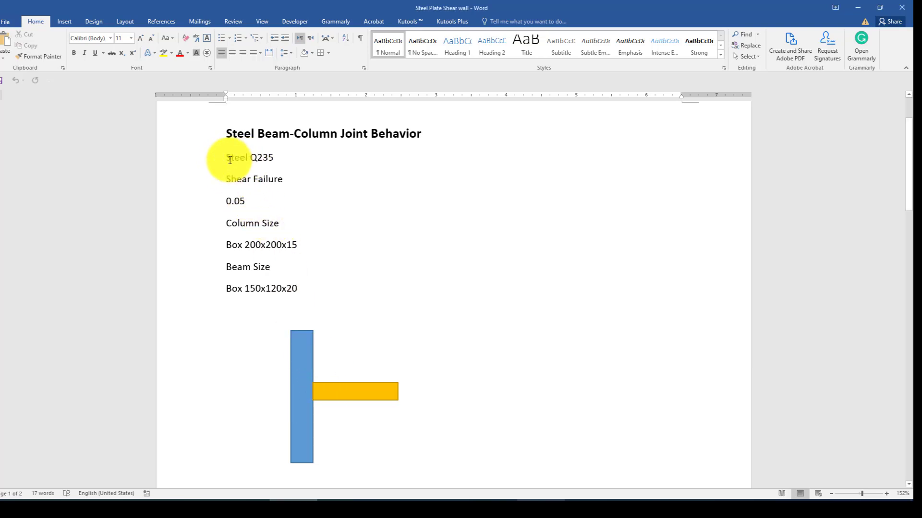
Review the spec document: Steel Q235, 0.05, Column box 200x200x15, and the beam dimensions.
drag(227, 157, 259, 162)
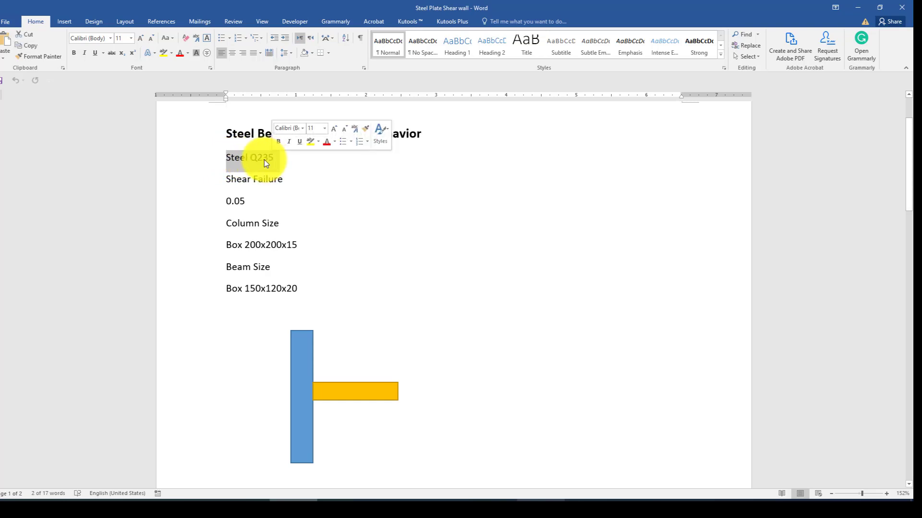
click(270, 160)
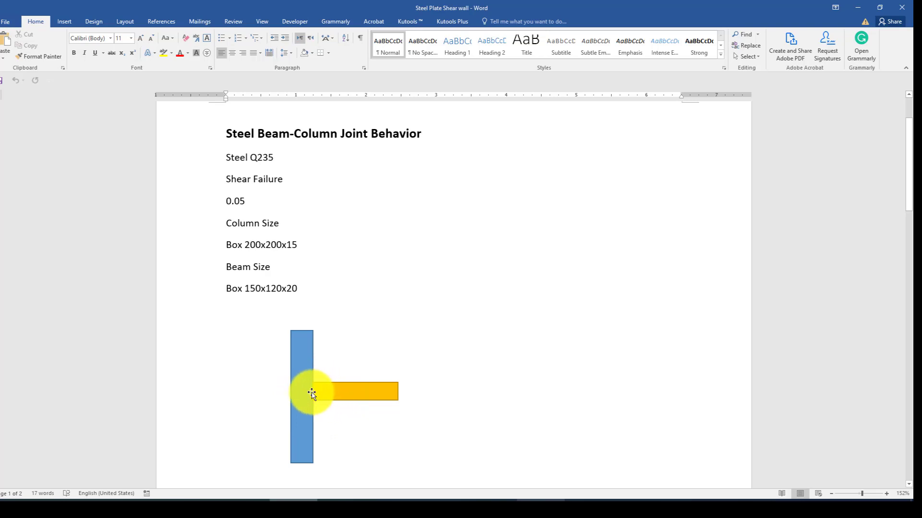
triple_click(227, 203)
click(248, 205)
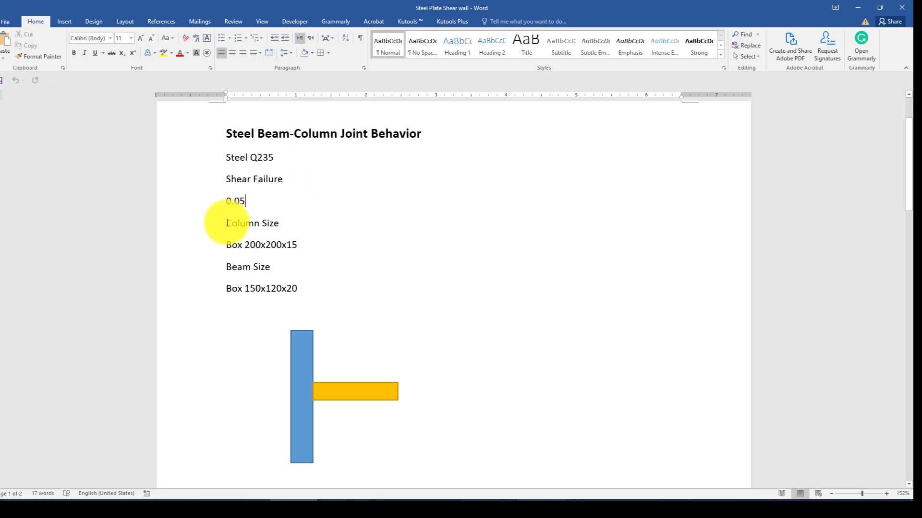
double_click(259, 223)
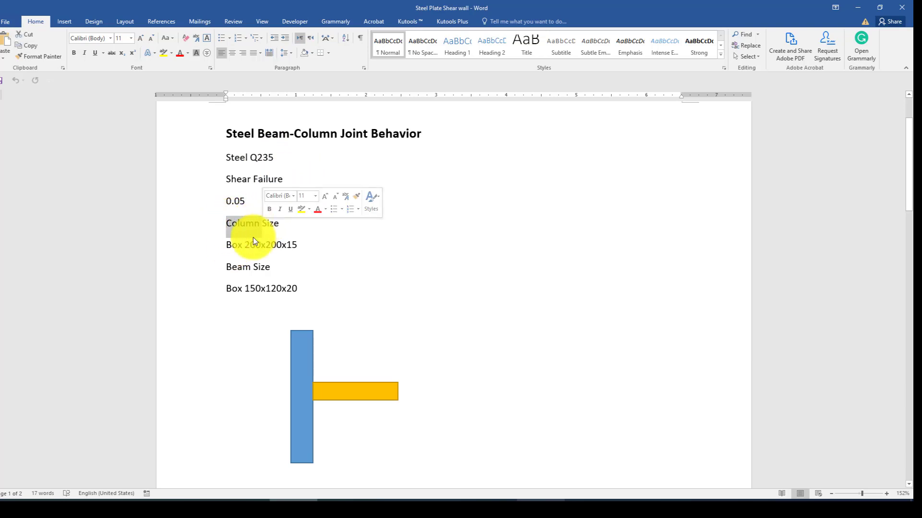
double_click(295, 245)
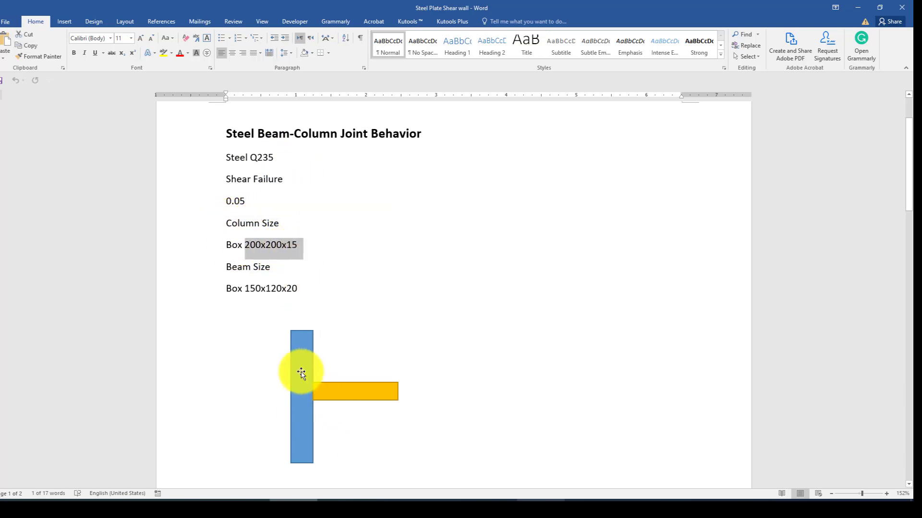
click(288, 246)
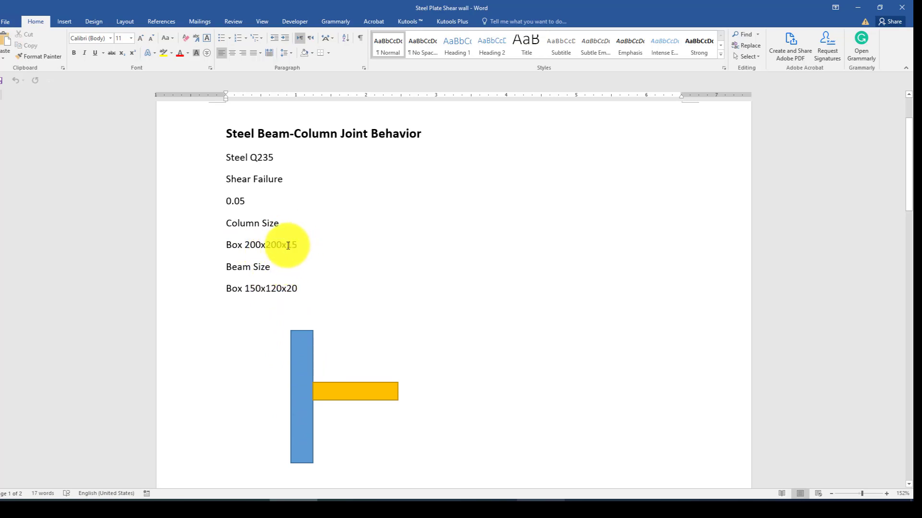
drag(288, 245, 229, 243)
click(251, 267)
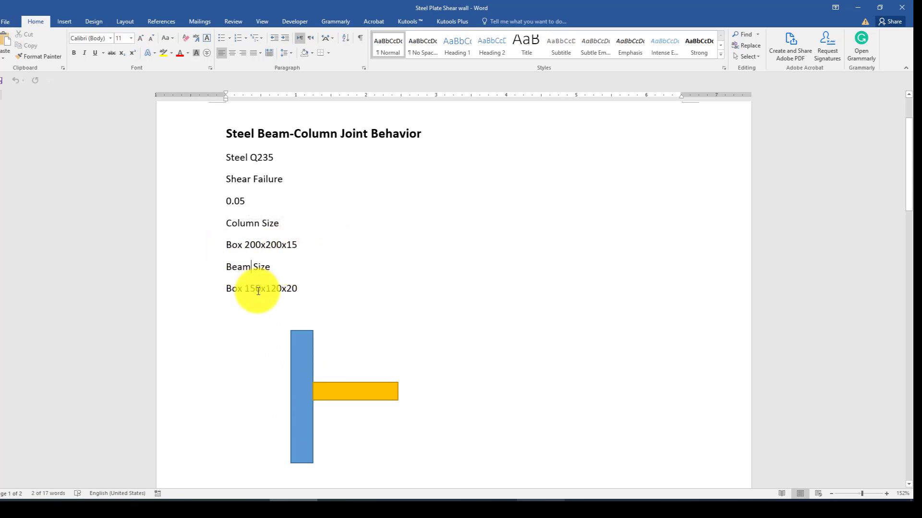
drag(306, 288, 276, 284)
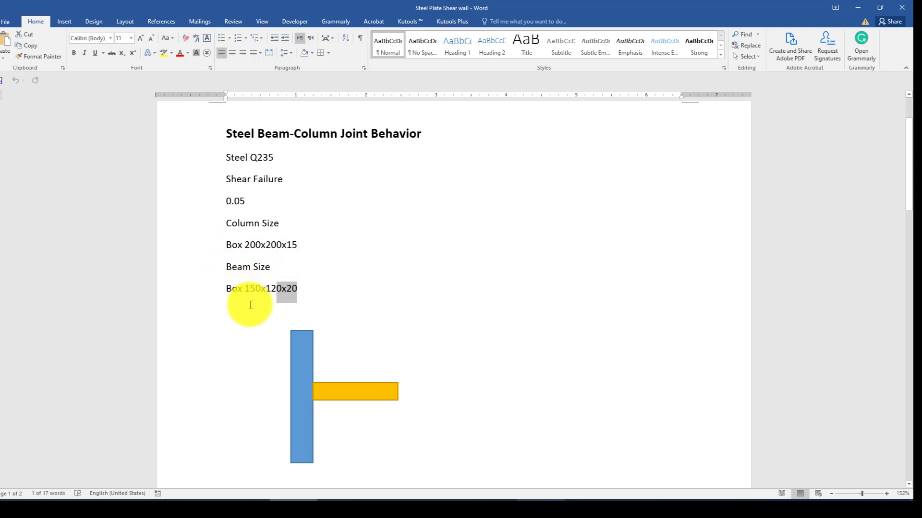
click(255, 290)
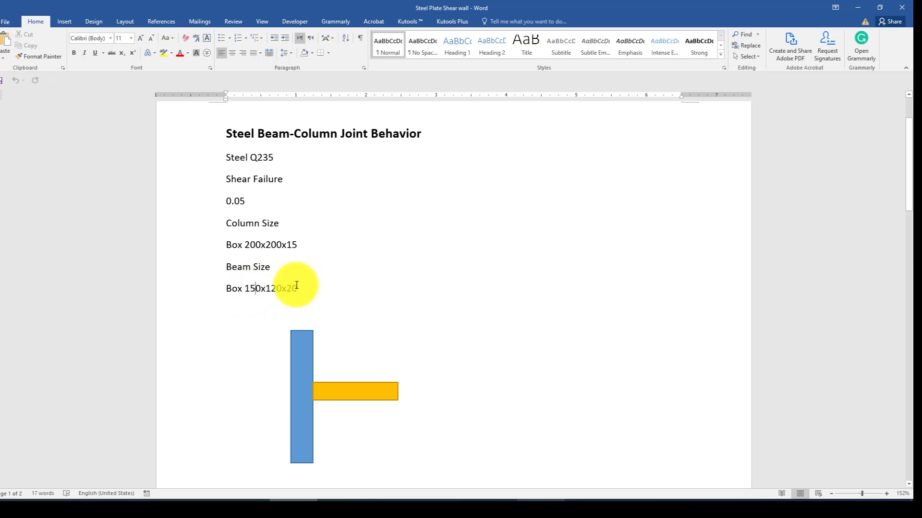
drag(297, 288, 286, 288)
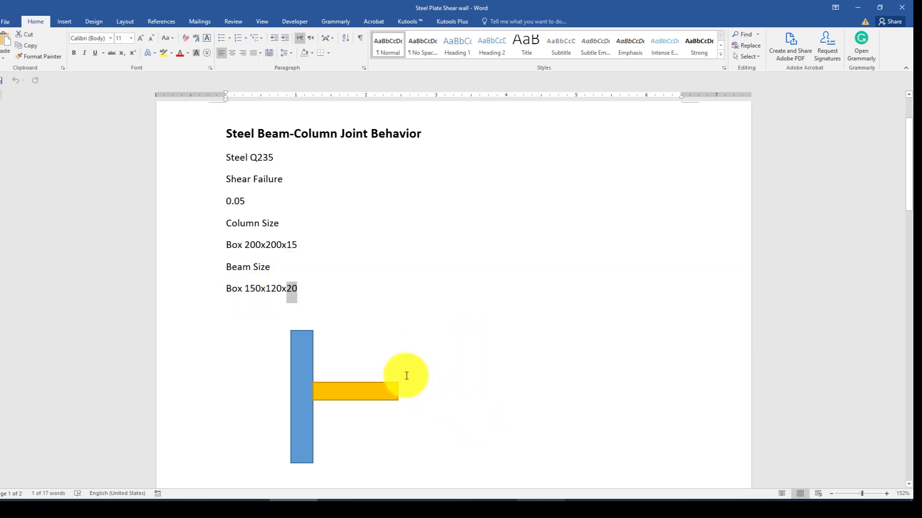
scroll(407, 375, down, 1)
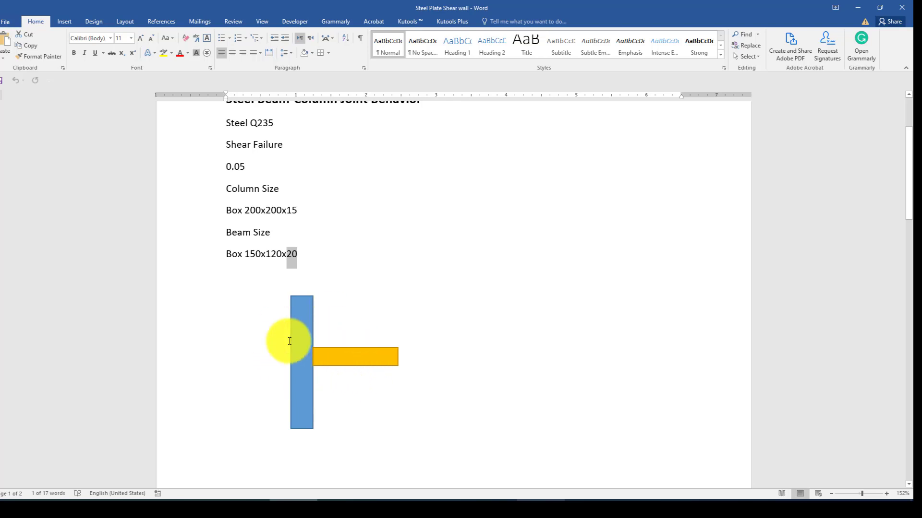
Back in Abaqus, abandon renaming Model-1 and start a new model database from its menu.
click(633, 510)
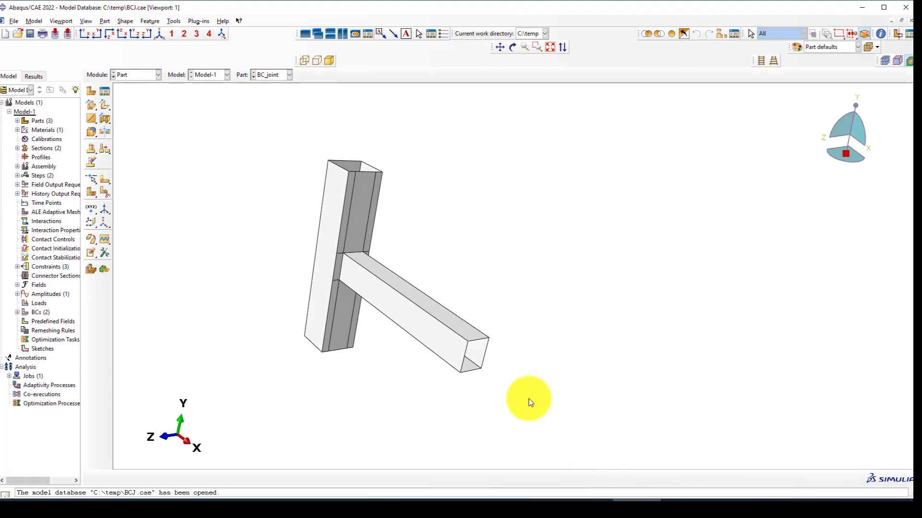
scroll(404, 377, down, 3)
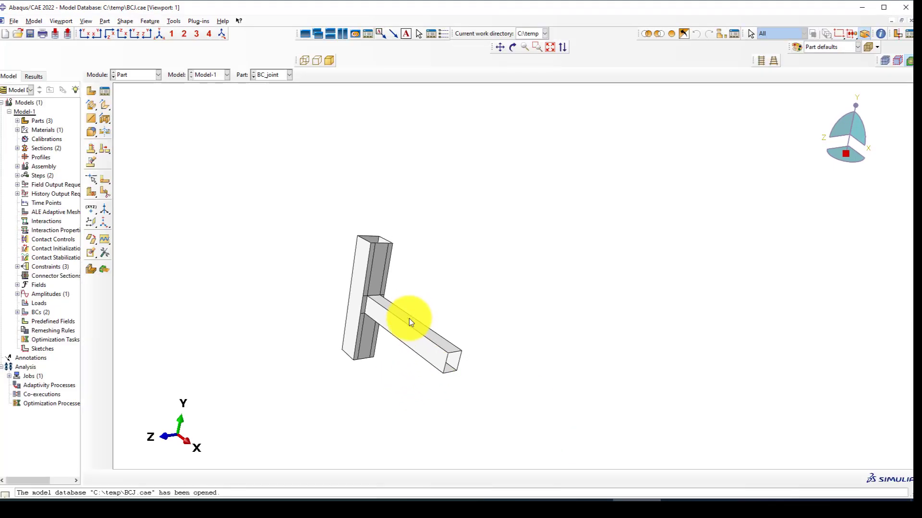
scroll(388, 275, up, 2)
scroll(387, 275, up, 2)
scroll(220, 177, down, 2)
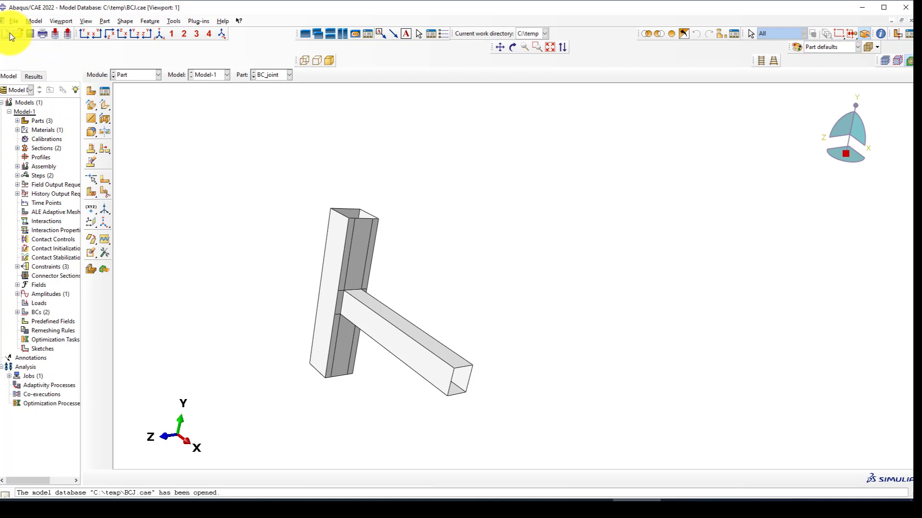
right_click(19, 113)
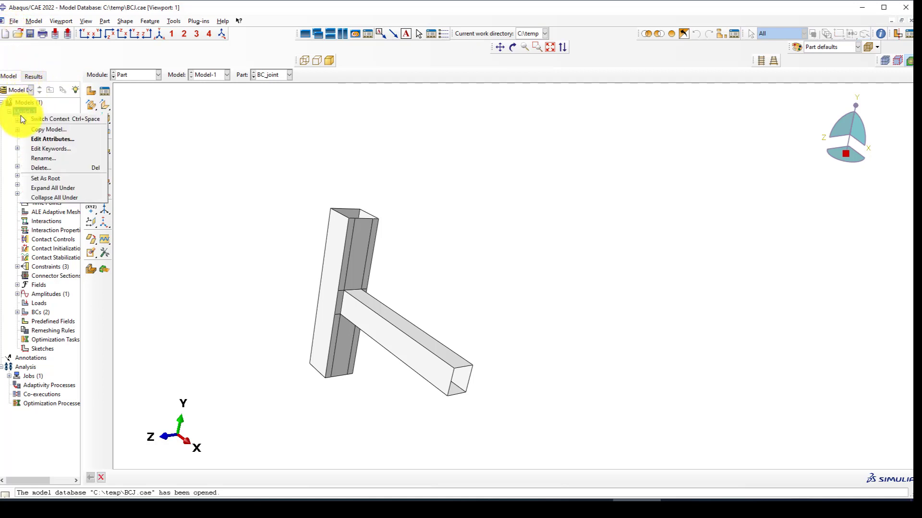
click(50, 159)
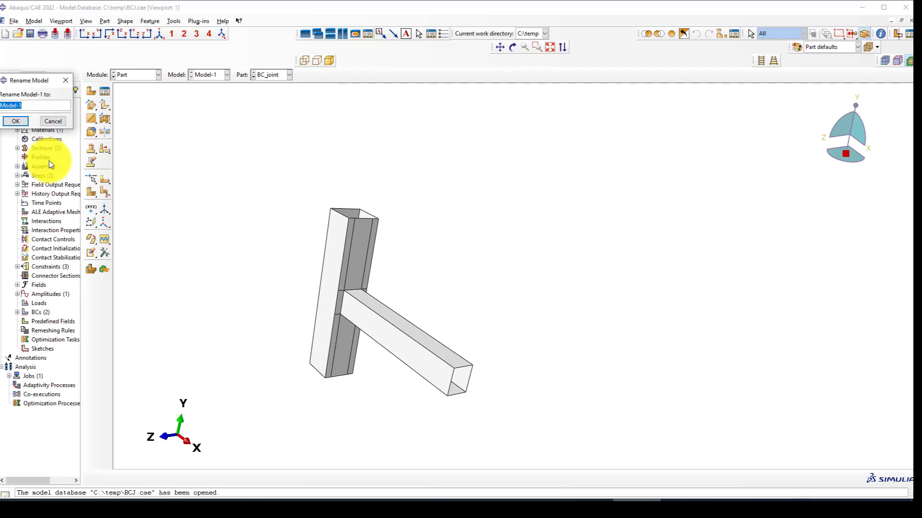
click(66, 80)
right_click(27, 111)
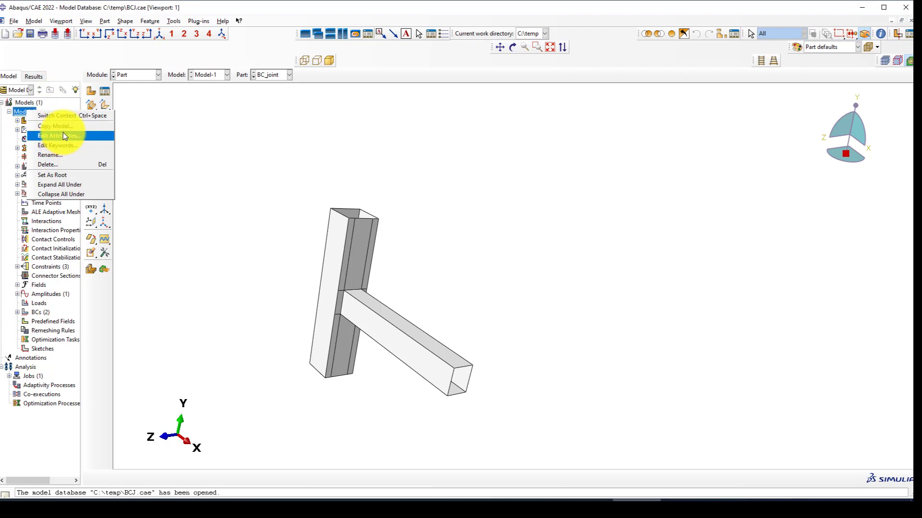
click(59, 62)
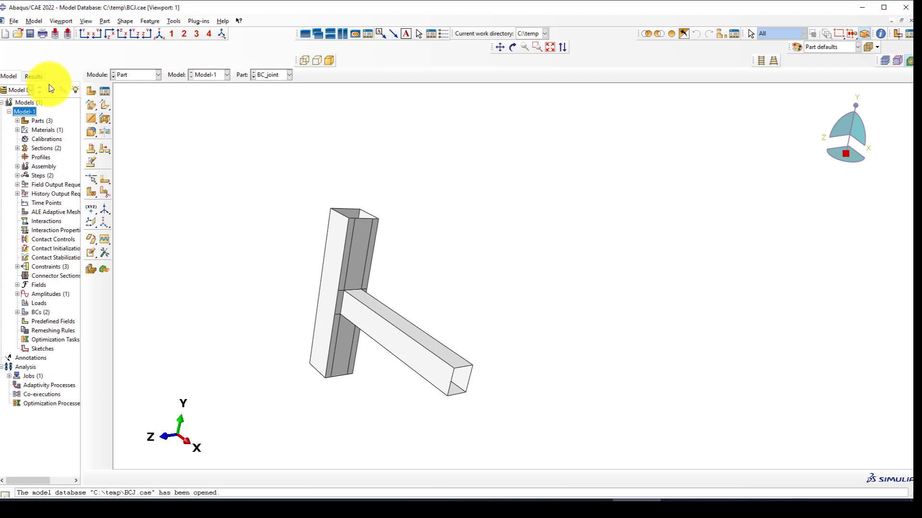
right_click(16, 111)
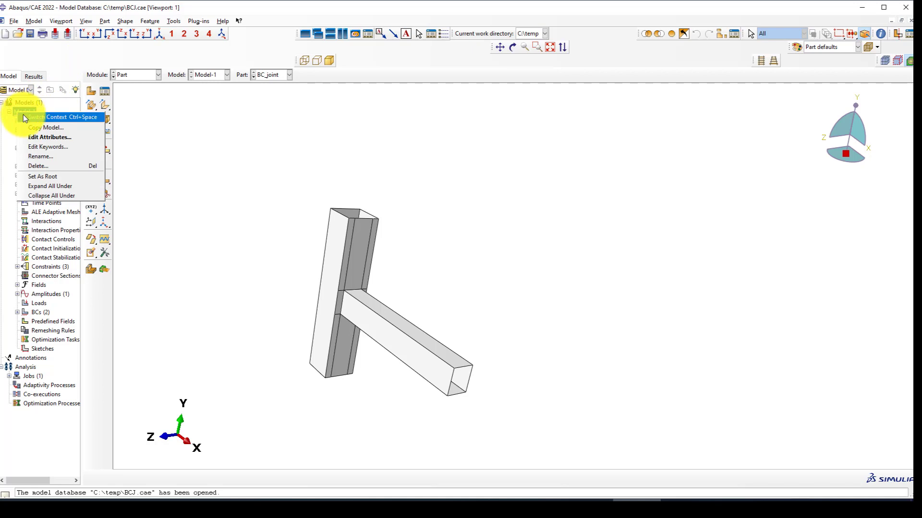
click(37, 128)
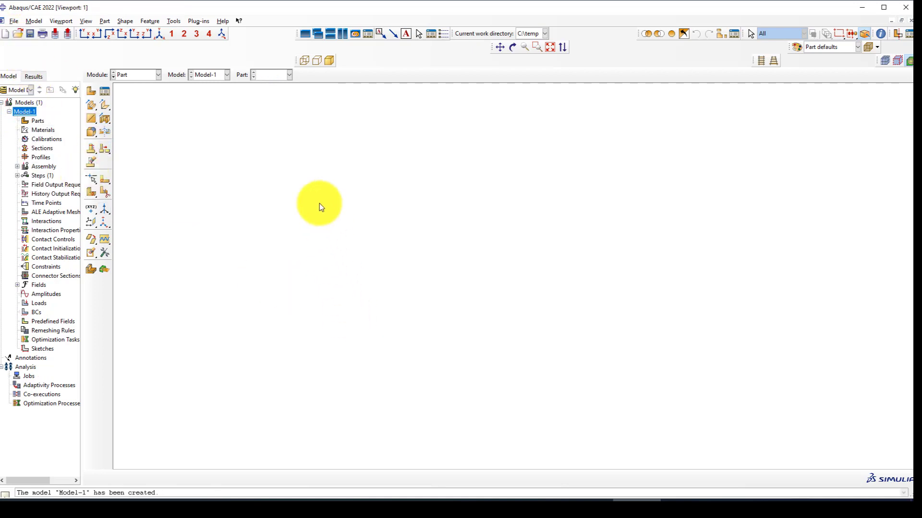
Create a new part named Column and sketch a rectangle spanning the origin.
click(91, 89)
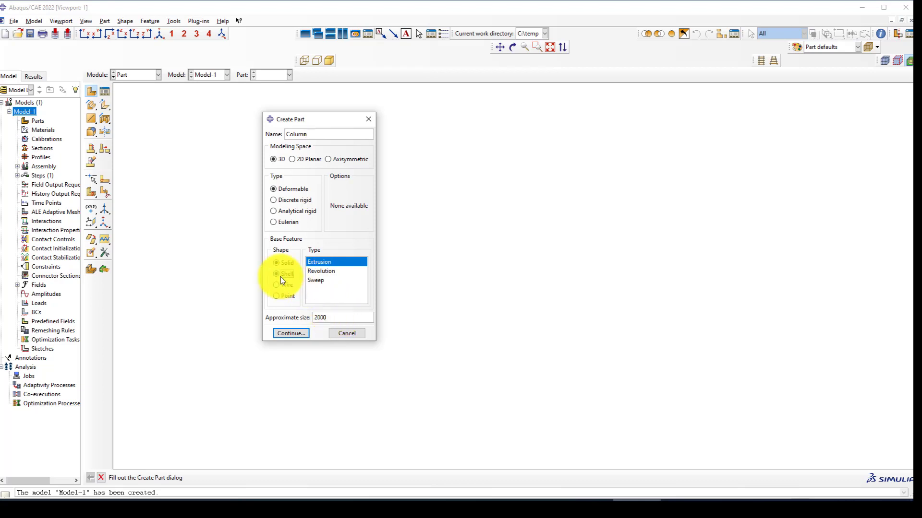
click(293, 333)
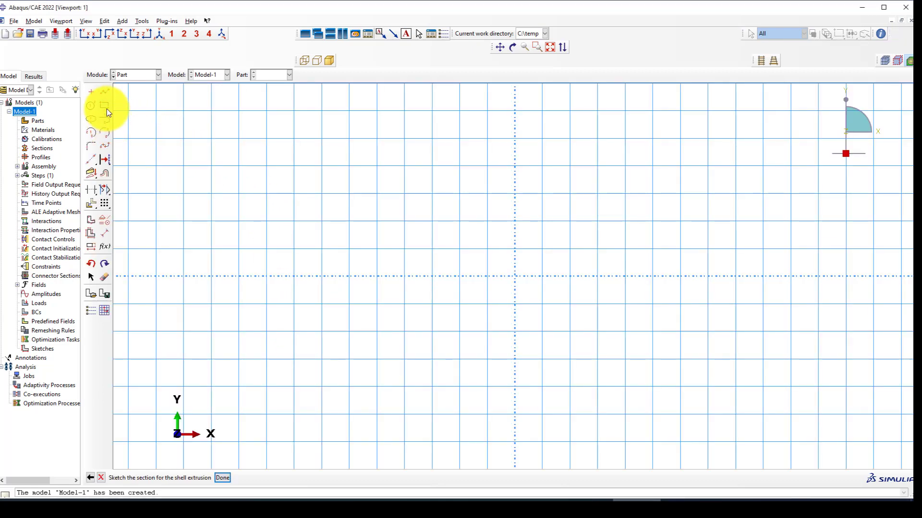
click(105, 107)
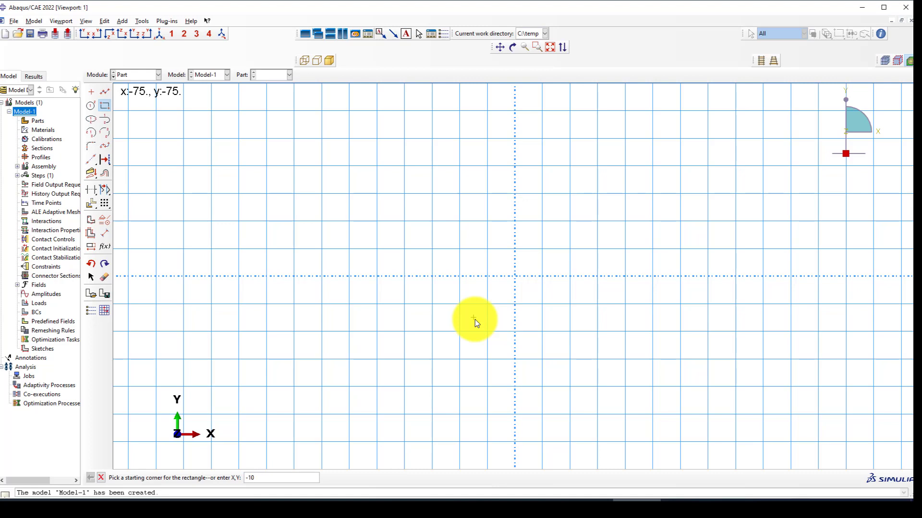
click(494, 296)
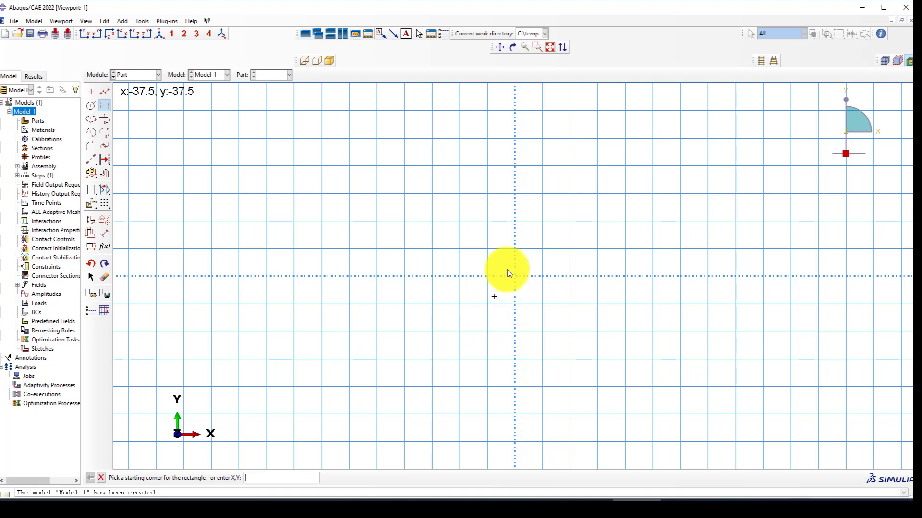
click(542, 228)
Dimension the rectangle 200 wide by 200 high and complete the extrusion.
click(102, 233)
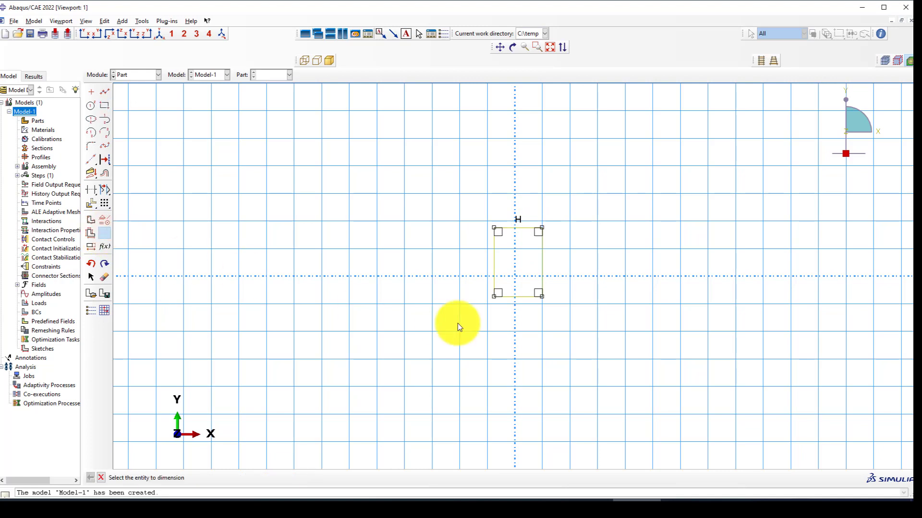
click(517, 297)
click(518, 329)
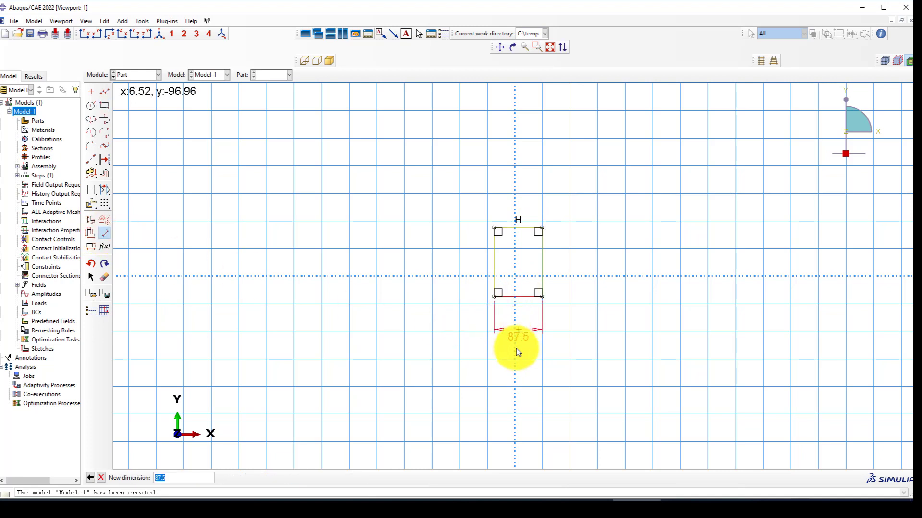
key(Return)
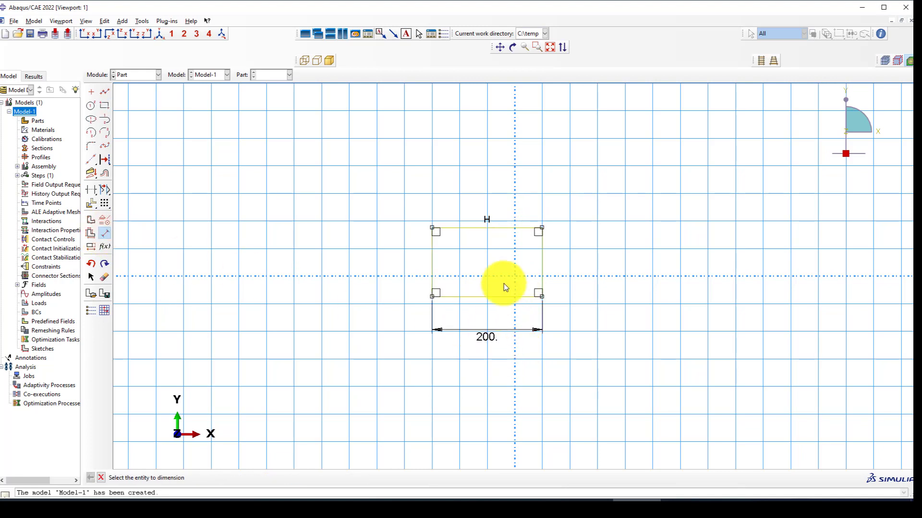
click(433, 249)
click(364, 257)
text(2)
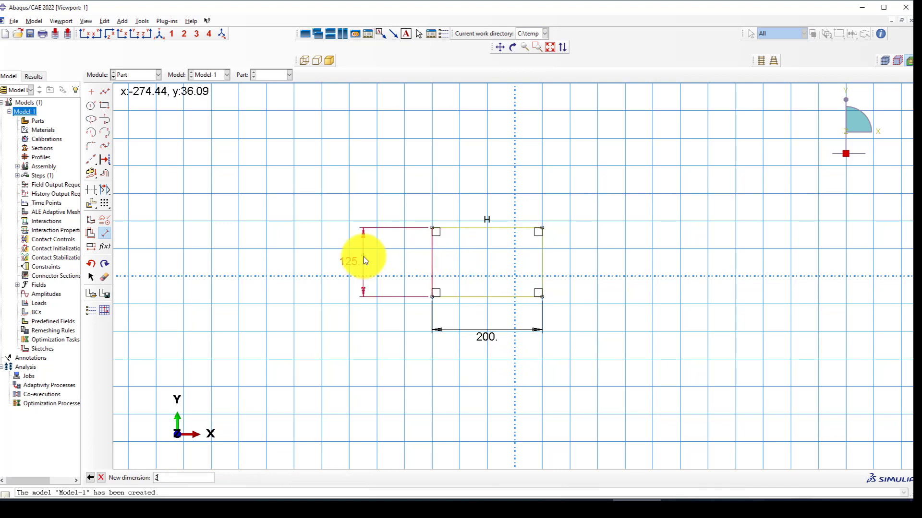
text(00)
key(Return)
middle_click(339, 303)
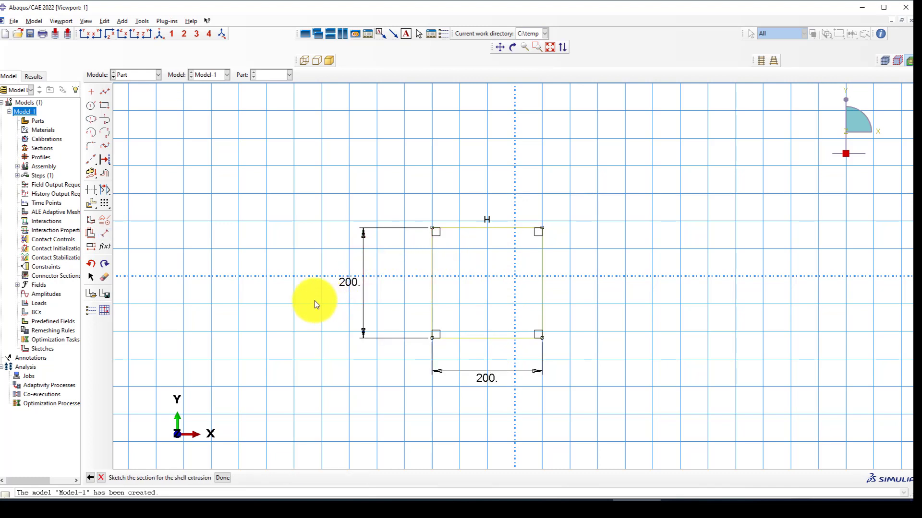
middle_click(301, 301)
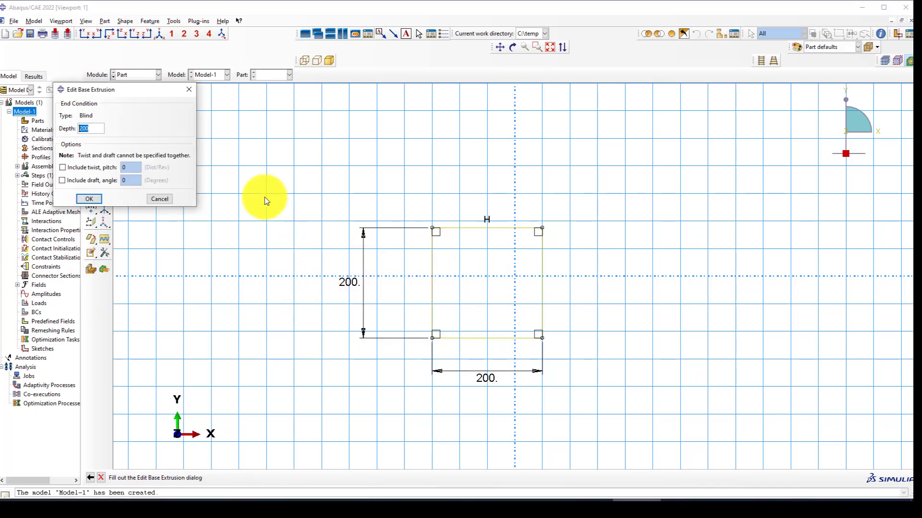
click(90, 199)
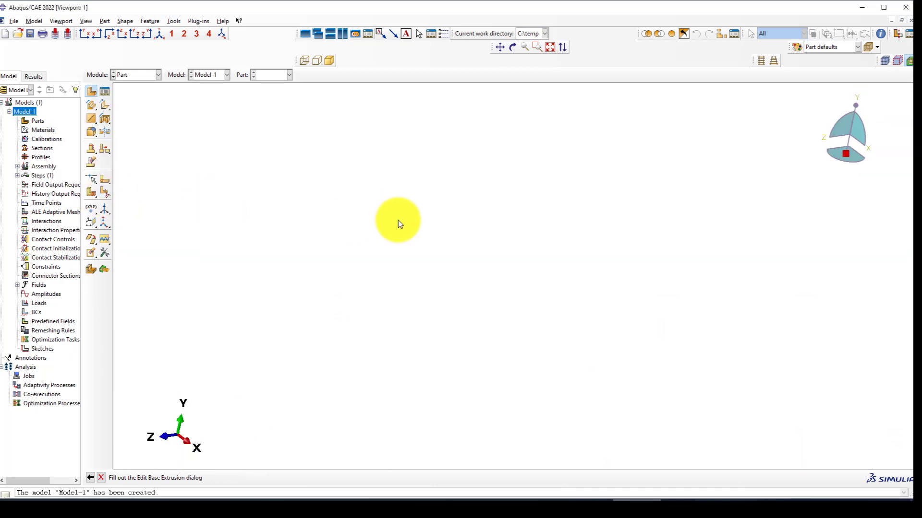
Create a new part named Beam and sketch a rectangle near the origin.
click(92, 91)
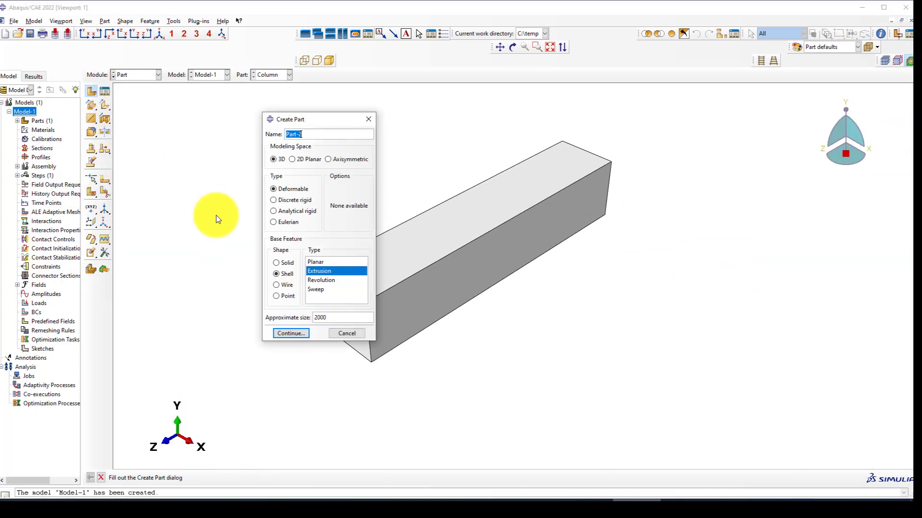
text(Beam)
click(288, 334)
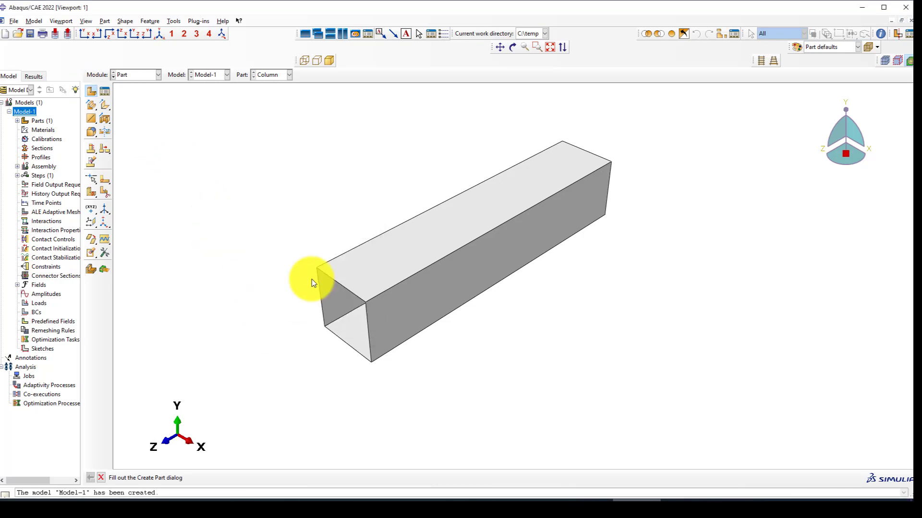
click(104, 105)
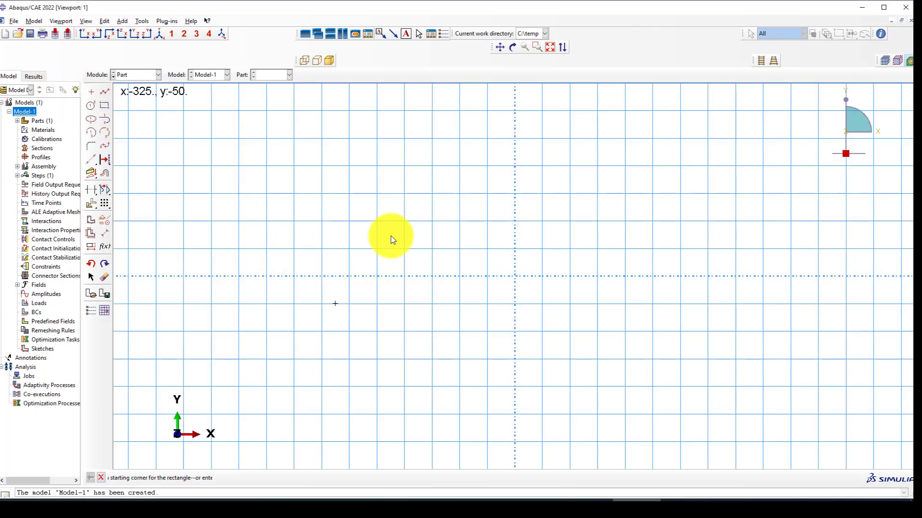
click(494, 269)
click(549, 139)
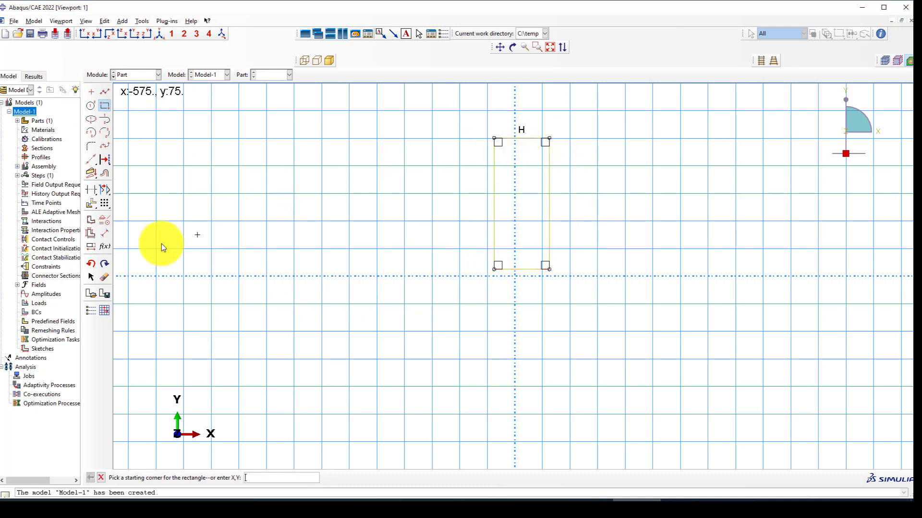
Dimension the Beam rectangle 120 wide and 150 high.
click(106, 232)
click(531, 272)
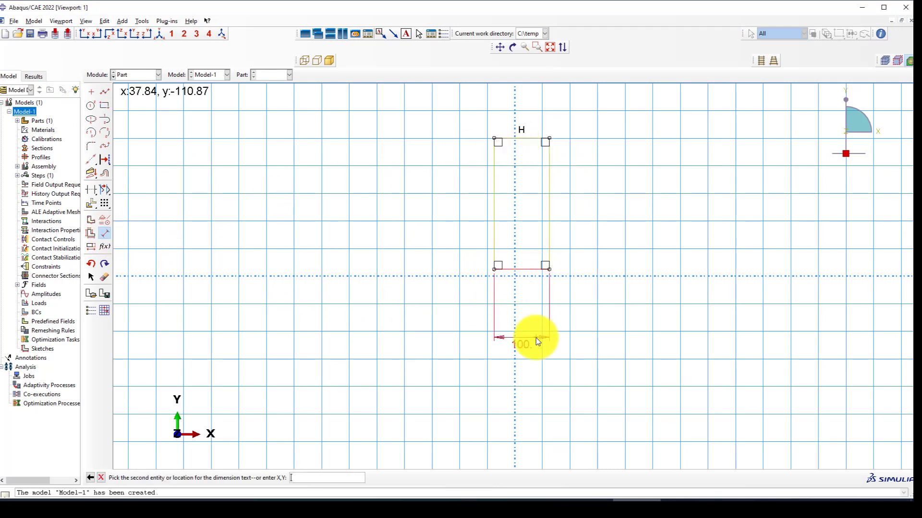
click(535, 338)
text(20)
key(BackSpace)
key(BackSpace)
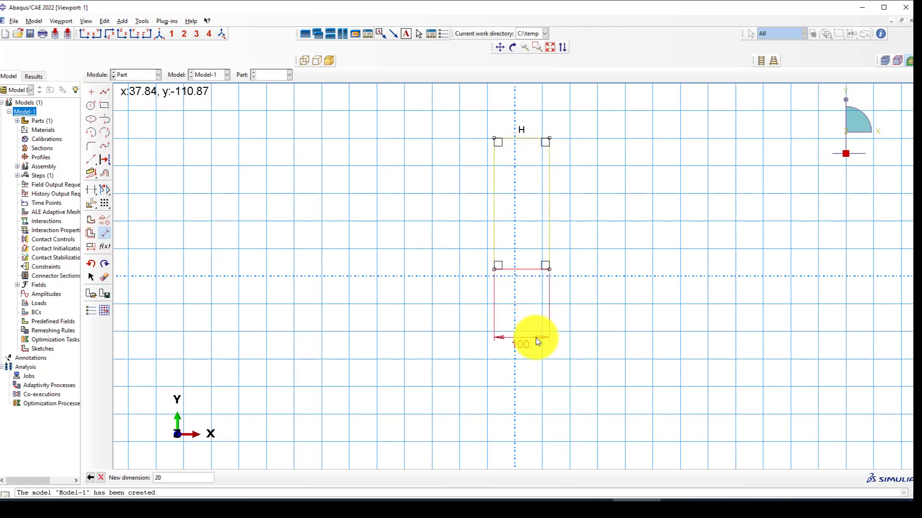
text(120)
key(Return)
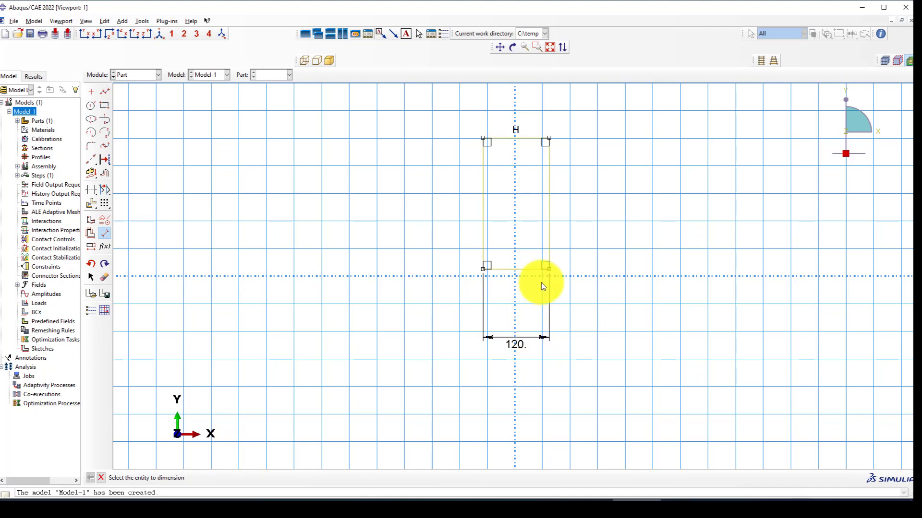
click(483, 224)
click(419, 226)
text(150)
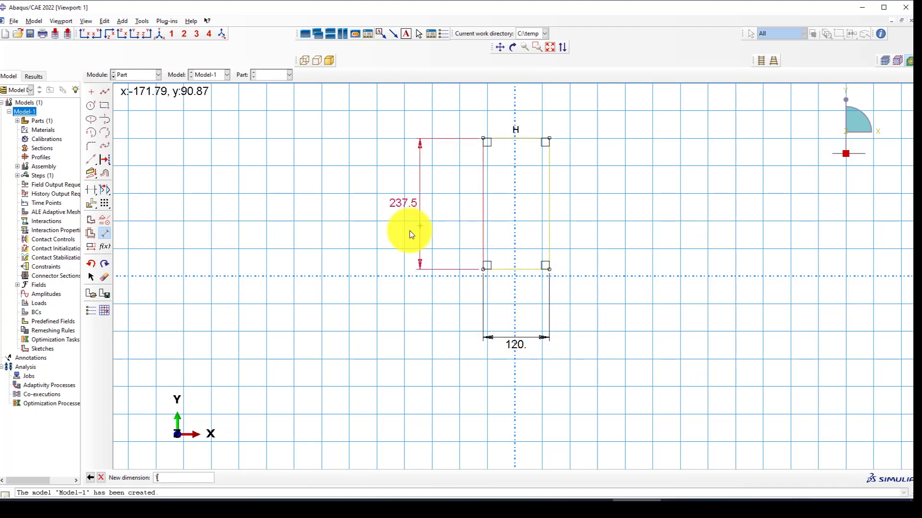
key(Return)
Finish the sketch and extrude the Beam section 1000 deep.
middle_click(366, 261)
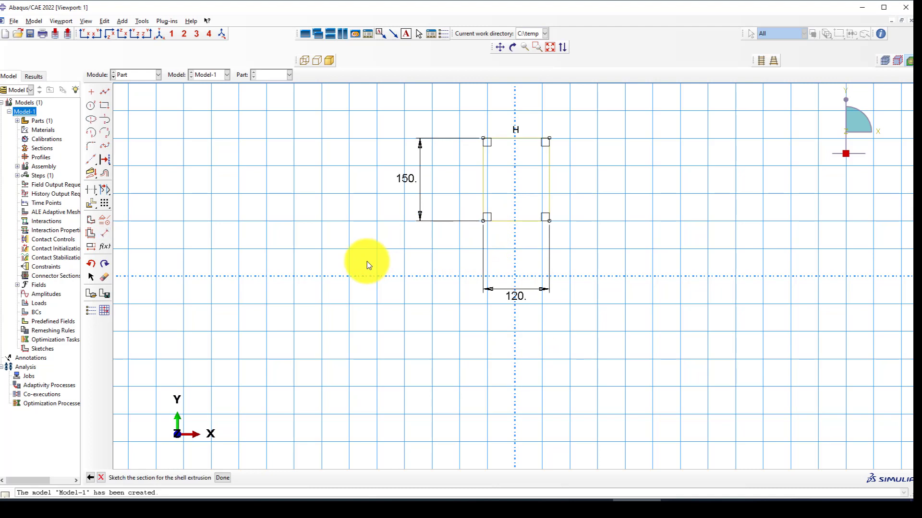
middle_click(367, 261)
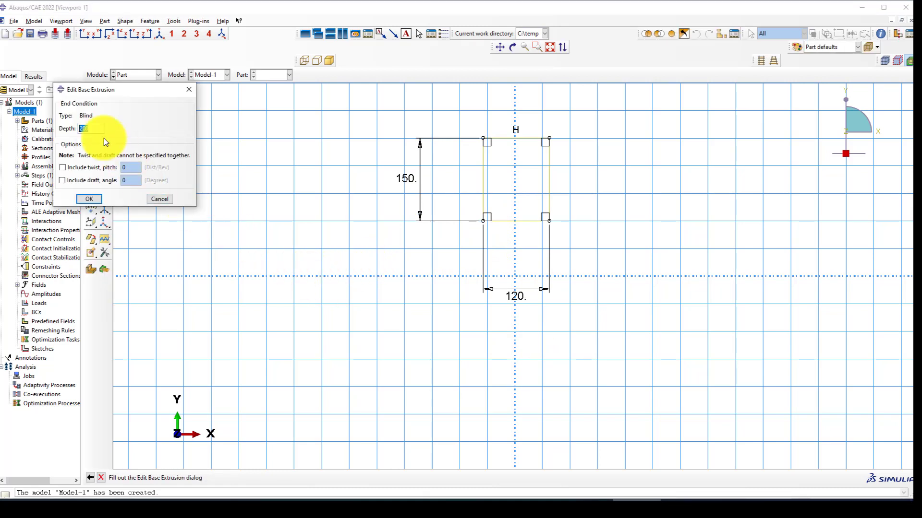
text(1000)
click(92, 200)
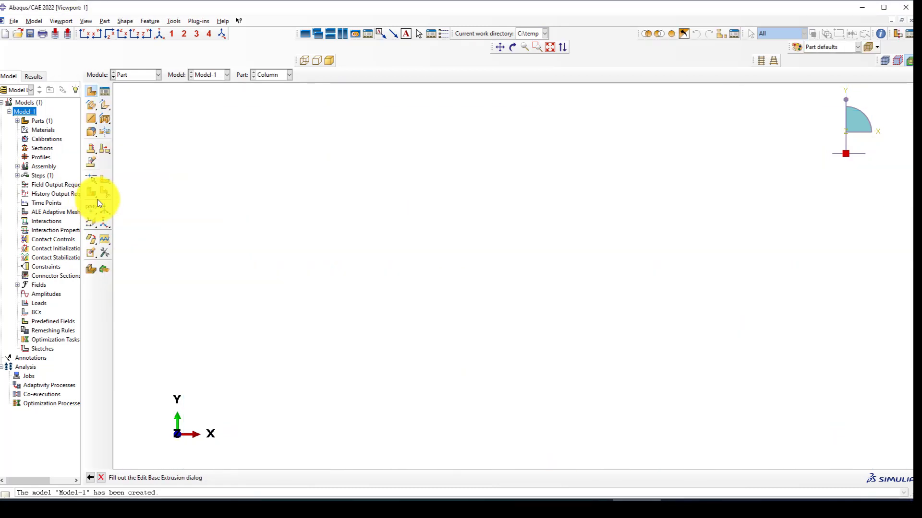
click(125, 77)
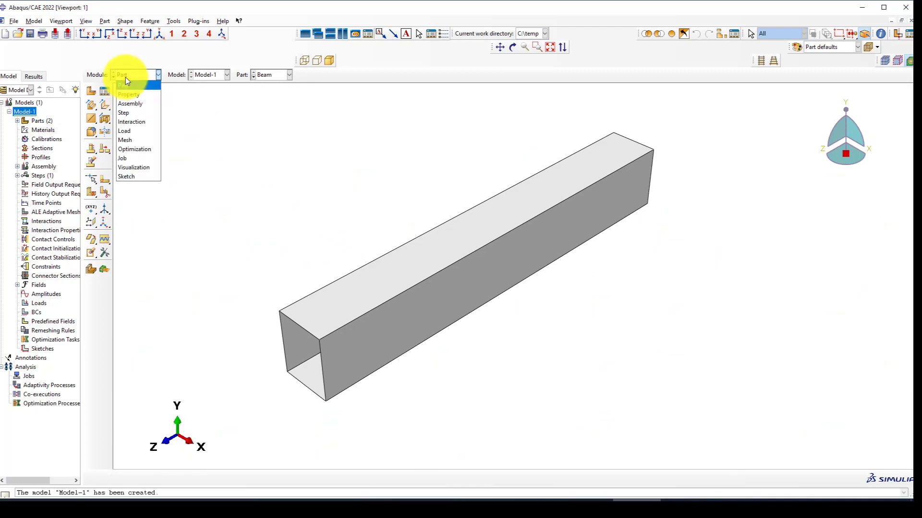
In the Property module, copy Q235 from the material library into Model-1's materials.
click(131, 101)
click(128, 77)
click(128, 95)
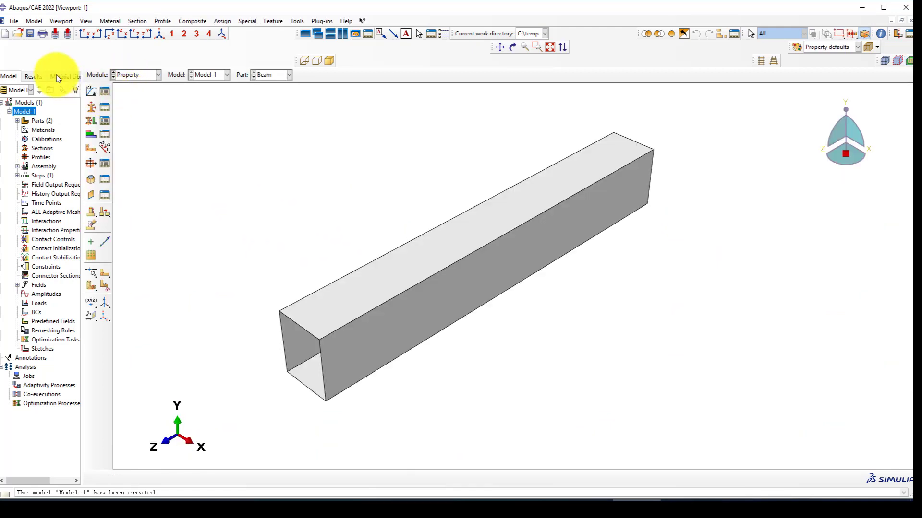
click(60, 77)
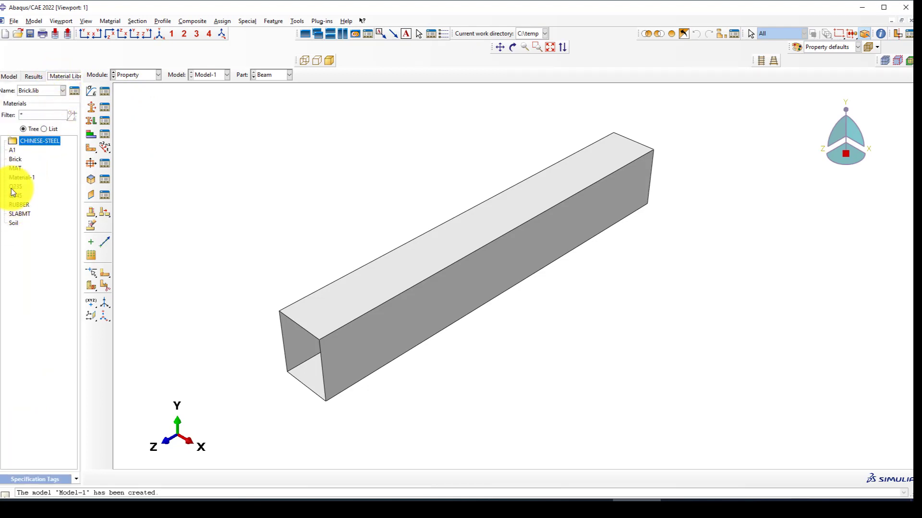
click(74, 90)
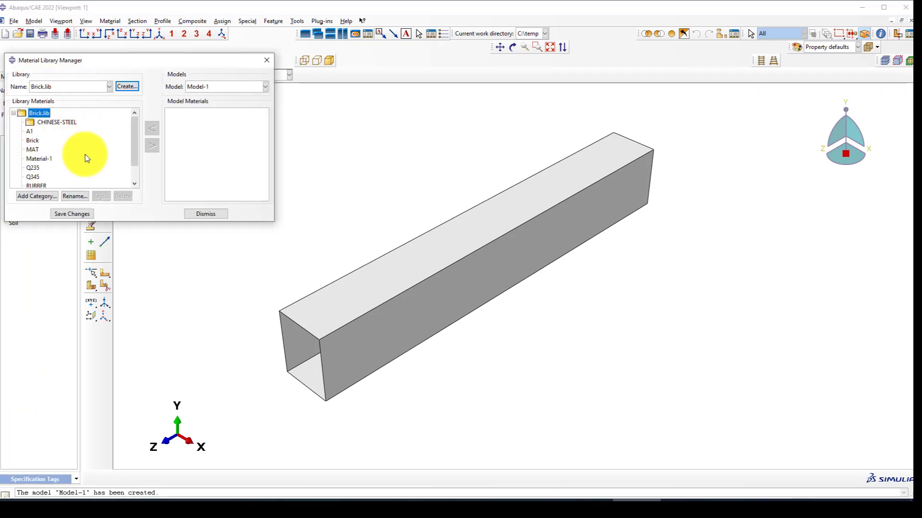
click(33, 167)
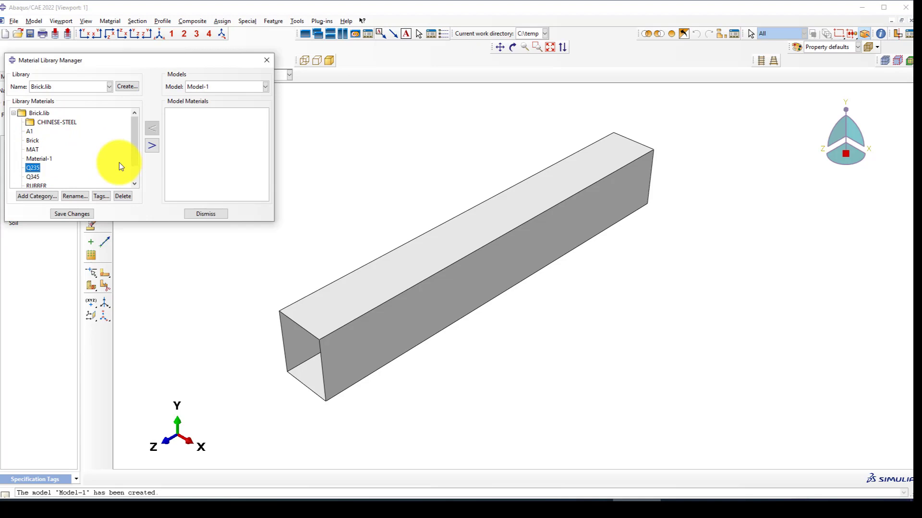
click(151, 145)
click(202, 214)
click(104, 91)
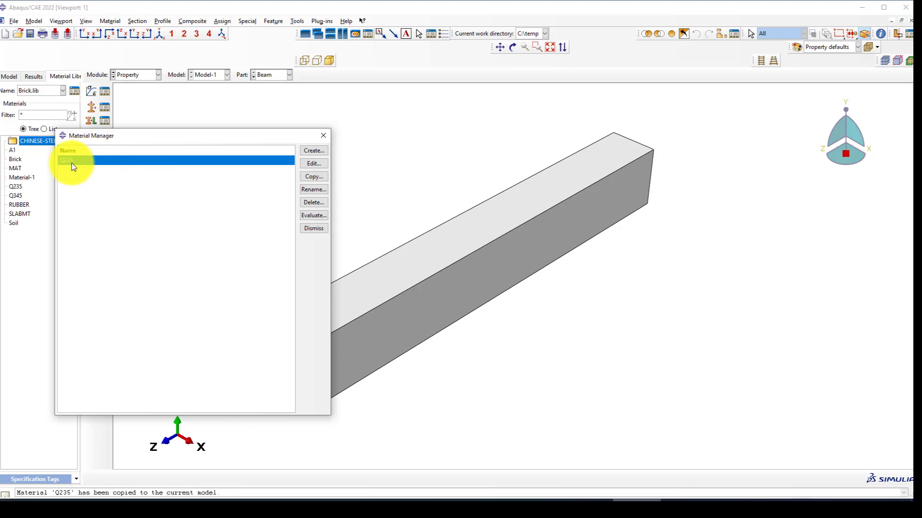
Edit Q235 and confirm its elastic data: Young's modulus 200000, Poisson's ratio 0.3.
click(312, 163)
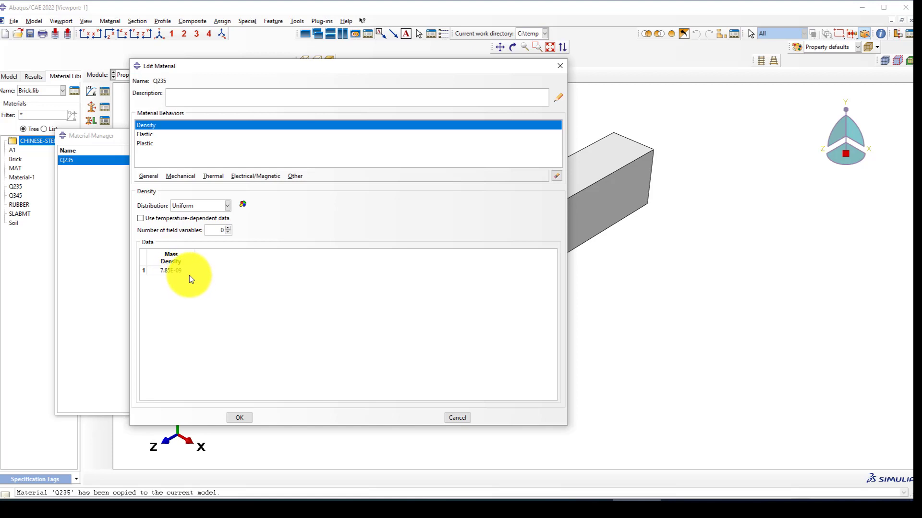
click(143, 134)
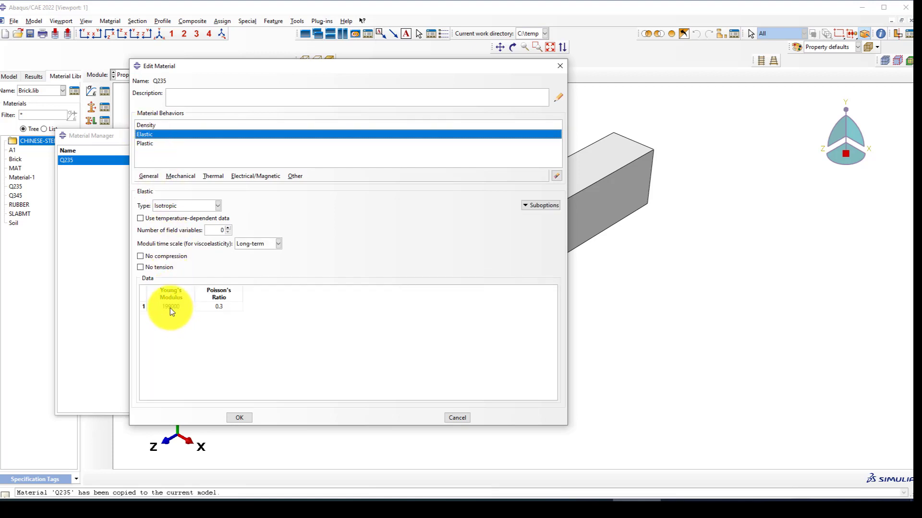
double_click(152, 307)
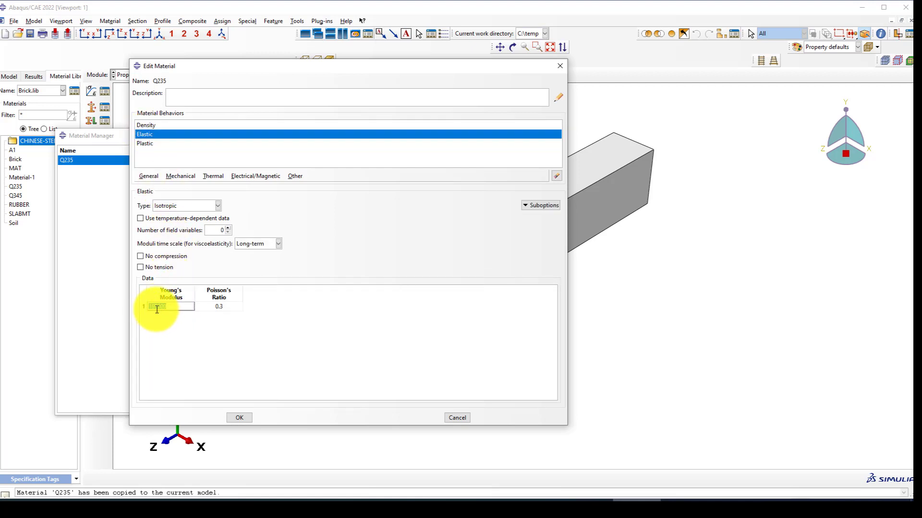
click(152, 308)
click(209, 316)
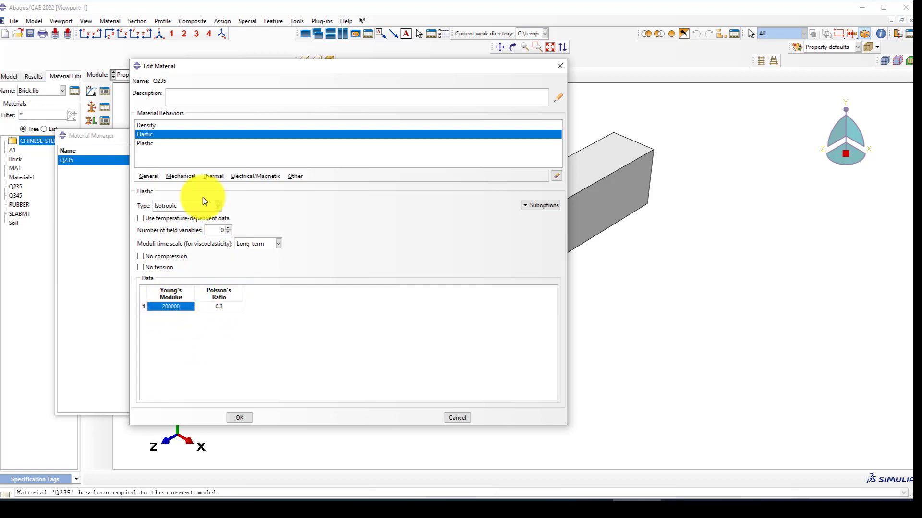
click(144, 144)
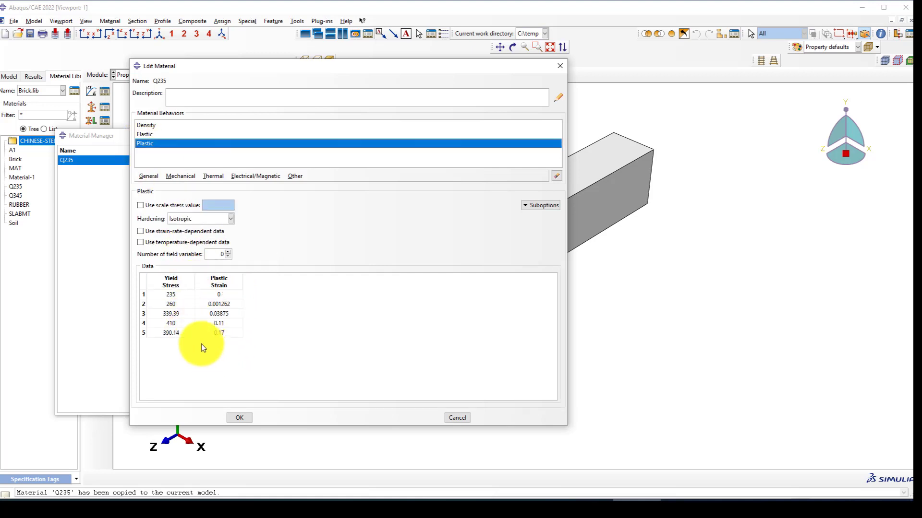
Inspect Q235's five plastic rows, up to 390.14 at strain 0.17, and accept the material.
drag(164, 333, 220, 333)
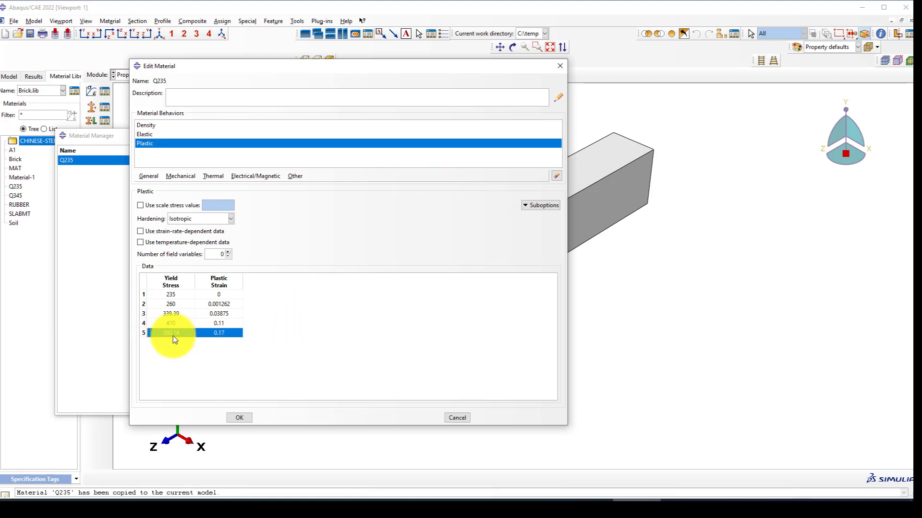
right_click(187, 333)
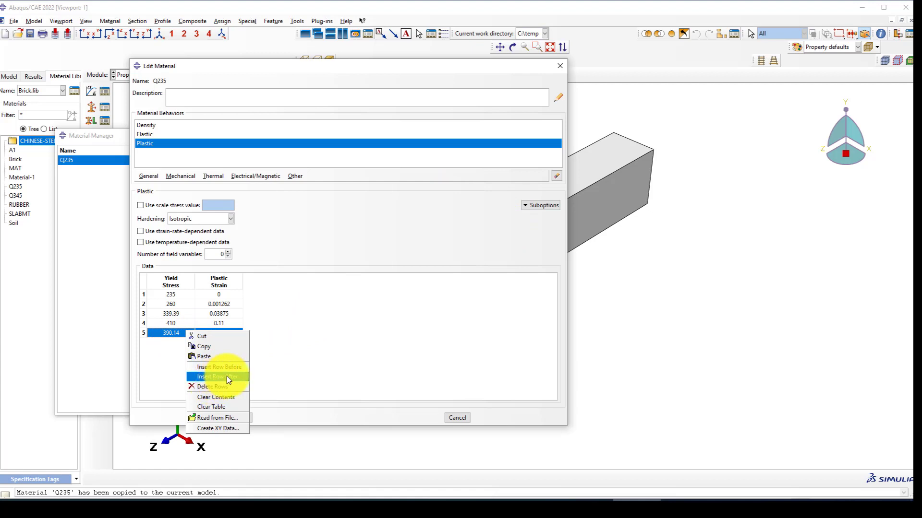
click(358, 347)
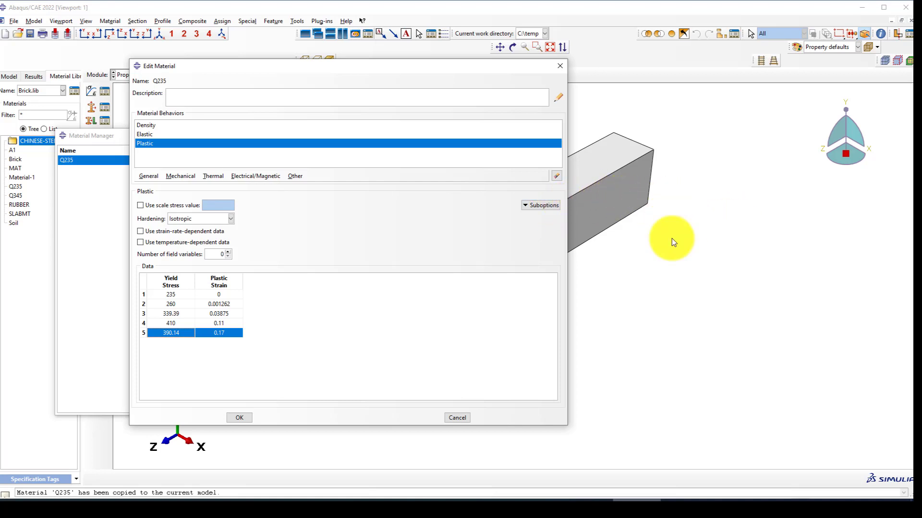
click(673, 357)
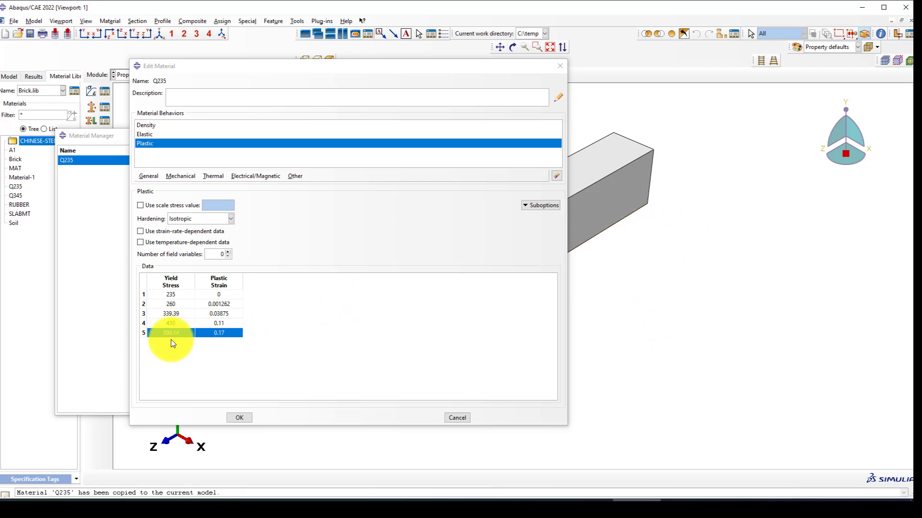
drag(162, 295, 213, 324)
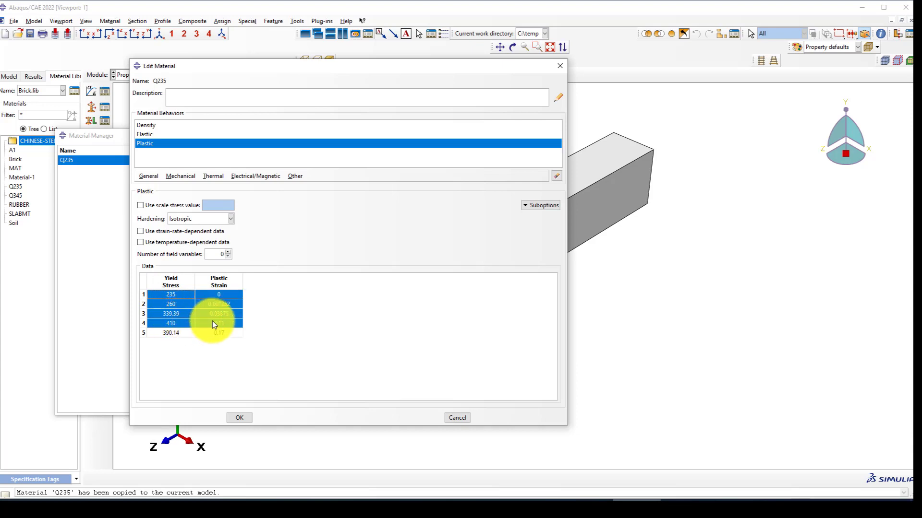
click(169, 335)
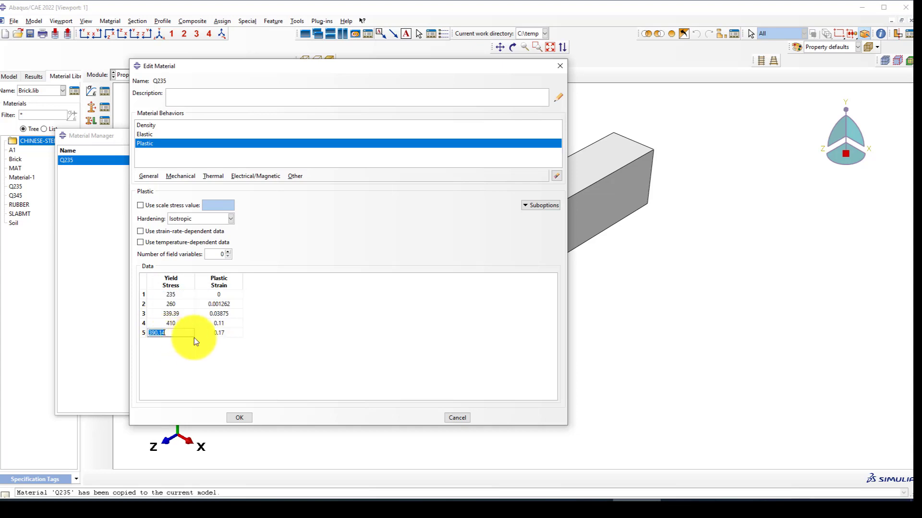
click(218, 336)
drag(163, 335, 214, 335)
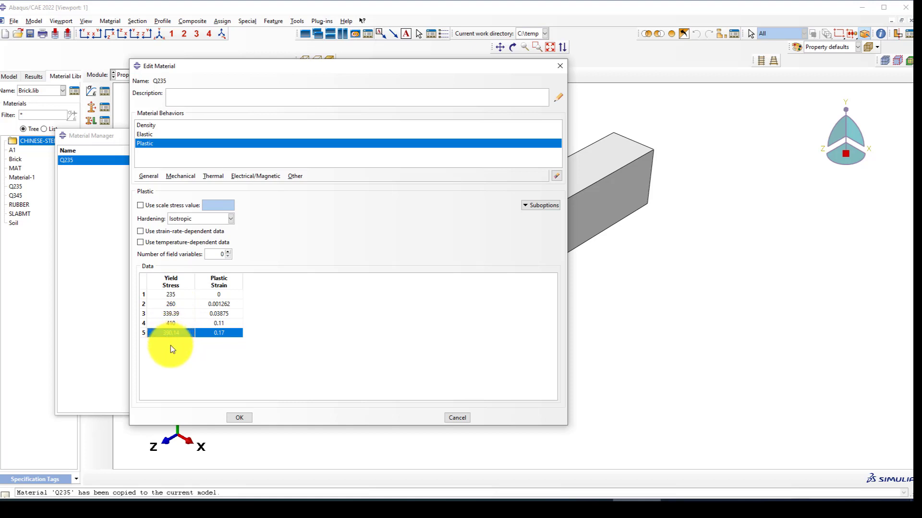
click(240, 418)
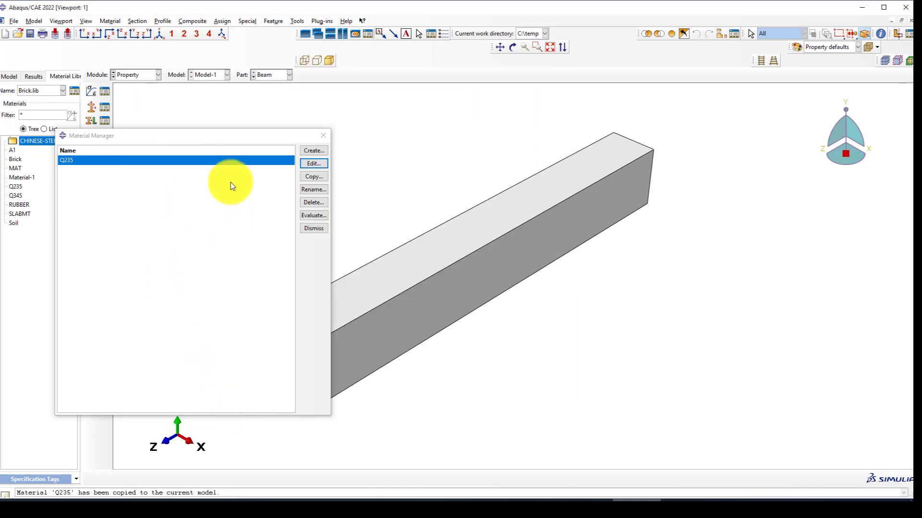
Create a homogeneous shell section 'Column' with Q235 and thickness 1, then check the Word spec.
click(323, 137)
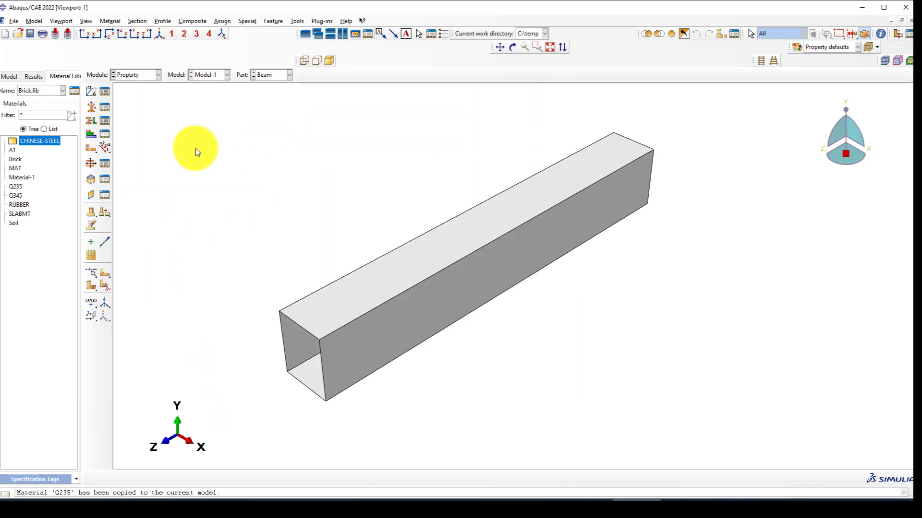
click(92, 108)
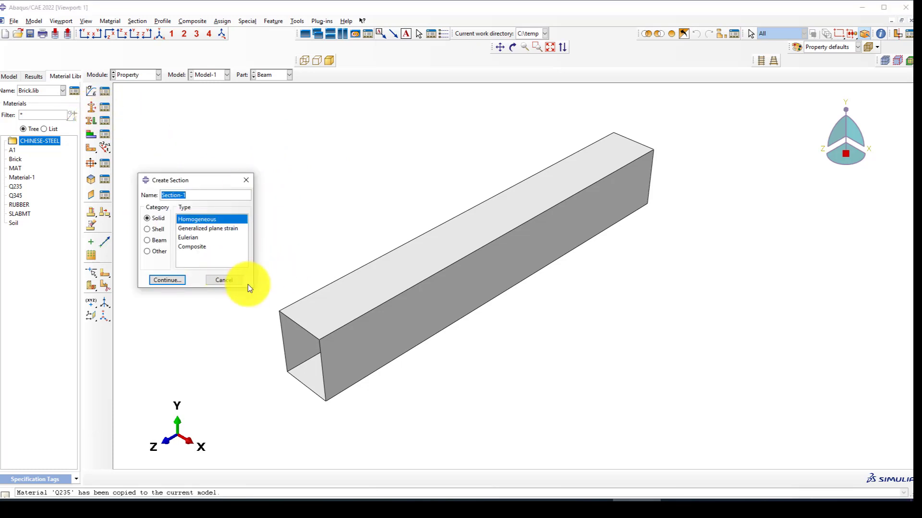
text(Column)
click(157, 229)
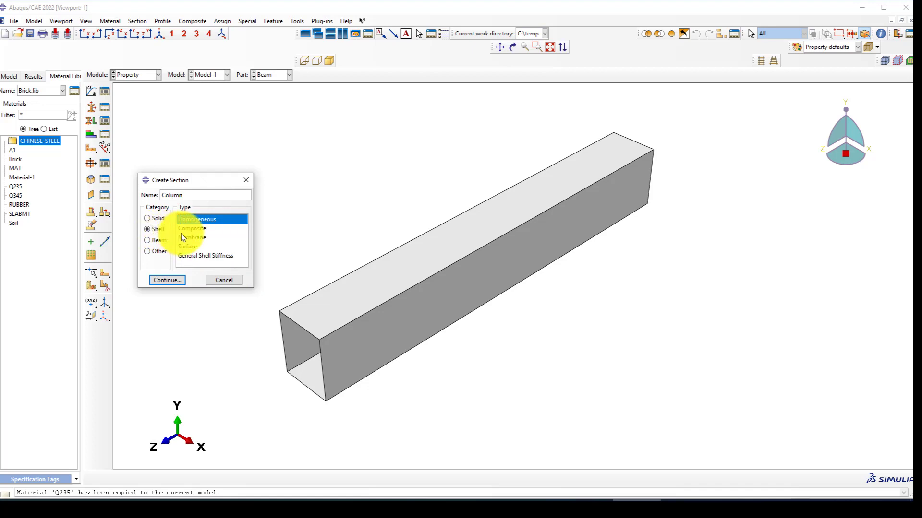
click(166, 280)
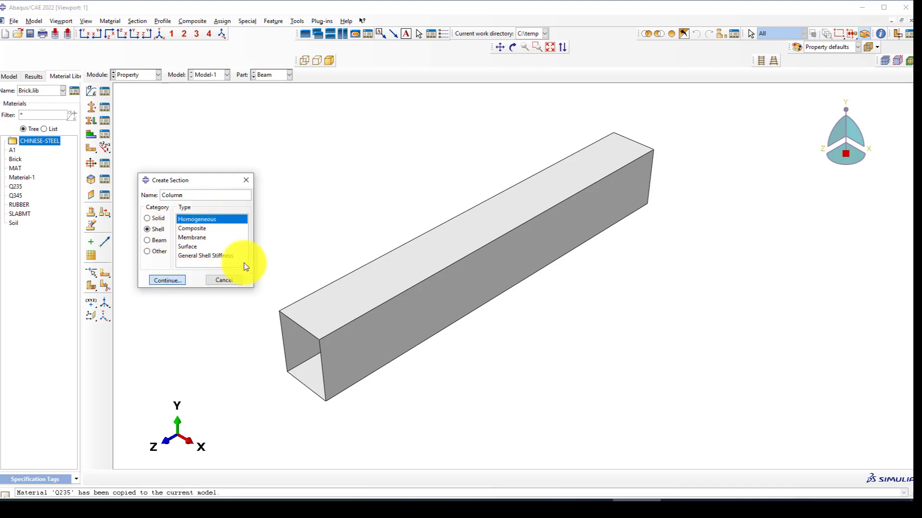
click(260, 249)
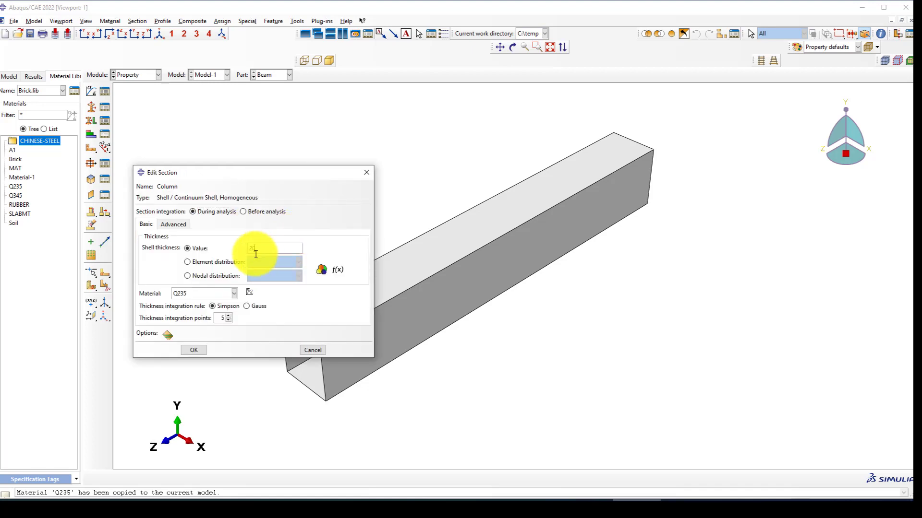
text(1)
click(194, 350)
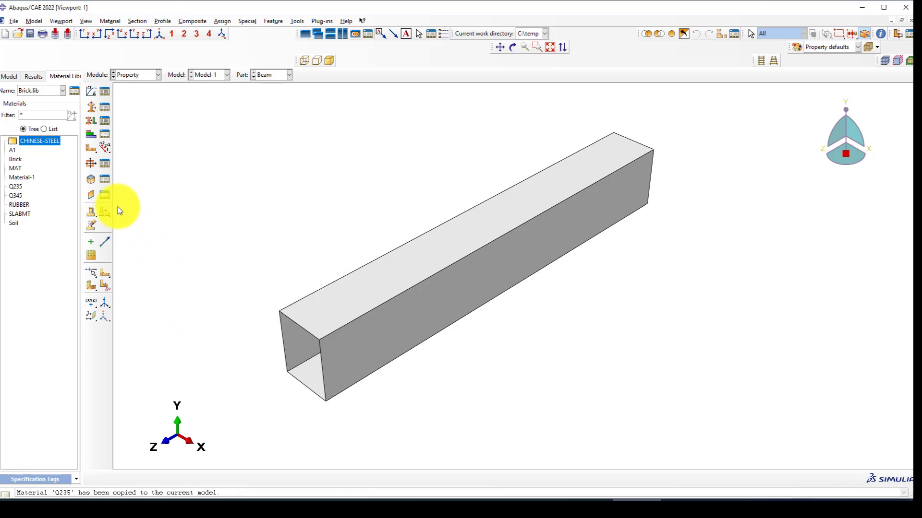
click(295, 499)
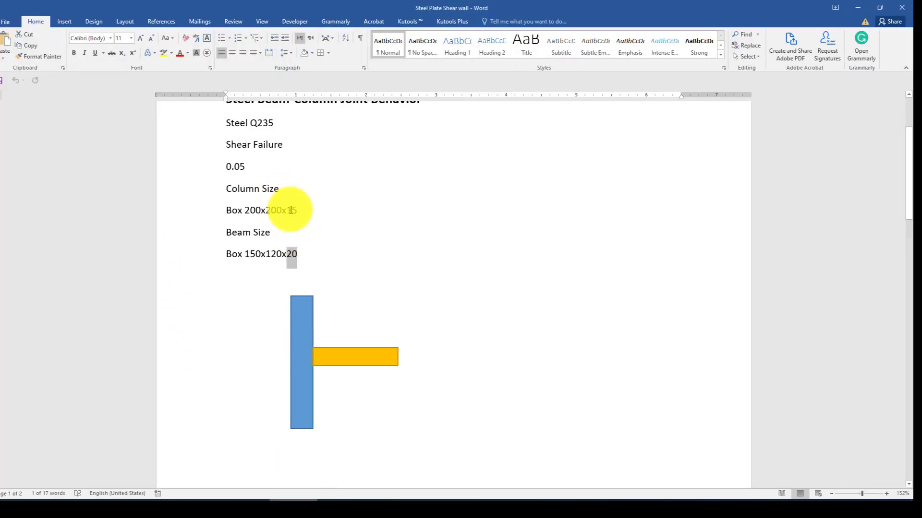
click(636, 499)
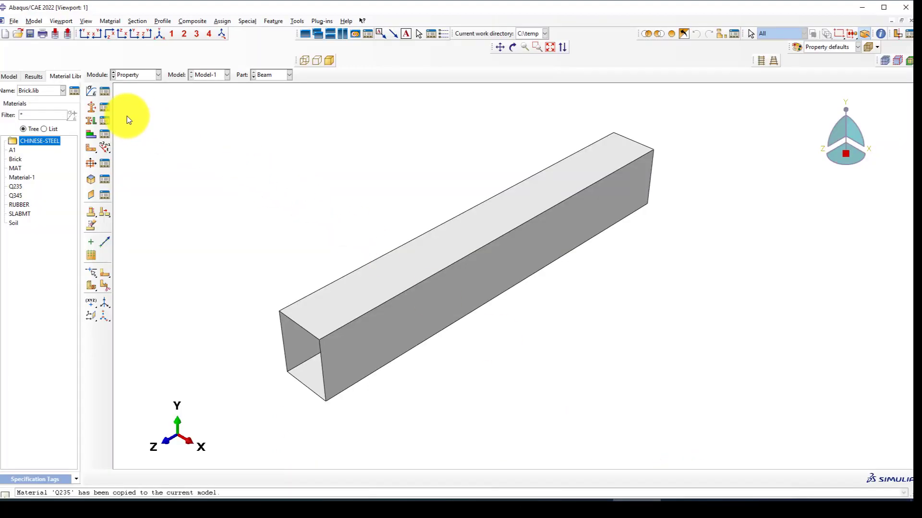
Change the Column section's shell thickness to 15.
click(104, 108)
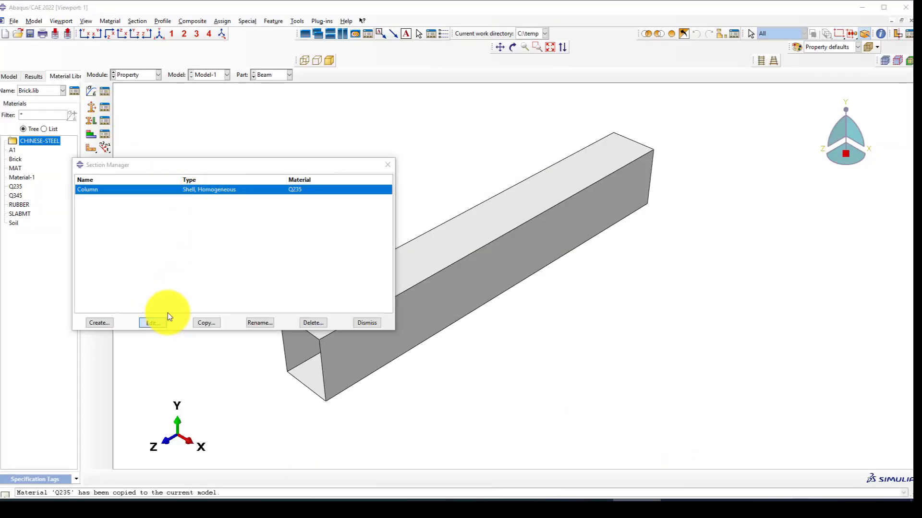
click(158, 321)
text(15)
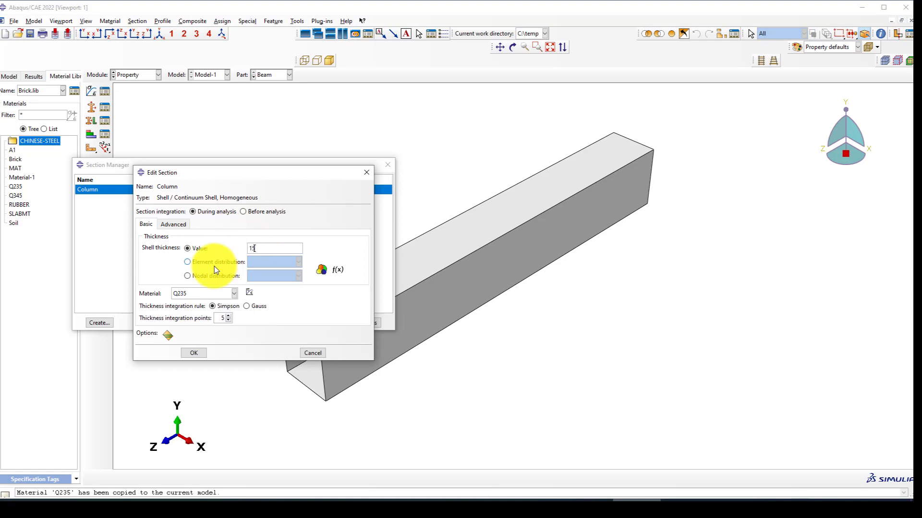
click(194, 352)
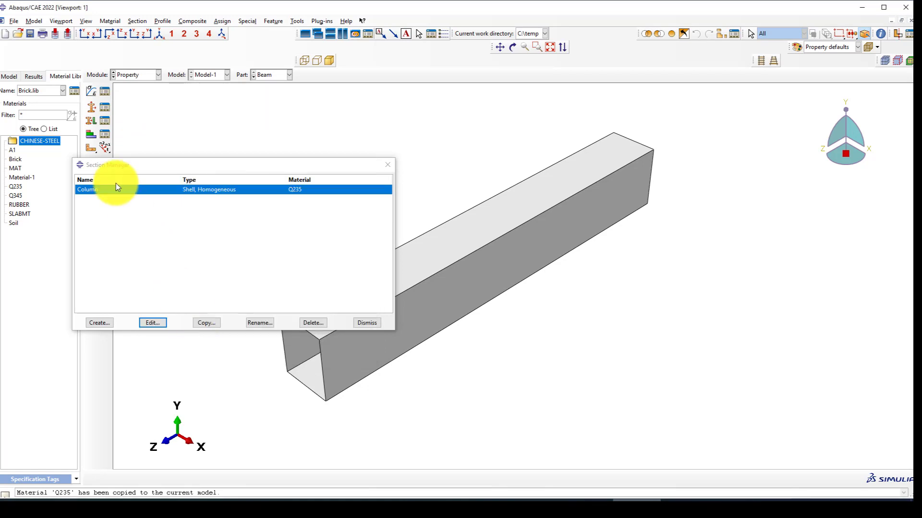
Add a Q235 shell section named Beam with thickness 20.
click(108, 319)
text(Beam)
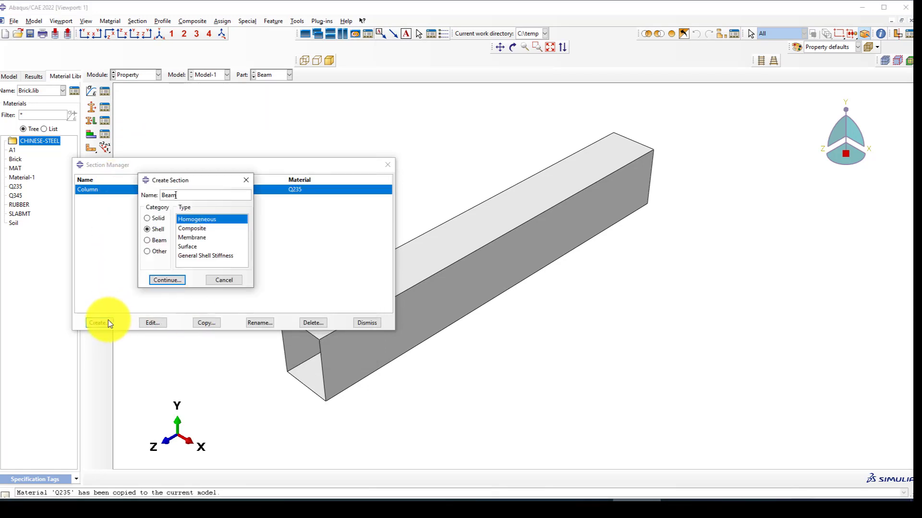
click(154, 281)
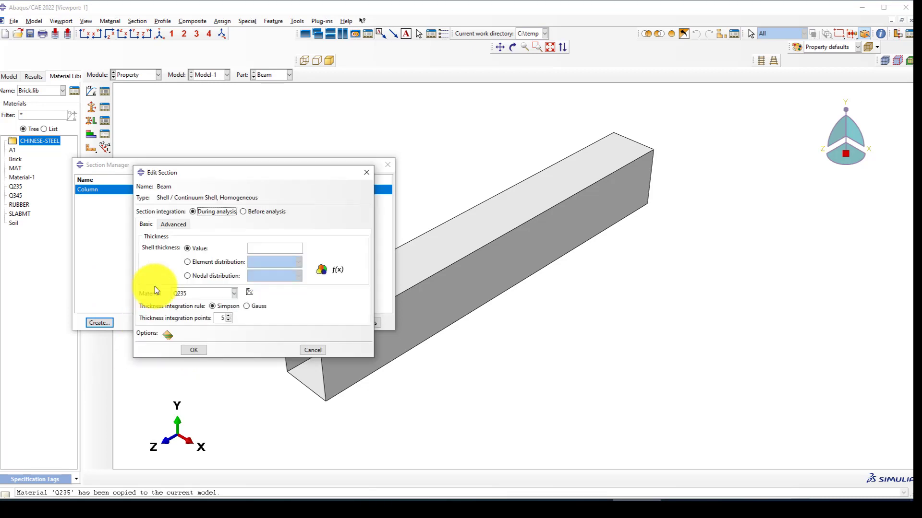
click(284, 248)
text(20)
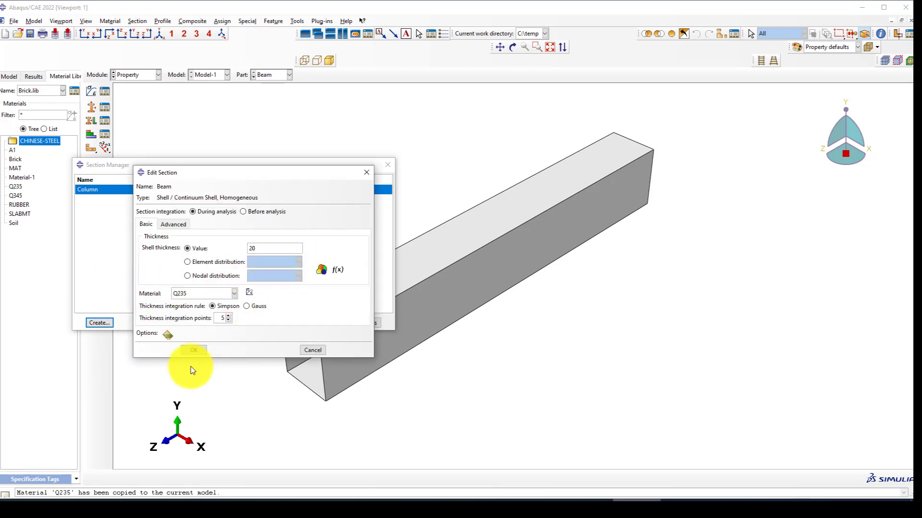
click(195, 349)
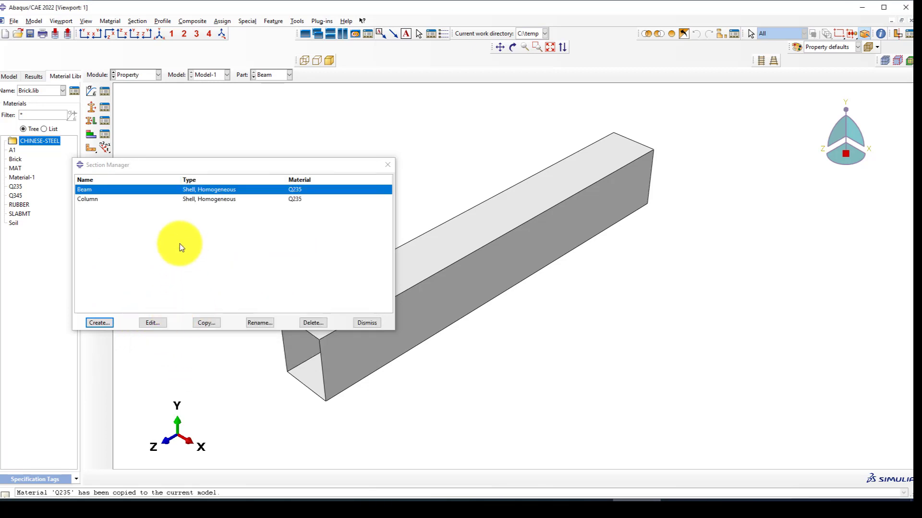
click(233, 200)
click(387, 165)
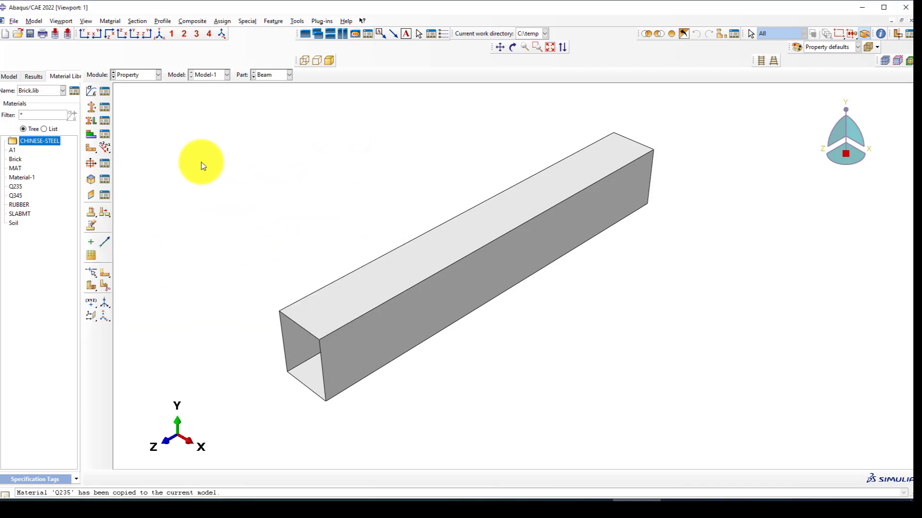
Assign the Beam section to the entire beam part.
click(88, 120)
drag(510, 399, 339, 185)
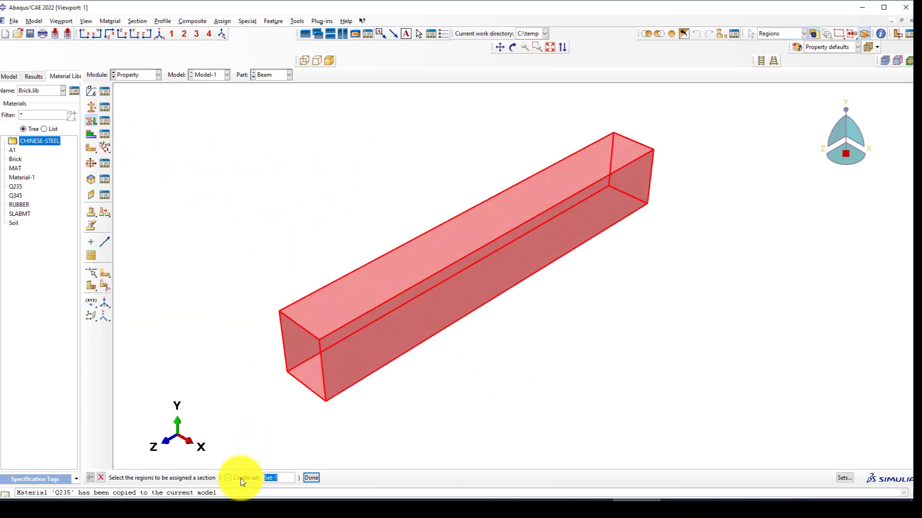
middle_click(266, 324)
click(77, 193)
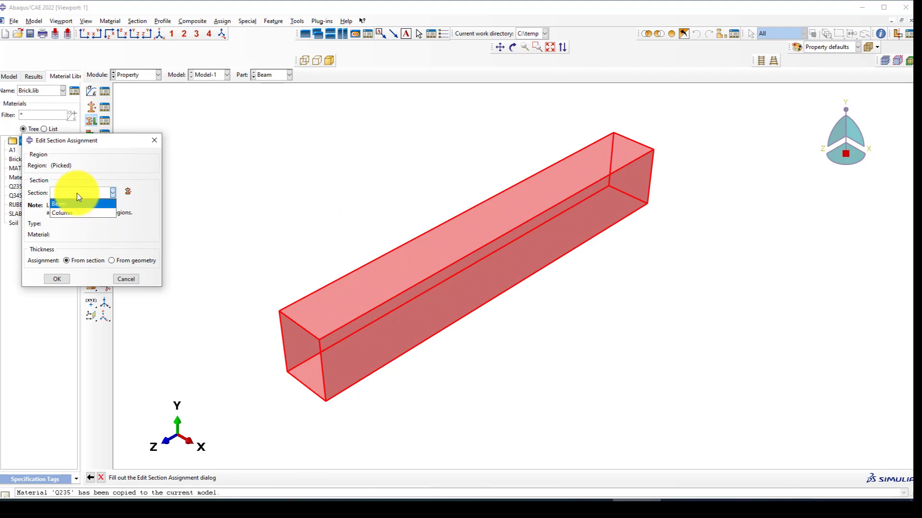
click(75, 206)
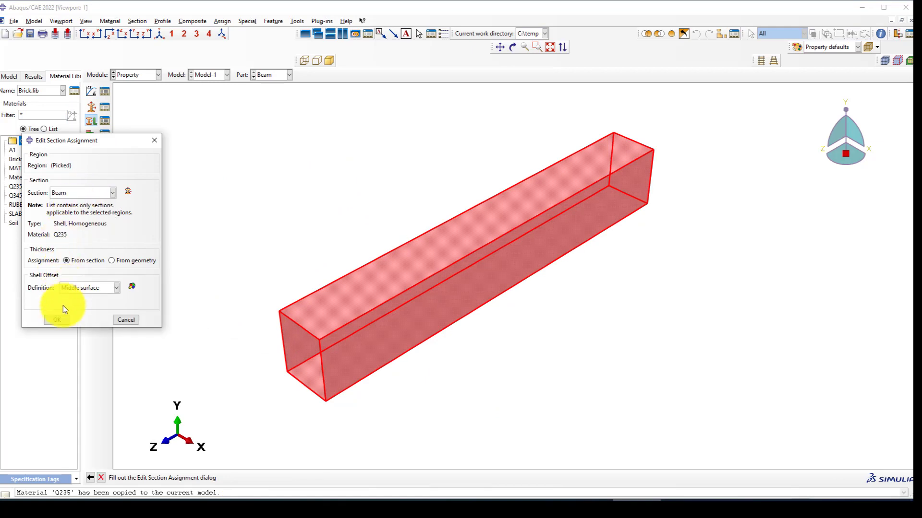
click(57, 320)
Assign the Column section to the entire Column part, then switch to Assembly.
click(267, 77)
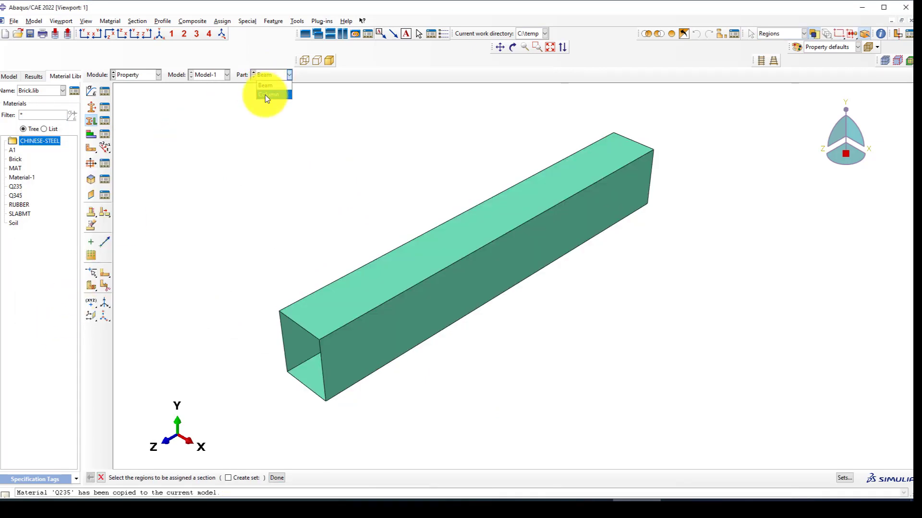
click(265, 94)
click(88, 119)
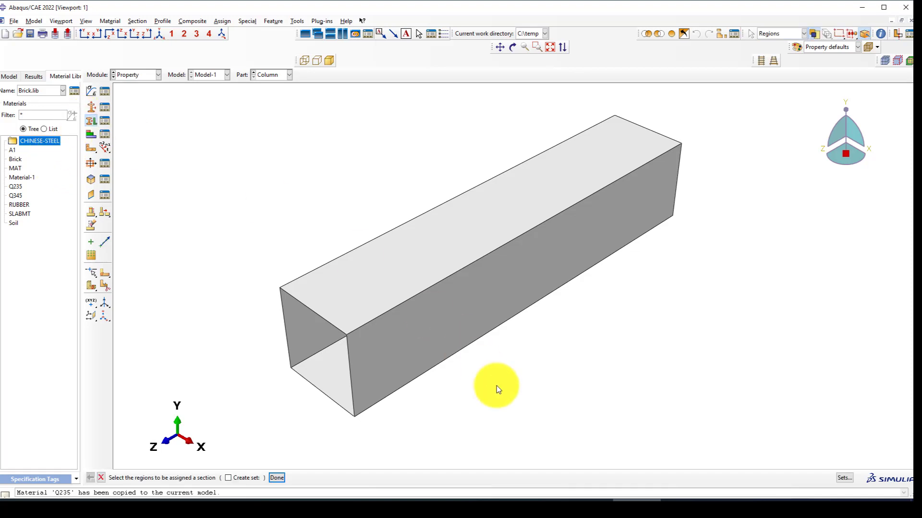
drag(497, 385, 322, 157)
middle_click(322, 157)
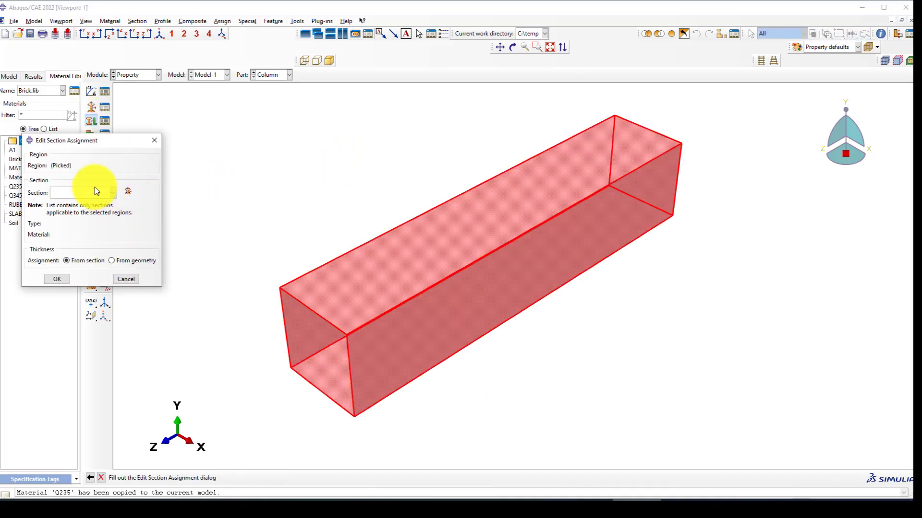
click(71, 191)
click(68, 213)
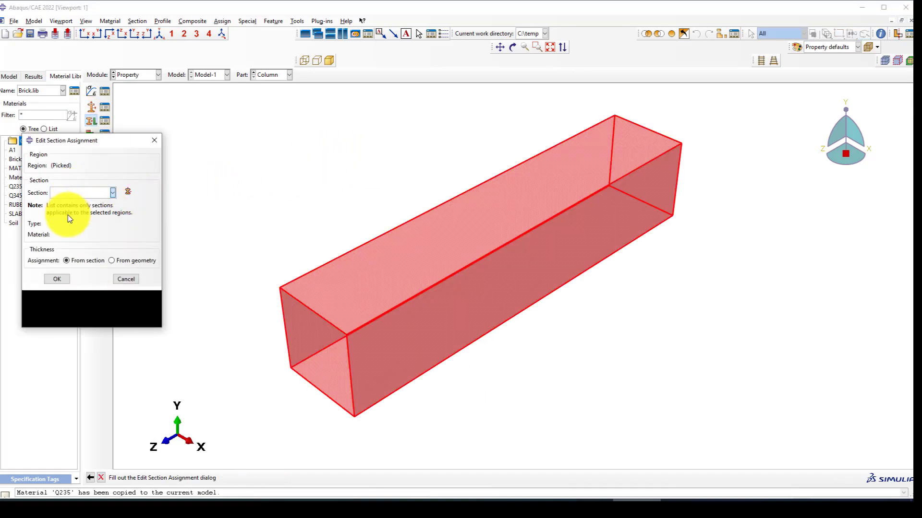
click(58, 319)
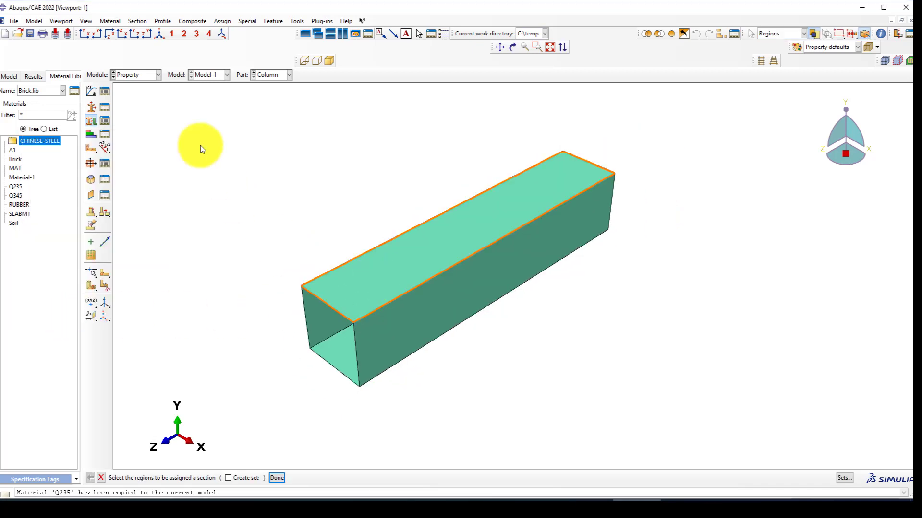
click(145, 76)
click(130, 103)
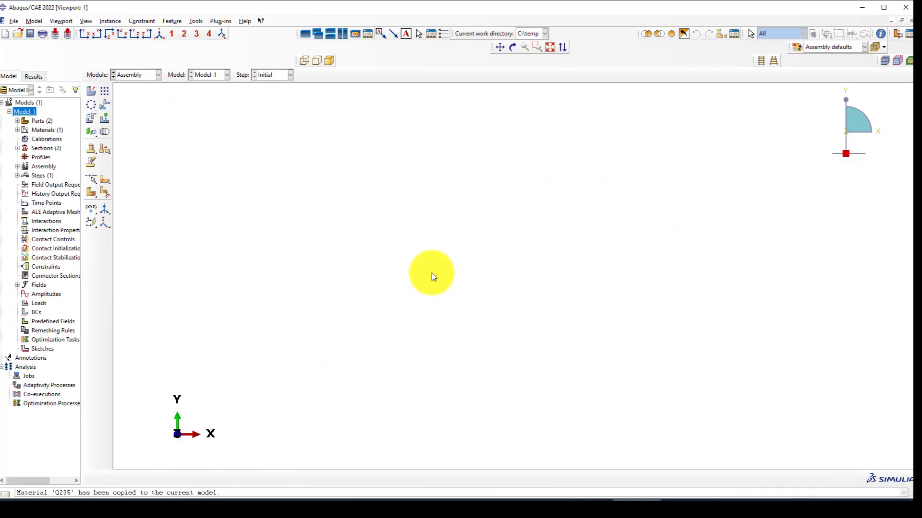
Switch back to the Property module to show the hollow square Column part.
click(147, 75)
click(140, 94)
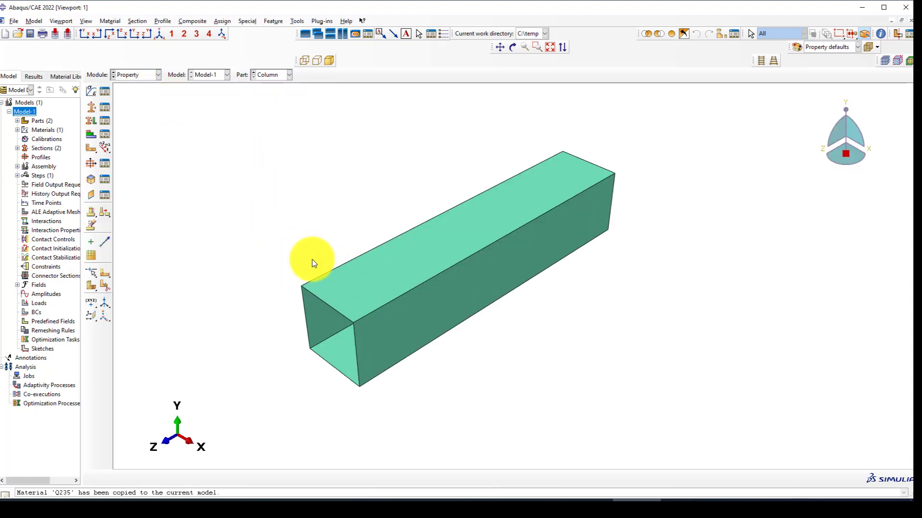
scroll(456, 259, up, 2)
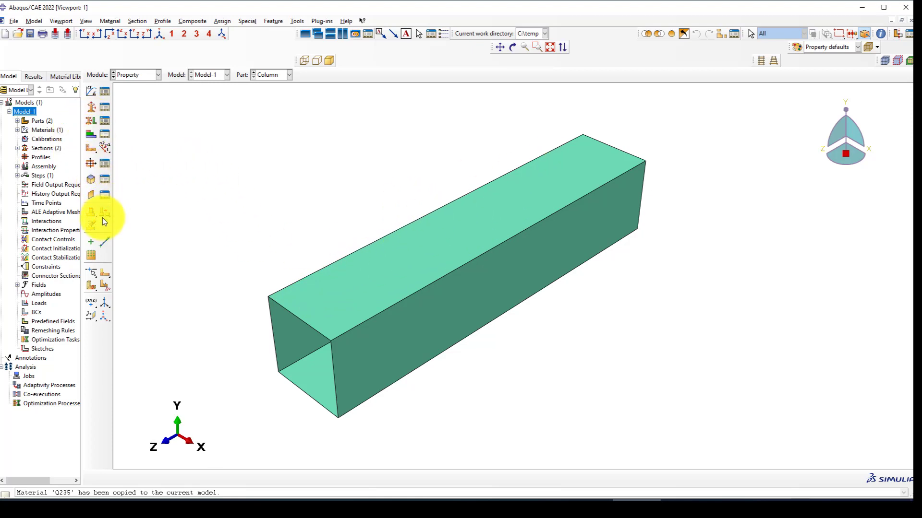
Start a sketch partition on the Column's top face, oriented by one of its edges.
click(102, 273)
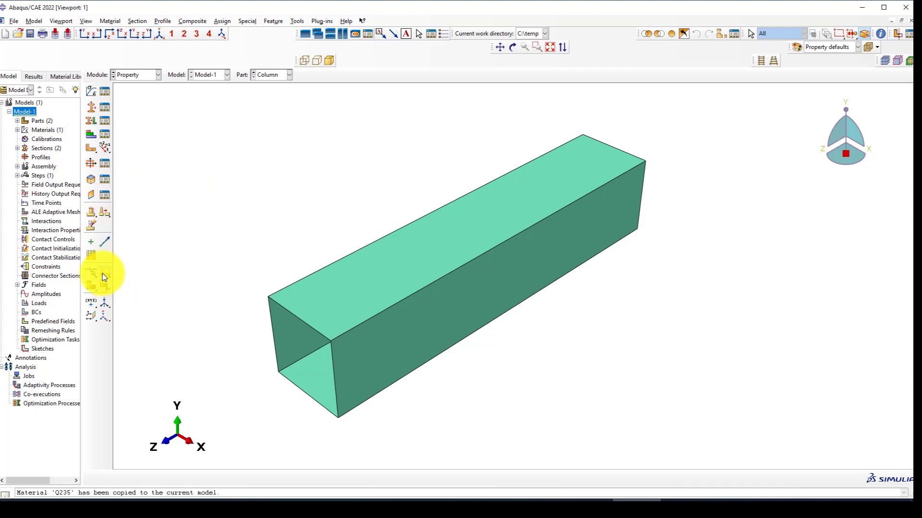
click(313, 315)
middle_click(290, 327)
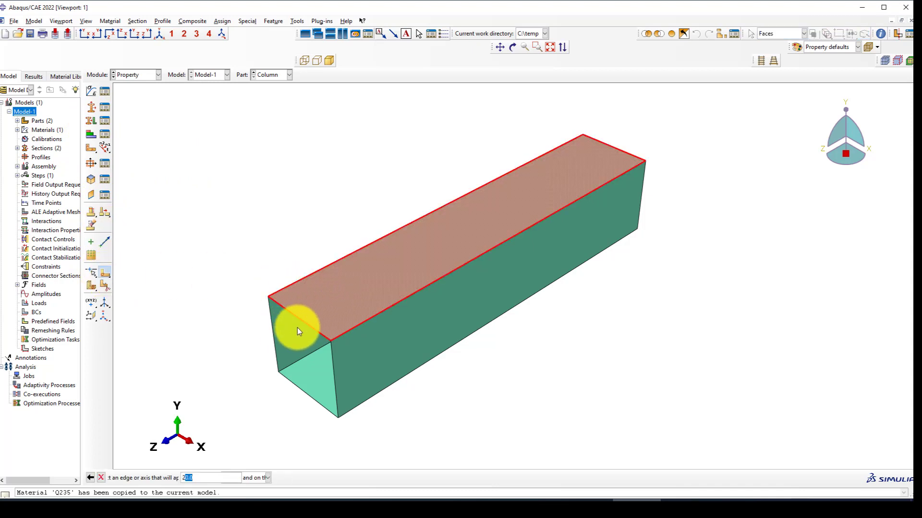
click(303, 322)
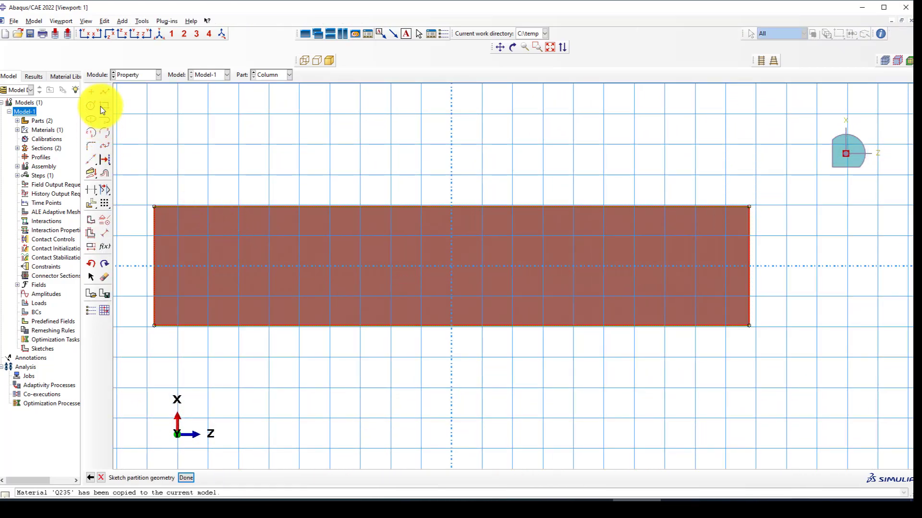
Draw two horizontal lines across the face from the left edge to the right edge.
click(105, 92)
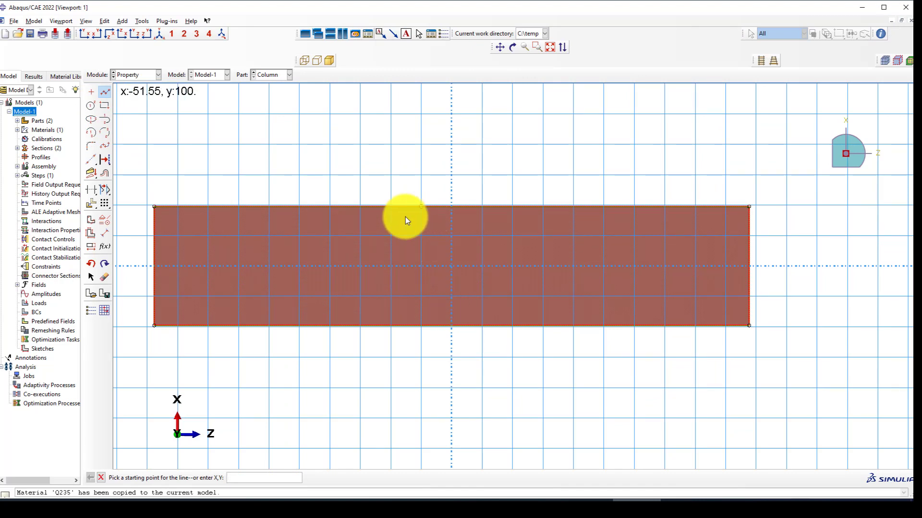
click(157, 236)
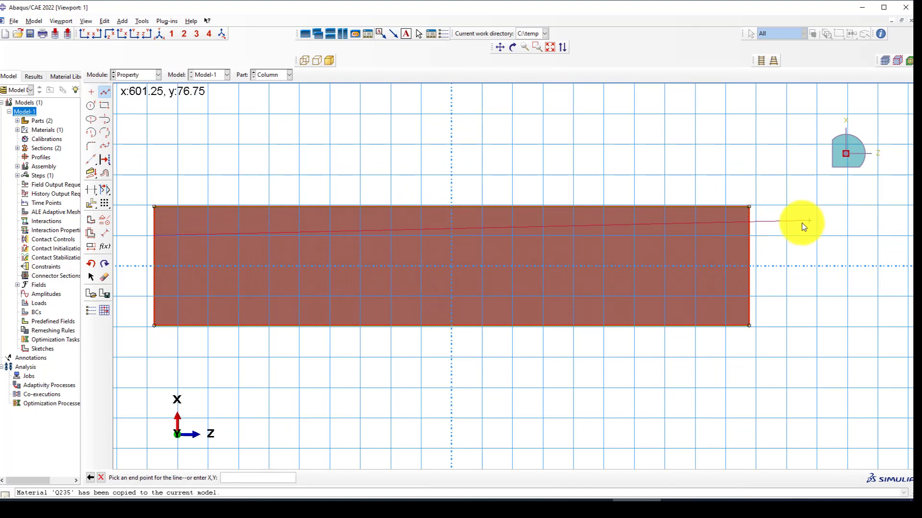
click(749, 235)
right_click(778, 214)
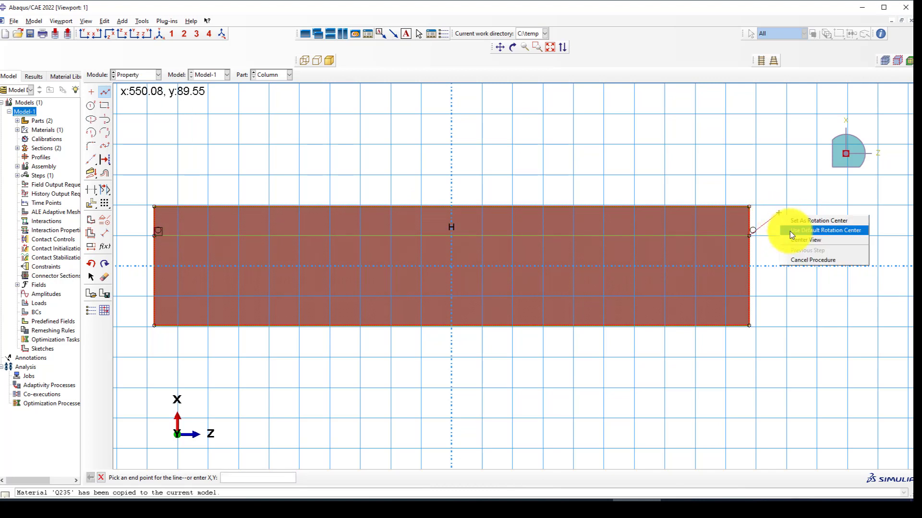
click(799, 260)
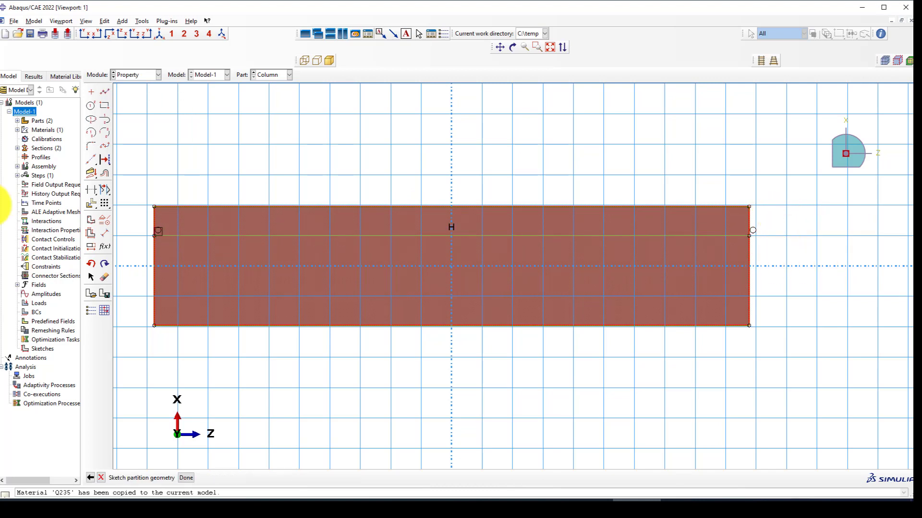
click(105, 91)
click(154, 298)
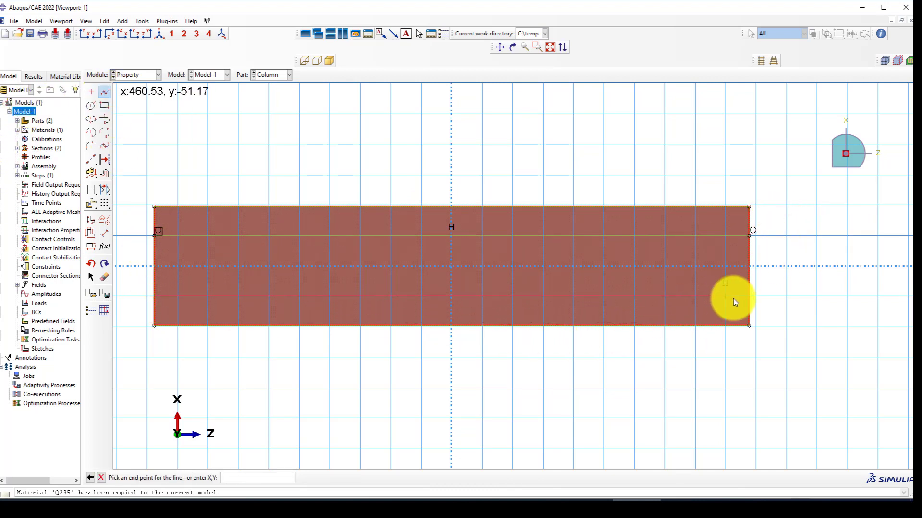
click(750, 296)
right_click(768, 289)
click(792, 334)
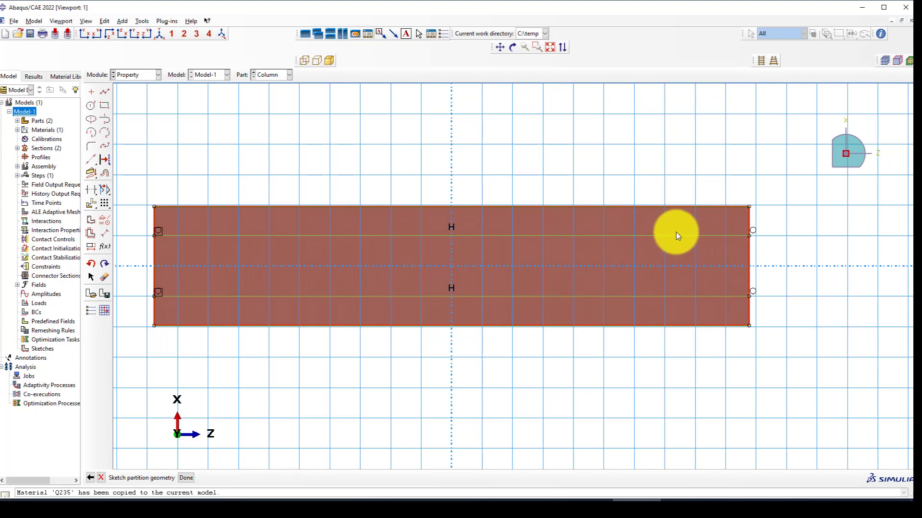
Dimension the upper line 40 below the top edge and the lower line 40 above the bottom.
click(104, 234)
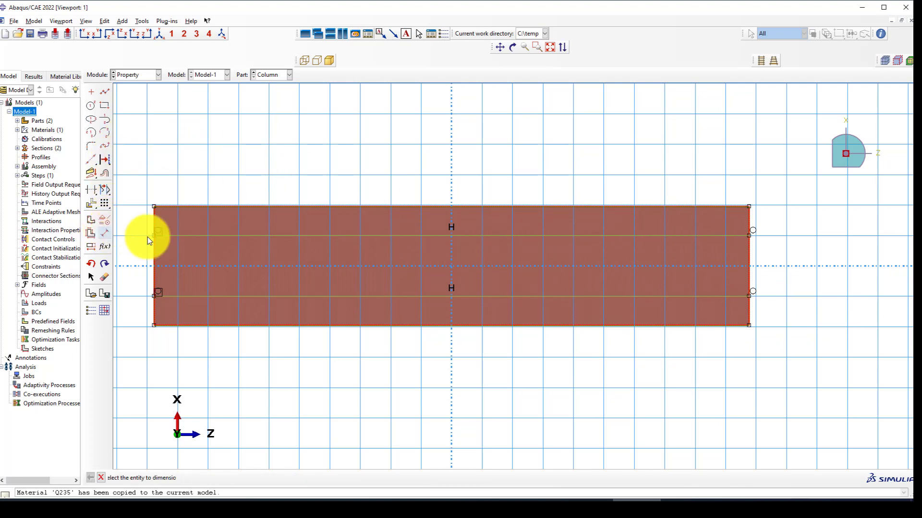
click(749, 235)
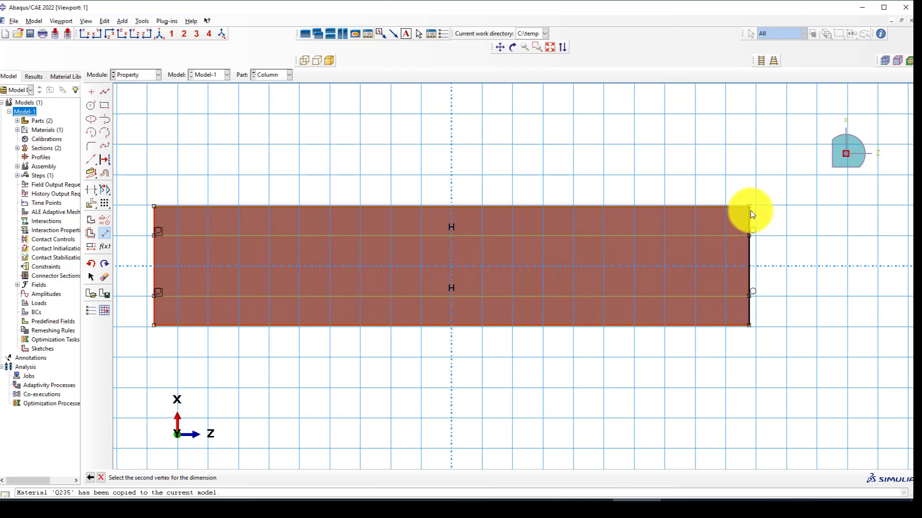
click(749, 207)
click(686, 211)
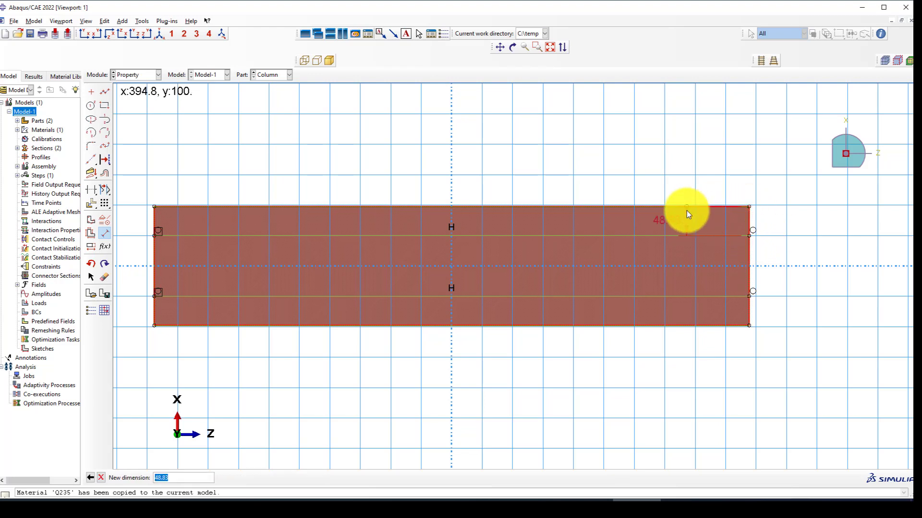
text(40)
key(Return)
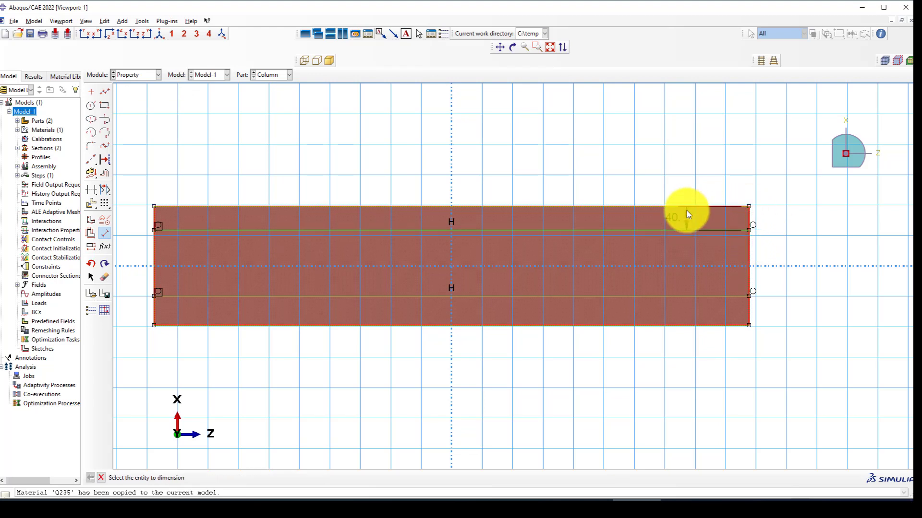
click(749, 301)
click(750, 323)
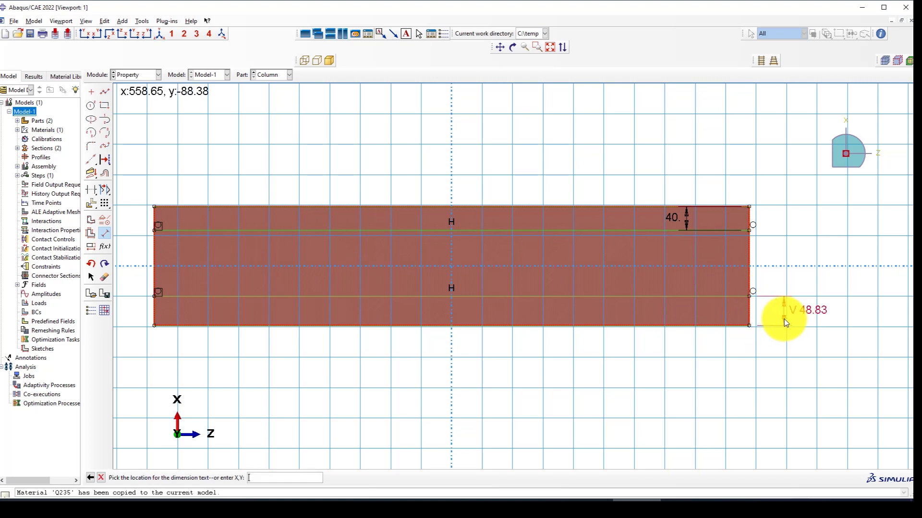
click(788, 319)
text(40)
key(Return)
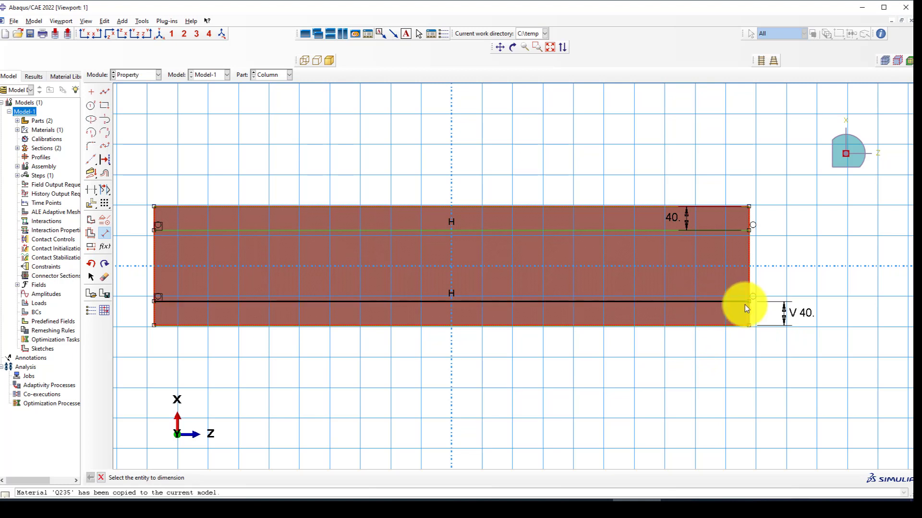
Add a 120 spacing dimension between the two horizontal lines.
click(749, 293)
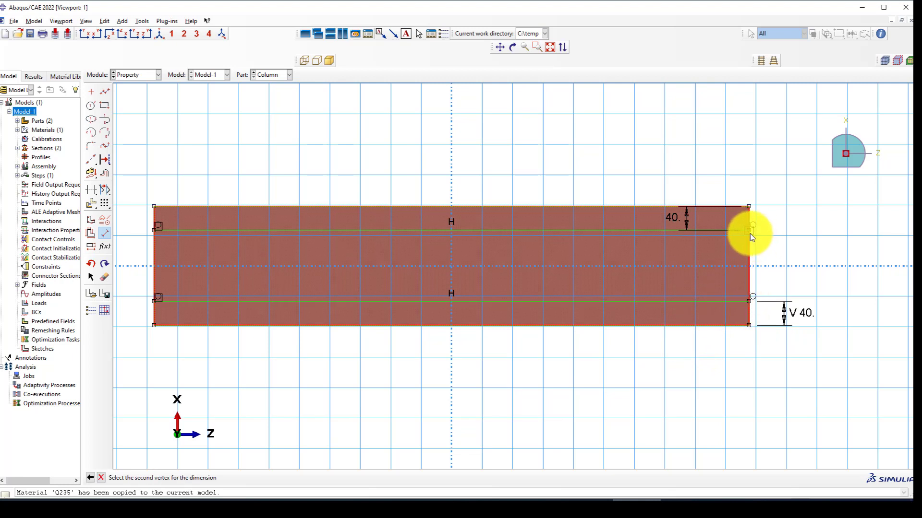
click(750, 233)
click(797, 235)
key(Return)
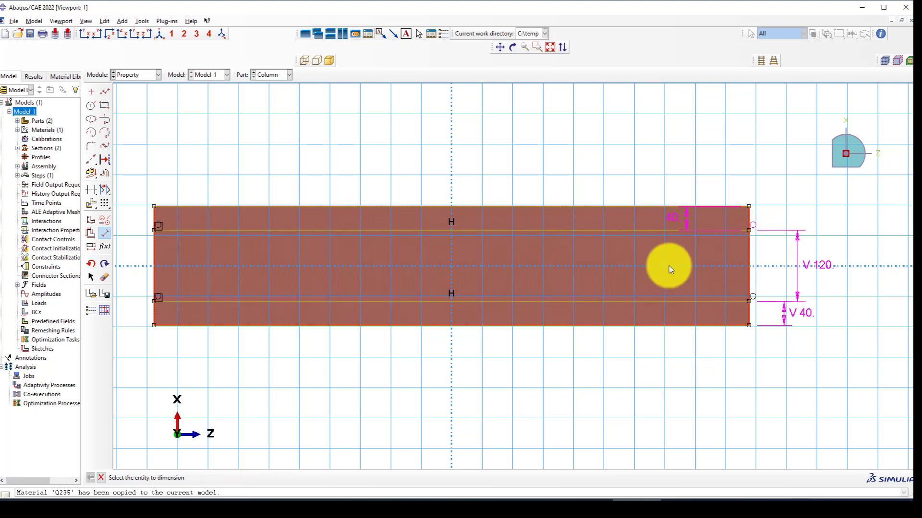
click(105, 91)
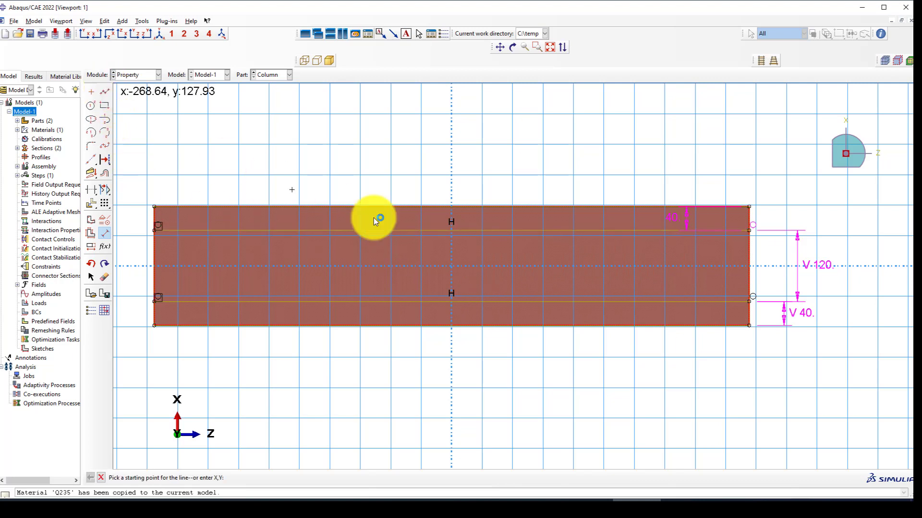
Draw two vertical lines from the top edge to the bottom edge near the middle.
click(421, 207)
click(421, 326)
right_click(451, 190)
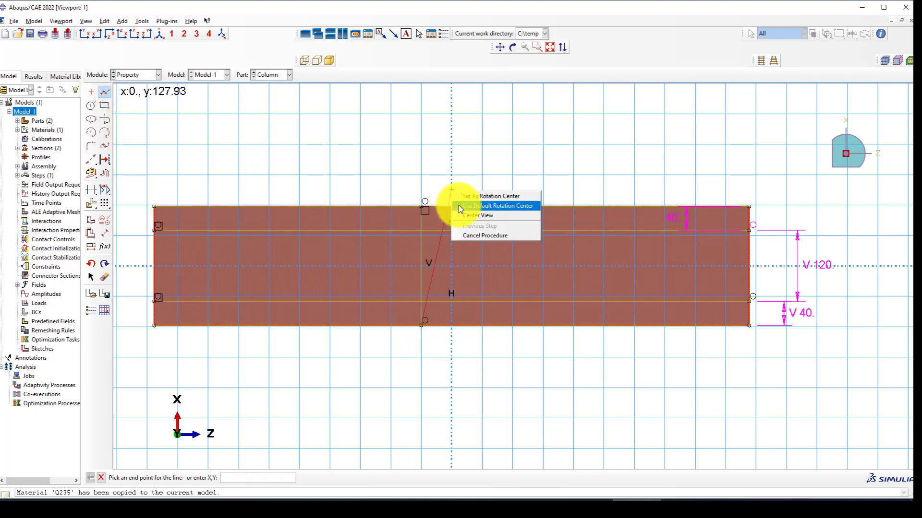
click(487, 235)
click(104, 92)
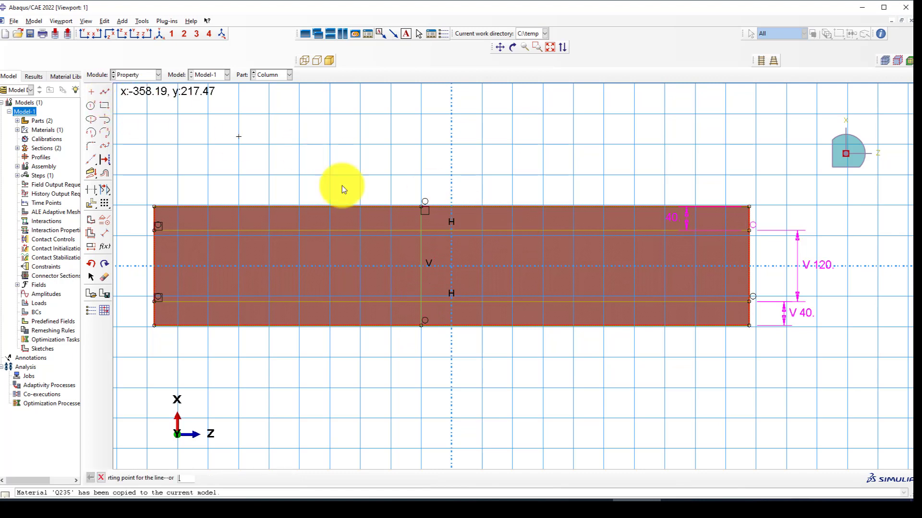
click(482, 208)
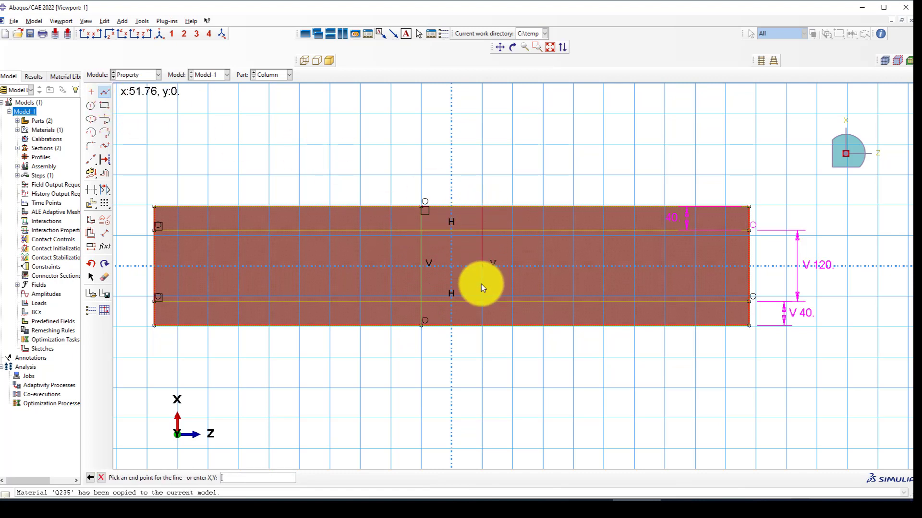
click(484, 327)
right_click(545, 153)
click(552, 200)
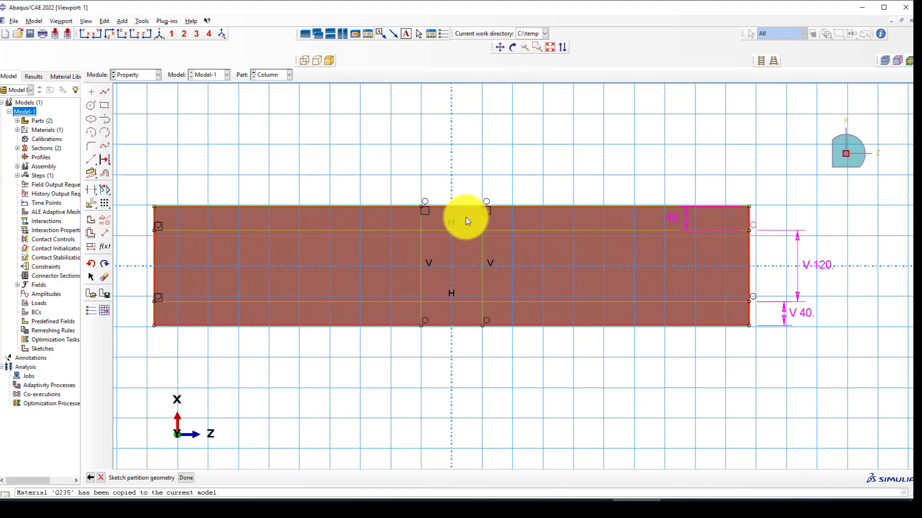
Draw a stray line along the bottom edge, then undo it.
click(107, 91)
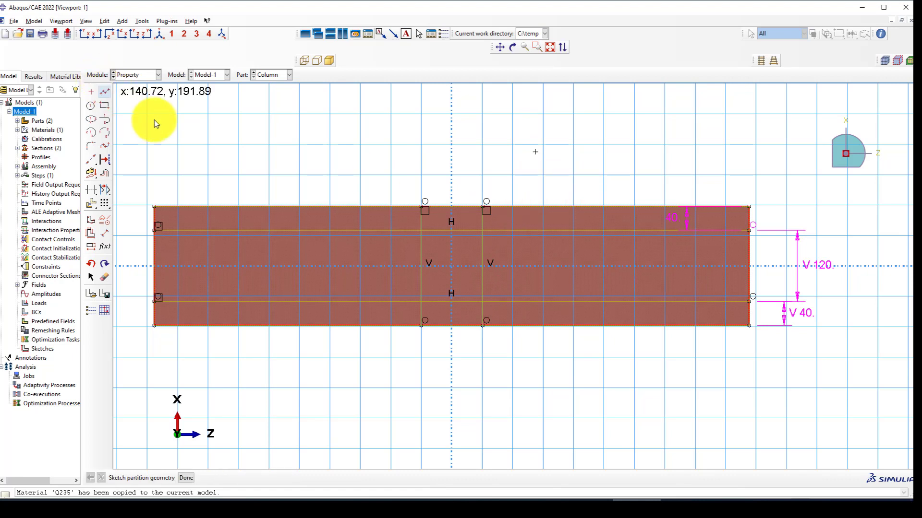
click(483, 327)
click(750, 327)
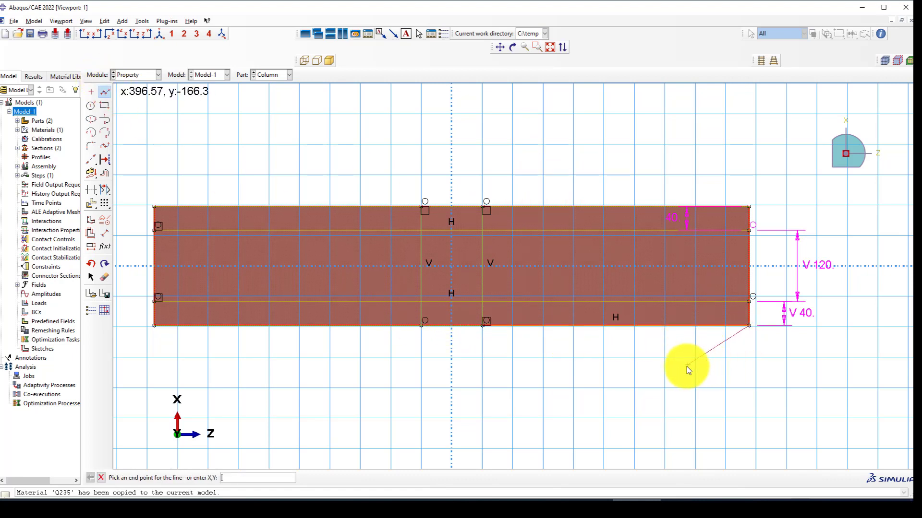
right_click(752, 356)
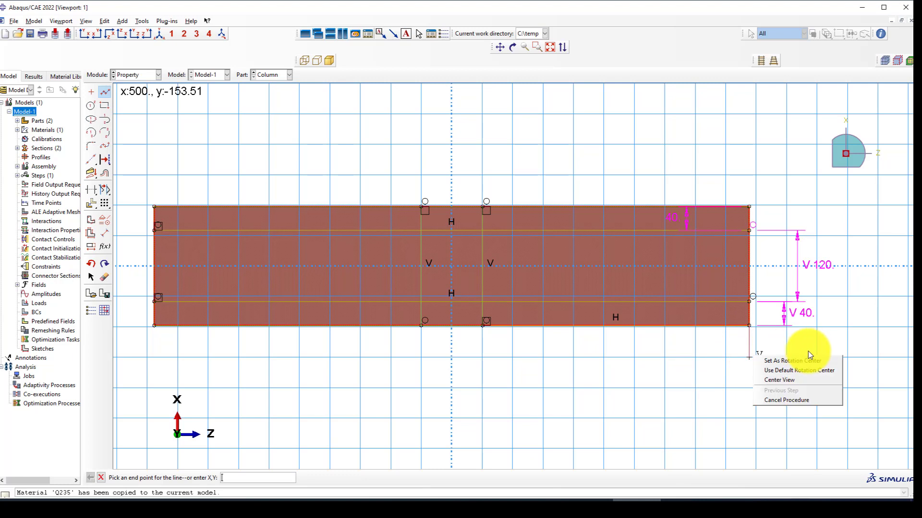
click(777, 400)
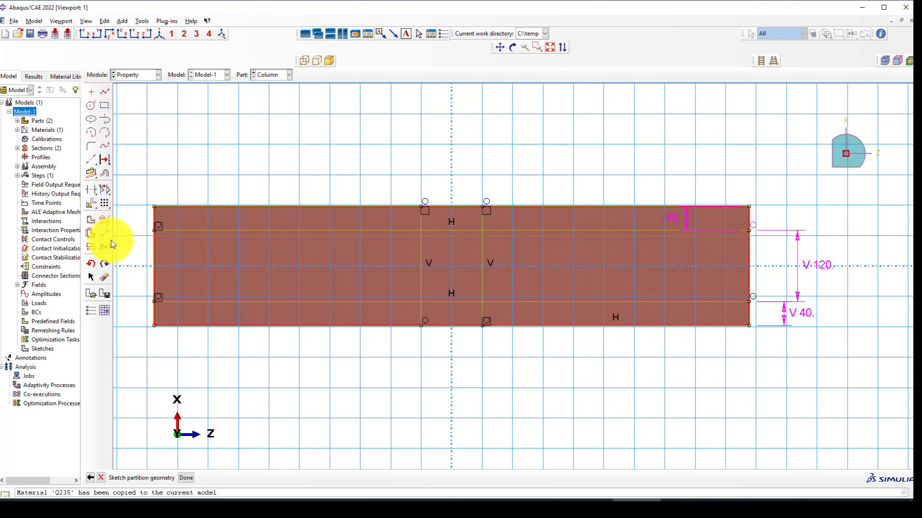
key(ctrl+z)
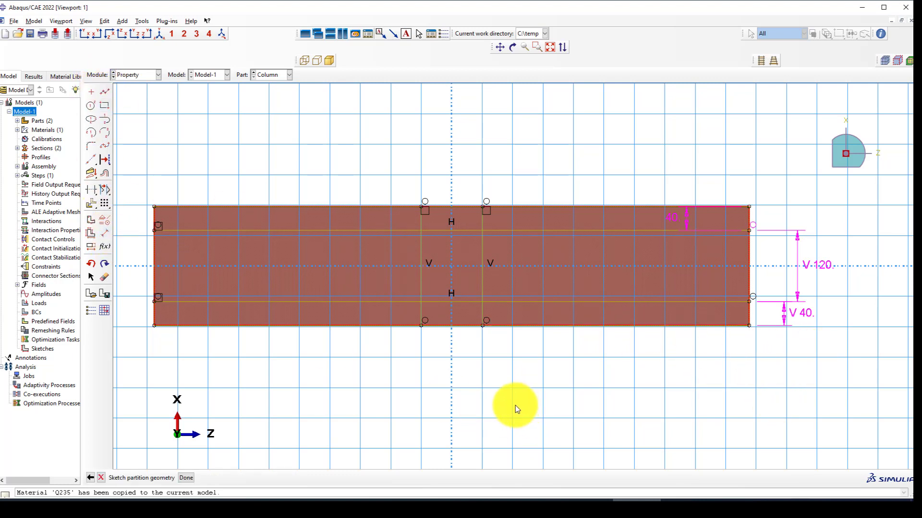
Dimension the right vertical line 425 from the right end of the part.
click(104, 234)
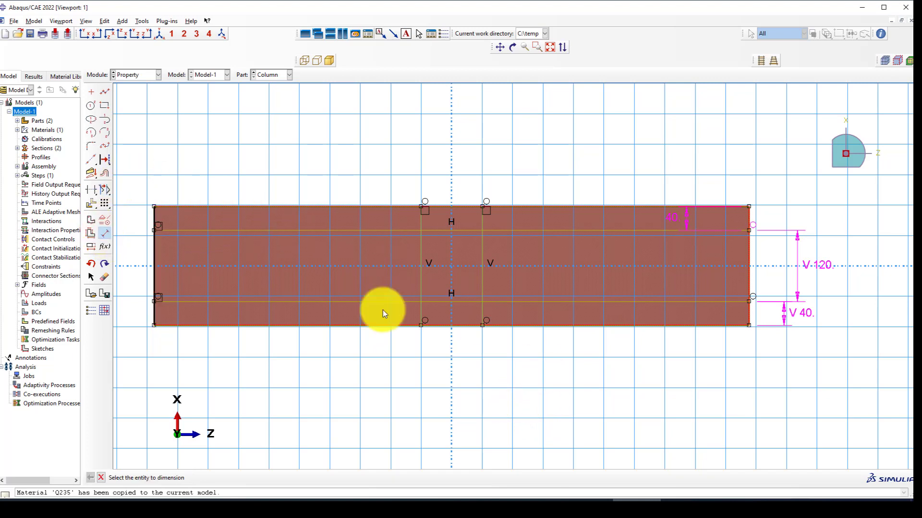
click(483, 327)
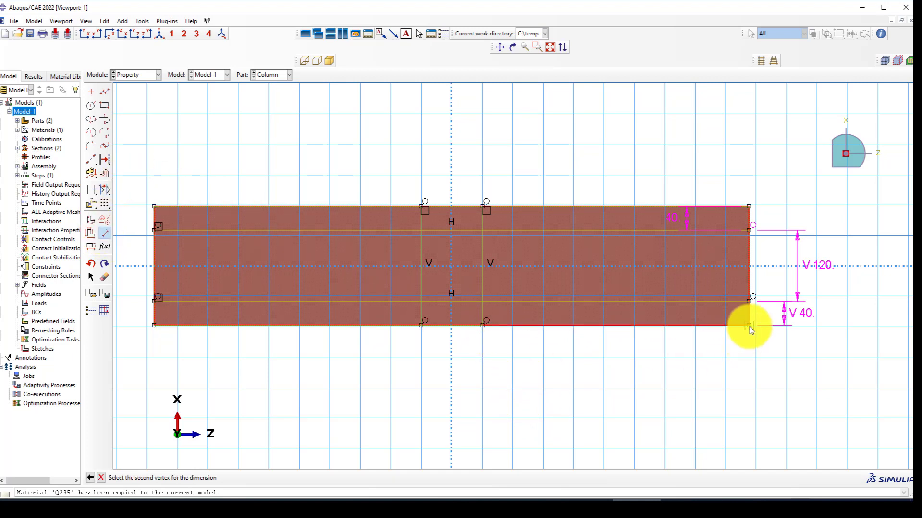
click(749, 326)
click(681, 369)
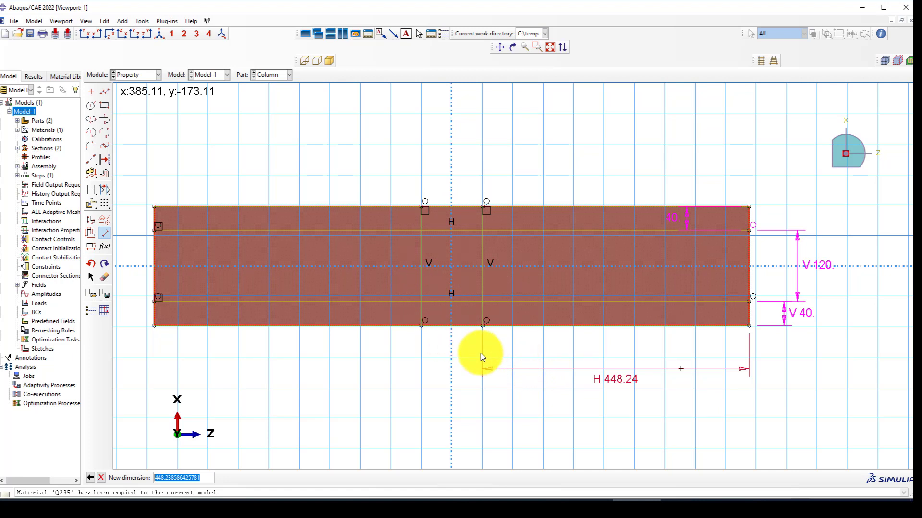
text(425)
key(Return)
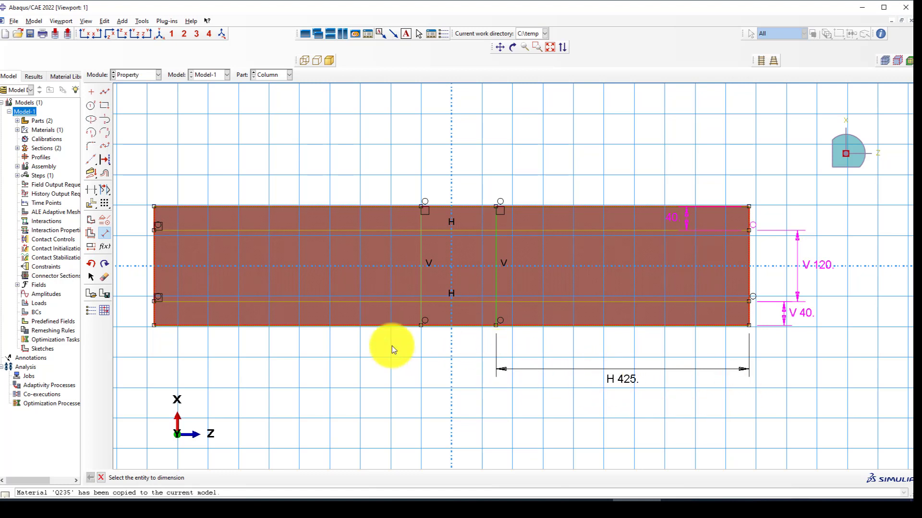
Dimension the left vertical line 425 from the left end of the part.
click(421, 327)
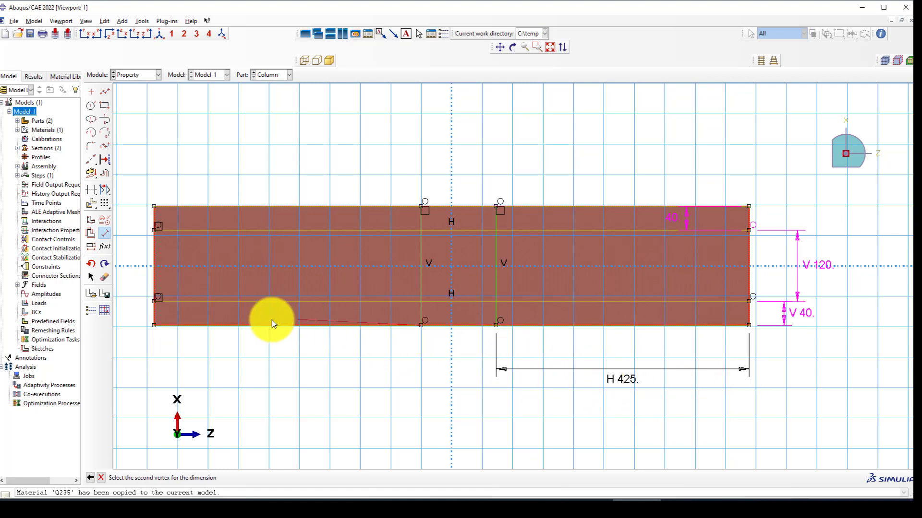
click(154, 326)
click(151, 378)
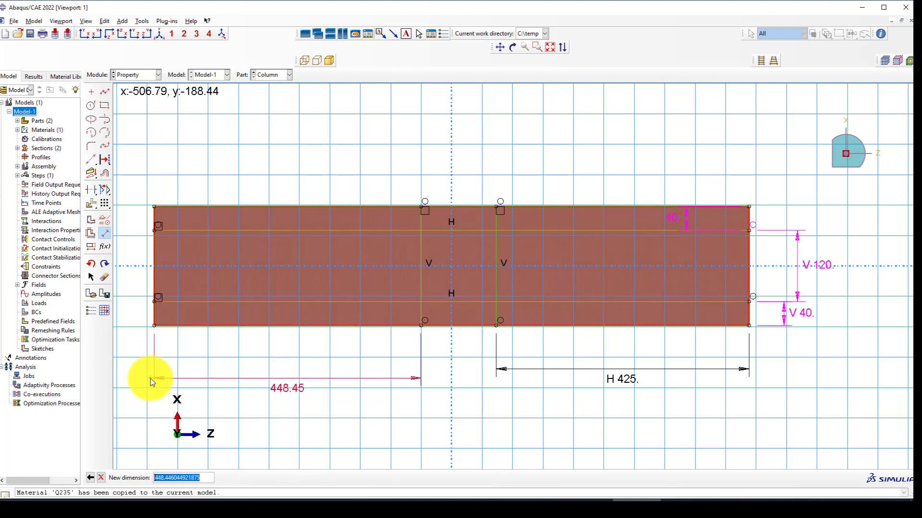
text(425)
key(Return)
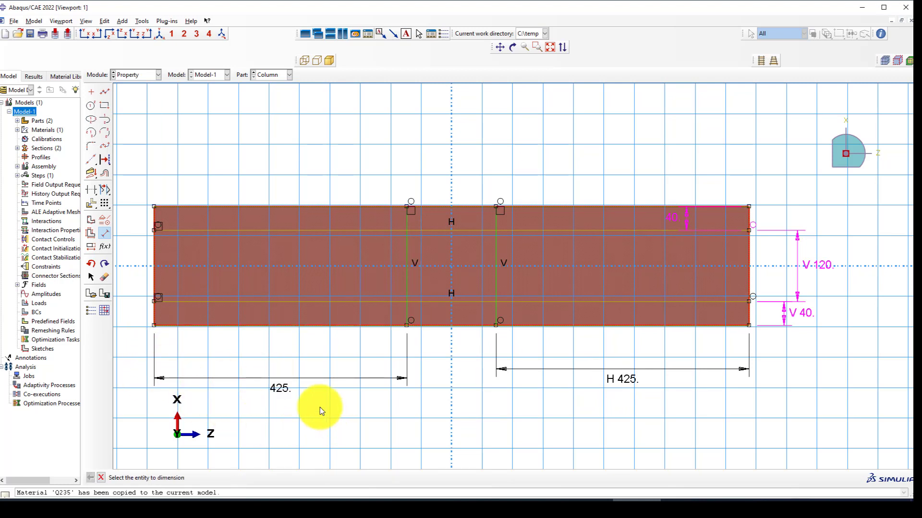
click(410, 276)
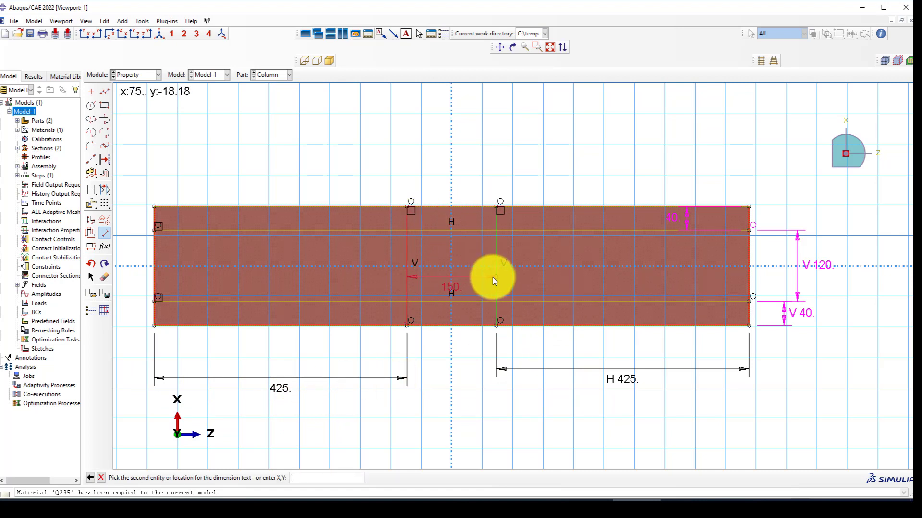
key(Escape)
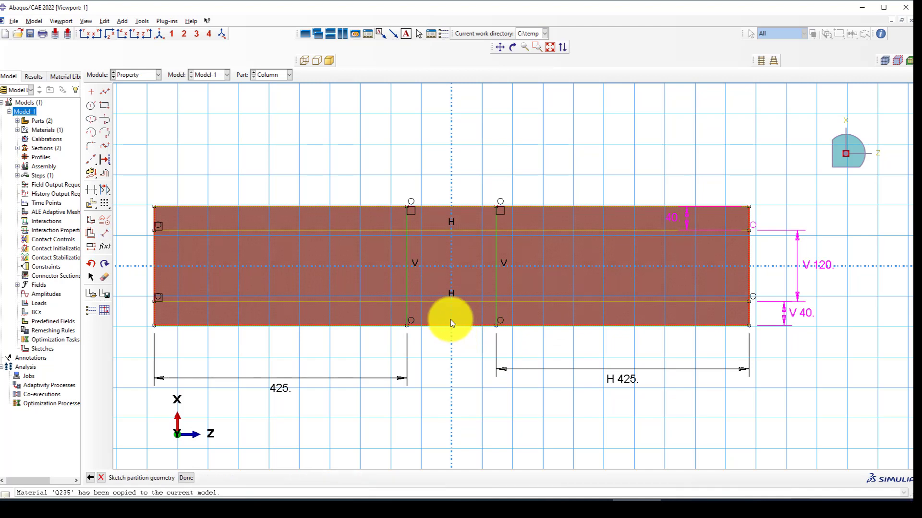
Try finishing the partition sketch and dismiss the overdefined-sketch error.
scroll(453, 281, up, 2)
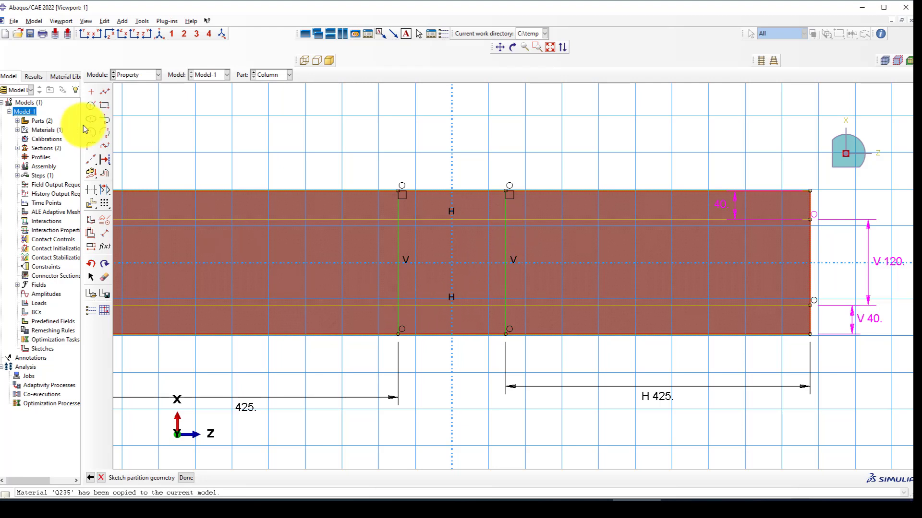
click(104, 233)
click(444, 306)
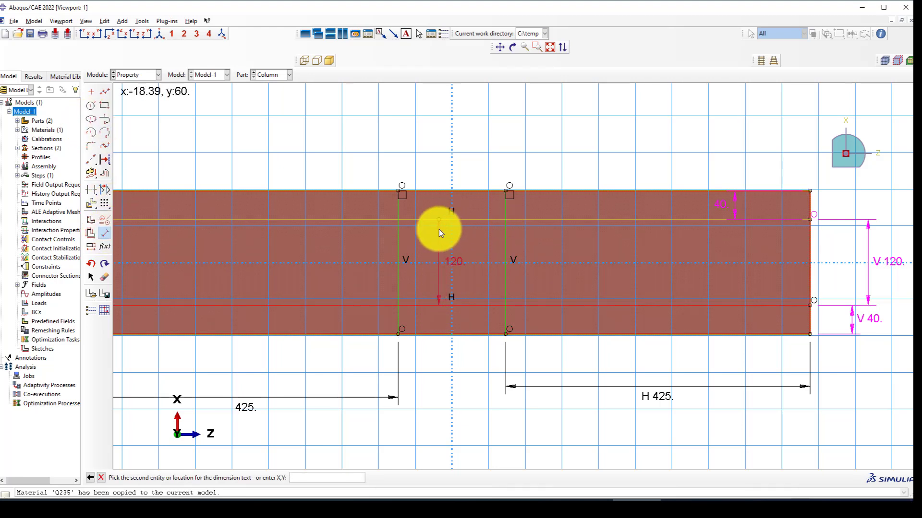
key(Escape)
middle_click(456, 381)
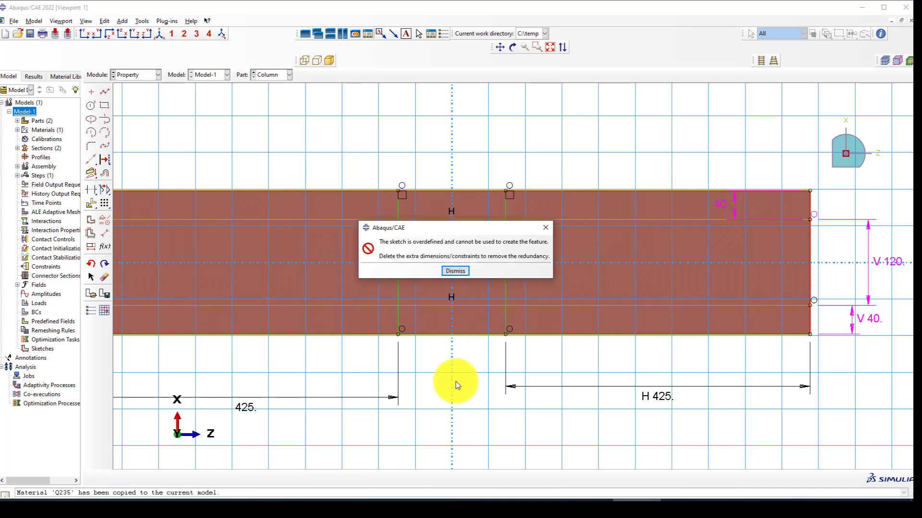
click(455, 271)
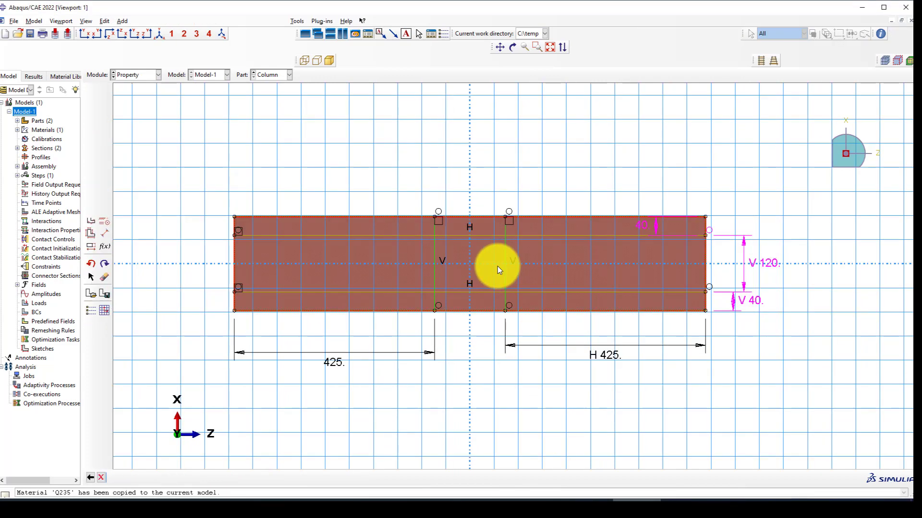
Delete both 425 dimensions and the V 120/V 40 dimensions, then finish the partition.
click(103, 277)
drag(532, 323, 362, 345)
middle_click(363, 345)
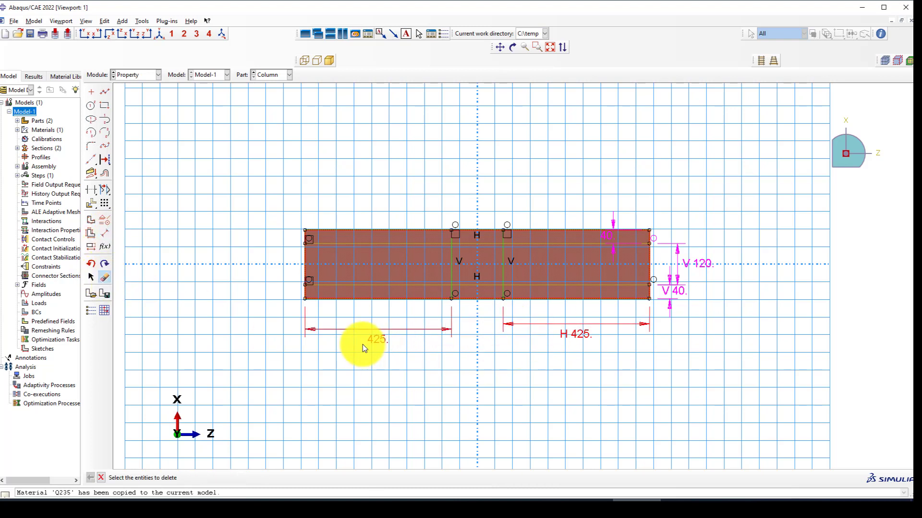
scroll(380, 337, down, 3)
drag(832, 205, 774, 282)
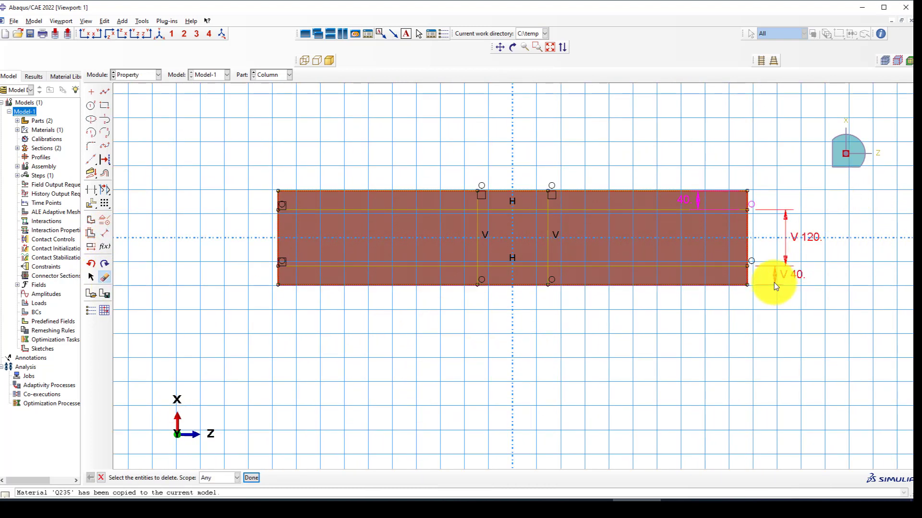
middle_click(484, 327)
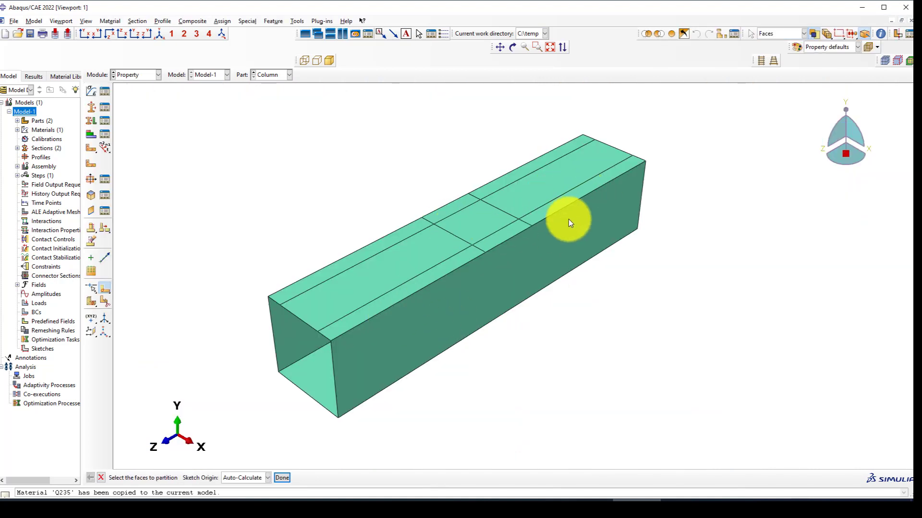
Switch to the Assembly module.
scroll(552, 200, up, 2)
scroll(451, 244, up, 2)
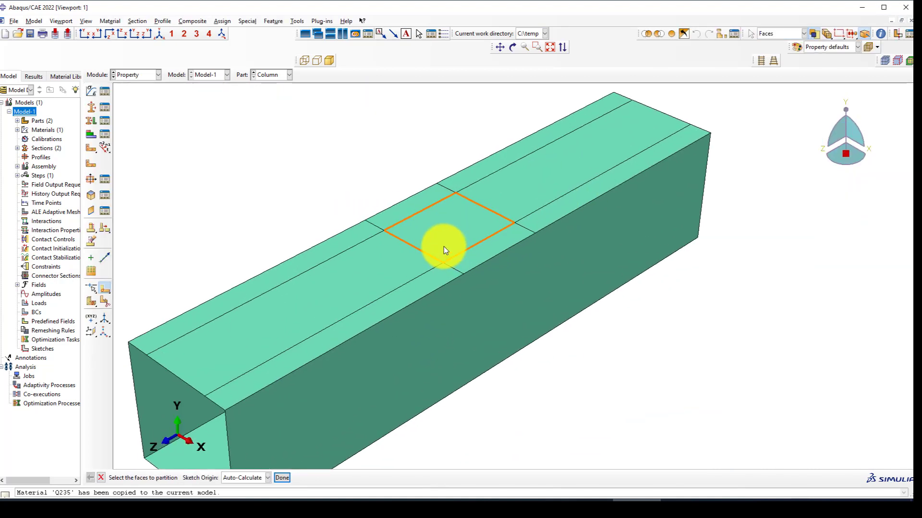
scroll(443, 247, down, 2)
click(145, 76)
click(139, 103)
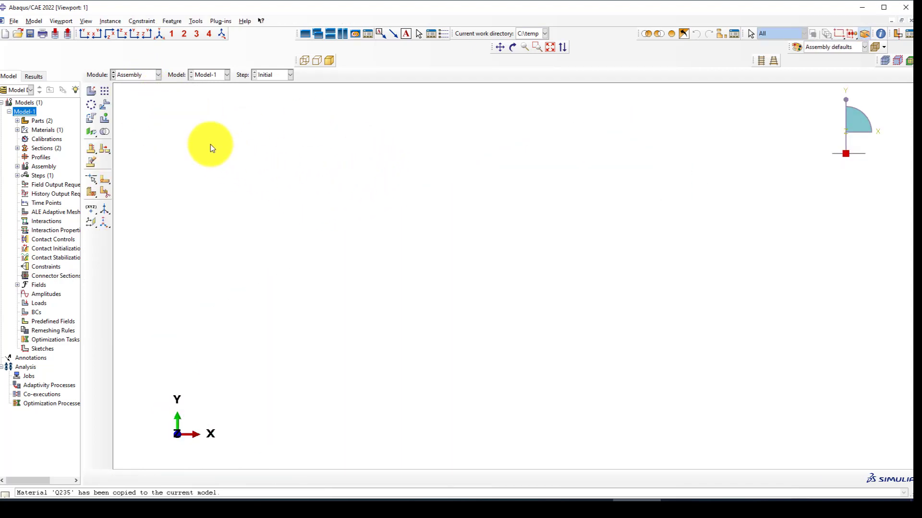
Create Beam and Column instances with Auto-offset from other instances enabled.
click(98, 92)
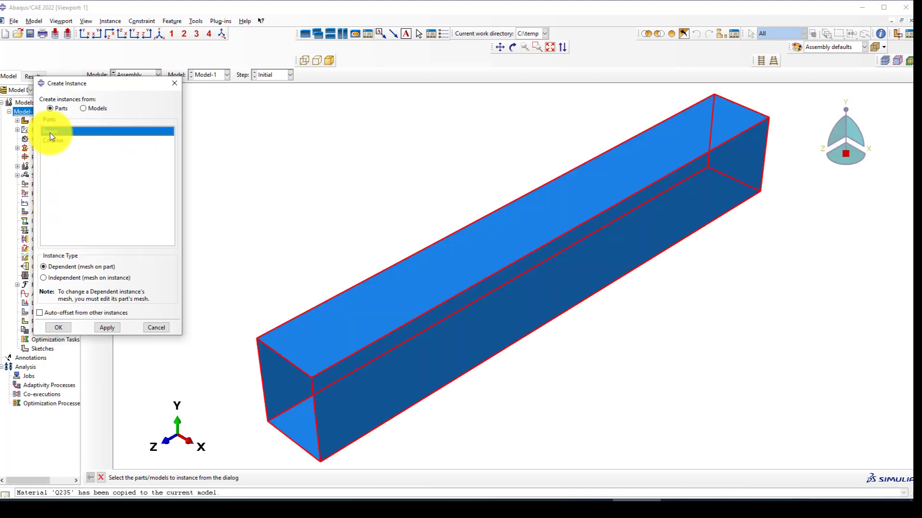
drag(50, 133, 50, 220)
click(54, 313)
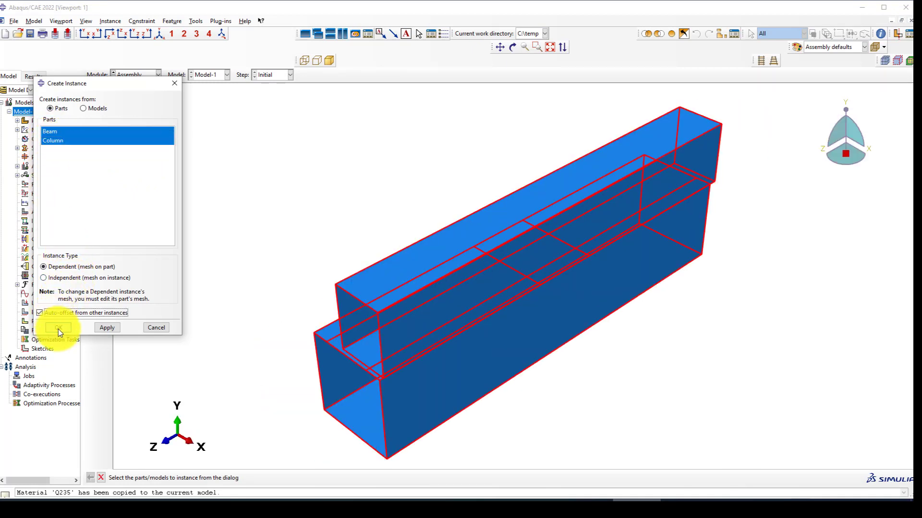
click(59, 328)
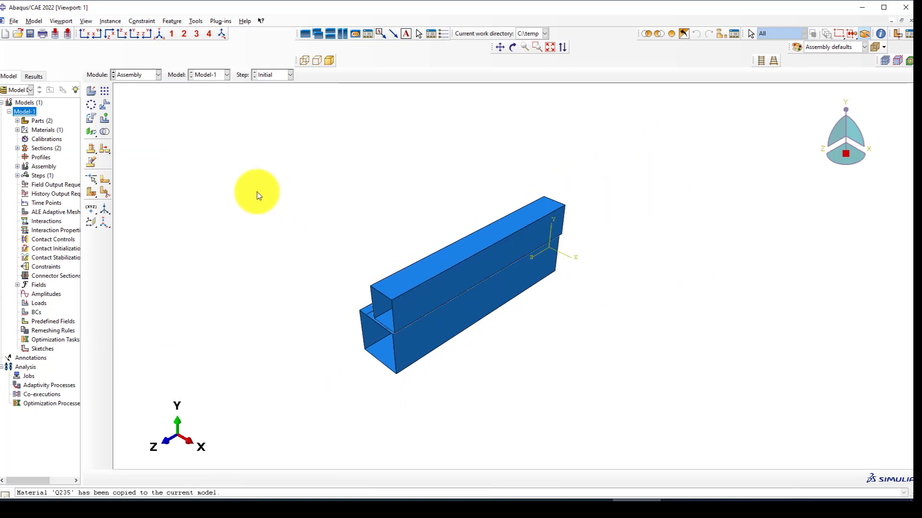
click(91, 118)
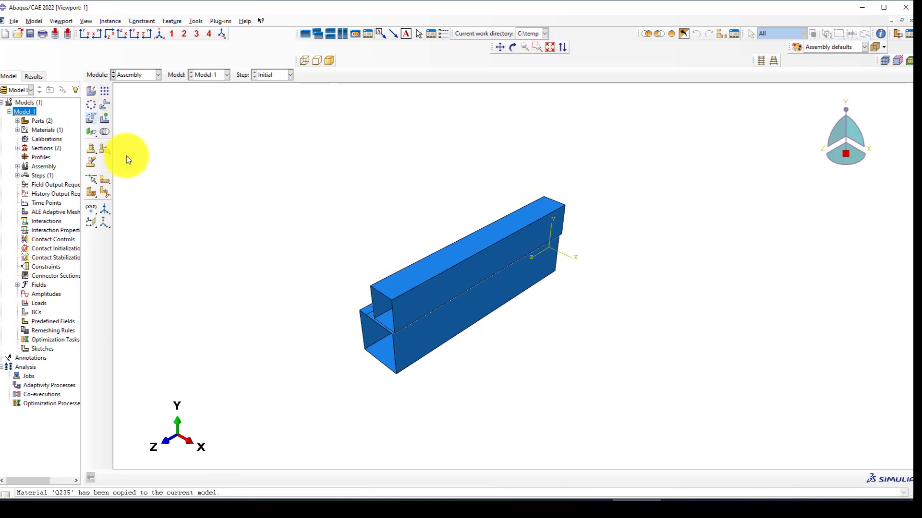
Rotate the Column instance 90° about its bottom edge.
click(376, 358)
middle_click(456, 396)
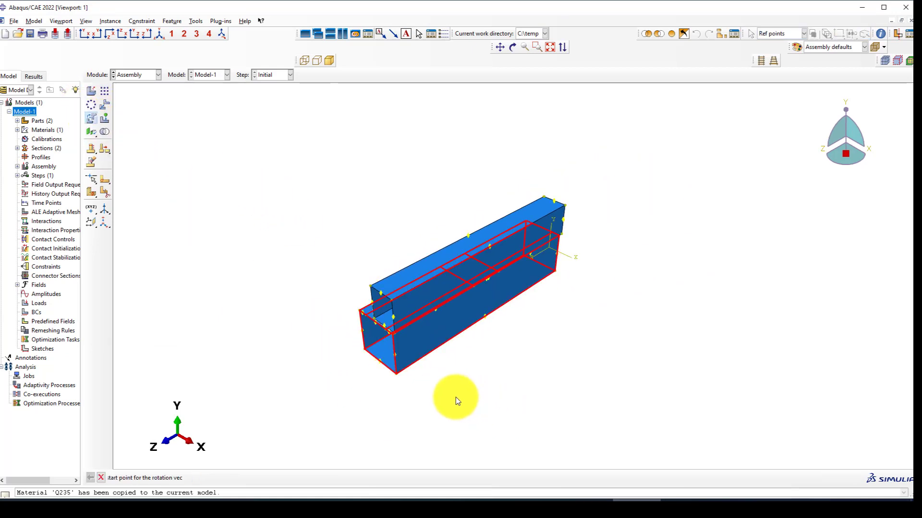
click(387, 368)
middle_click(336, 369)
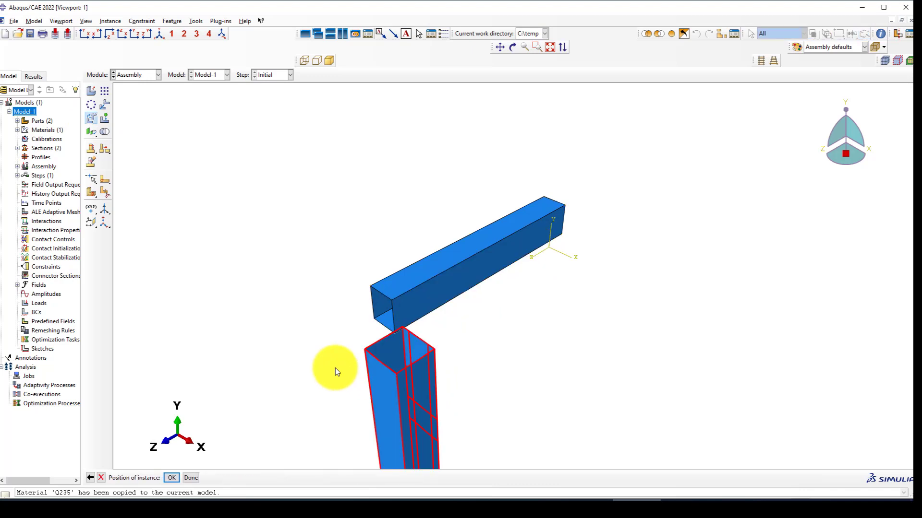
middle_click(352, 192)
scroll(353, 193, up, 2)
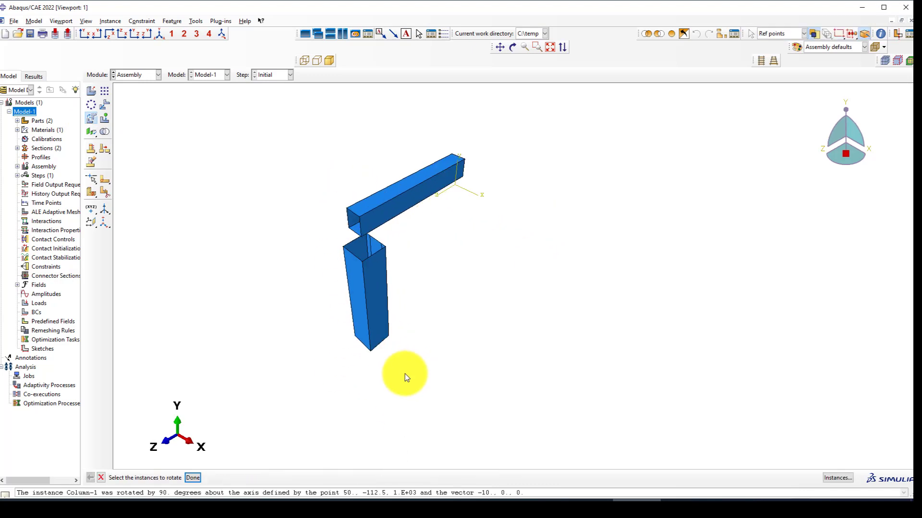
Rotate the Column again about an edge, applying -90° instead of 90°.
click(349, 301)
middle_click(344, 309)
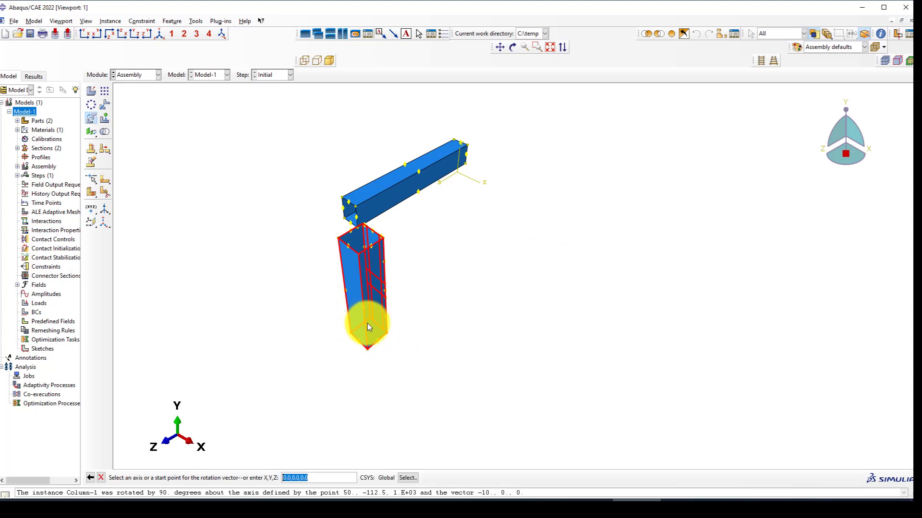
click(364, 324)
middle_click(272, 258)
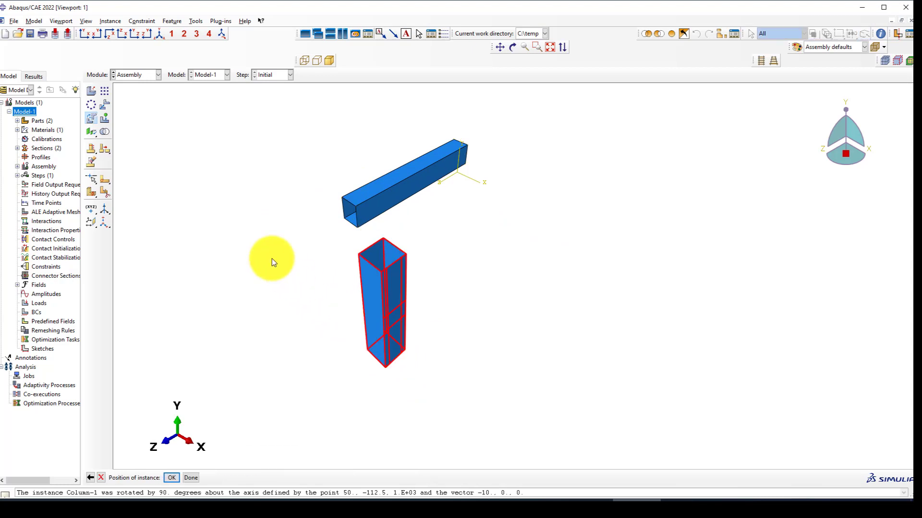
scroll(388, 330, down, 3)
scroll(387, 329, down, 1)
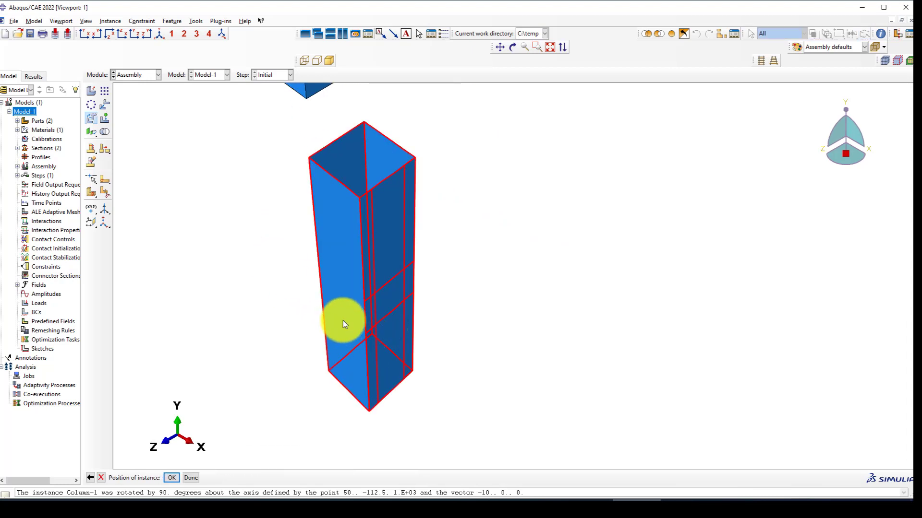
scroll(374, 249, up, 2)
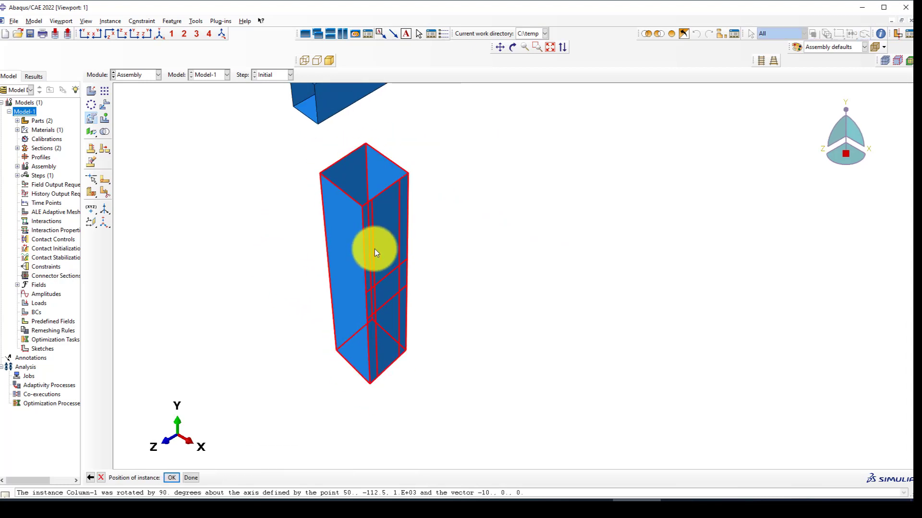
click(90, 478)
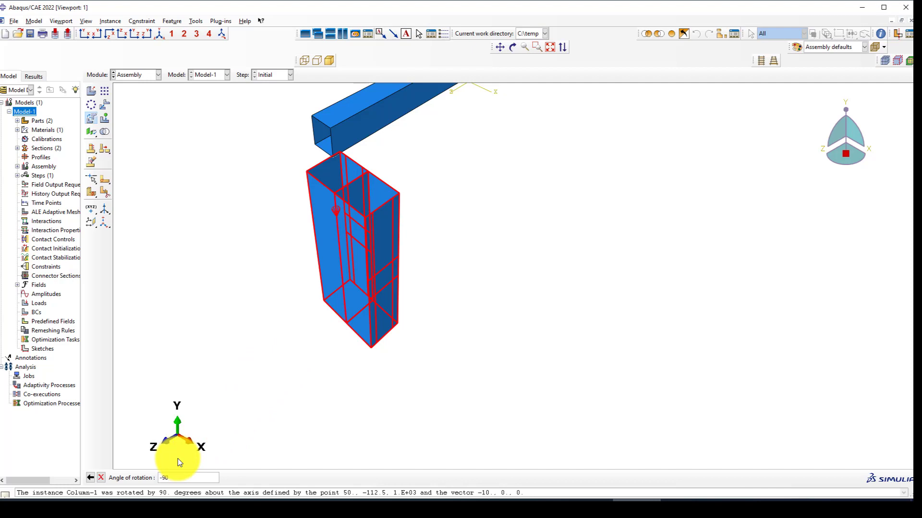
key(Return)
key(Return)
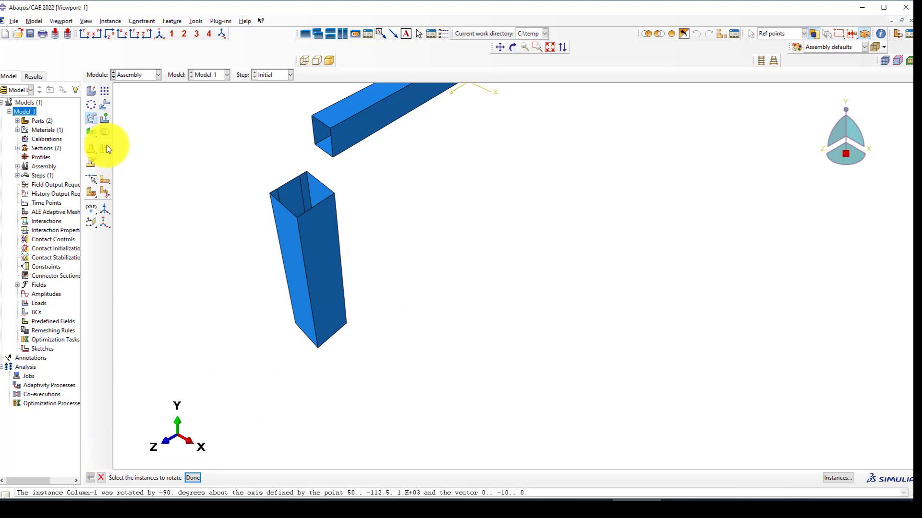
Rotate the Column once more about a column edge by -90° so it stands upright.
click(289, 248)
middle_click(255, 261)
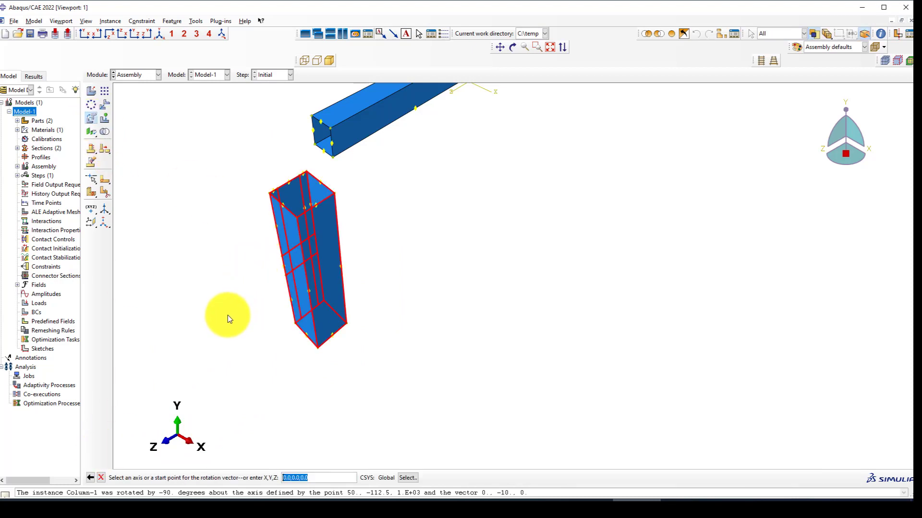
key(Return)
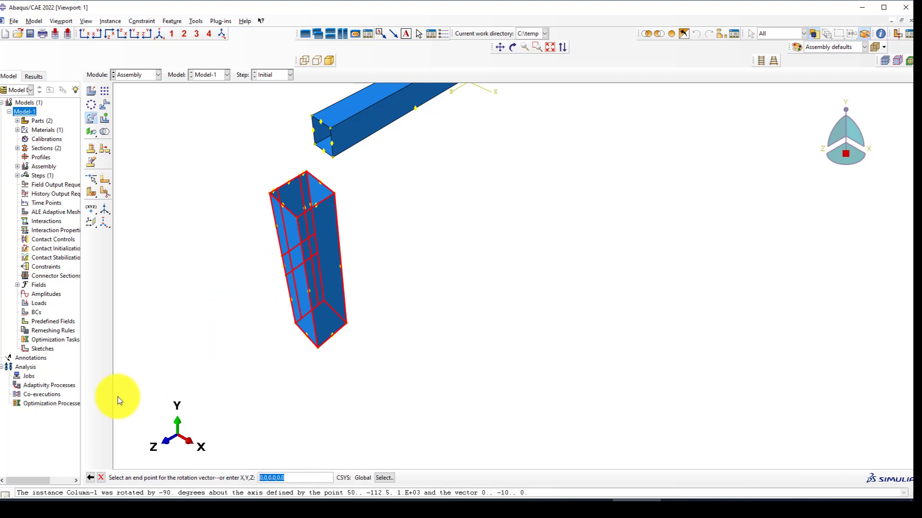
click(90, 477)
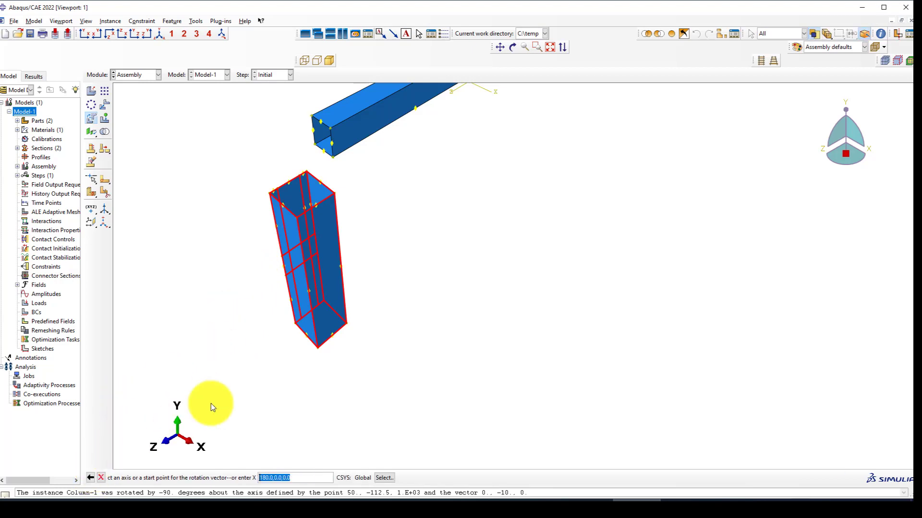
click(341, 246)
middle_click(263, 277)
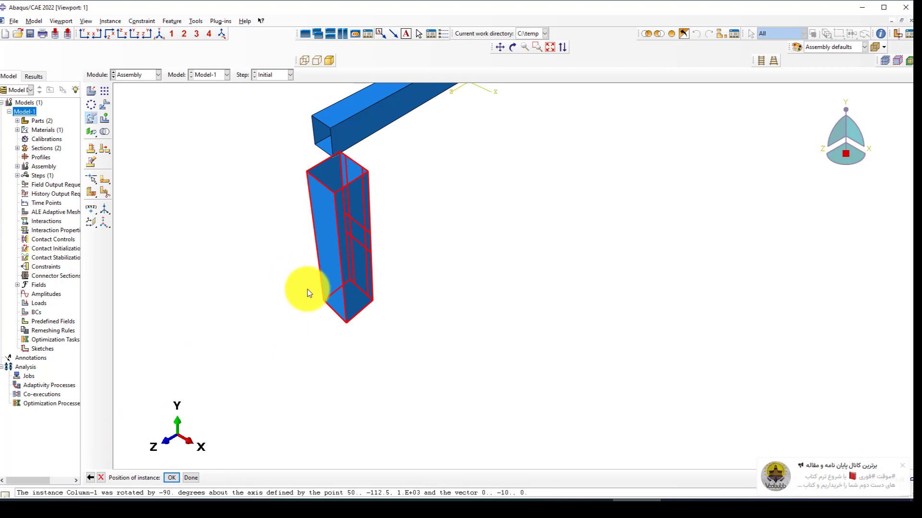
click(90, 477)
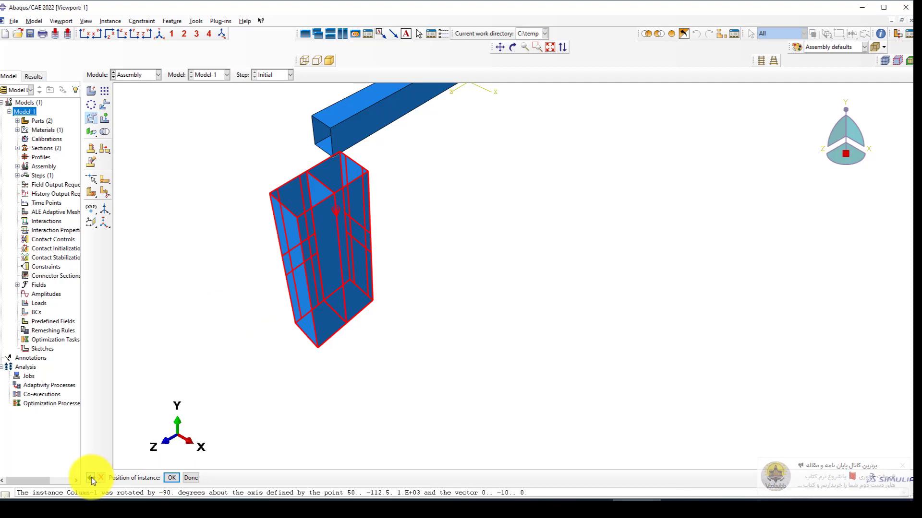
text(-90)
key(Return)
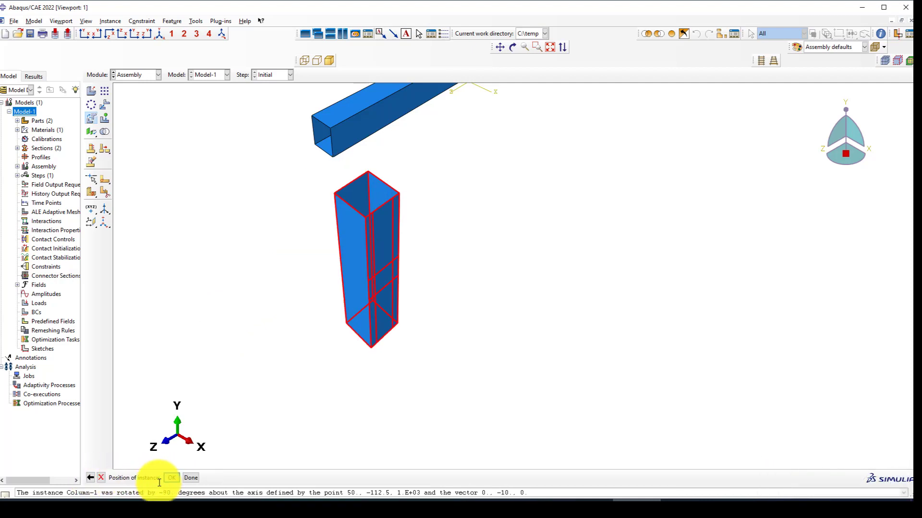
Rotate the Beam instance 90° about one of its edges.
click(171, 478)
scroll(410, 293, up, 2)
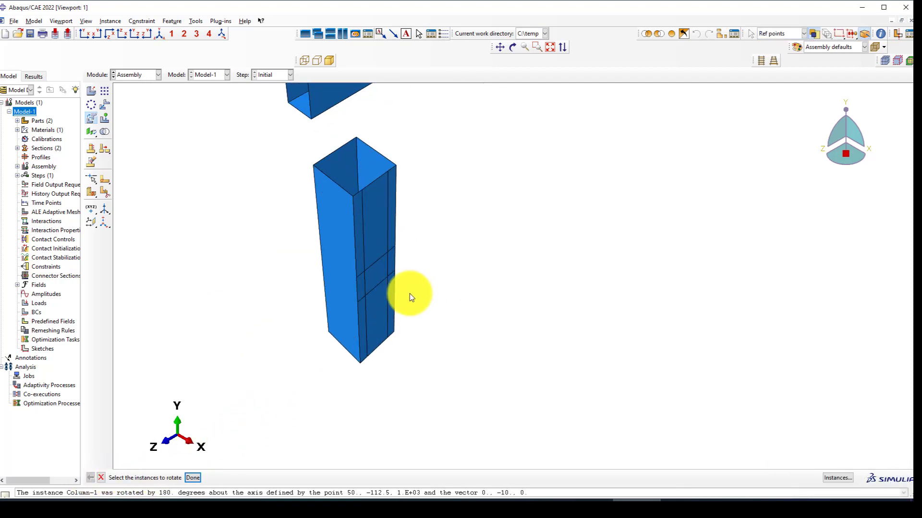
scroll(410, 293, down, 1)
scroll(411, 220, down, 2)
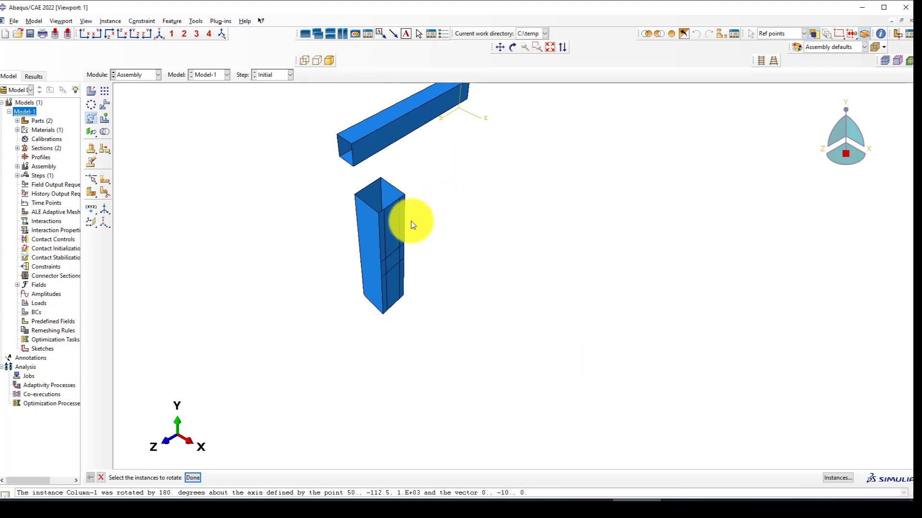
click(375, 162)
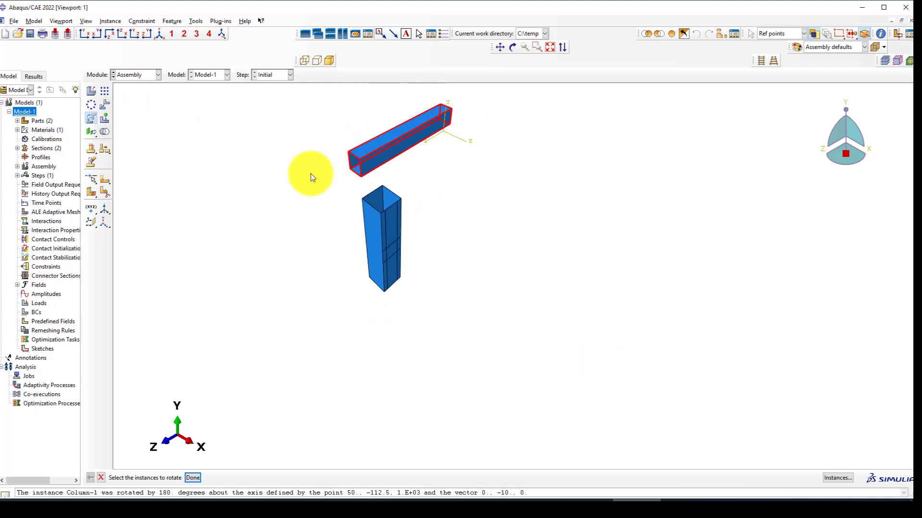
middle_click(310, 173)
scroll(364, 180, up, 4)
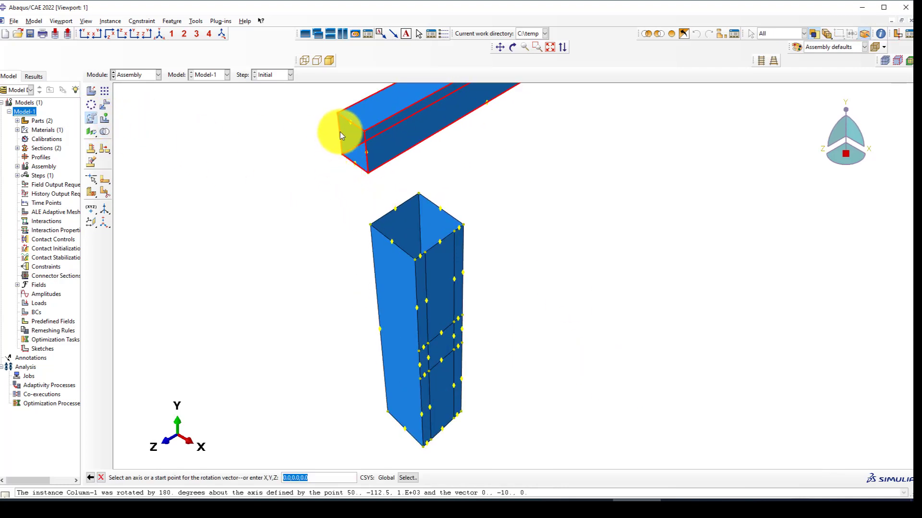
click(339, 126)
middle_click(301, 145)
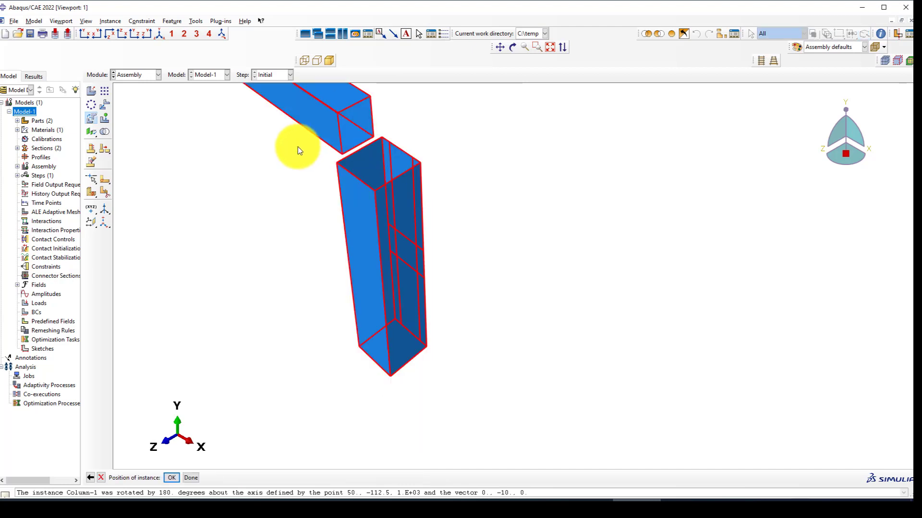
middle_click(298, 146)
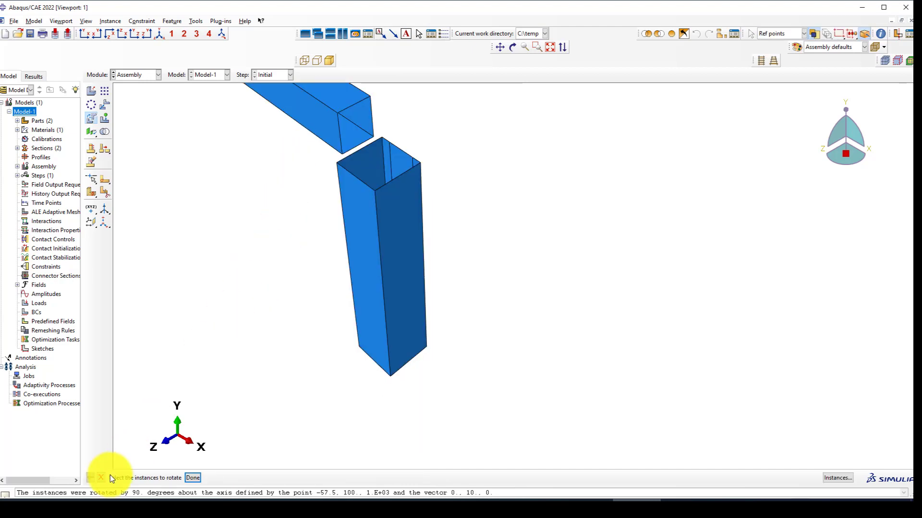
middle_click(436, 240)
Rotate the Column a further 90° about its vertical edge.
scroll(427, 254, up, 2)
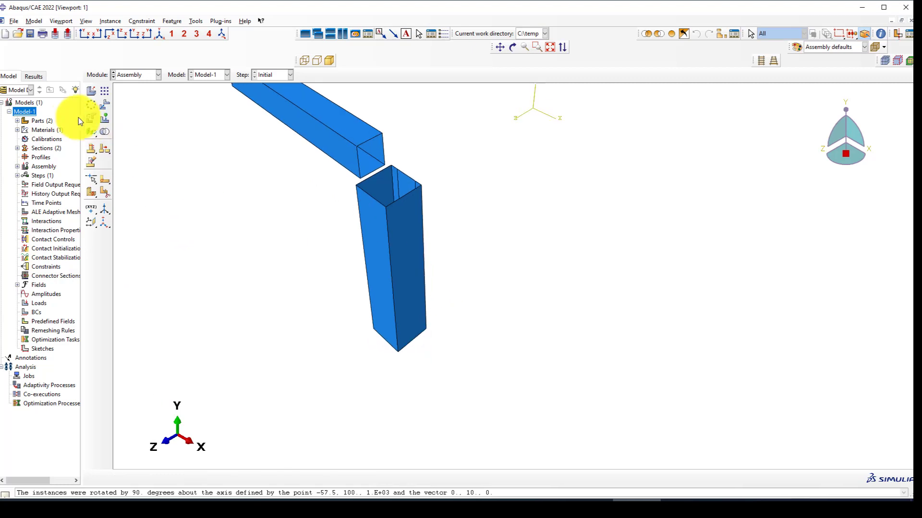
click(93, 117)
click(400, 252)
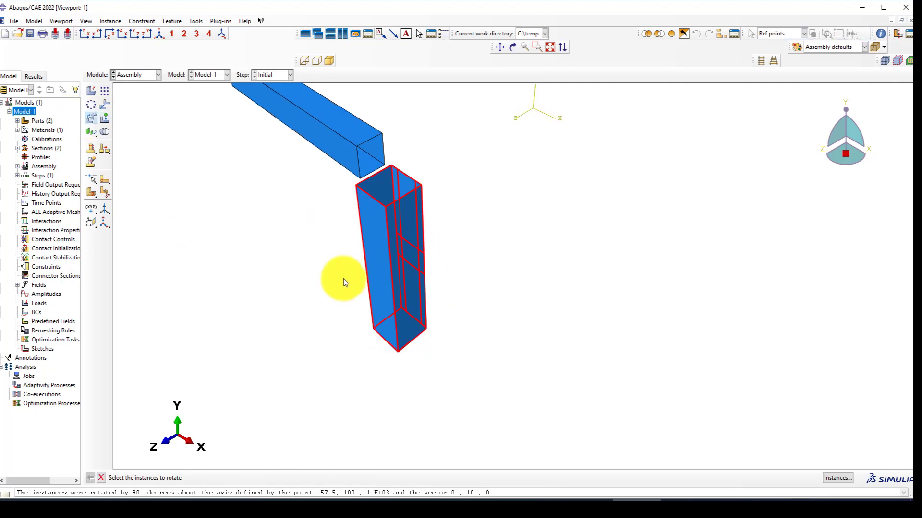
middle_click(399, 309)
click(394, 299)
middle_click(343, 322)
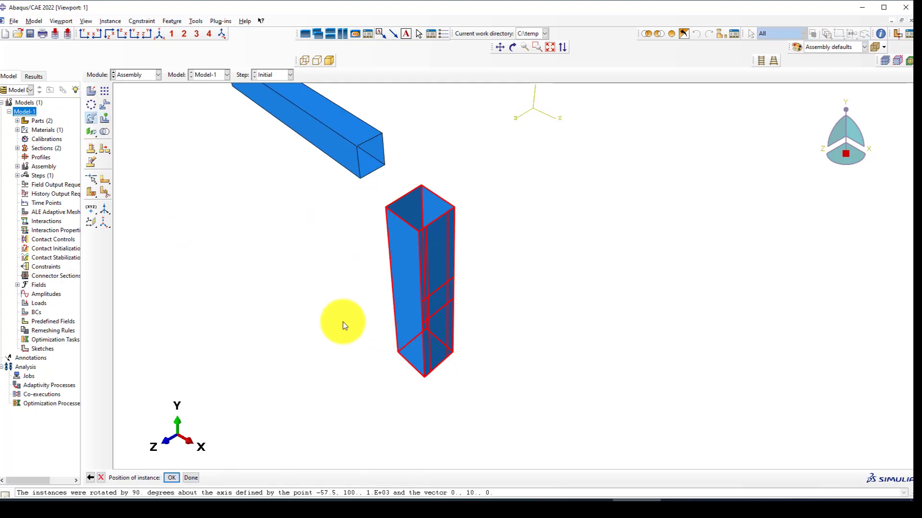
middle_click(342, 322)
scroll(327, 215, up, 2)
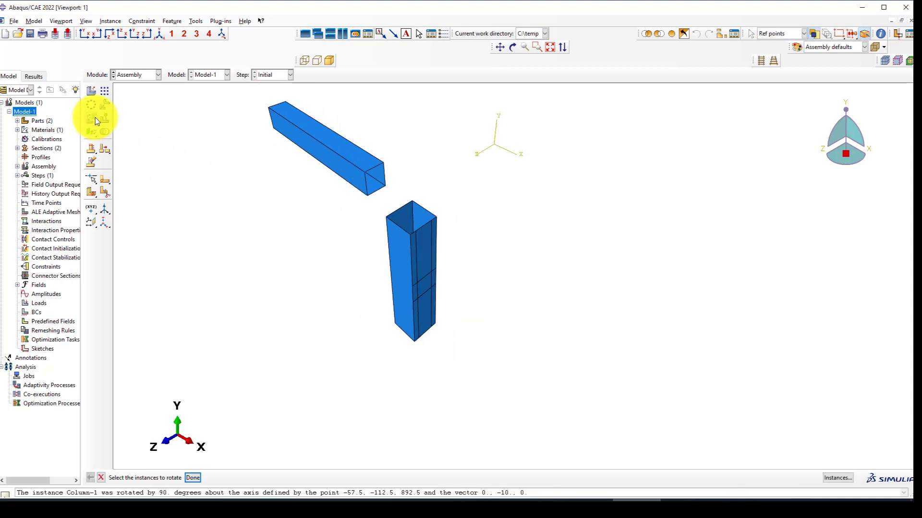
Rotate the Beam 90° about its end edge.
click(324, 163)
middle_click(390, 188)
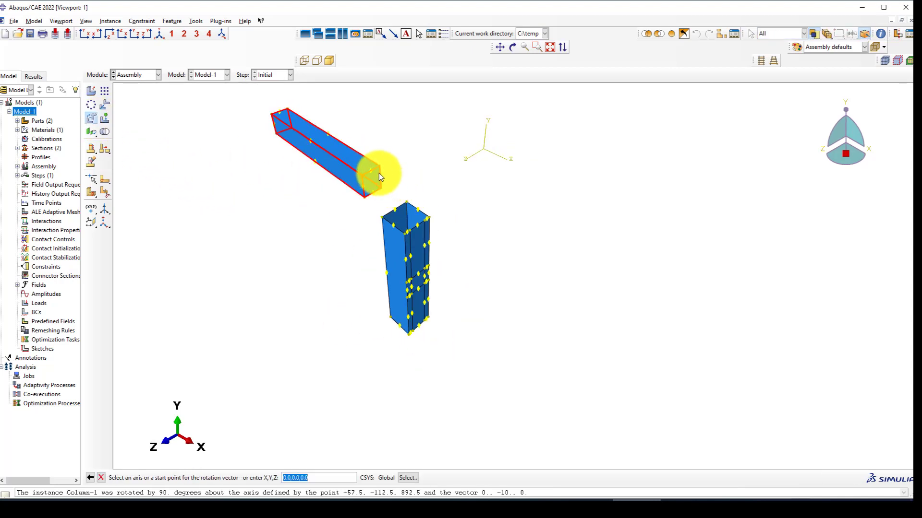
click(379, 172)
middle_click(297, 211)
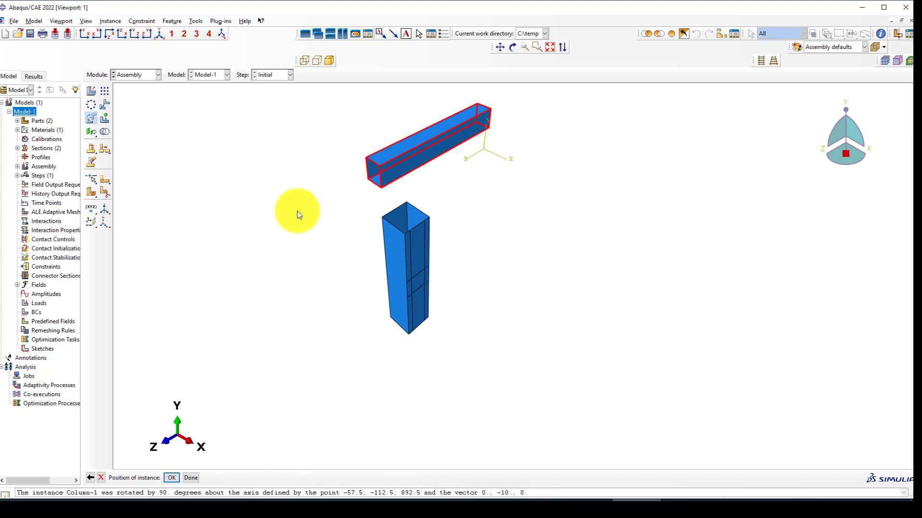
middle_click(344, 208)
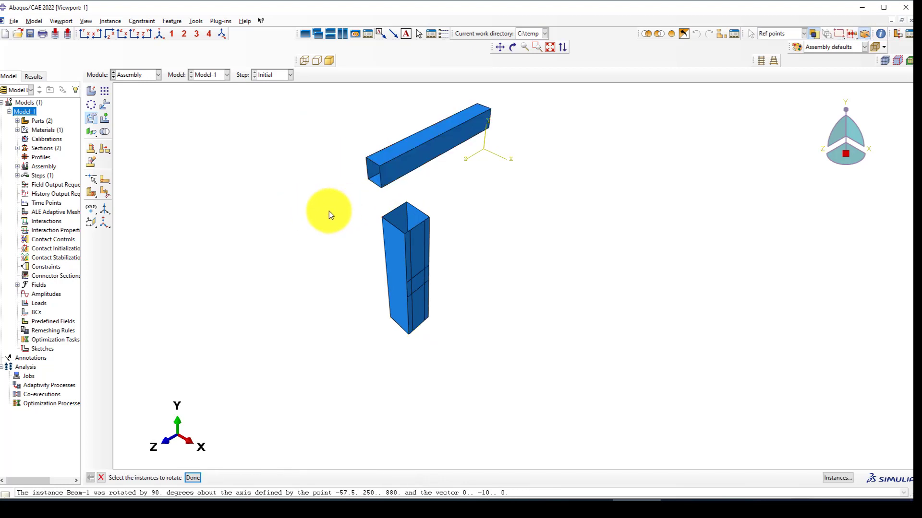
Rotate the Beam -90° about an end edge so it lies across the Column's top.
click(405, 153)
middle_click(369, 179)
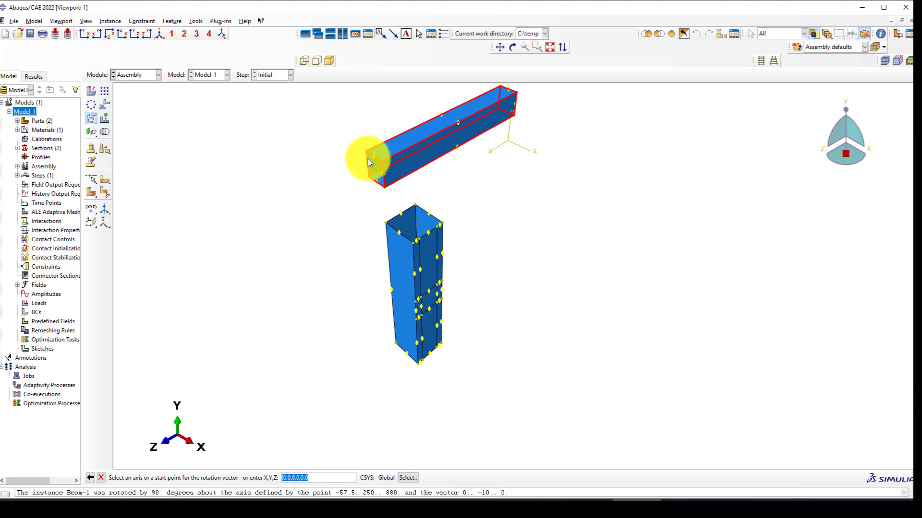
click(368, 158)
middle_click(341, 166)
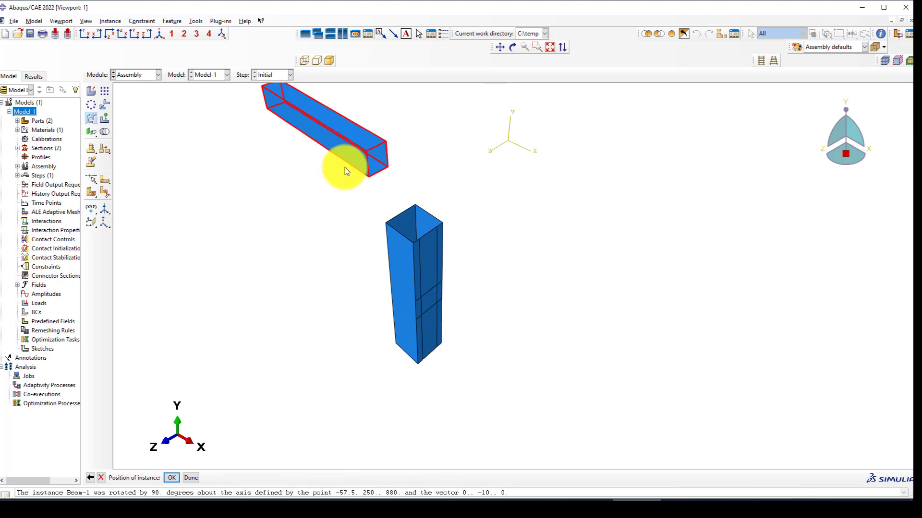
click(90, 478)
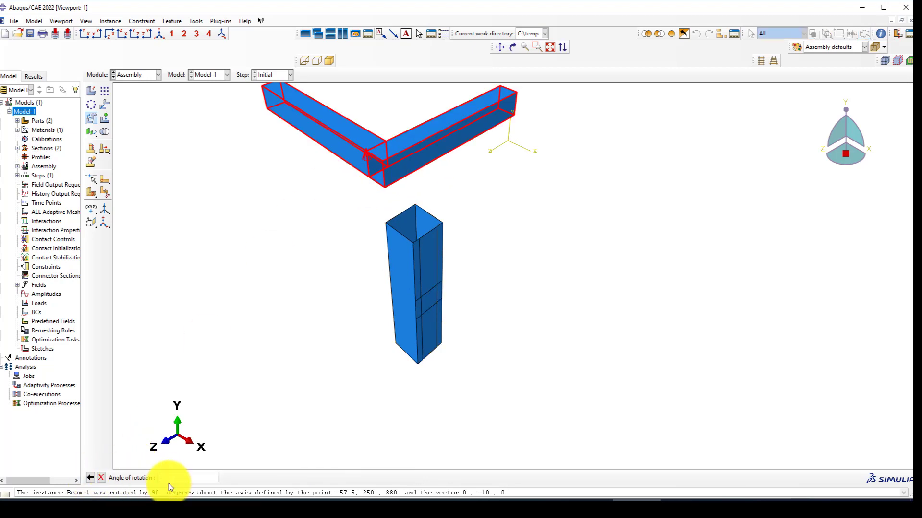
text(-90)
key(Return)
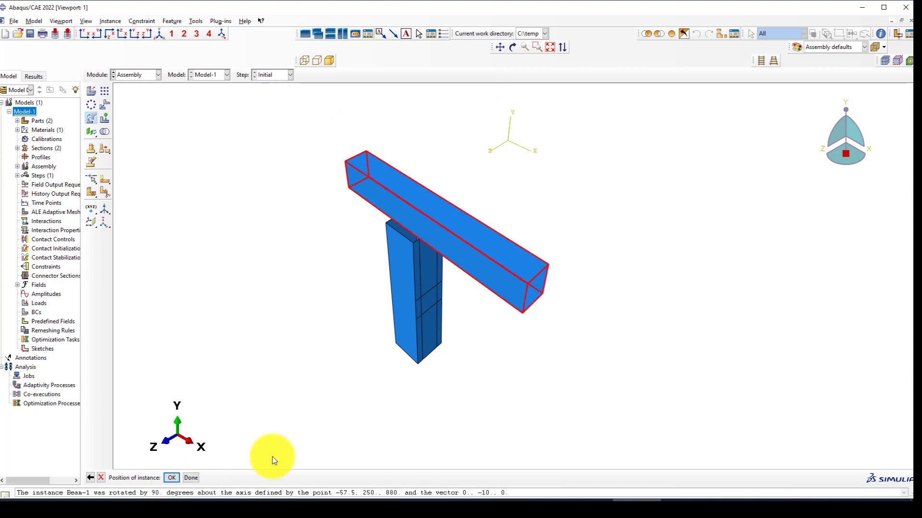
middle_click(303, 345)
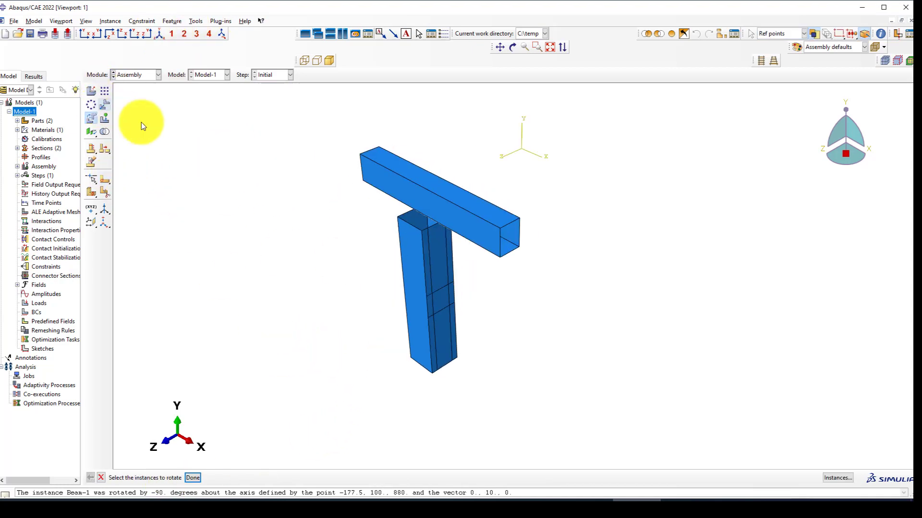
scroll(370, 163, down, 2)
Translate the Beam instance from its corner vertex to a column vertex so it butts against the column.
click(359, 158)
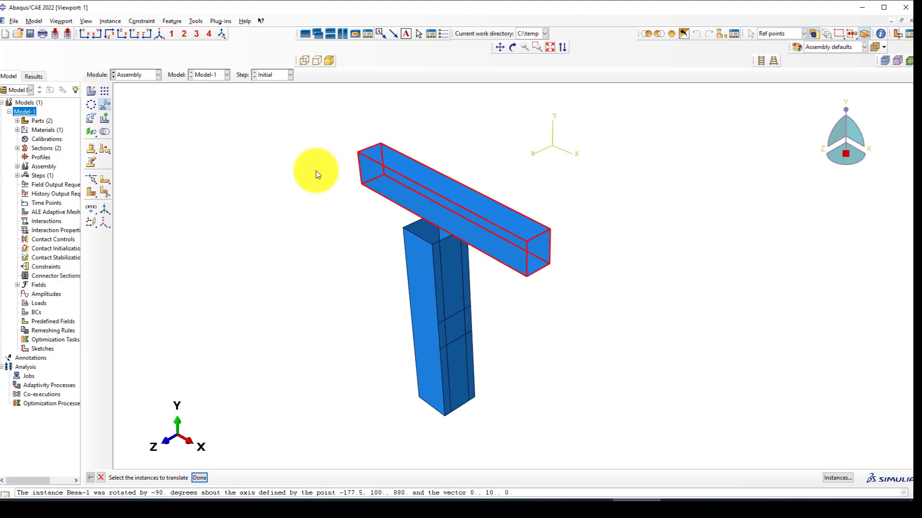
middle_click(353, 154)
scroll(359, 154, down, 1)
click(358, 151)
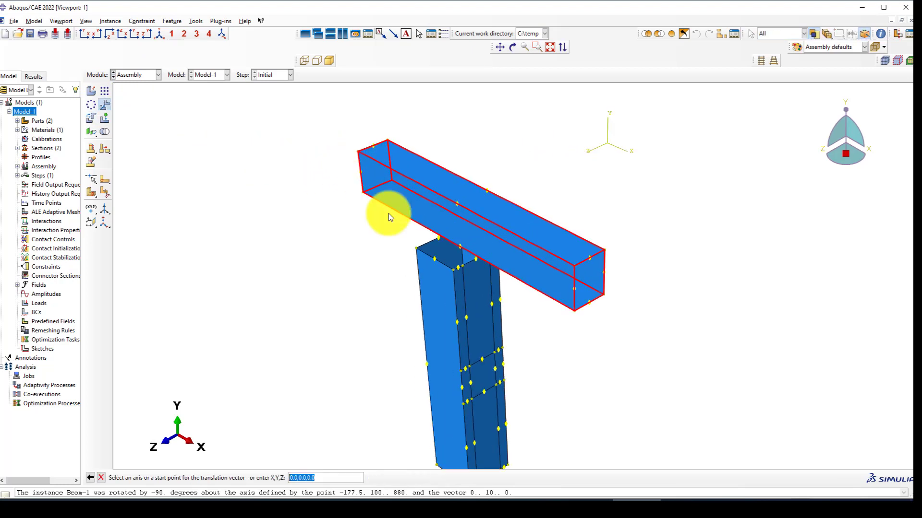
scroll(482, 367, down, 4)
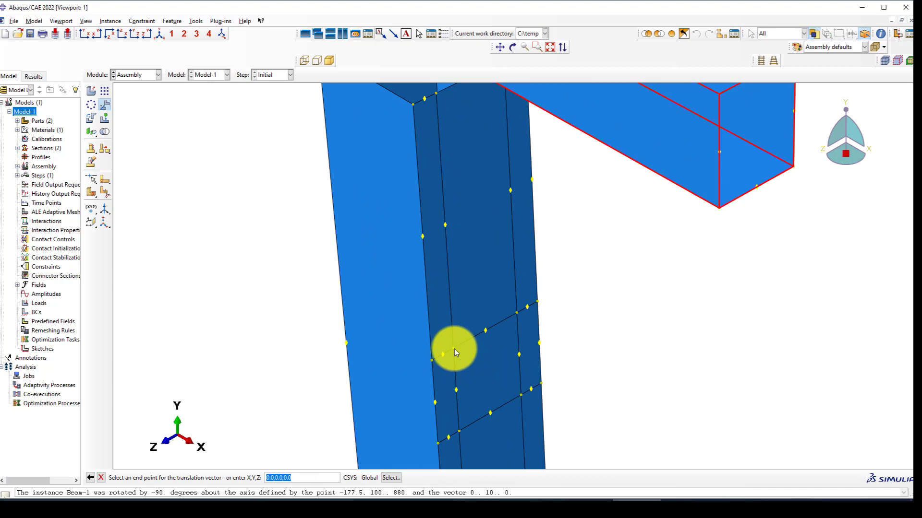
click(455, 350)
Inspect the new T-joint in front, non-perspective and isometric views.
scroll(220, 207, up, 3)
scroll(218, 206, up, 3)
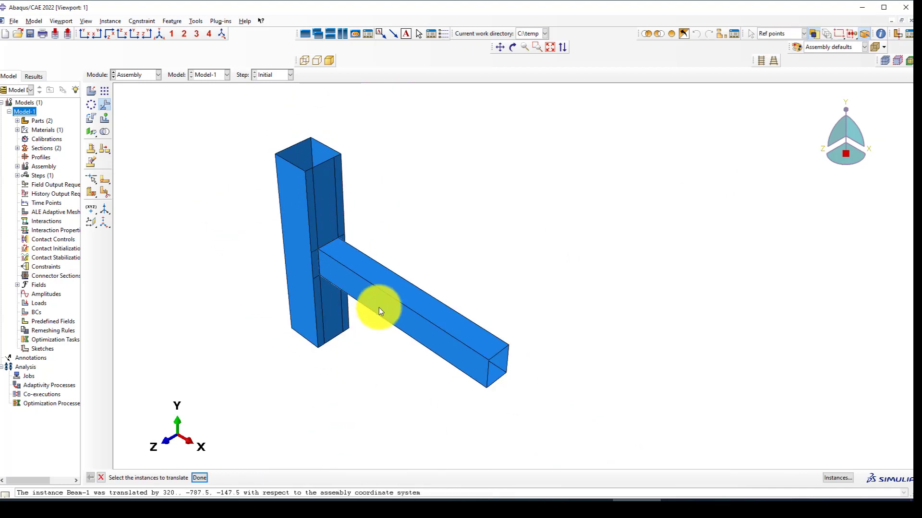
ctrl+alt+drag(379, 308, 389, 283)
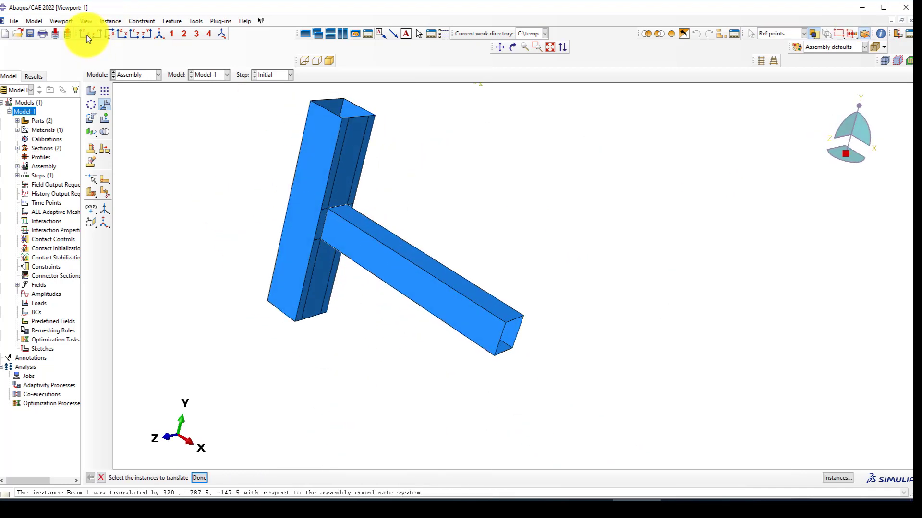
click(86, 35)
click(761, 61)
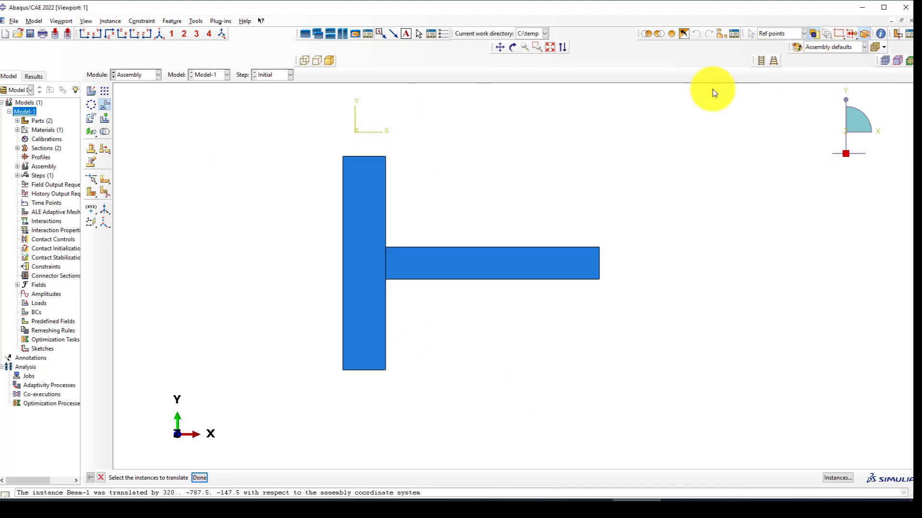
scroll(571, 187, up, 3)
scroll(461, 247, down, 3)
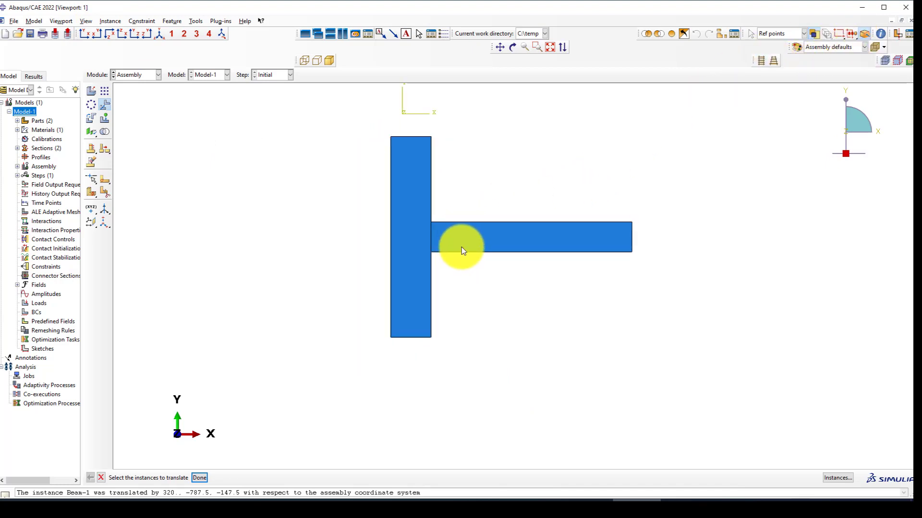
click(160, 34)
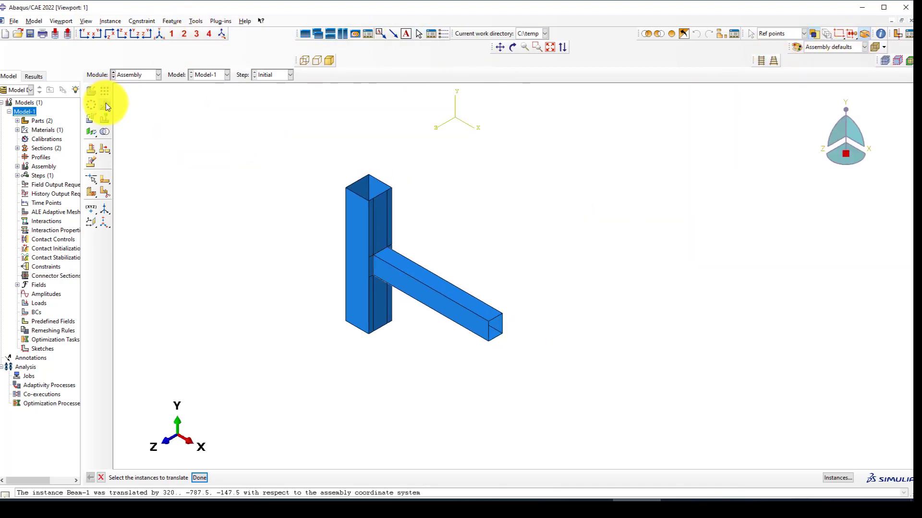
Translate both instances from the column's base corner to the origin, offset 57.5, 1112.5, -692.5.
drag(260, 156, 527, 360)
middle_click(504, 367)
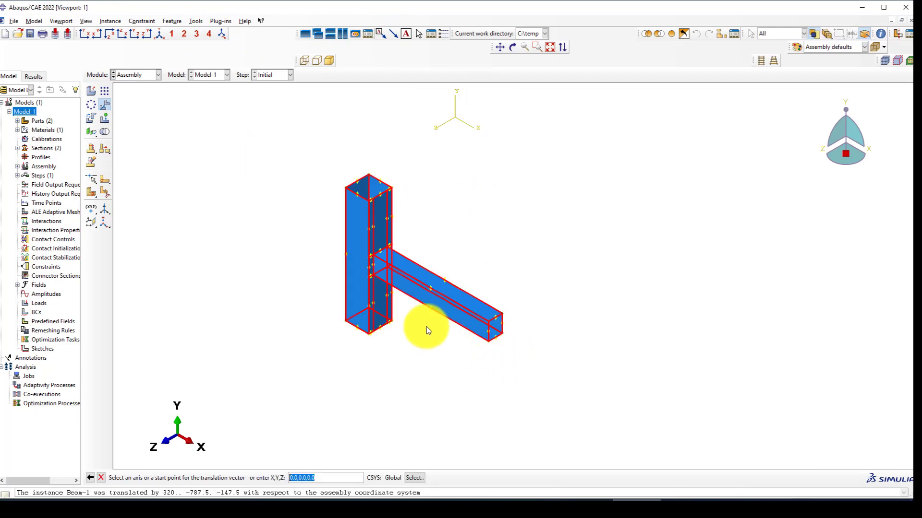
scroll(426, 330, down, 5)
ctrl+alt+drag(392, 324, 447, 345)
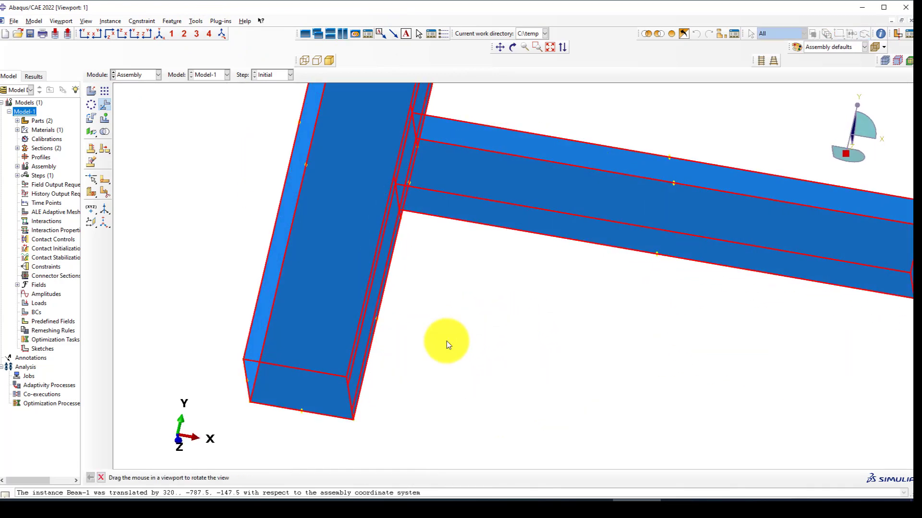
click(244, 359)
click(325, 334)
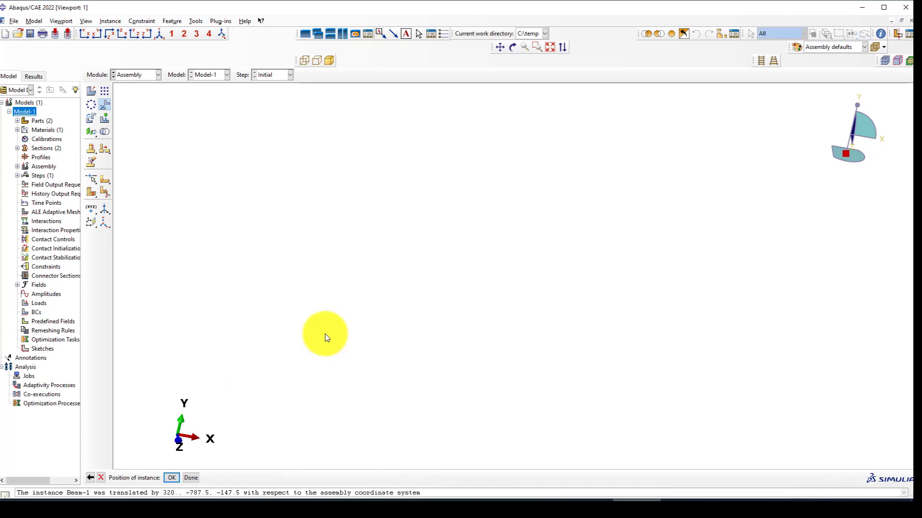
middle_click(325, 333)
Restore the isometric view and exit the Translate tool.
click(159, 33)
scroll(271, 230, up, 4)
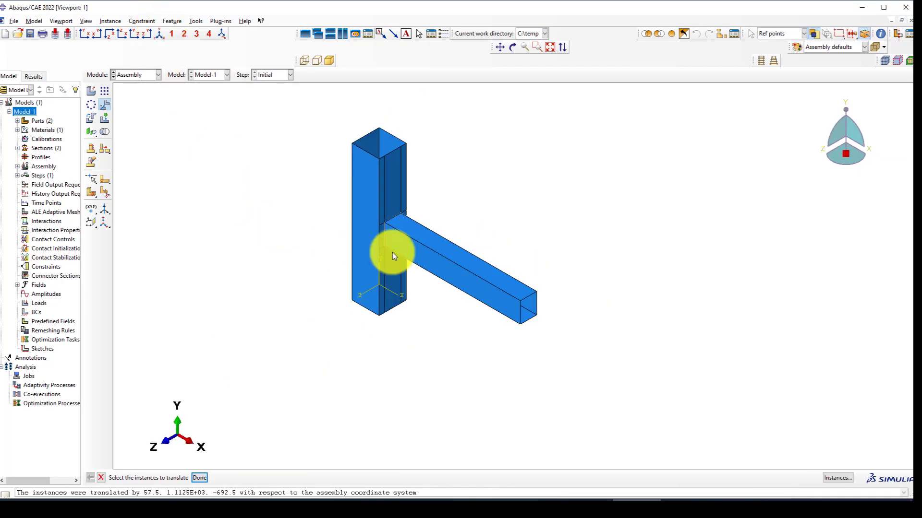
middle_click(254, 235)
click(138, 76)
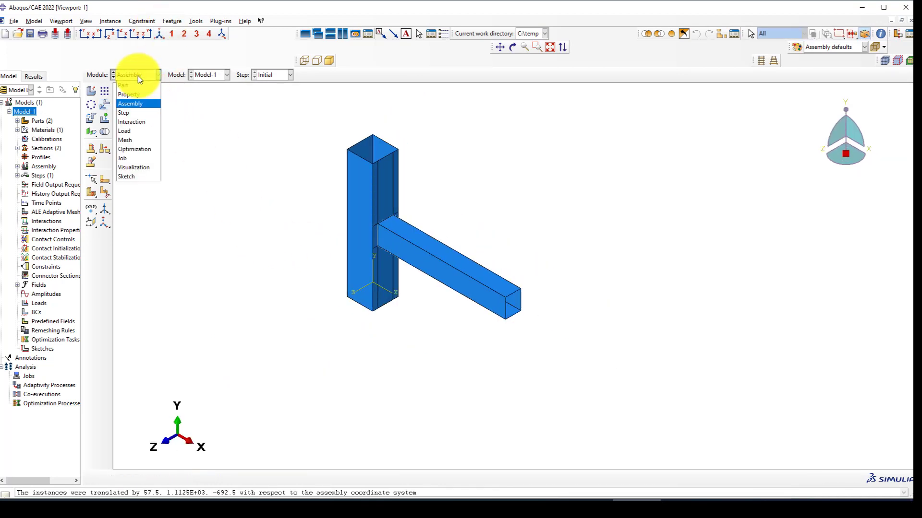
click(214, 169)
Switch to the Step module and define a Dynamic, Explicit step named 'Dynamic' after Initial.
click(128, 74)
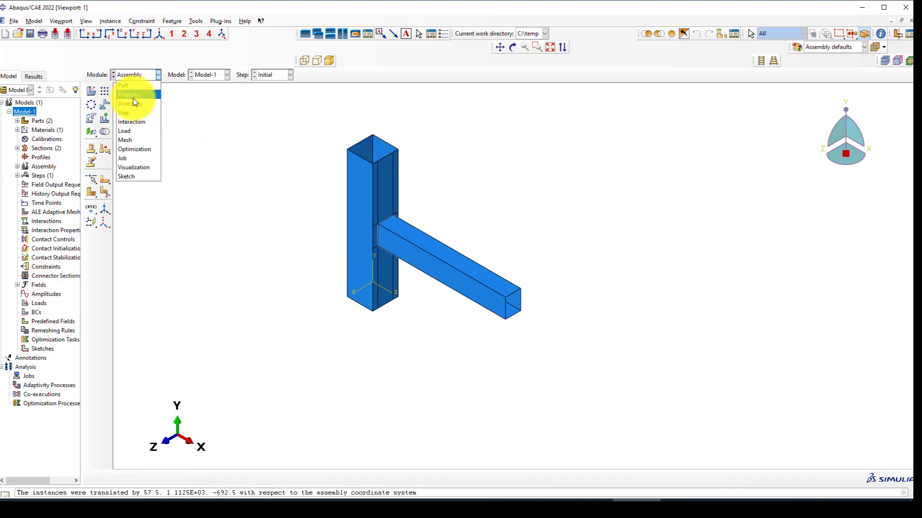
click(128, 114)
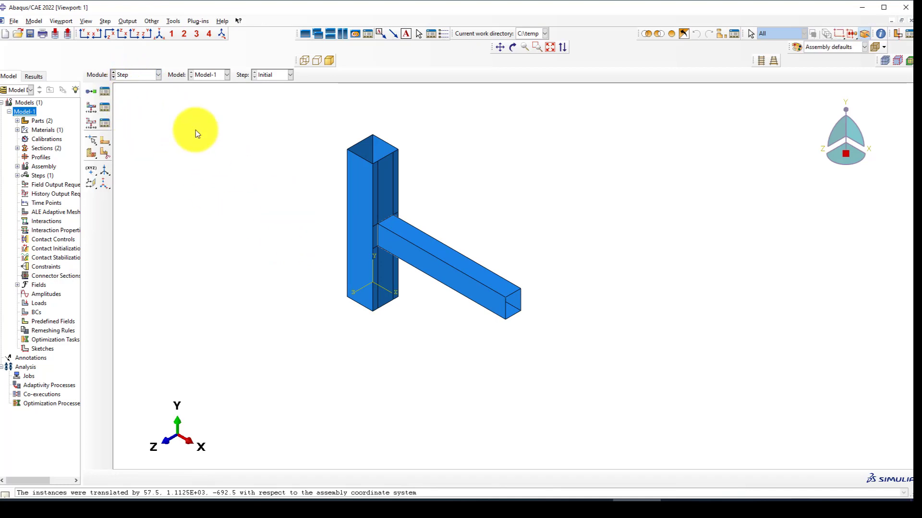
scroll(204, 150, up, 2)
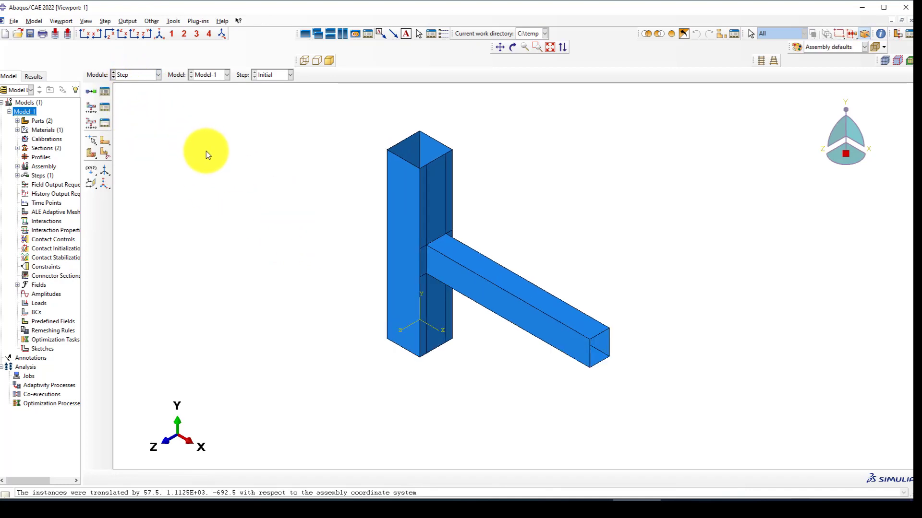
click(92, 93)
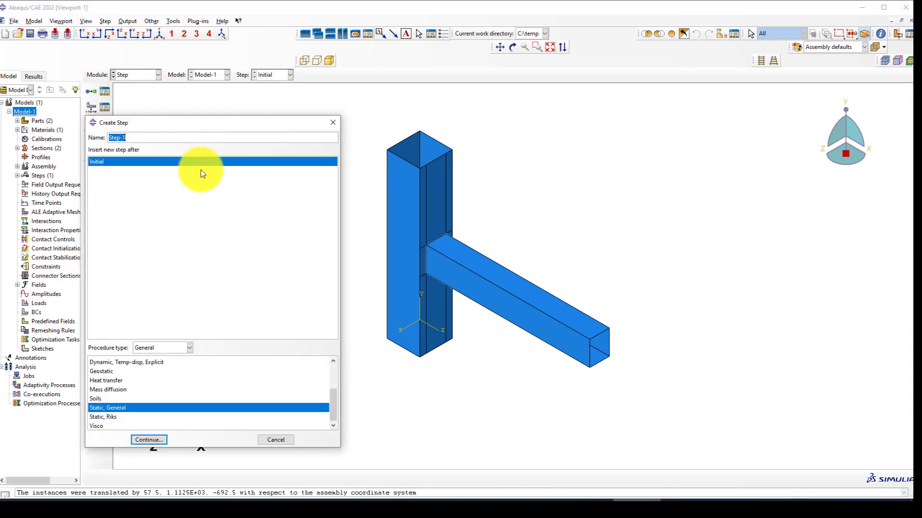
text(Dynamic)
click(846, 464)
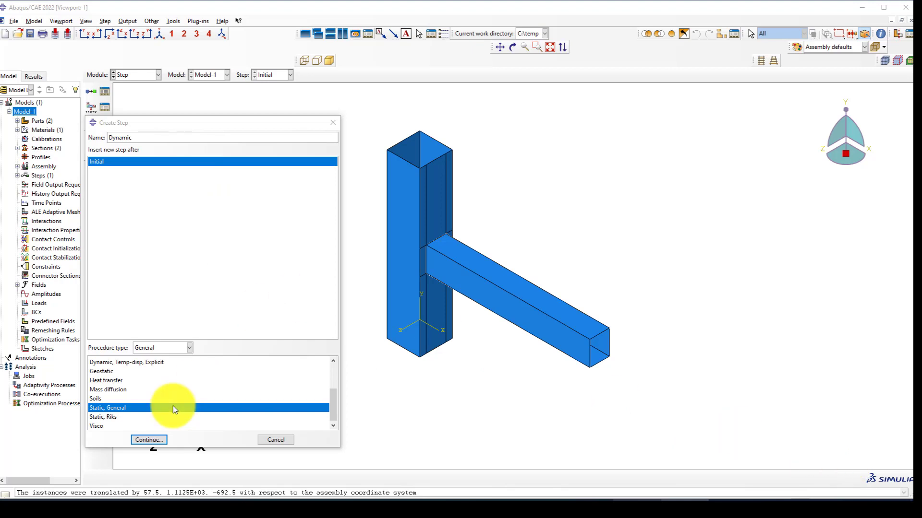
scroll(144, 406, up, 2)
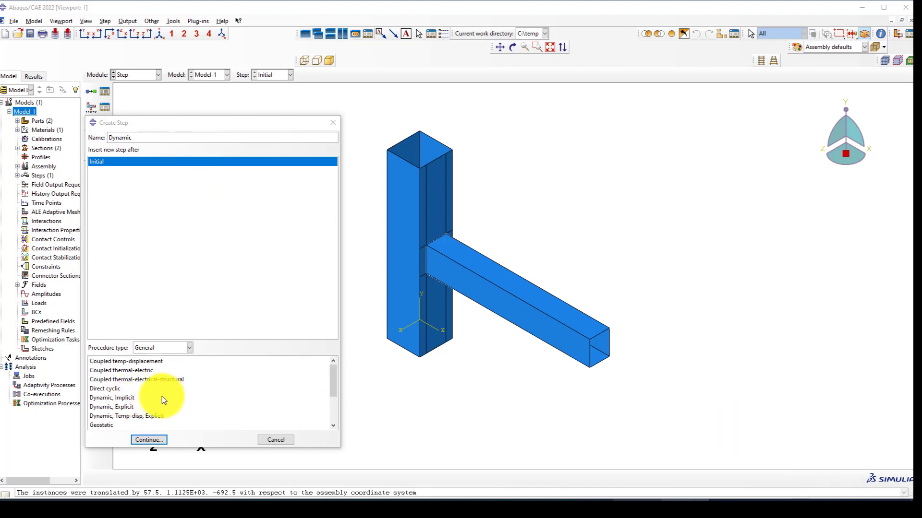
click(126, 407)
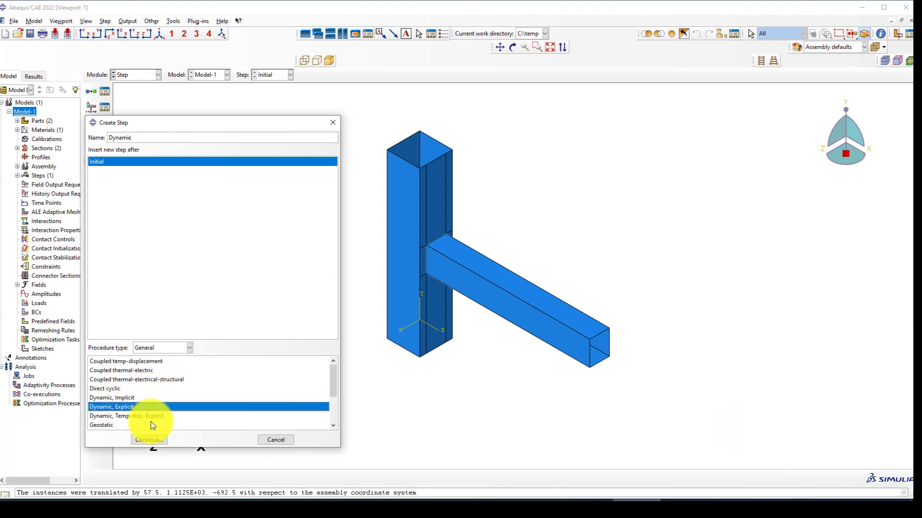
click(154, 439)
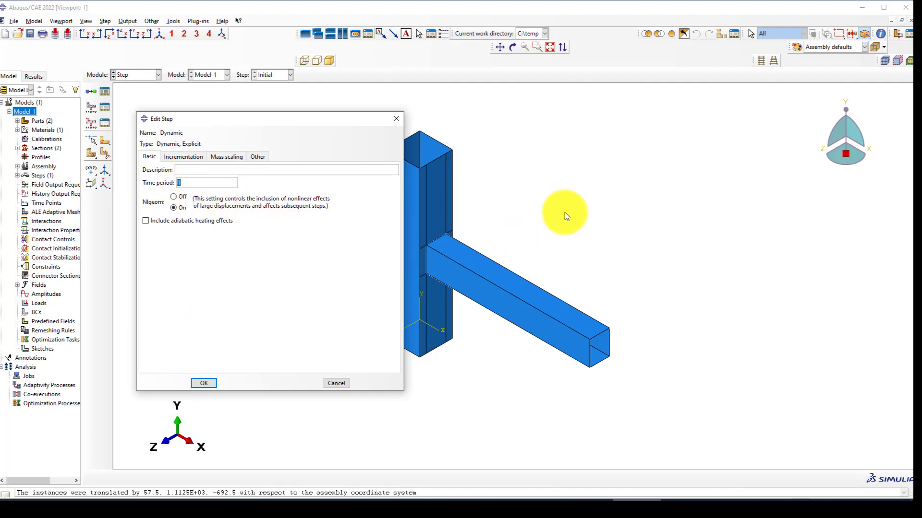
Review Incrementation, keep Time period 1 with Nlgeom on, and create the Dynamic step.
scroll(502, 228, down, 3)
scroll(498, 225, up, 4)
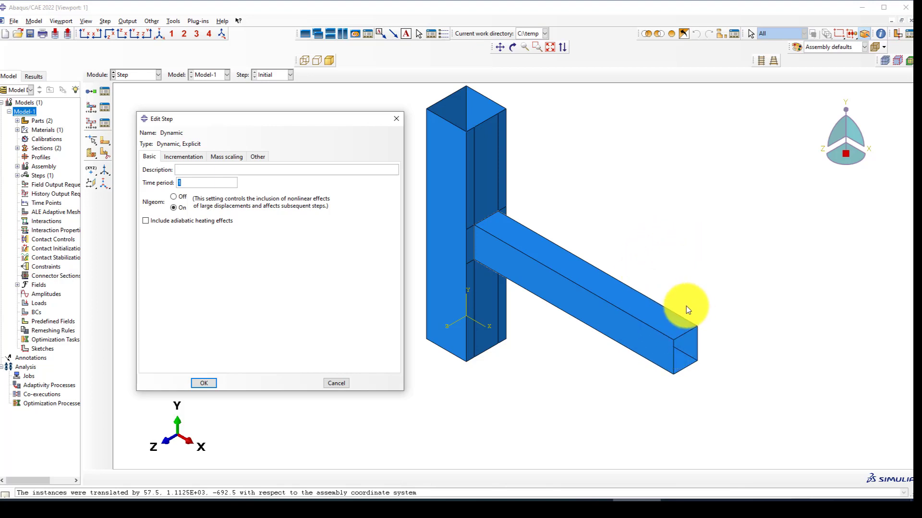
scroll(661, 312, down, 2)
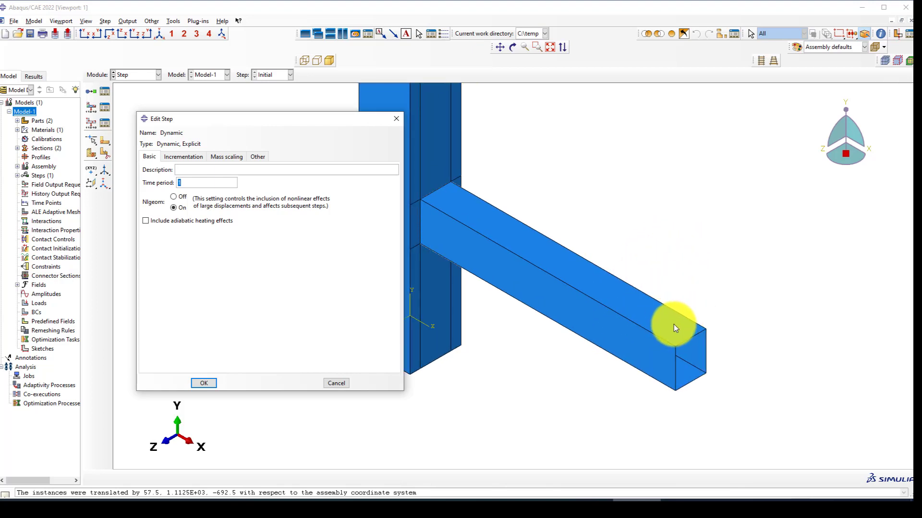
scroll(672, 324, up, 2)
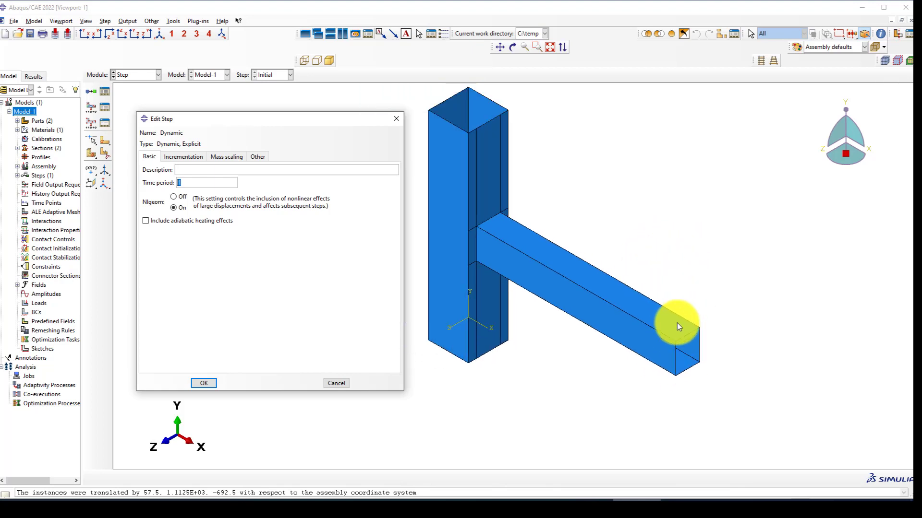
click(180, 156)
click(148, 156)
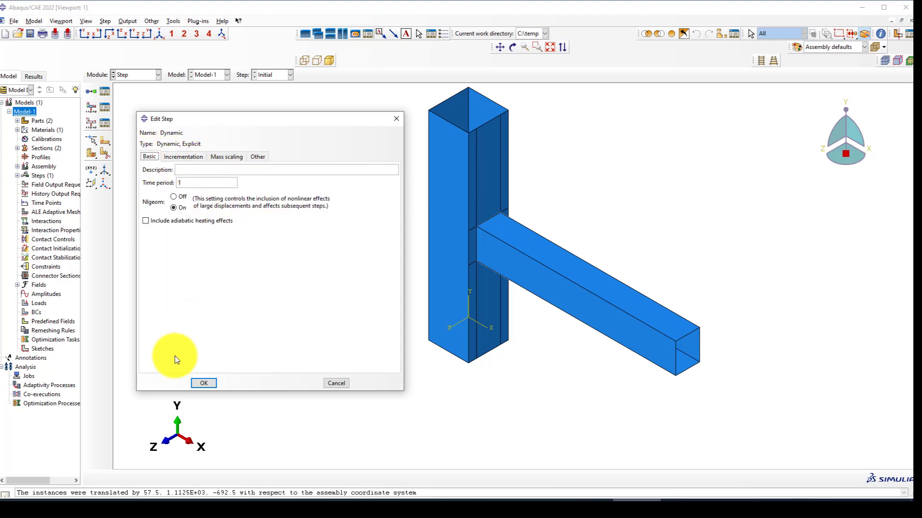
click(204, 383)
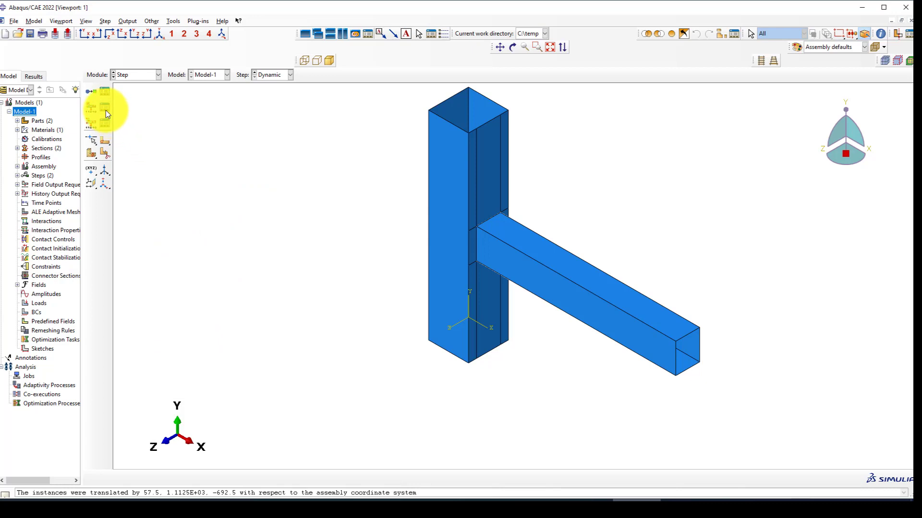
Place a datum point midway between two edge midpoints at the beam's open end face.
scroll(318, 191, down, 3)
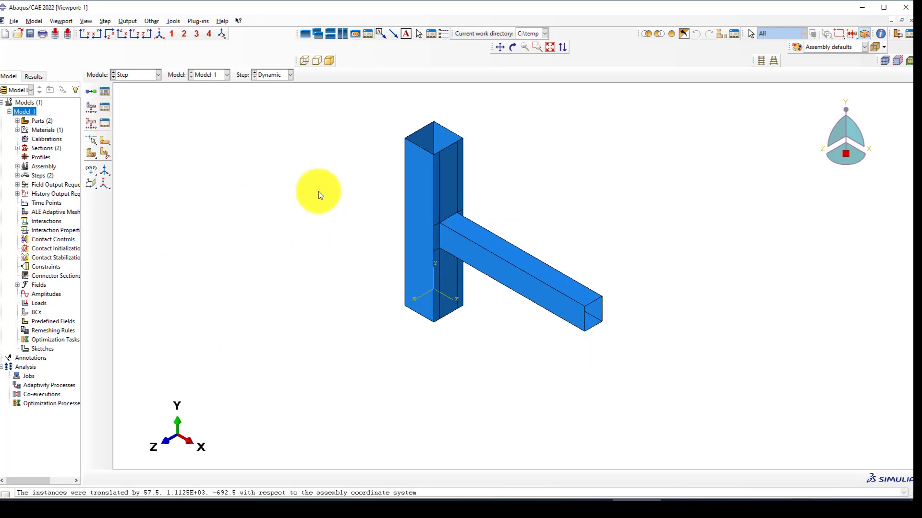
scroll(519, 284, up, 2)
click(90, 173)
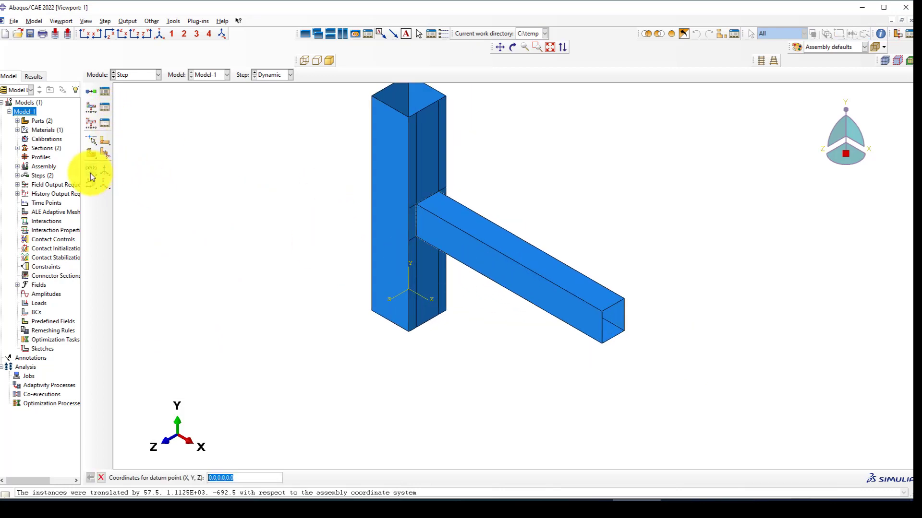
click(92, 172)
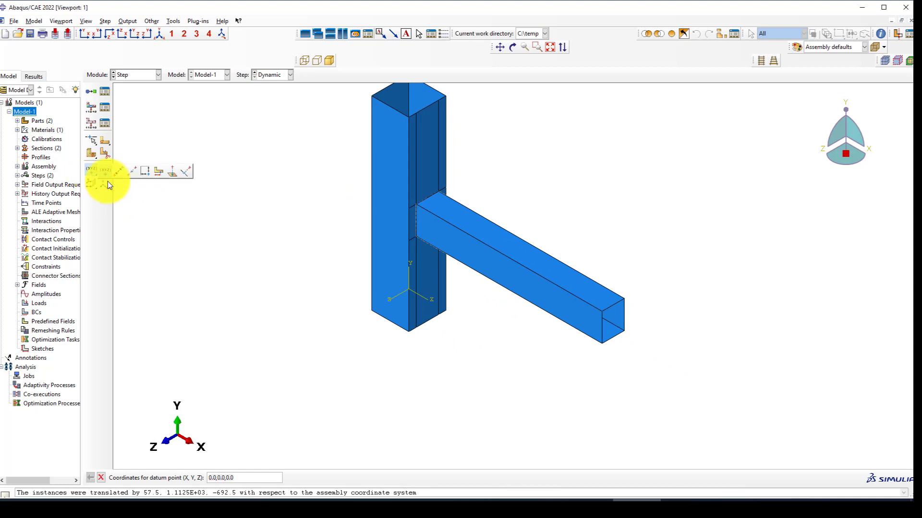
click(131, 173)
scroll(582, 328, up, 2)
scroll(528, 281, up, 1)
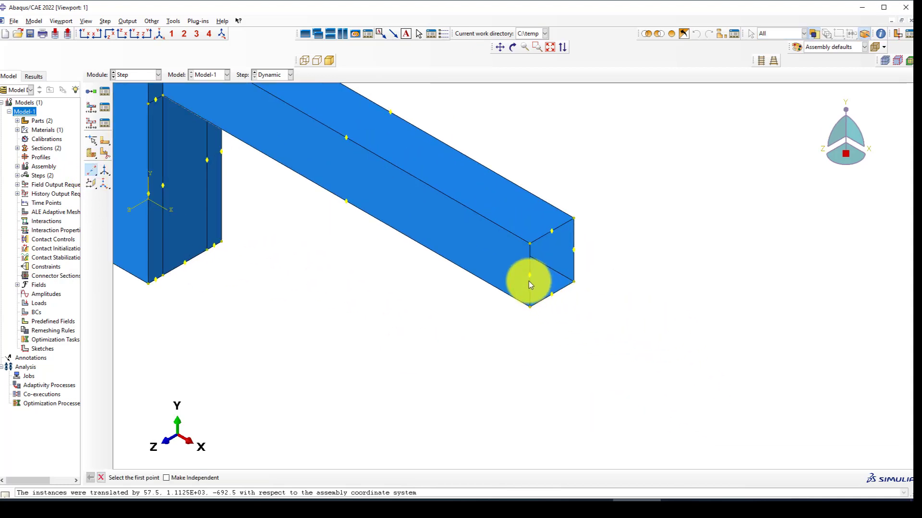
click(528, 277)
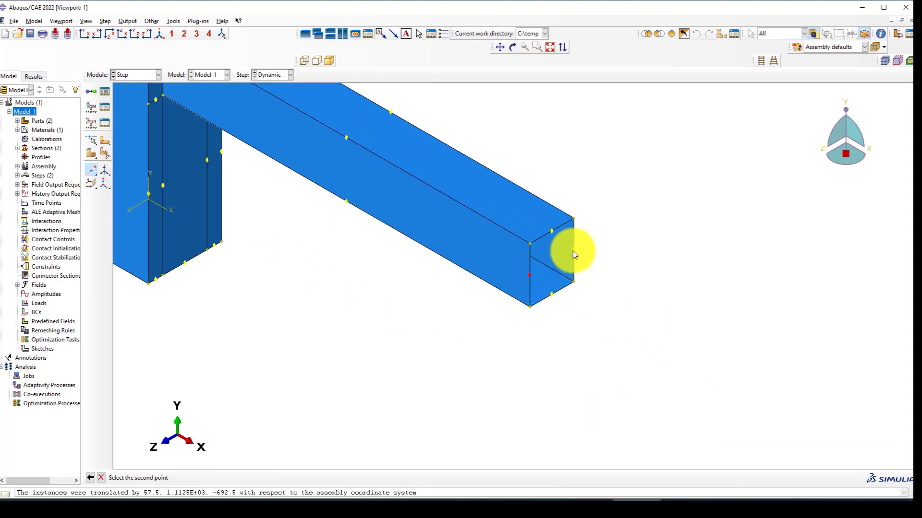
click(572, 251)
Add a centre datum point on one column end face, seen from the underside.
scroll(604, 297, down, 1)
scroll(604, 296, down, 1)
scroll(506, 384, down, 1)
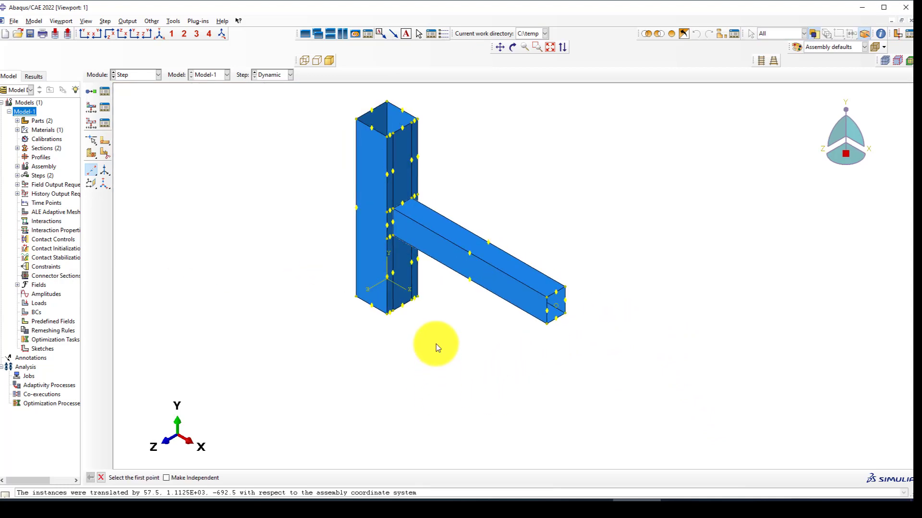
ctrl+alt+drag(436, 344, 557, 185)
scroll(344, 320, up, 2)
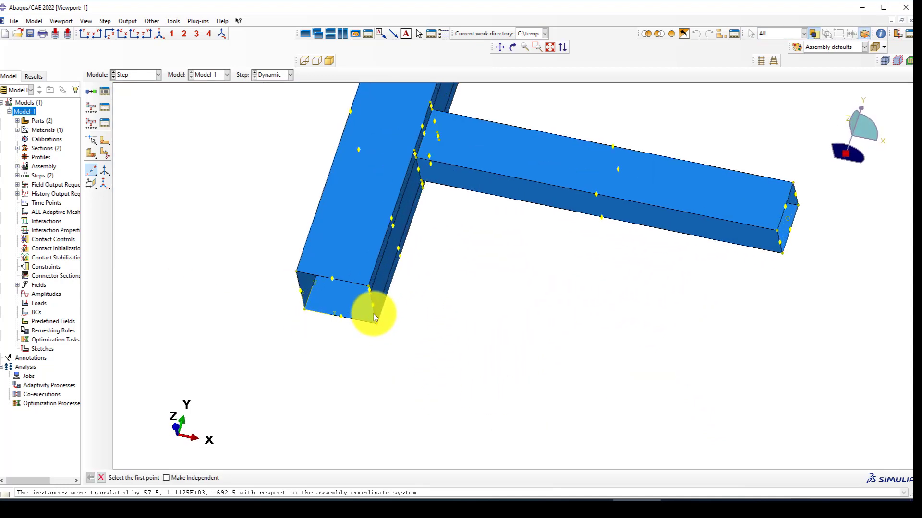
click(341, 318)
click(331, 280)
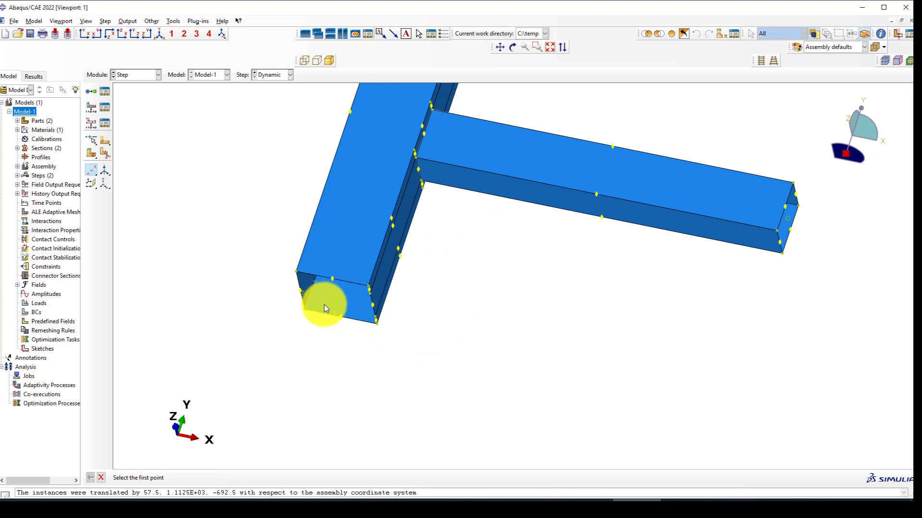
Add the last centre datum point on the column's far end face.
ctrl+alt+drag(338, 340, 232, 200)
scroll(154, 168, up, 3)
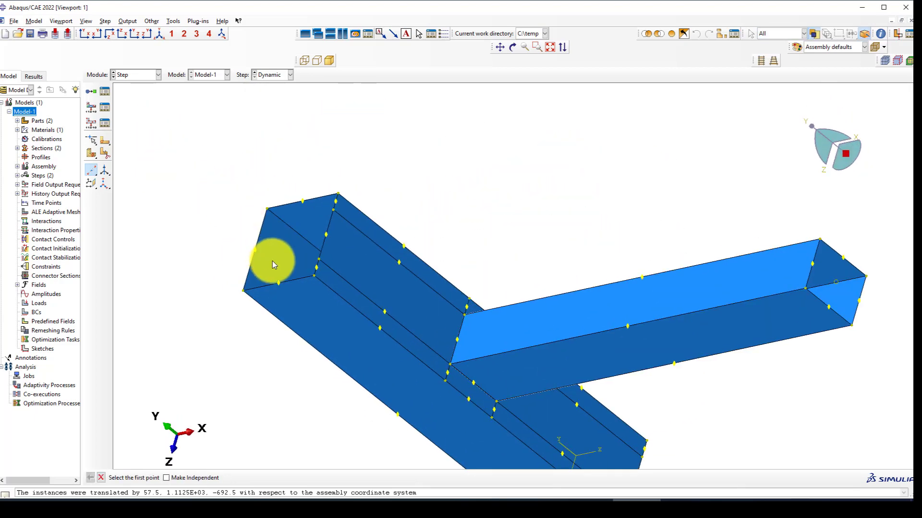
click(280, 282)
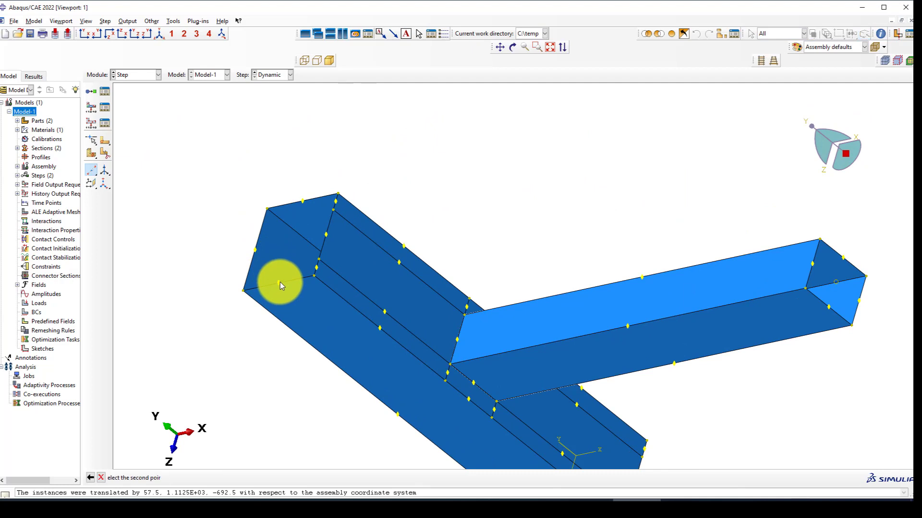
click(303, 201)
scroll(241, 192, down, 2)
click(173, 21)
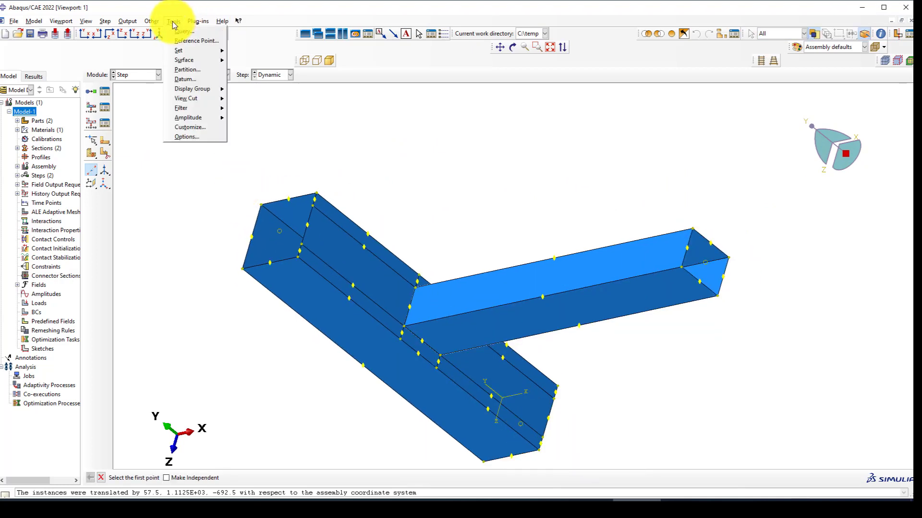
Create reference points RP-1, RP-2 and RP-3 at the beam end and both column end centres.
click(185, 38)
click(719, 267)
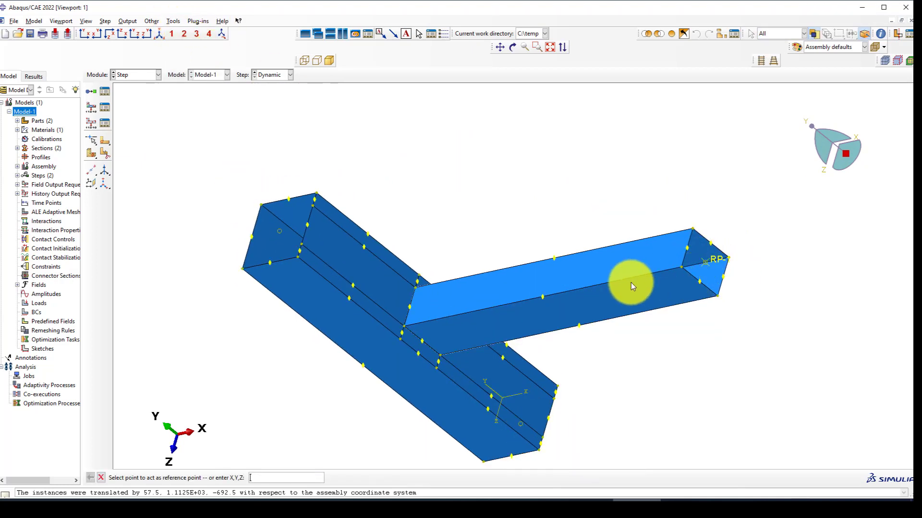
scroll(525, 282, down, 2)
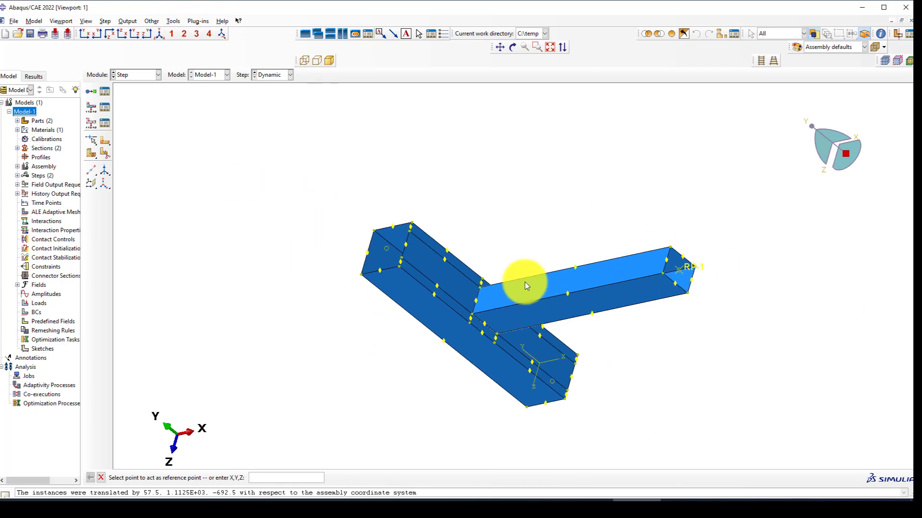
click(387, 249)
scroll(387, 250, down, 2)
scroll(534, 292, down, 2)
ctrl+alt+drag(513, 293, 471, 232)
ctrl+alt+drag(571, 383, 498, 288)
scroll(577, 422, up, 2)
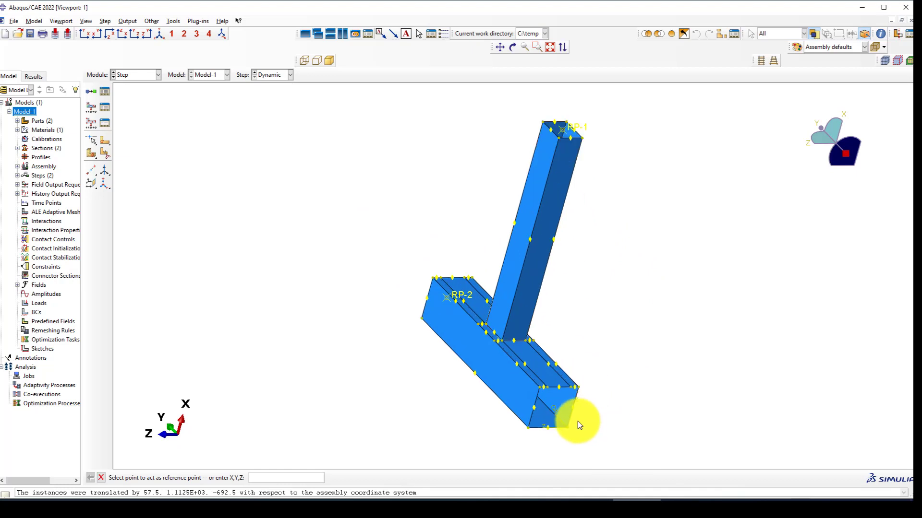
click(552, 410)
Rotate and zoom to check the three reference points, then bring up the module list.
ctrl+alt+drag(553, 407, 485, 345)
scroll(486, 345, up, 1)
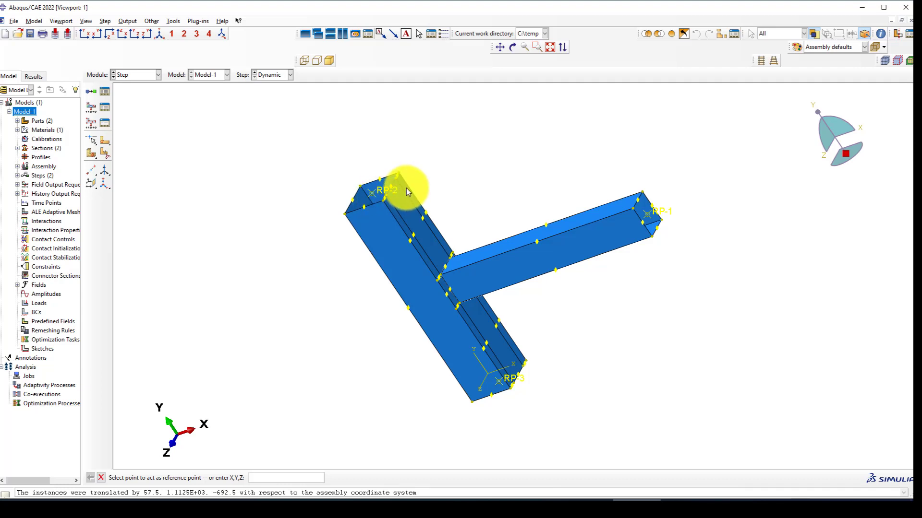
scroll(406, 188, up, 1)
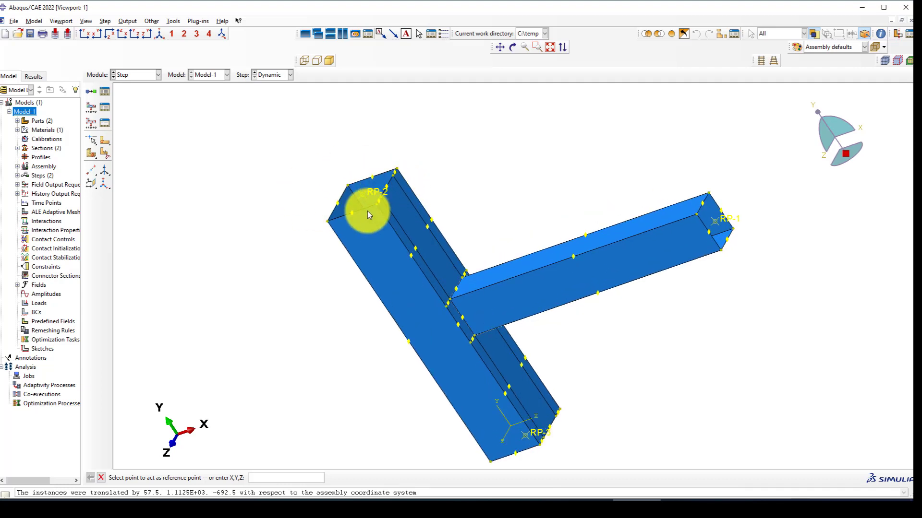
scroll(368, 210, up, 1)
scroll(314, 211, down, 1)
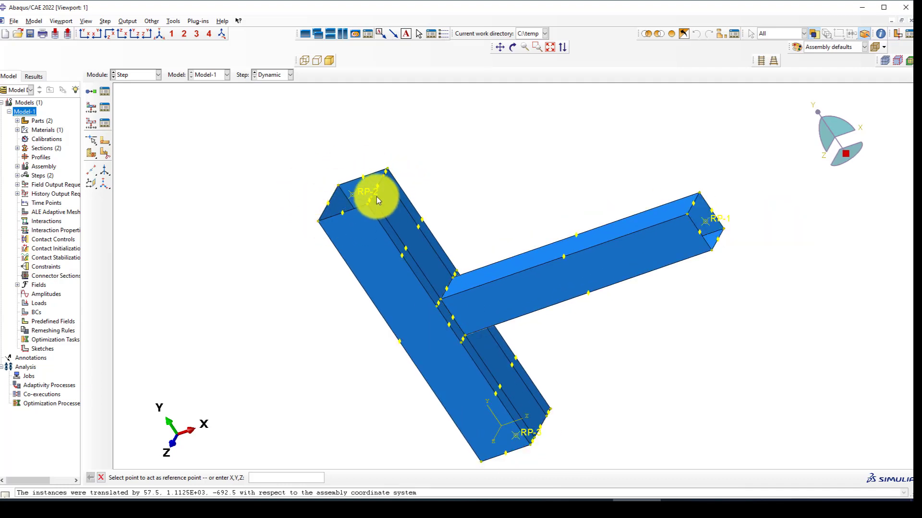
scroll(375, 226, up, 1)
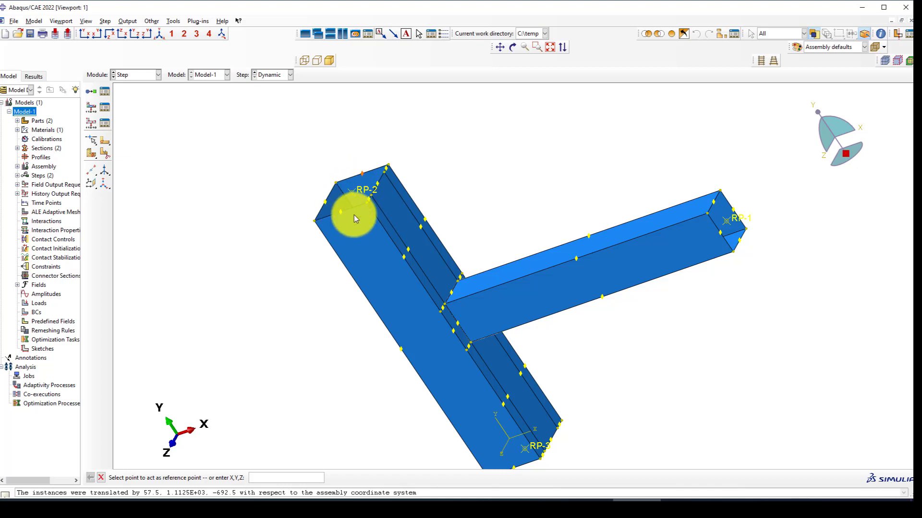
scroll(335, 221, up, 3)
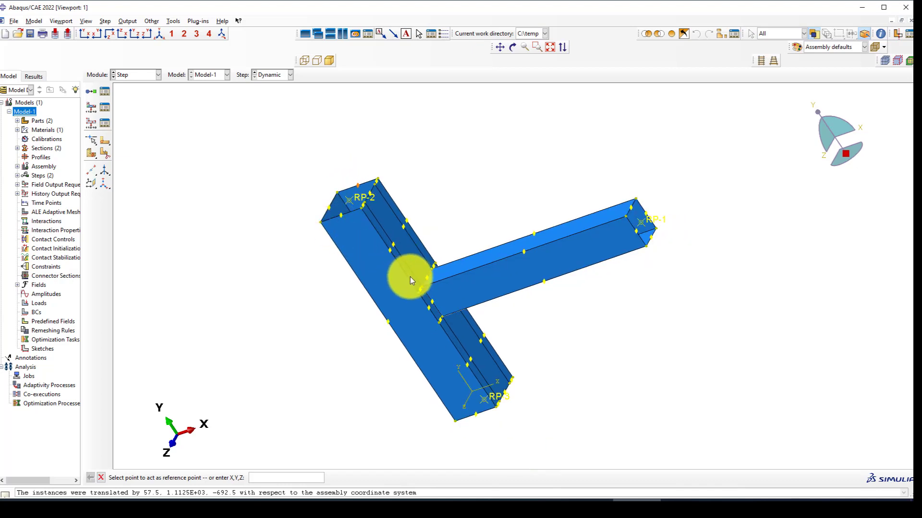
scroll(410, 277, down, 2)
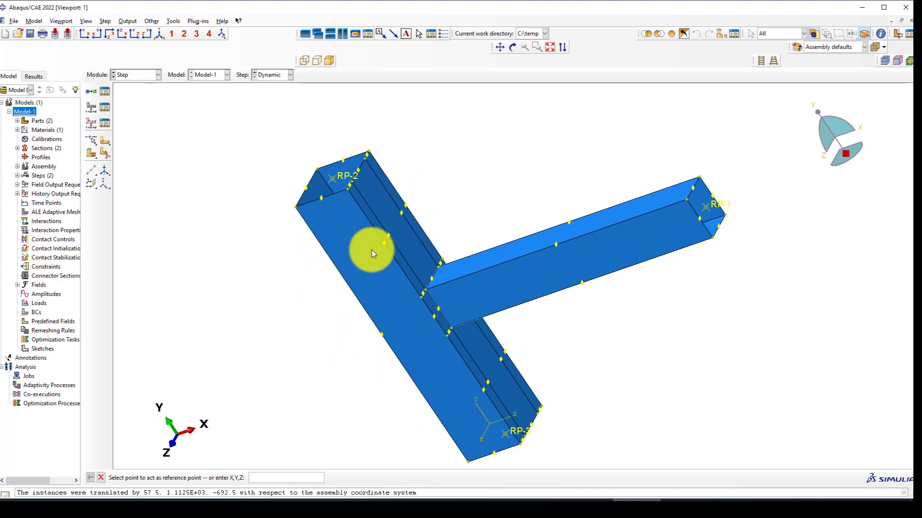
scroll(456, 288, down, 2)
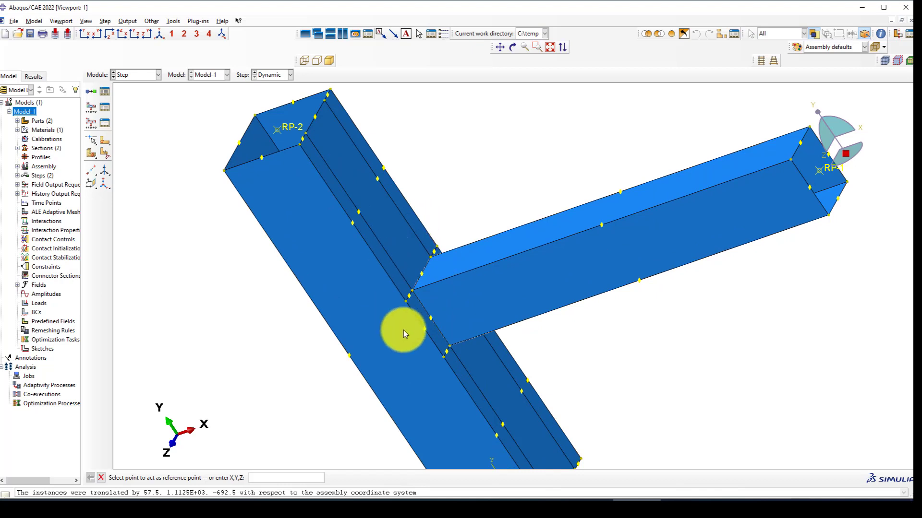
scroll(427, 279, down, 2)
scroll(418, 289, up, 2)
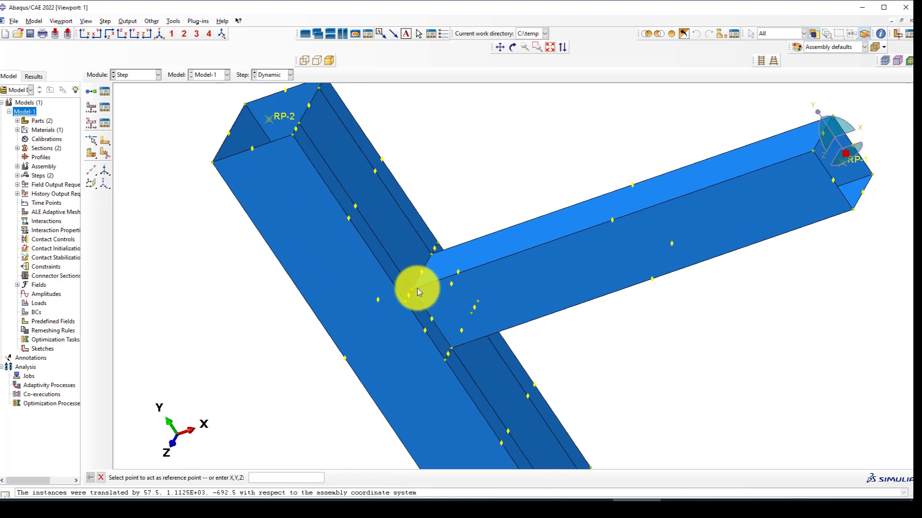
scroll(418, 310, up, 2)
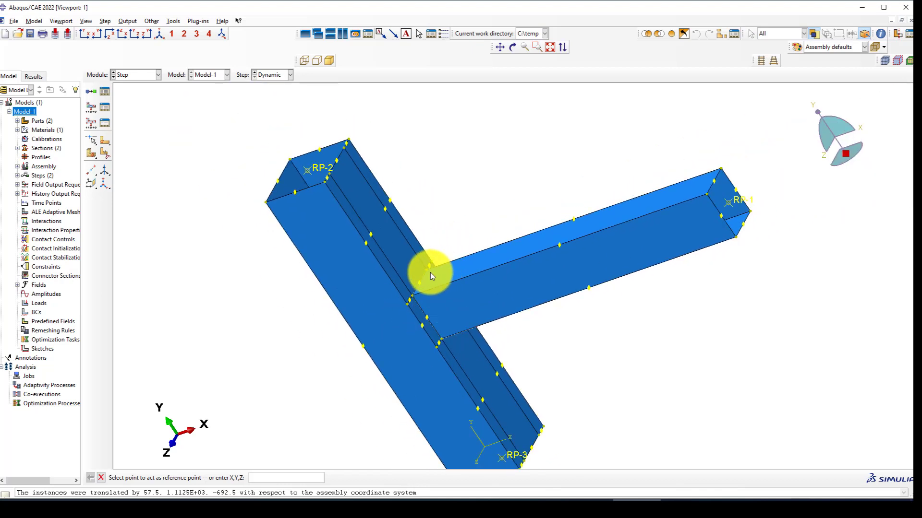
scroll(430, 272, down, 2)
click(142, 74)
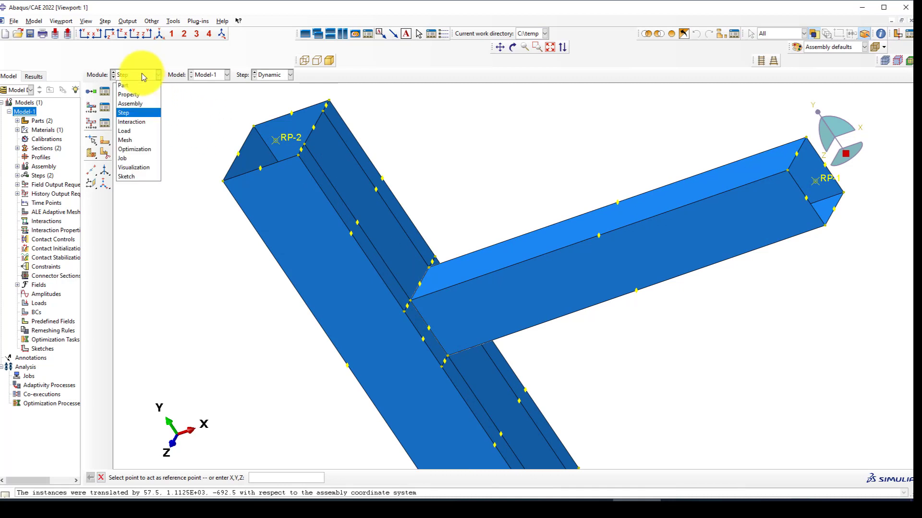
Go to the Assembly module and launch Merge/Cut Instances to build new Part-1.
click(131, 103)
scroll(355, 224, up, 2)
scroll(355, 224, down, 3)
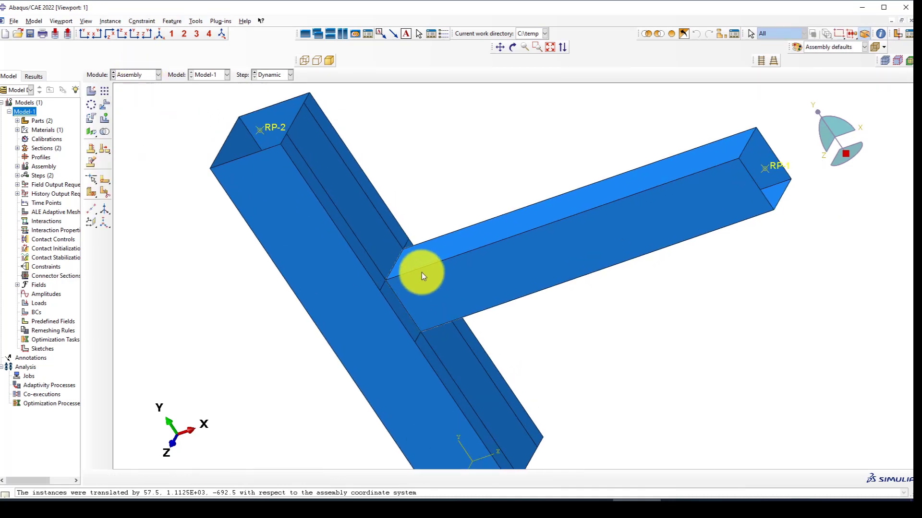
scroll(399, 298, up, 2)
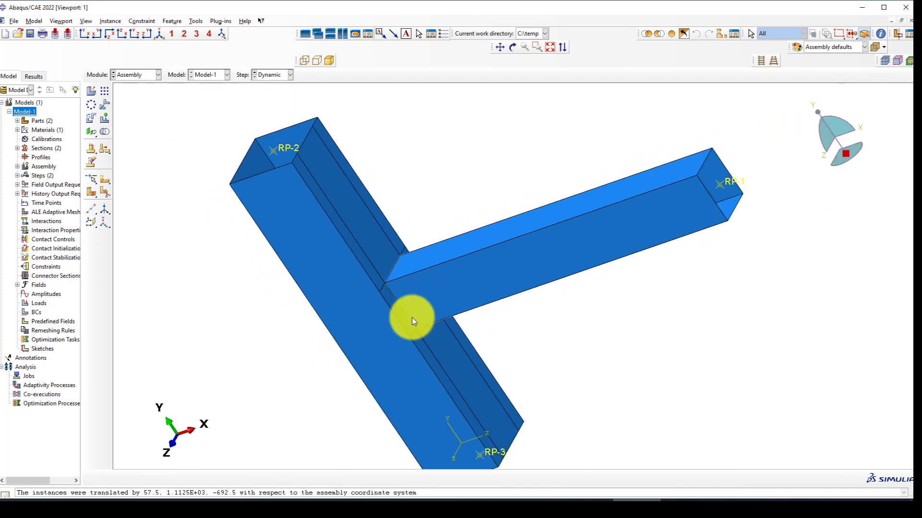
scroll(356, 271, down, 2)
scroll(396, 249, down, 1)
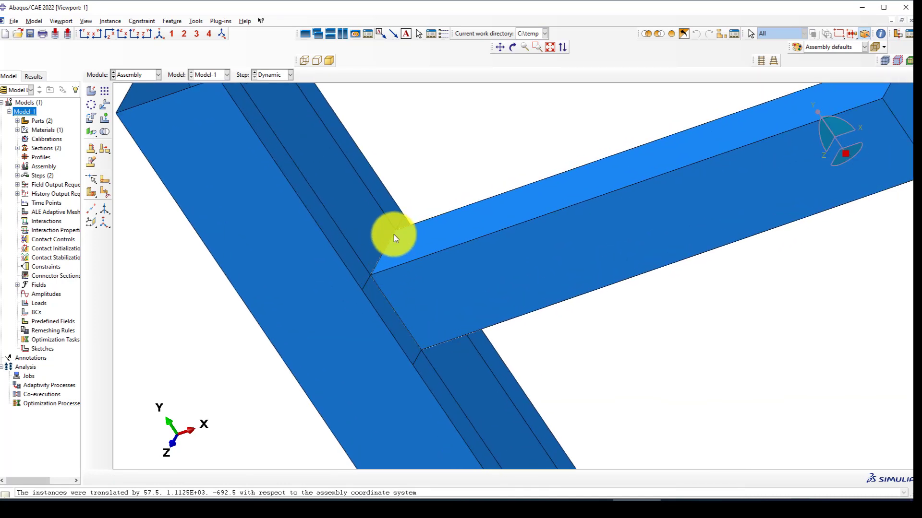
scroll(399, 240, up, 2)
scroll(393, 255, up, 1)
scroll(401, 273, down, 2)
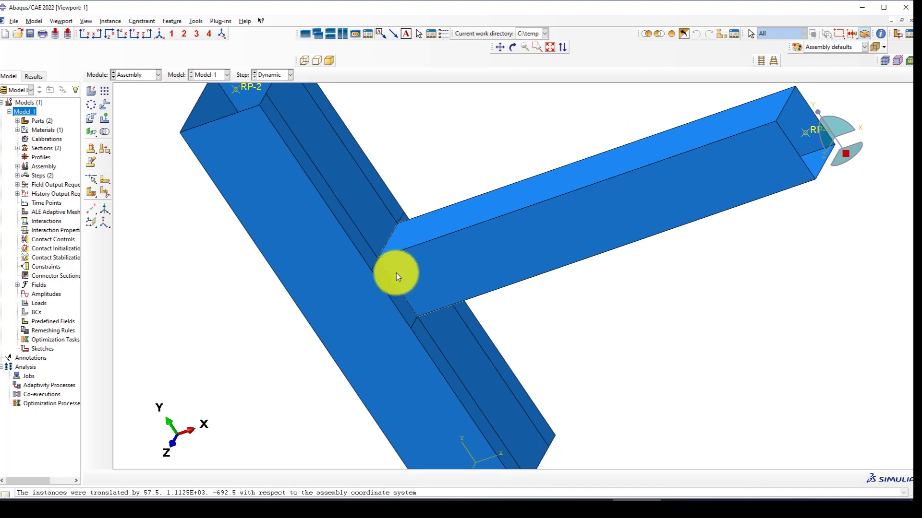
scroll(391, 266, up, 2)
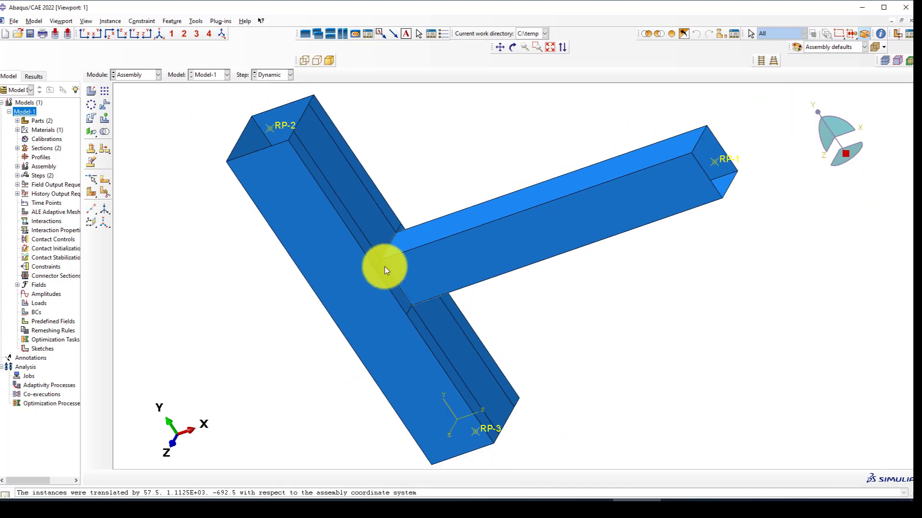
scroll(384, 266, down, 1)
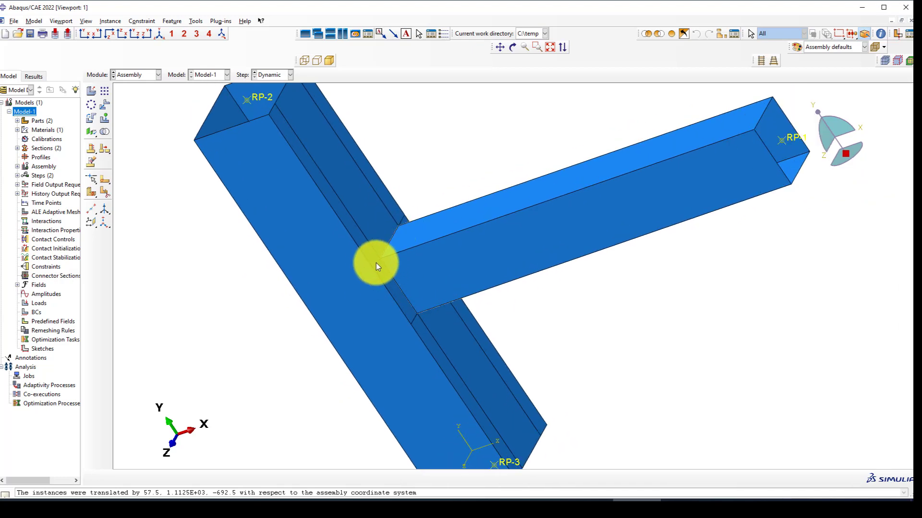
scroll(384, 268, up, 1)
scroll(394, 271, down, 1)
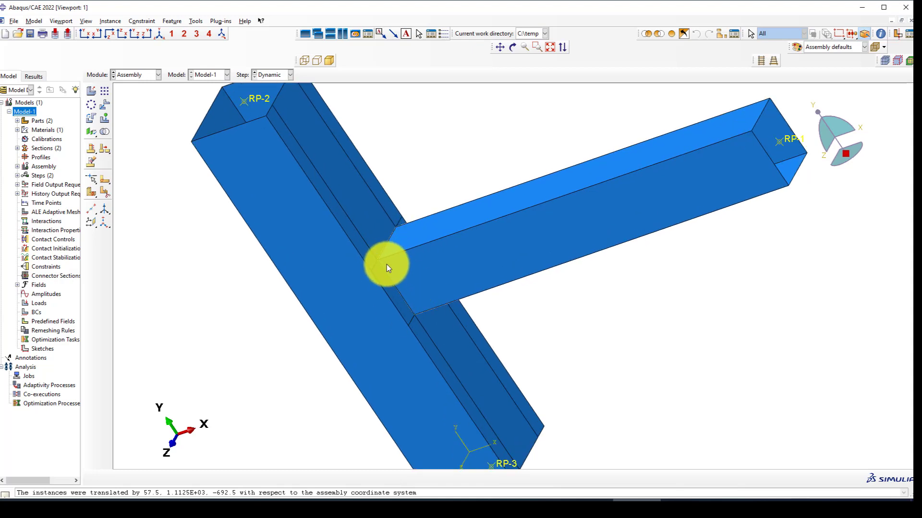
scroll(389, 261, up, 1)
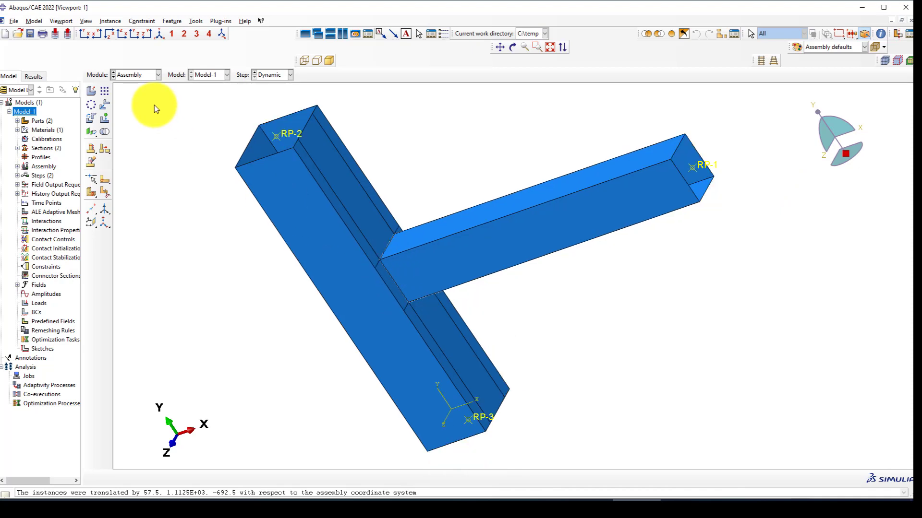
click(105, 130)
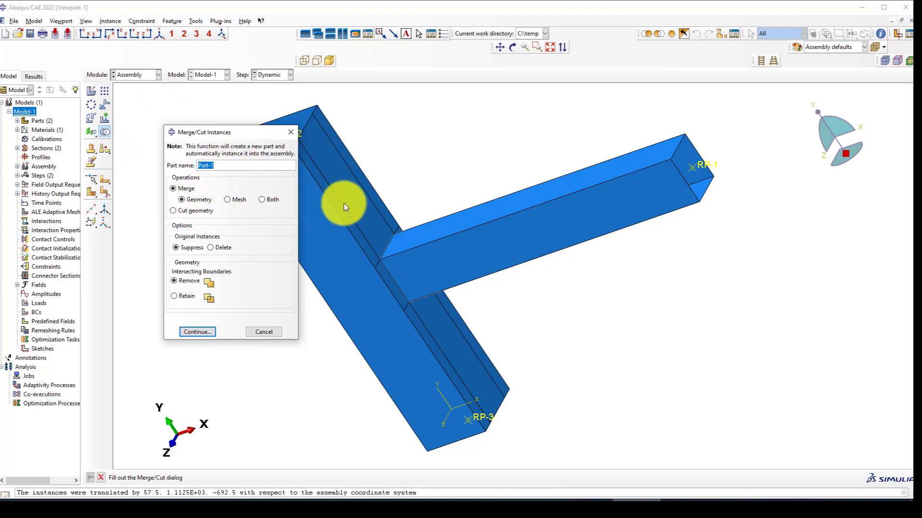
Merge the Column and Beam instances into part BCJ with intersecting boundaries retained.
scroll(379, 254, down, 2)
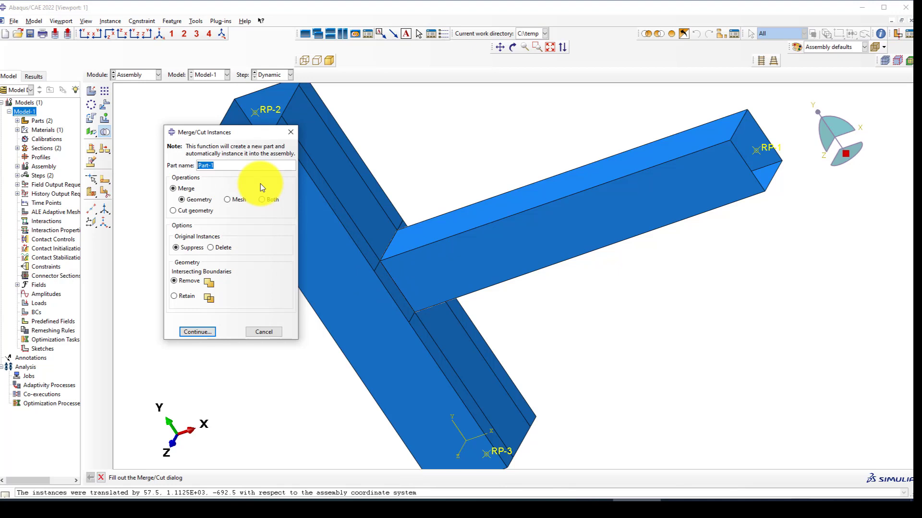
text(BCJ)
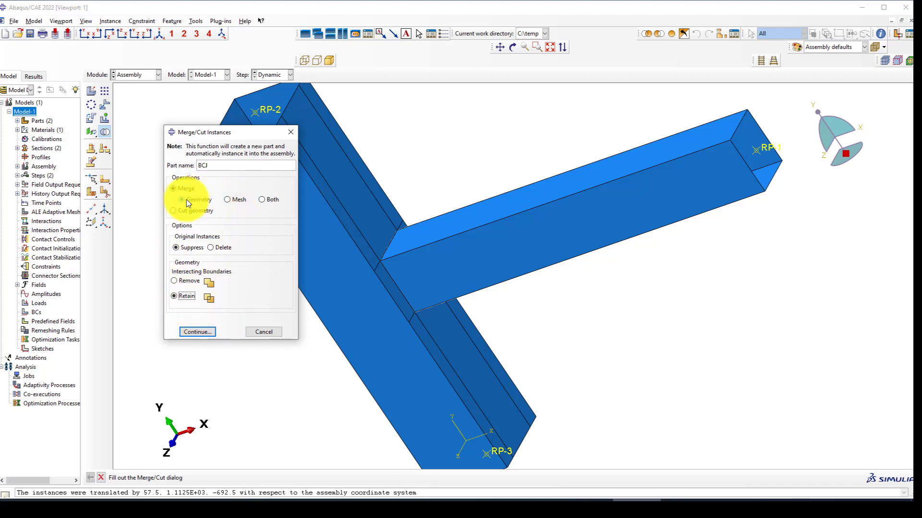
click(199, 333)
click(320, 229)
scroll(320, 228, down, 3)
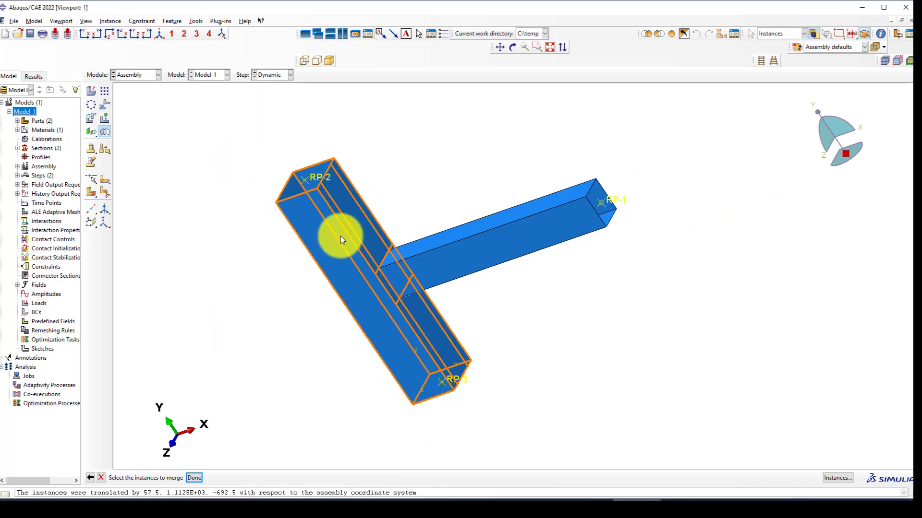
click(451, 252)
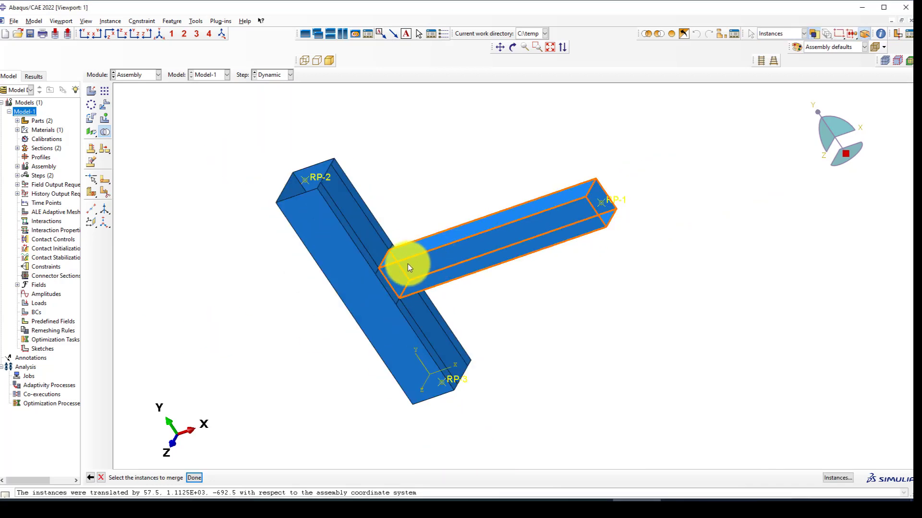
shift+click(371, 271)
middle_click(280, 317)
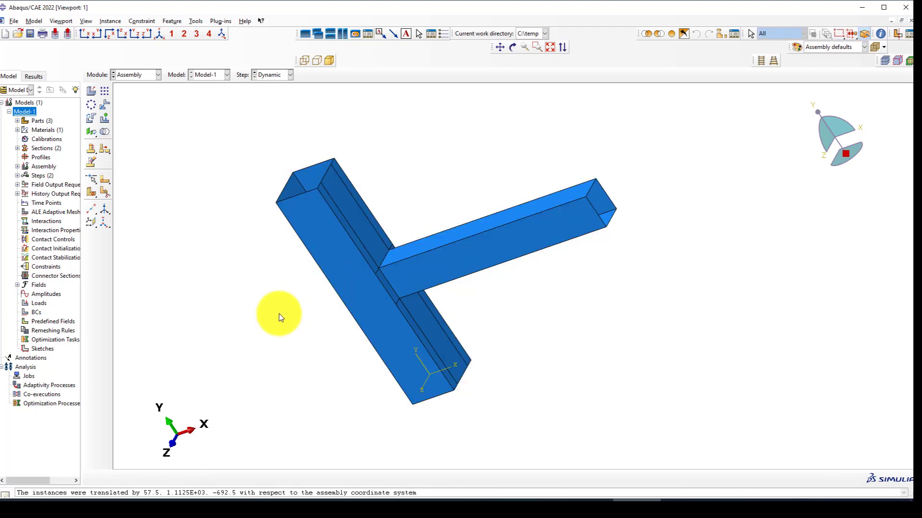
scroll(421, 330, up, 1)
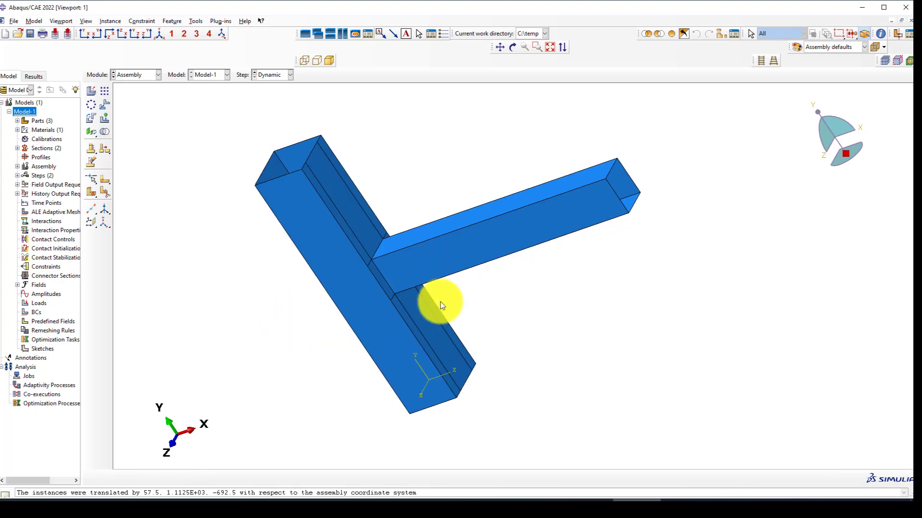
scroll(432, 288, up, 3)
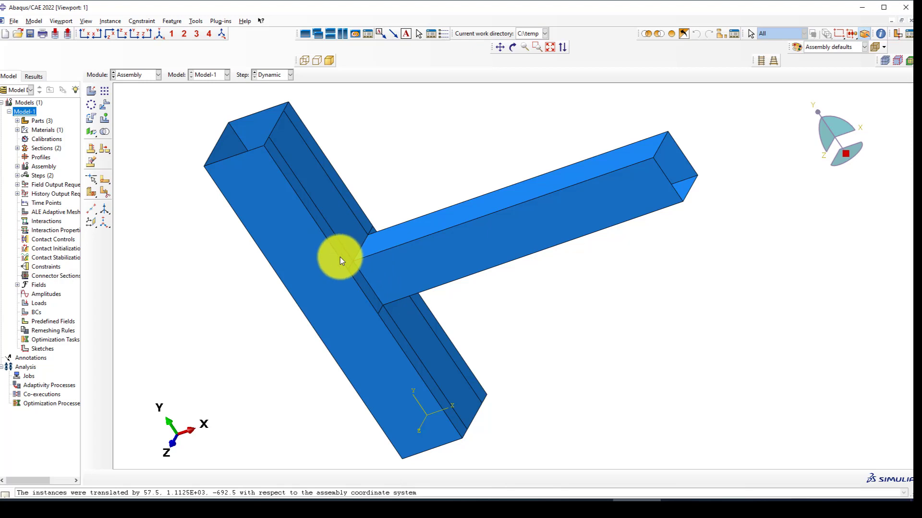
scroll(408, 266, up, 3)
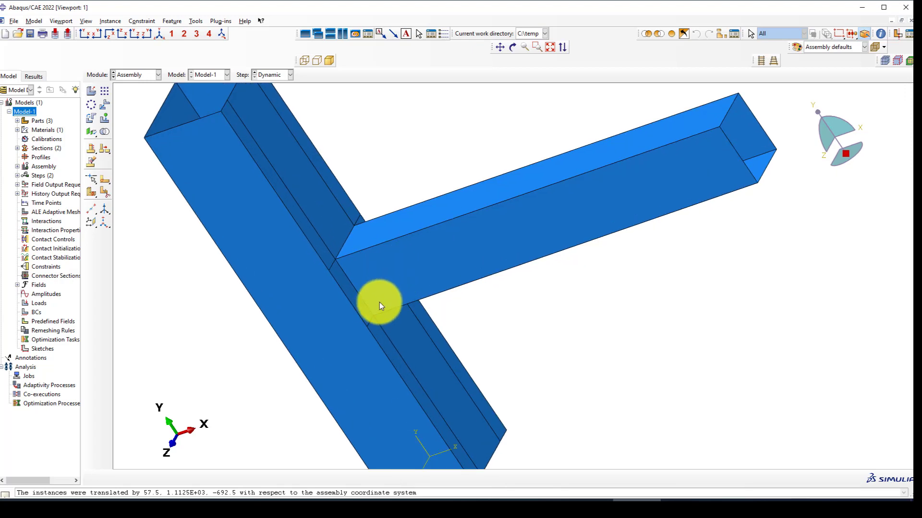
scroll(374, 312, down, 2)
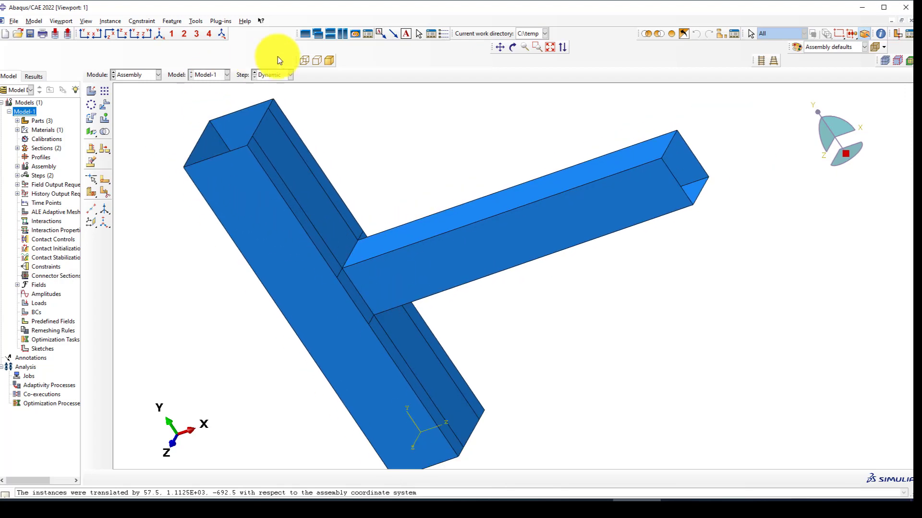
Place a datum point midway between two points on the beam's end face.
click(199, 21)
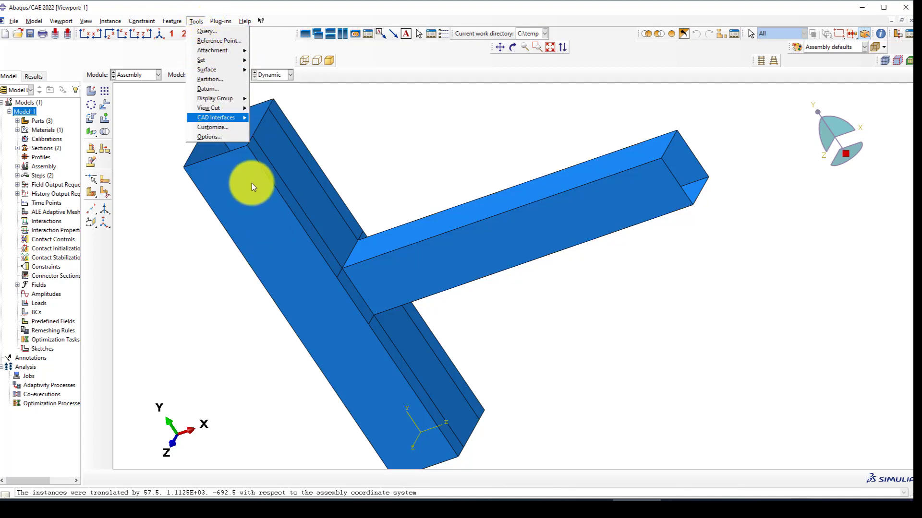
click(674, 32)
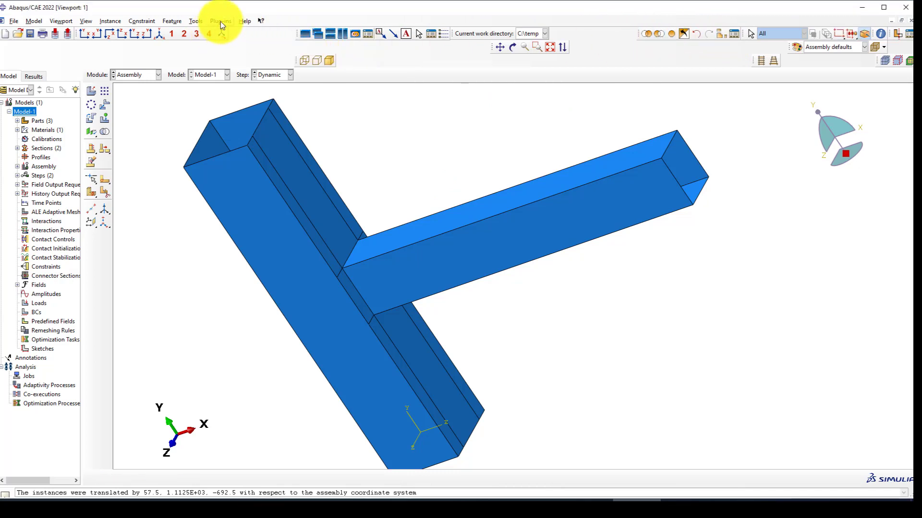
click(91, 209)
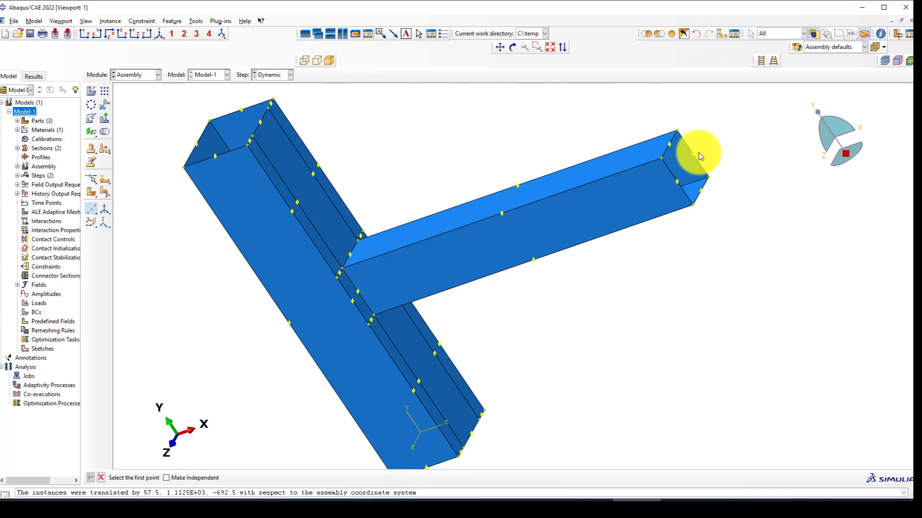
scroll(678, 176, up, 2)
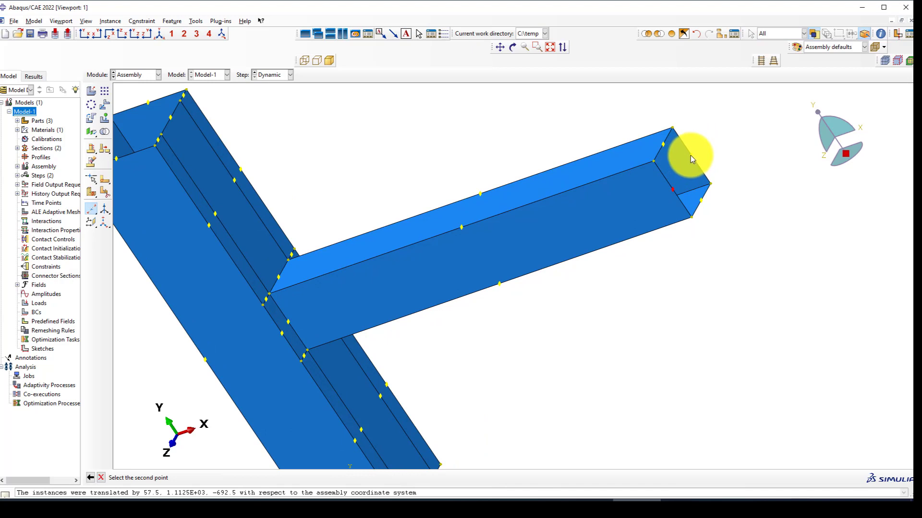
scroll(677, 177, down, 1)
scroll(219, 101, up, 1)
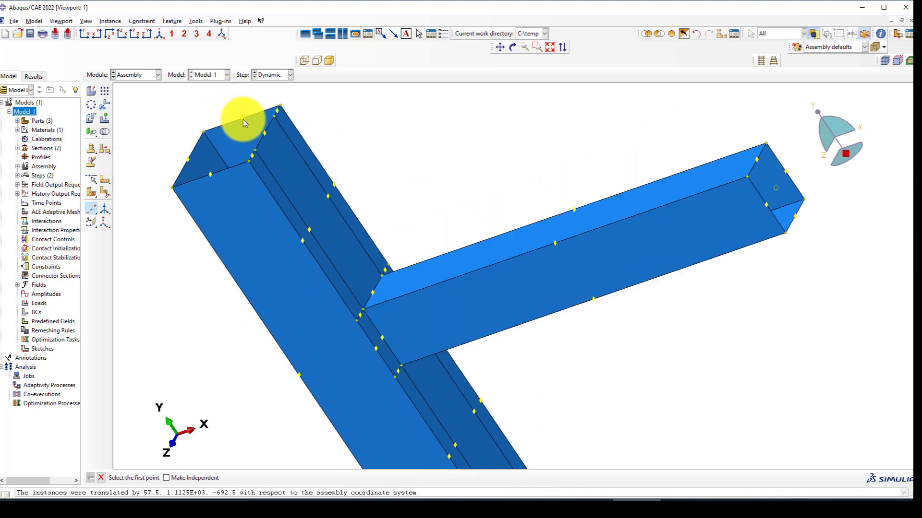
click(243, 119)
ctrl+alt+drag(211, 175, 264, 267)
click(272, 281)
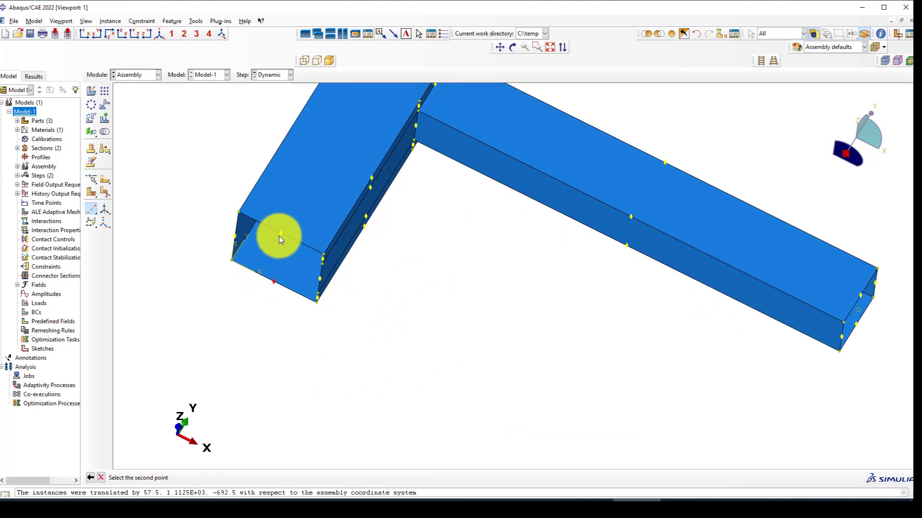
click(281, 234)
Add another midpoint datum between opposite edge points at the other beam end.
scroll(270, 268, down, 1)
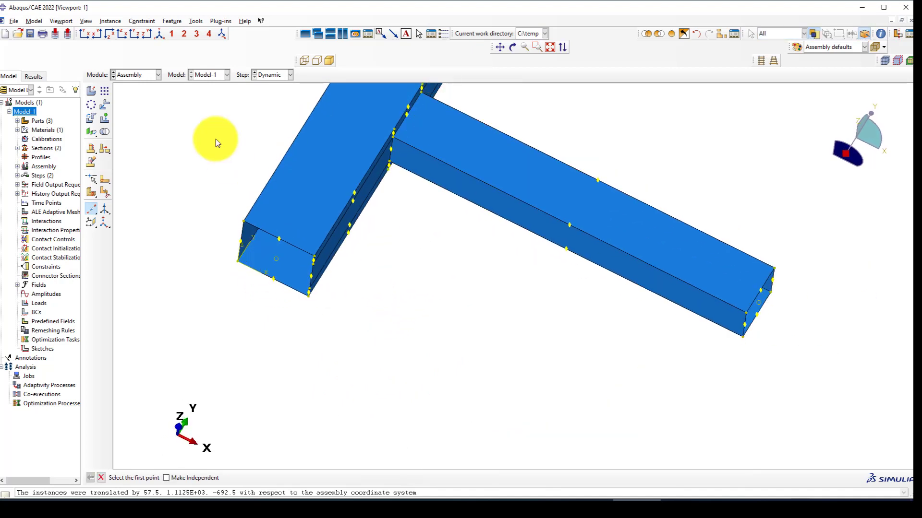
click(279, 239)
click(273, 280)
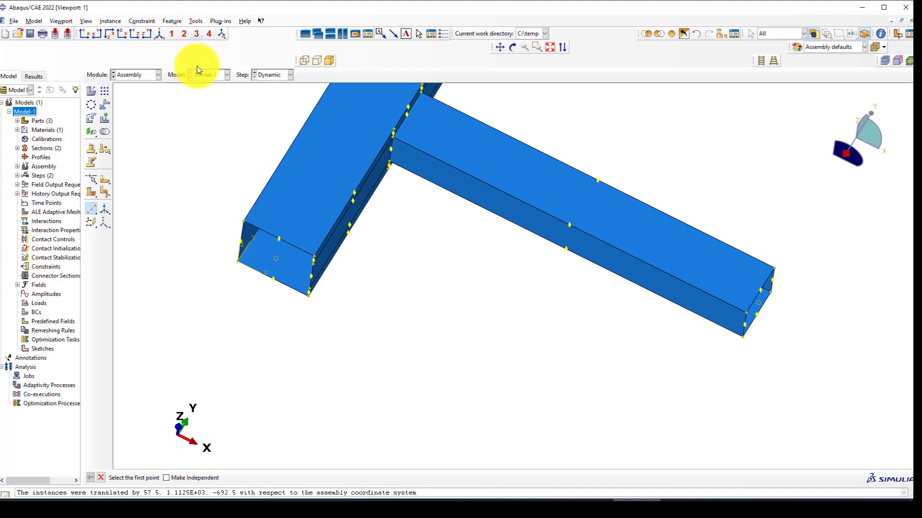
Create reference point RP-5 on one column end face and RP-6 on the opposite end.
click(195, 21)
click(207, 38)
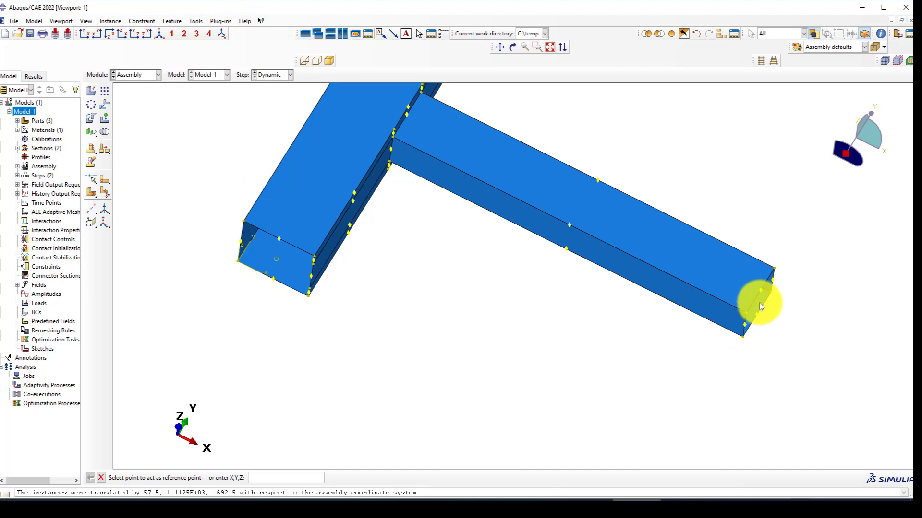
click(275, 260)
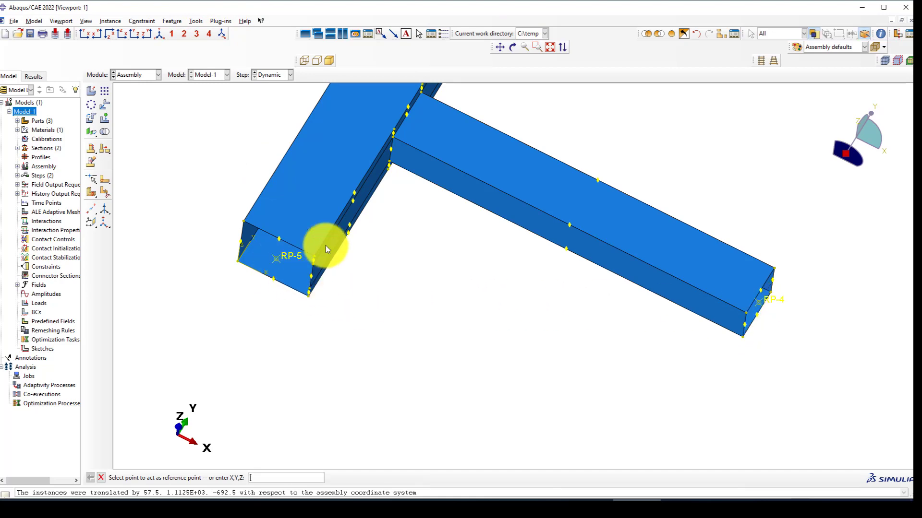
ctrl+alt+drag(328, 244, 321, 372)
ctrl+alt+drag(473, 233, 532, 362)
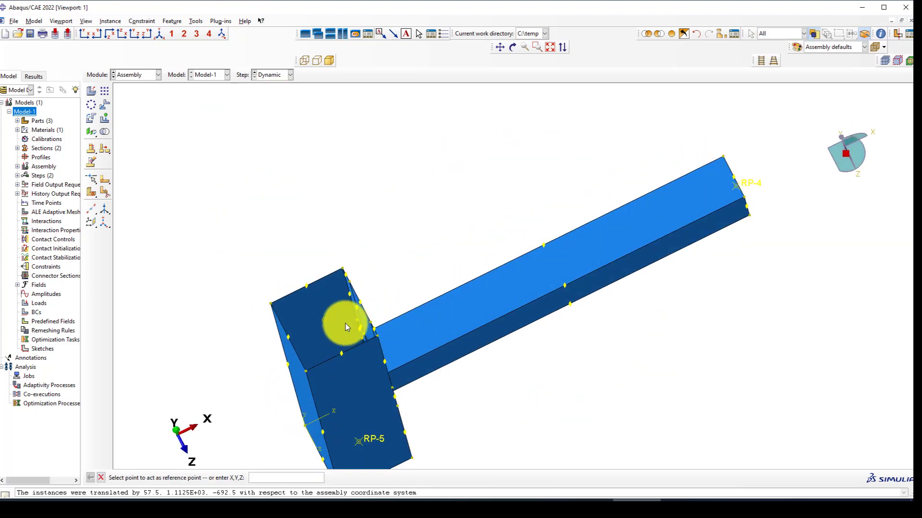
click(324, 321)
scroll(364, 324, down, 2)
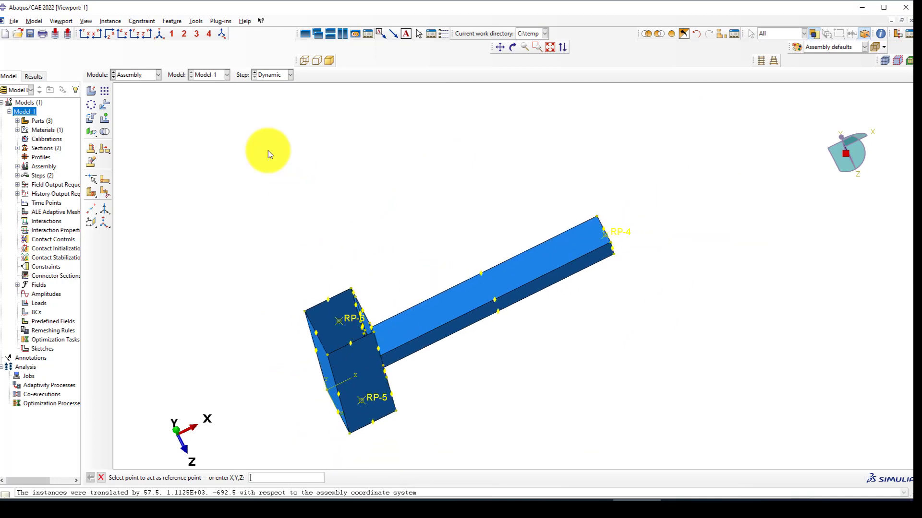
Create a geometry set named 'Loading' holding reference point RP-4 at the beam's free end.
click(197, 20)
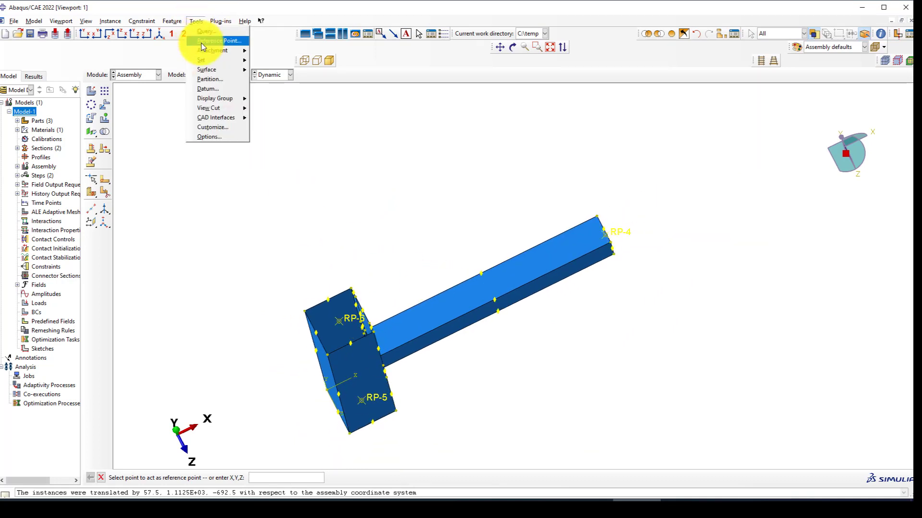
mouse_move(234, 60)
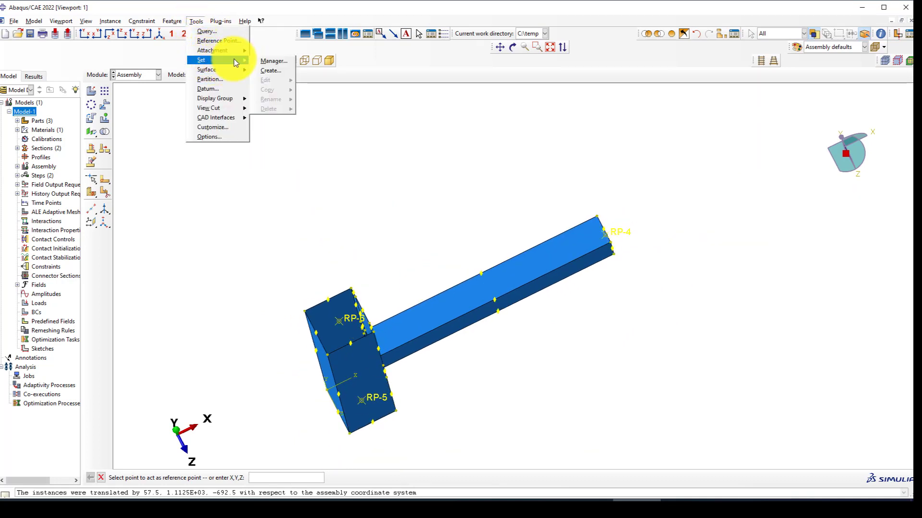
click(264, 68)
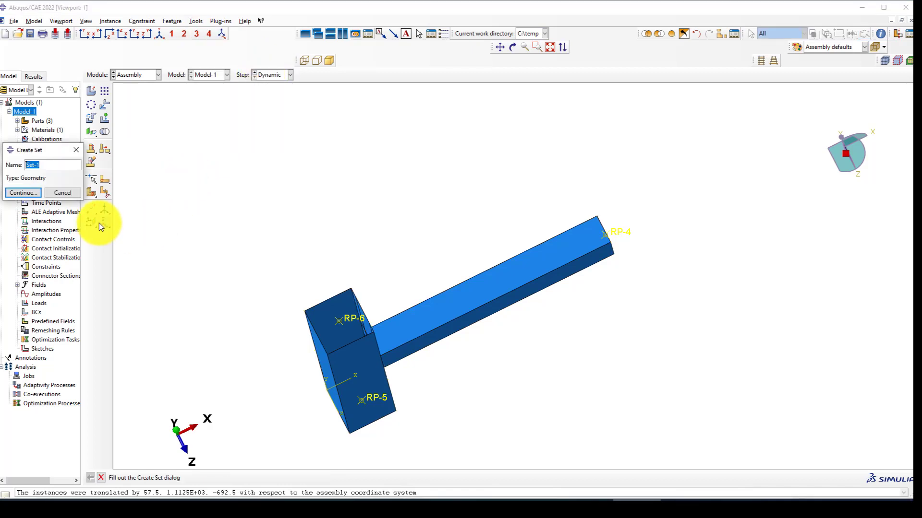
text(Loading)
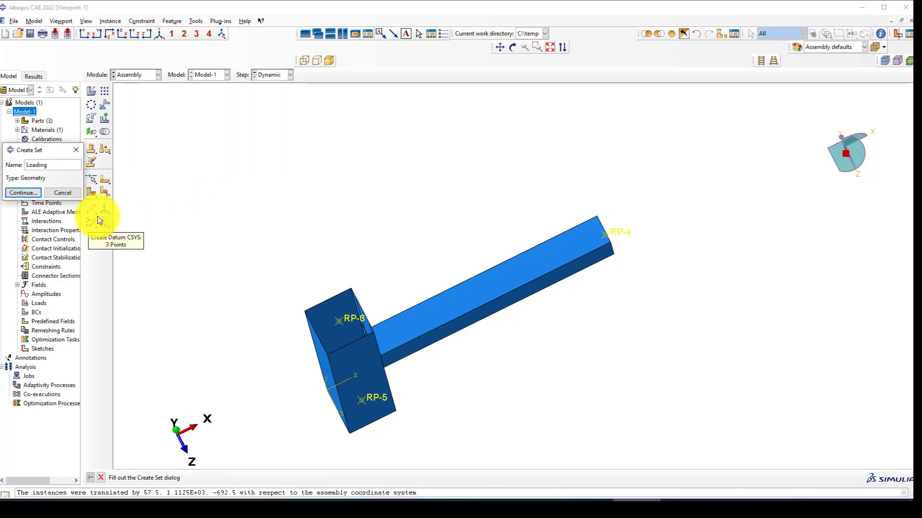
click(30, 192)
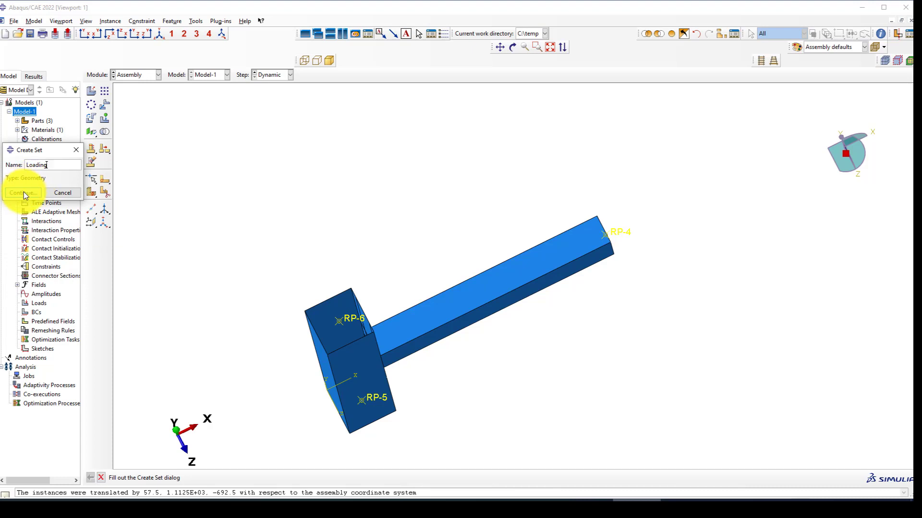
middle_click(487, 192)
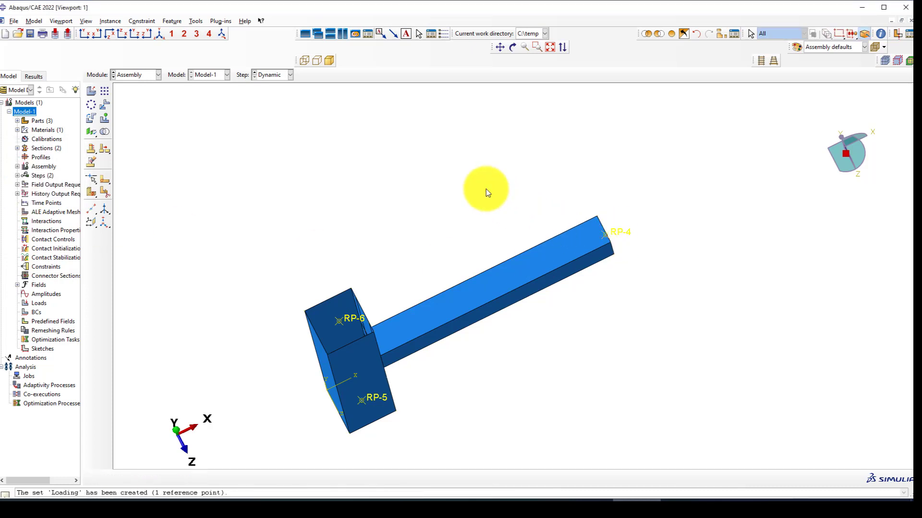
click(137, 75)
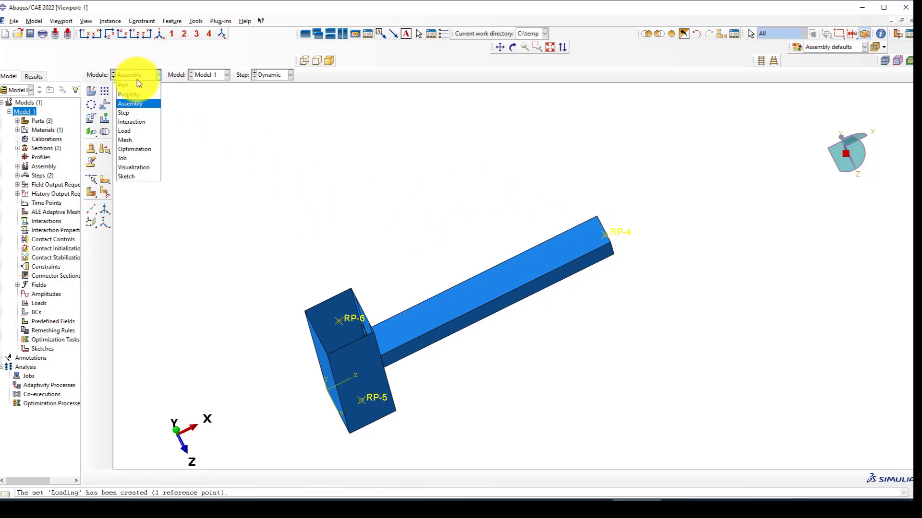
In the Step module, edit F-Output-1 to drop Contact variables and change the interval from 20 to 200.
click(133, 113)
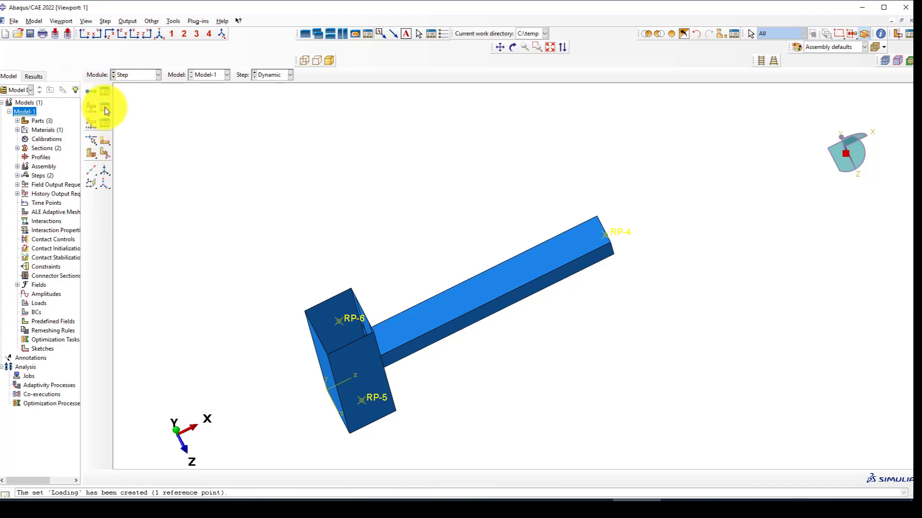
click(105, 108)
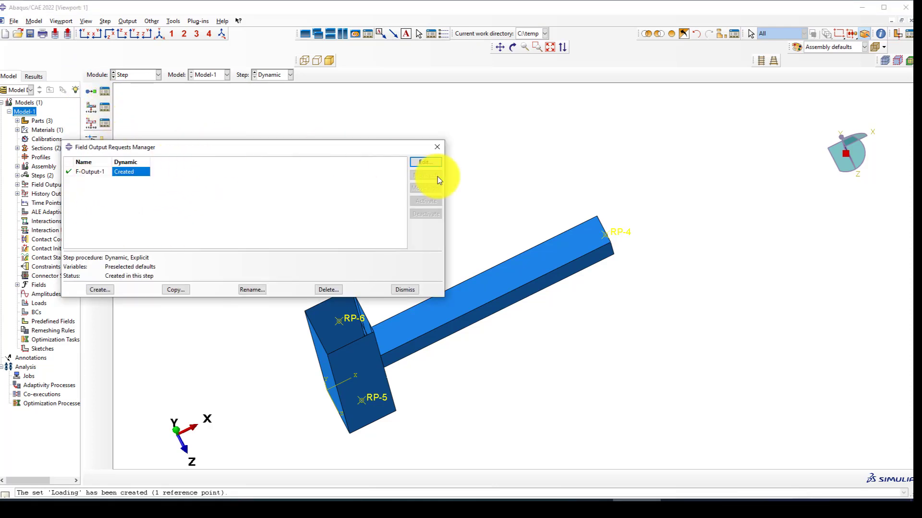
click(420, 163)
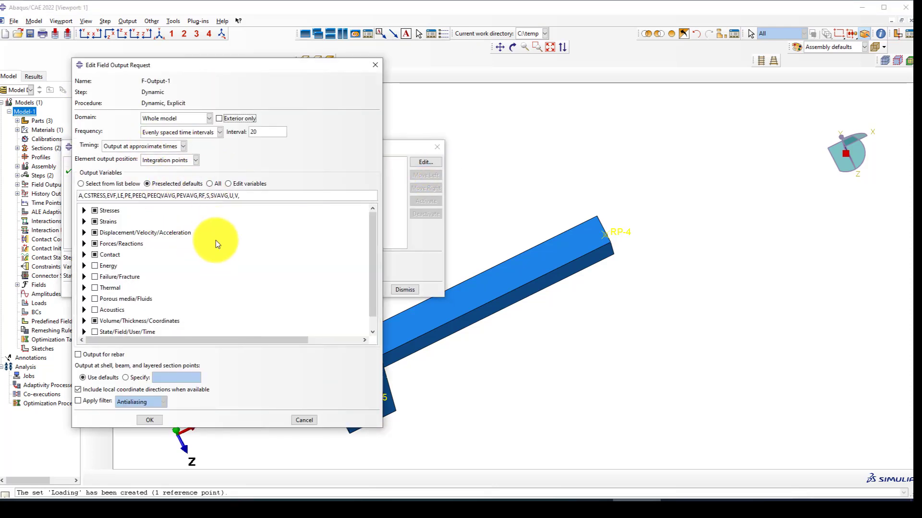
click(95, 255)
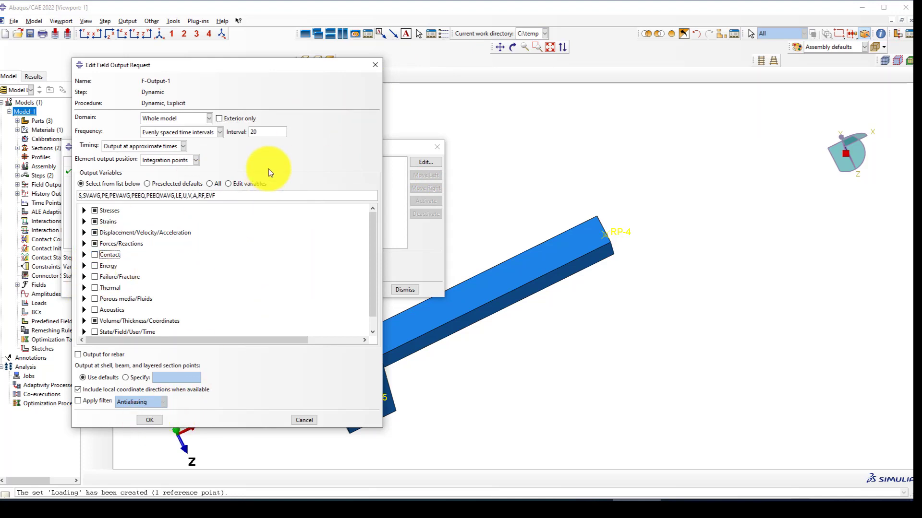
double_click(253, 132)
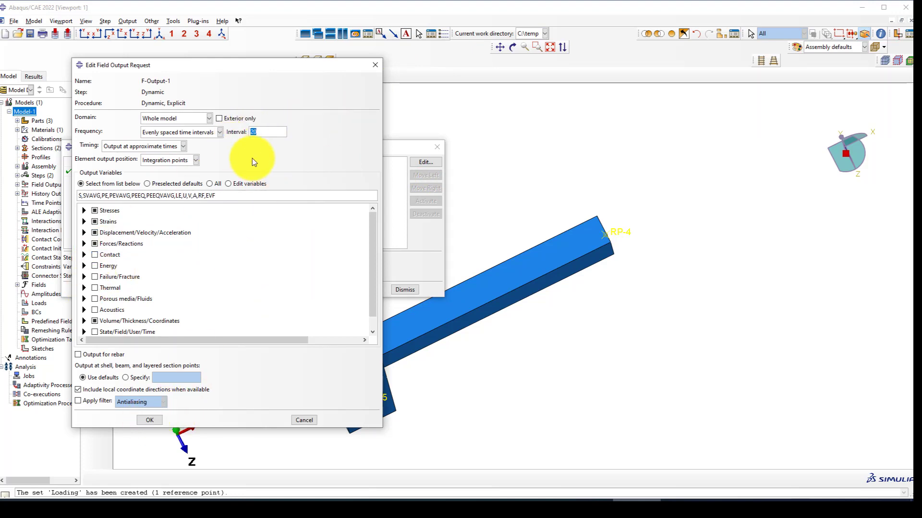
text(200)
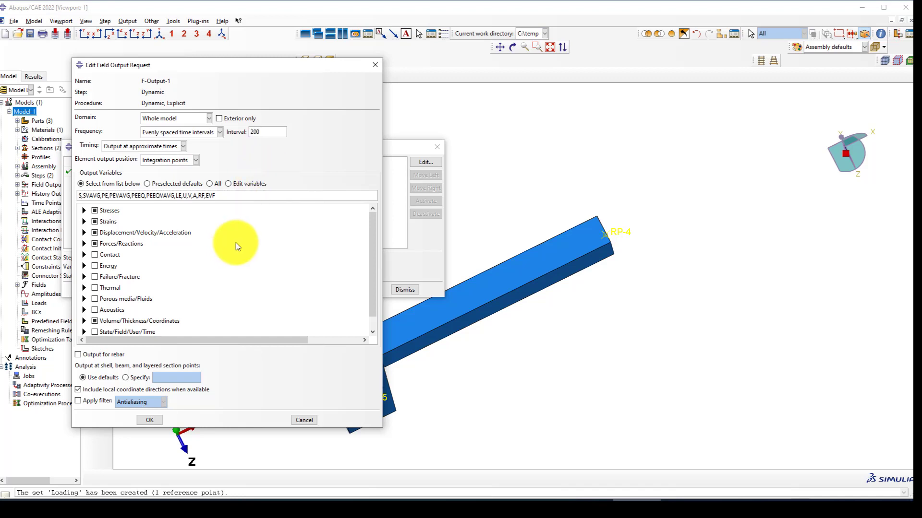
click(150, 420)
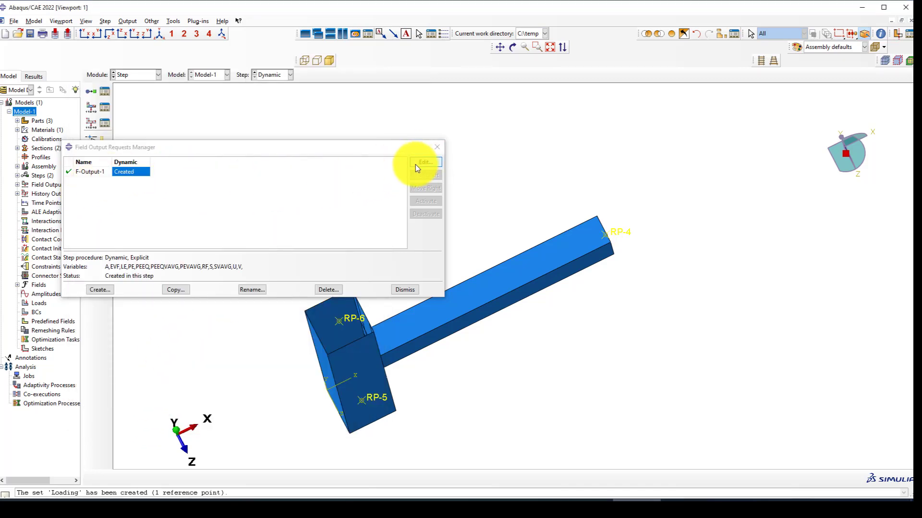
Point H-Output-1's domain to the Loading set and clear its Energy variables.
click(437, 148)
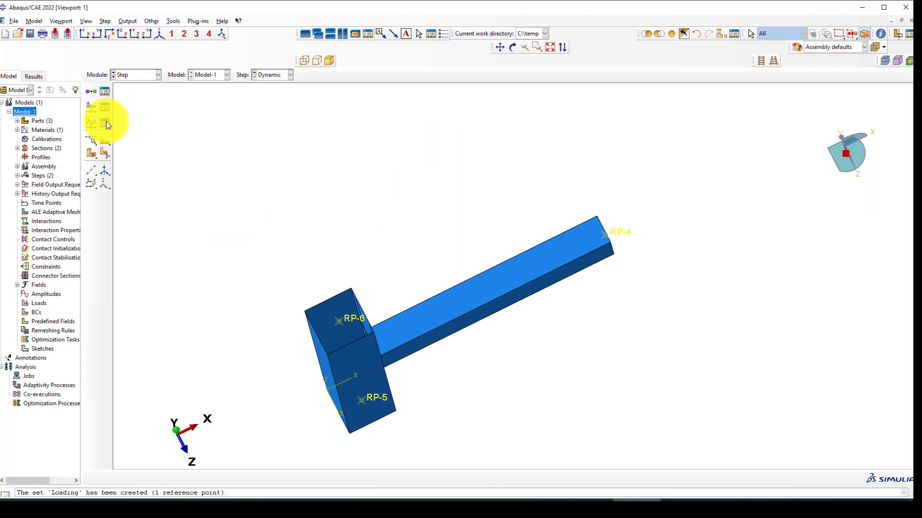
click(105, 122)
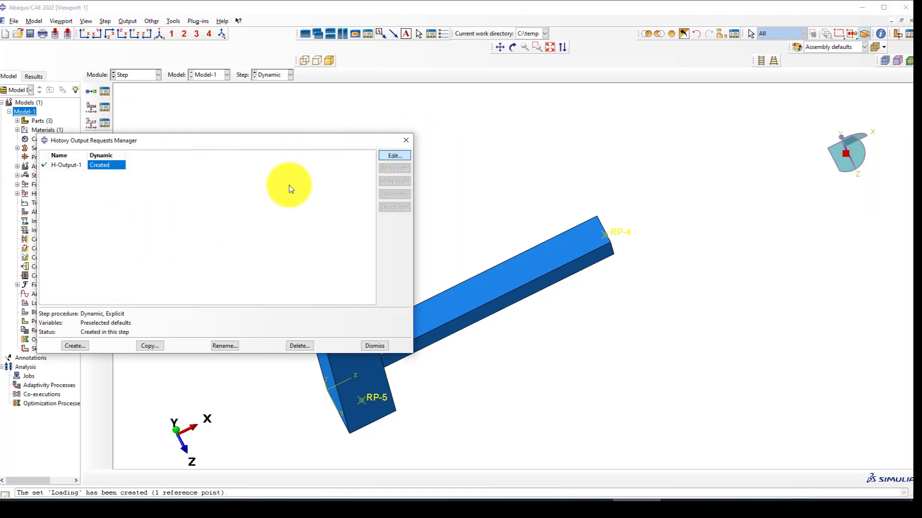
key(Return)
click(139, 169)
click(122, 188)
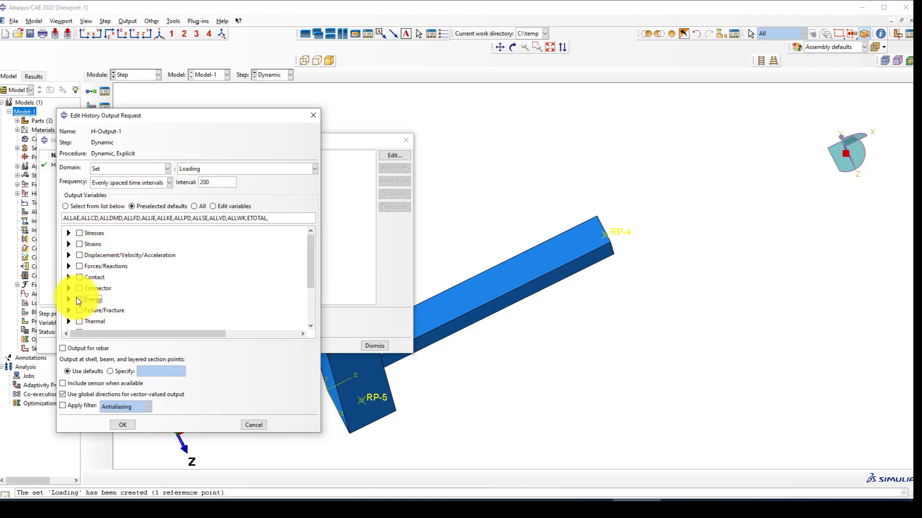
click(78, 299)
Keep evenly spaced intervals as the frequency and expand the Displacement/Velocity/Acceleration variables.
click(140, 183)
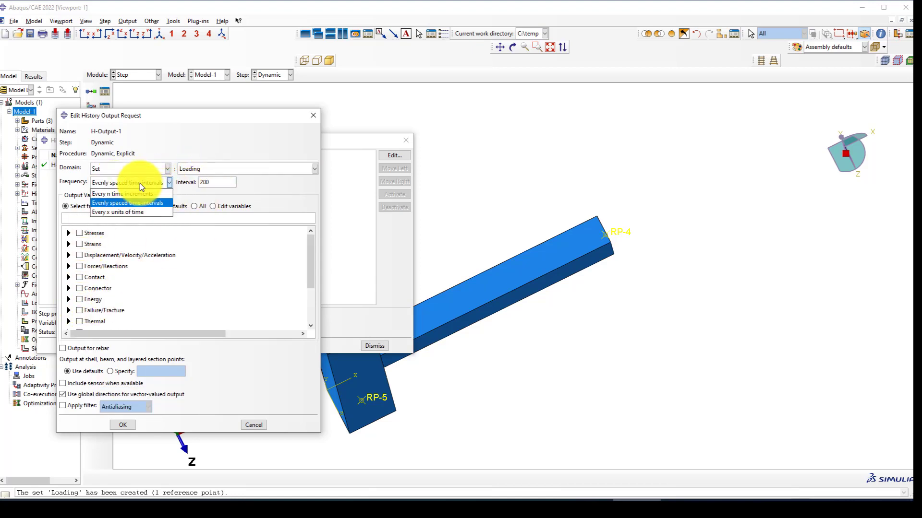
click(140, 183)
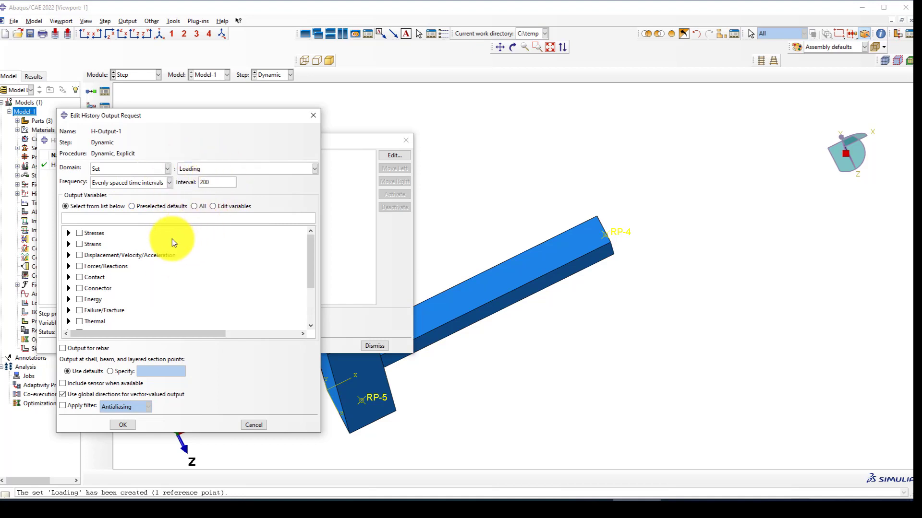
click(68, 255)
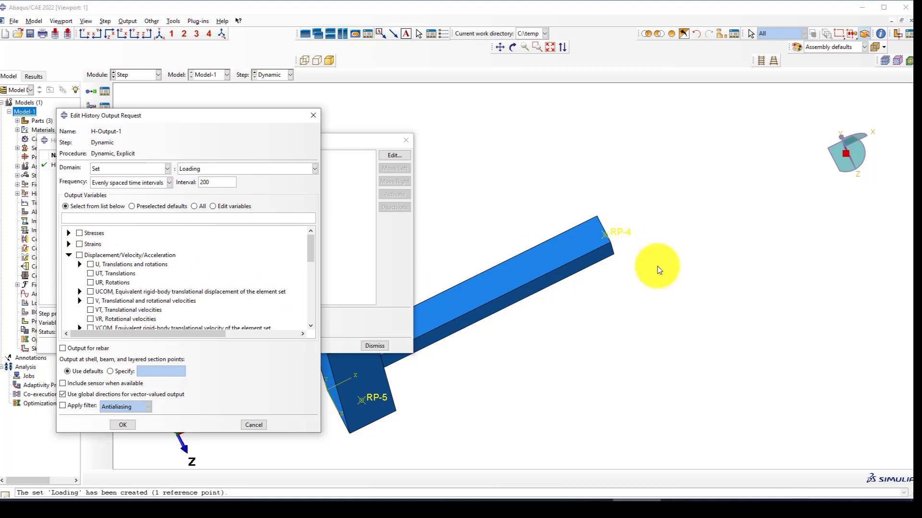
click(160, 35)
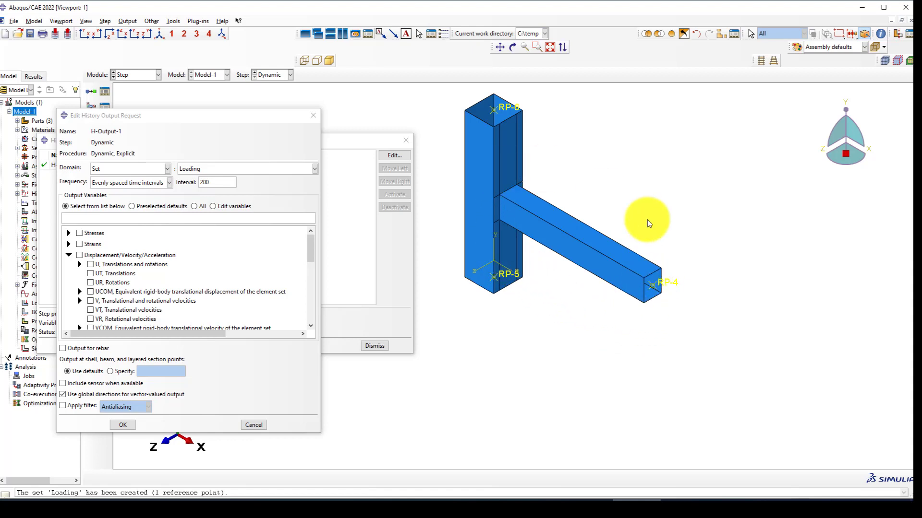
scroll(660, 294, up, 2)
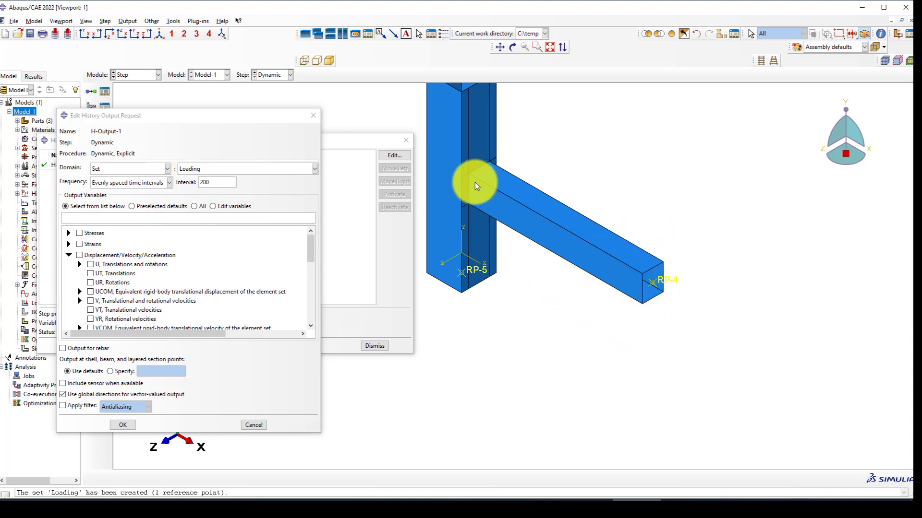
scroll(463, 173, up, 2)
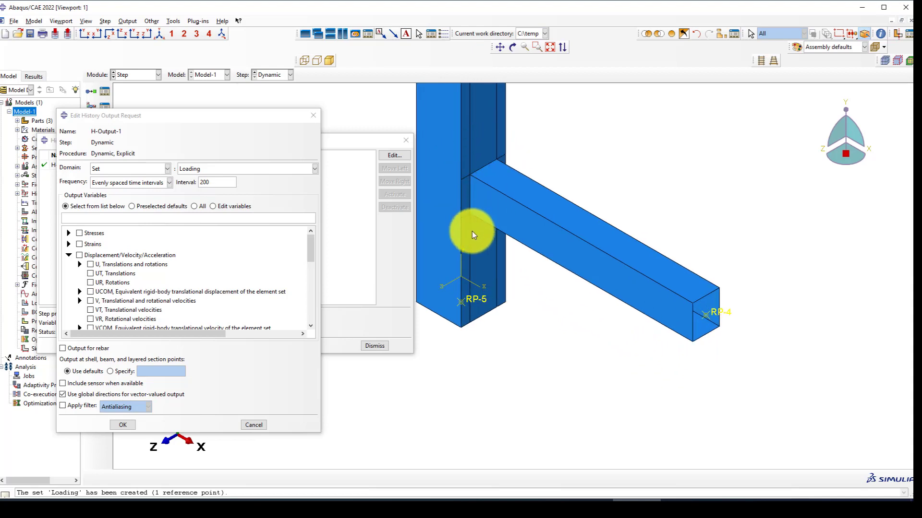
scroll(517, 277, down, 1)
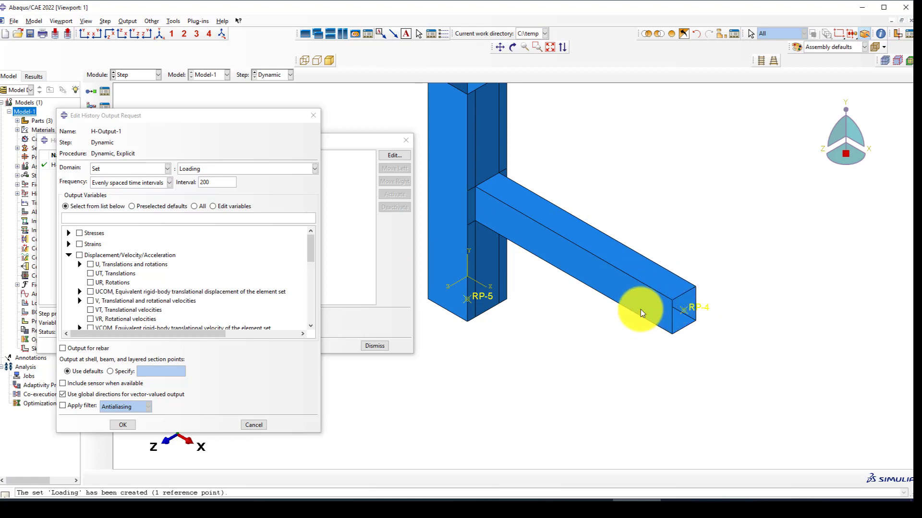
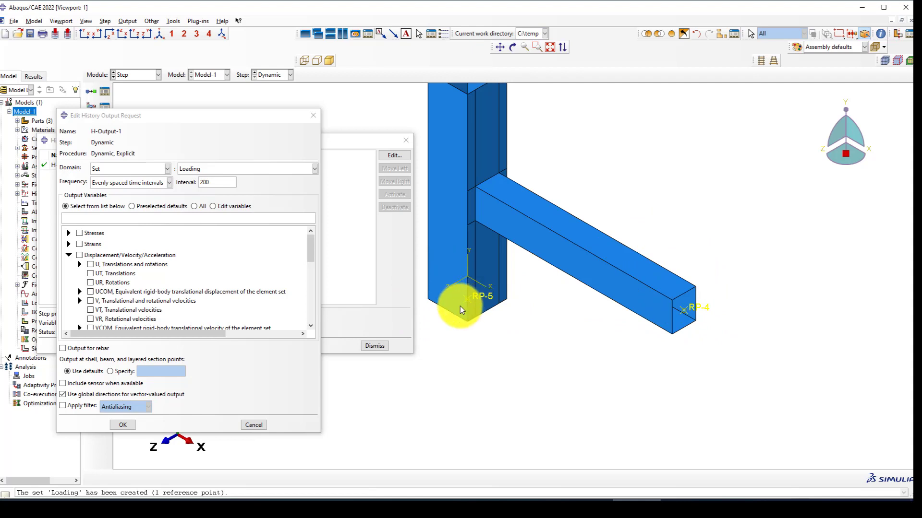
Add displacement U2 and reaction force RF2 to H-Output-1, then close the history output manager.
scroll(531, 283, down, 2)
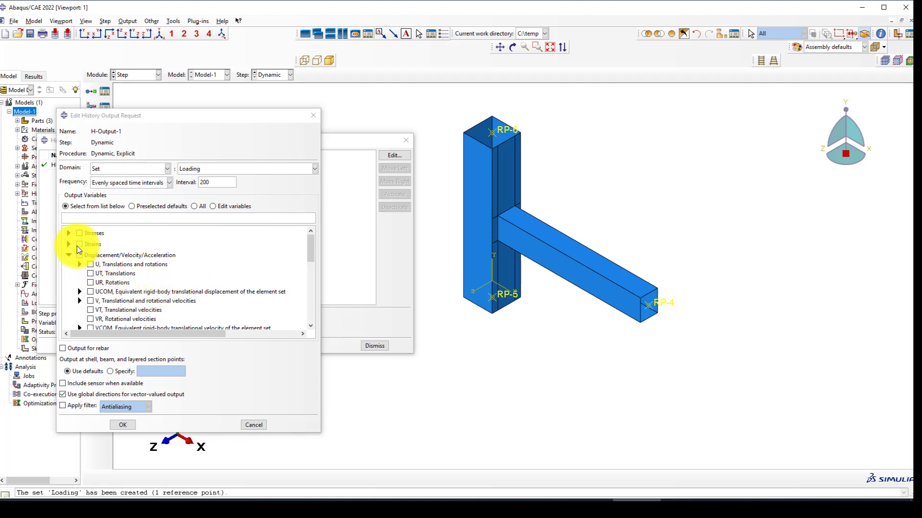
click(80, 264)
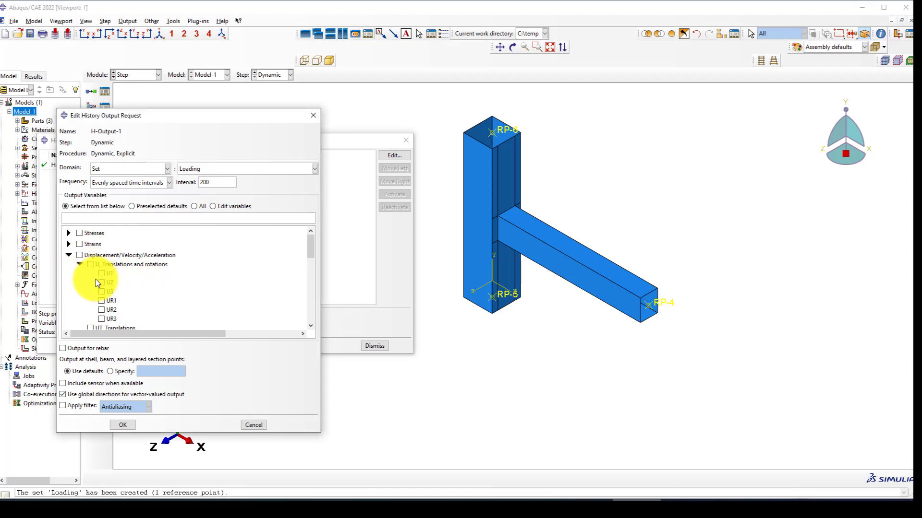
click(101, 282)
click(79, 264)
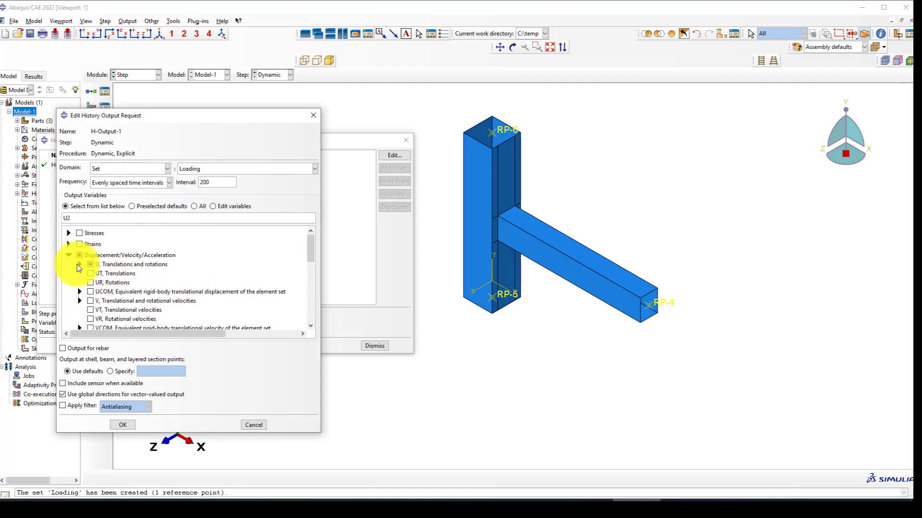
click(69, 255)
click(68, 266)
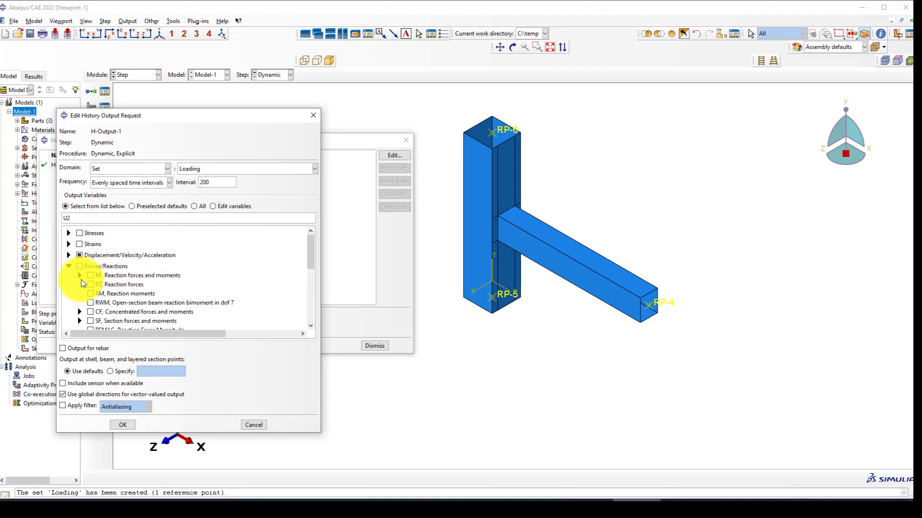
click(79, 275)
click(108, 293)
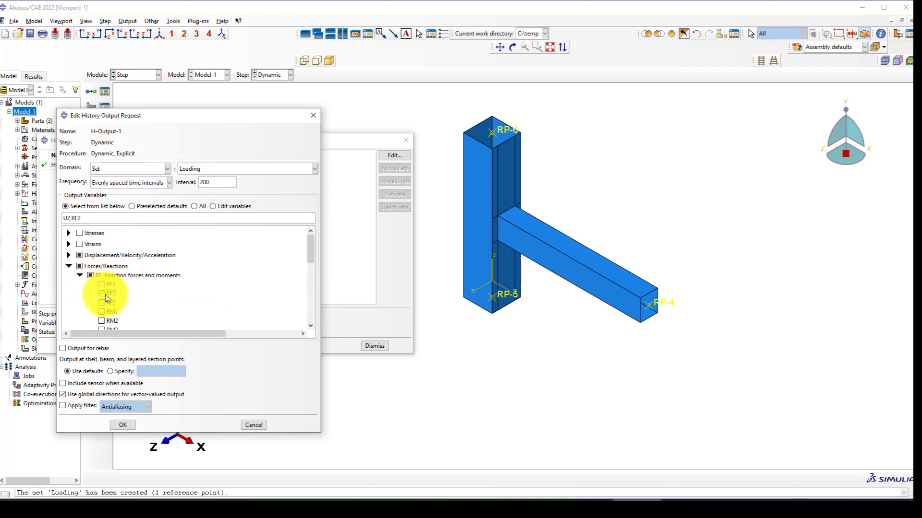
click(121, 425)
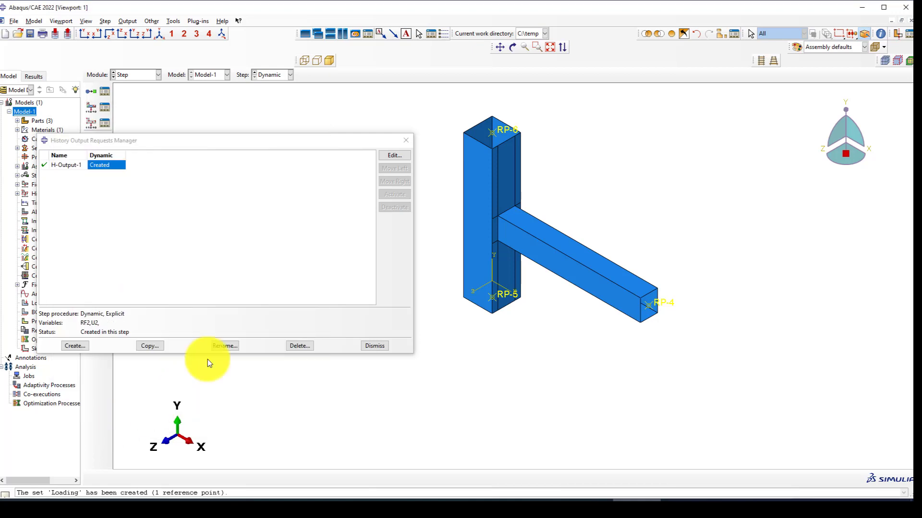
click(405, 140)
click(134, 75)
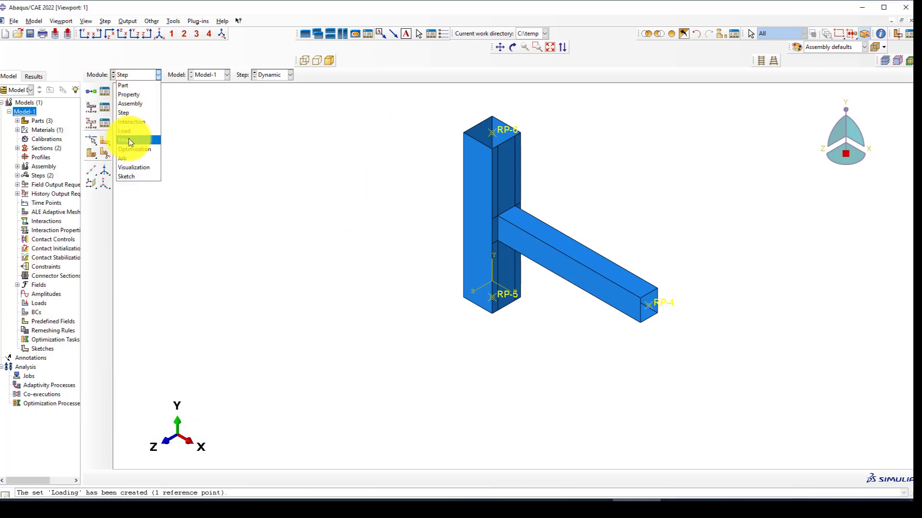
Switch the model from the Load module to the Interaction module.
click(131, 131)
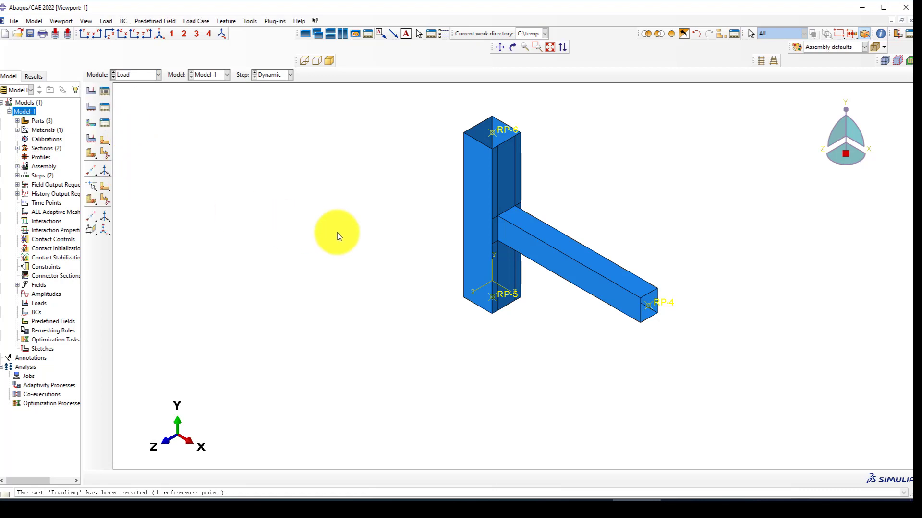
scroll(361, 243, down, 2)
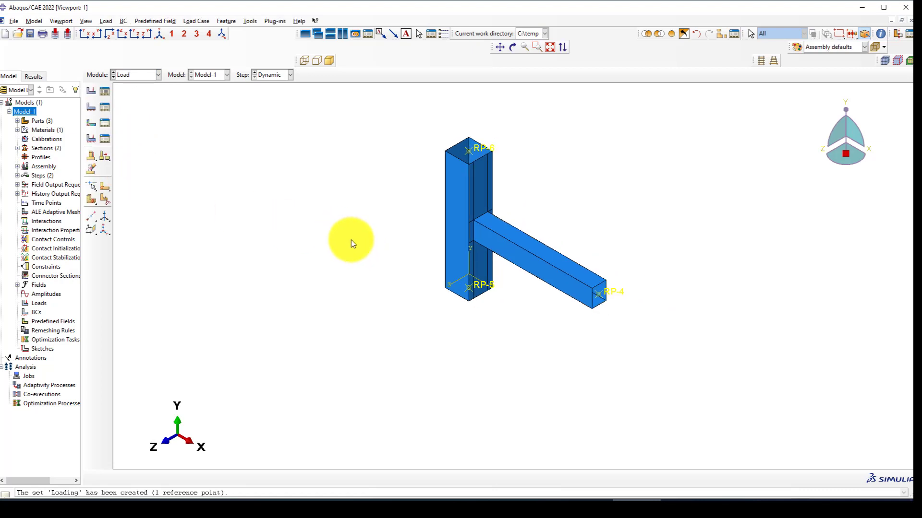
click(130, 76)
click(134, 119)
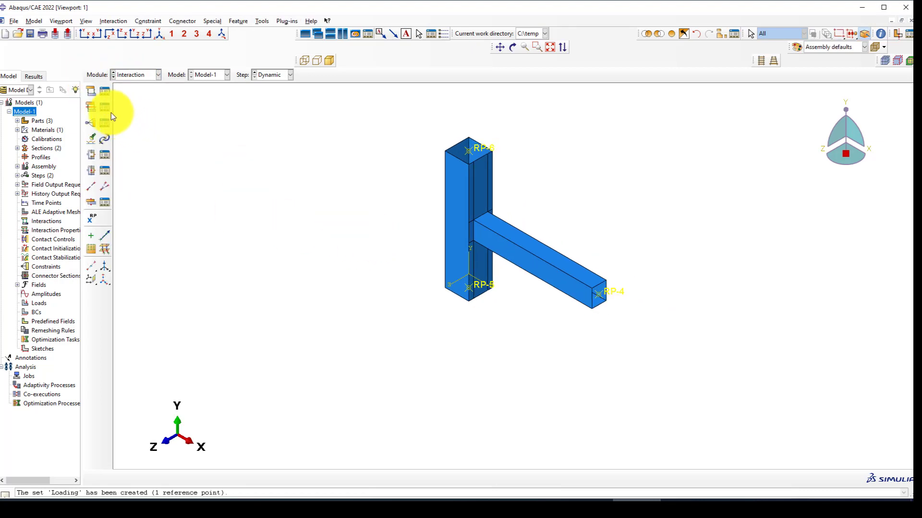
scroll(508, 227, up, 2)
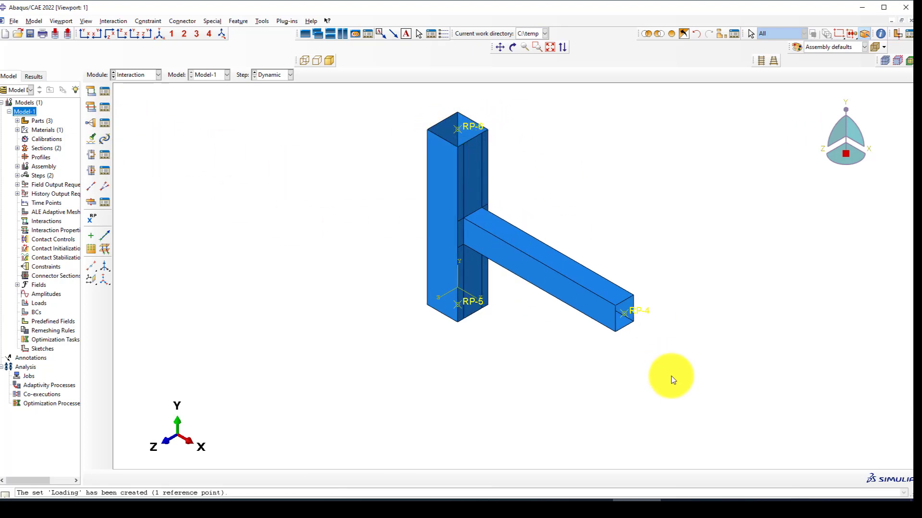
Orbit the joint to a front-on view and begin a new constraint.
ctrl+alt+drag(473, 294, 590, 222)
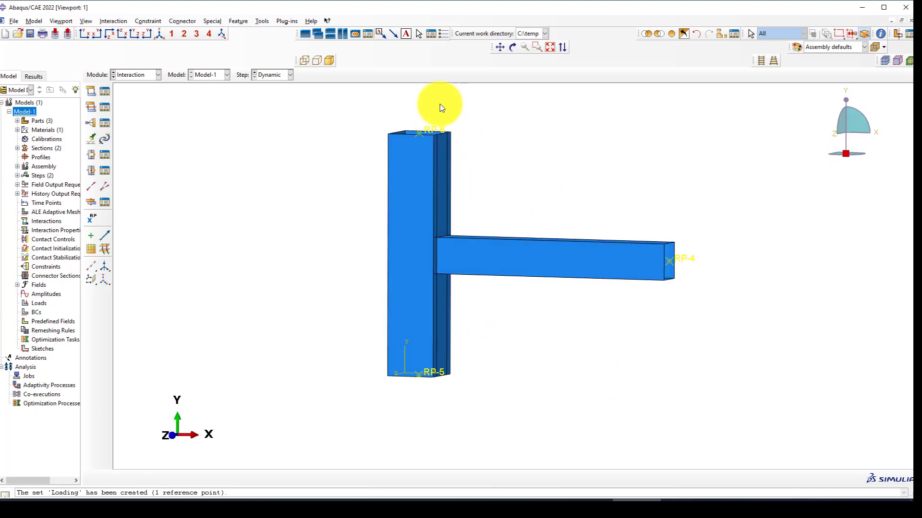
scroll(404, 205, up, 3)
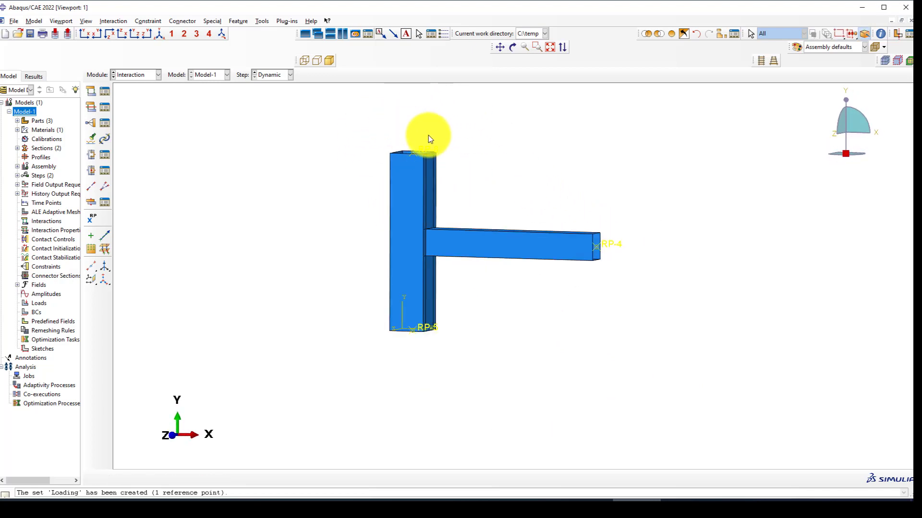
scroll(427, 133, down, 3)
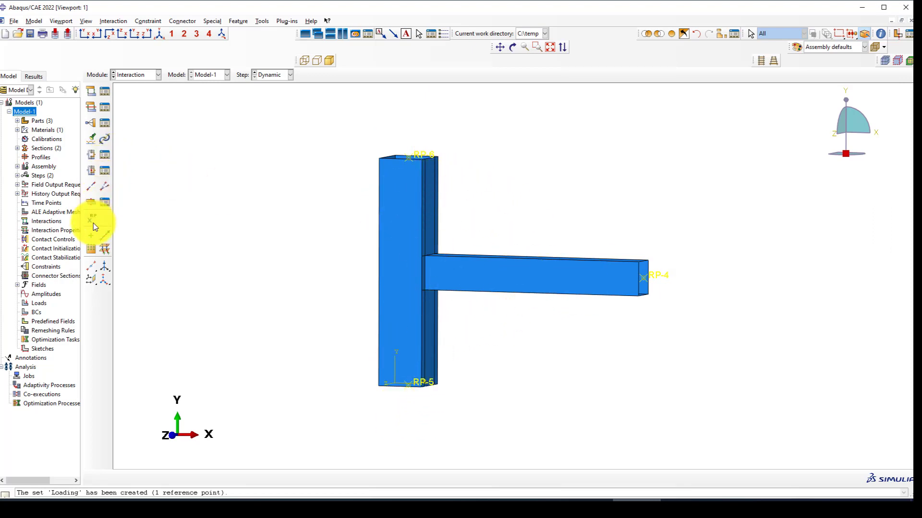
scroll(440, 144, down, 2)
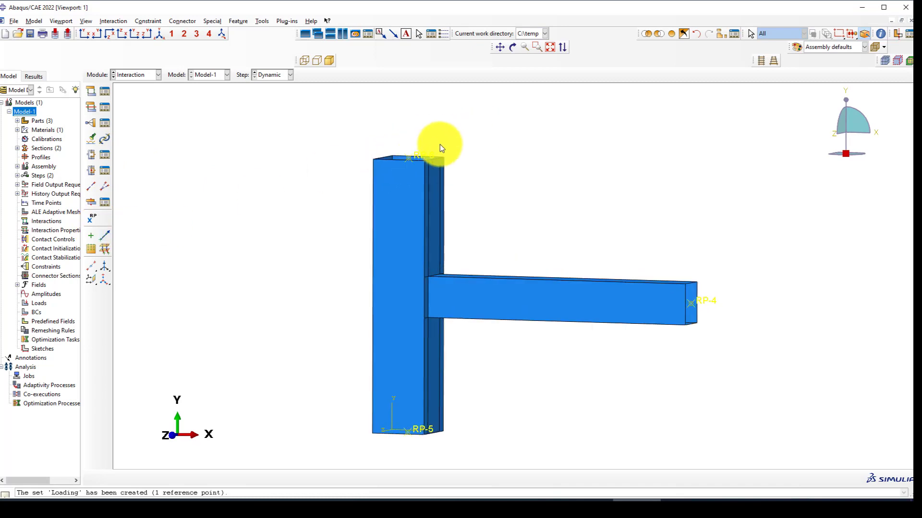
scroll(439, 157, down, 1)
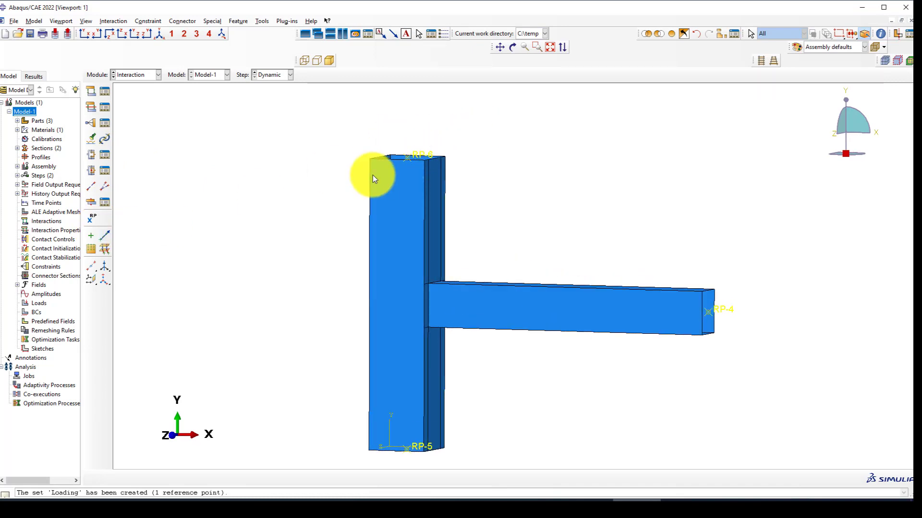
click(413, 156)
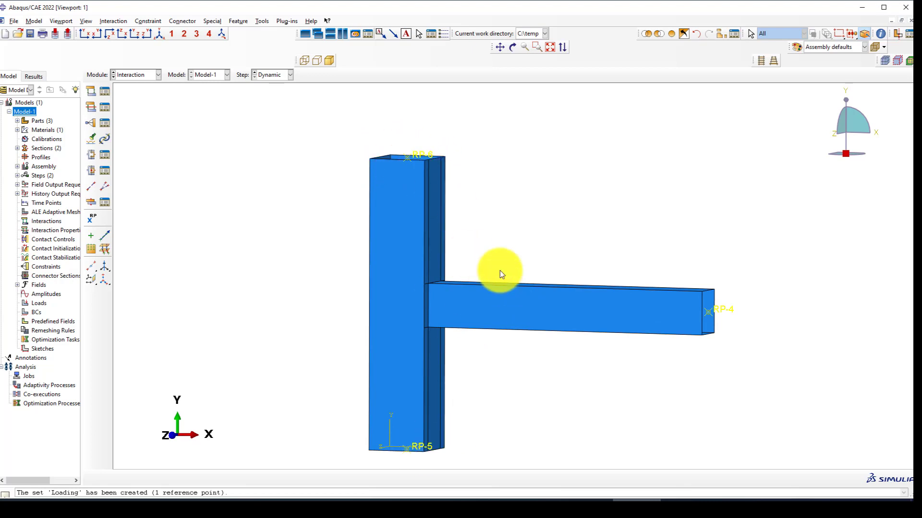
click(92, 121)
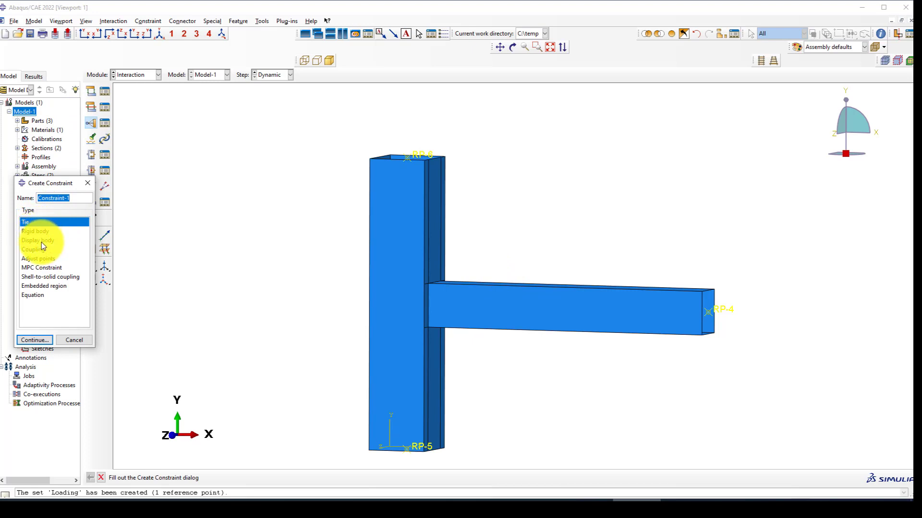
Settle on the MPC Constraint type after comparing Coupling and Tie, and show an isometric view.
click(34, 268)
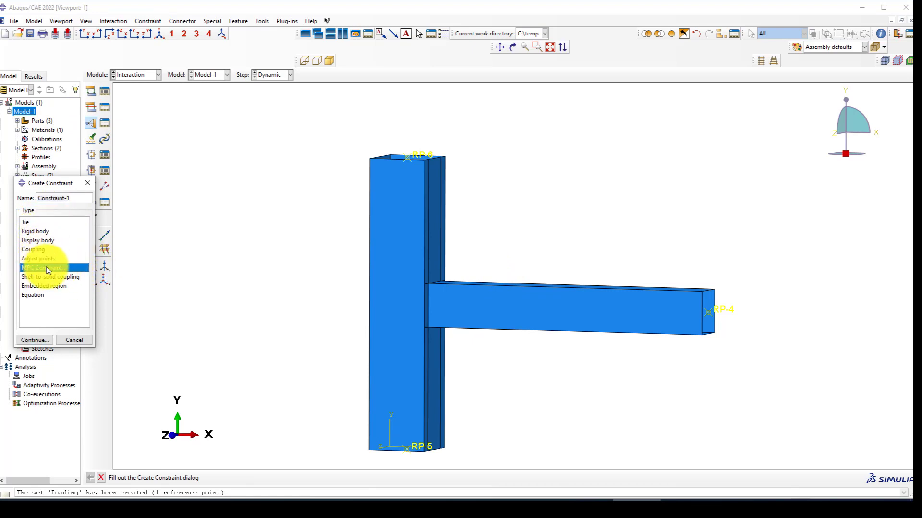
click(31, 250)
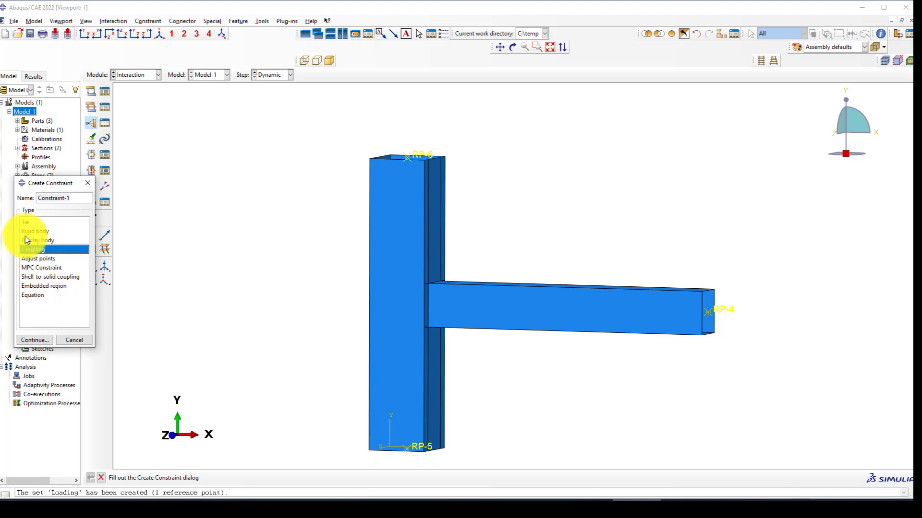
click(26, 222)
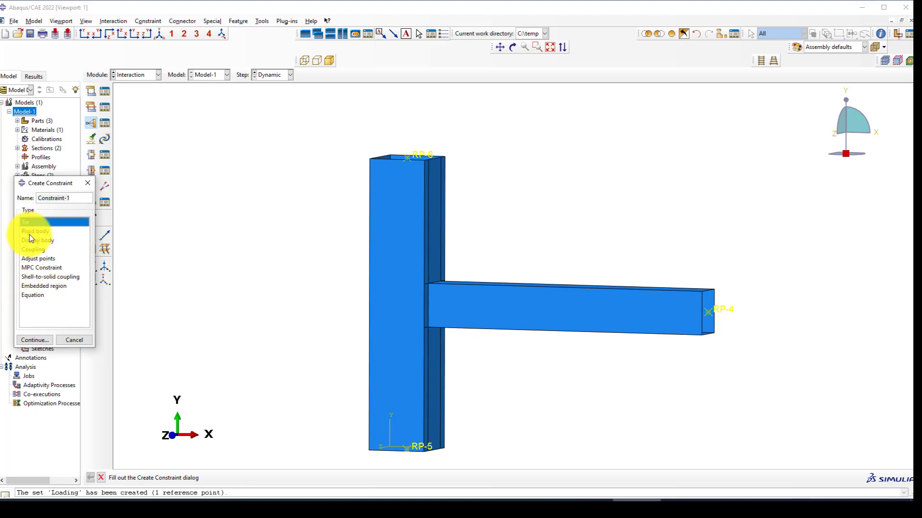
click(36, 268)
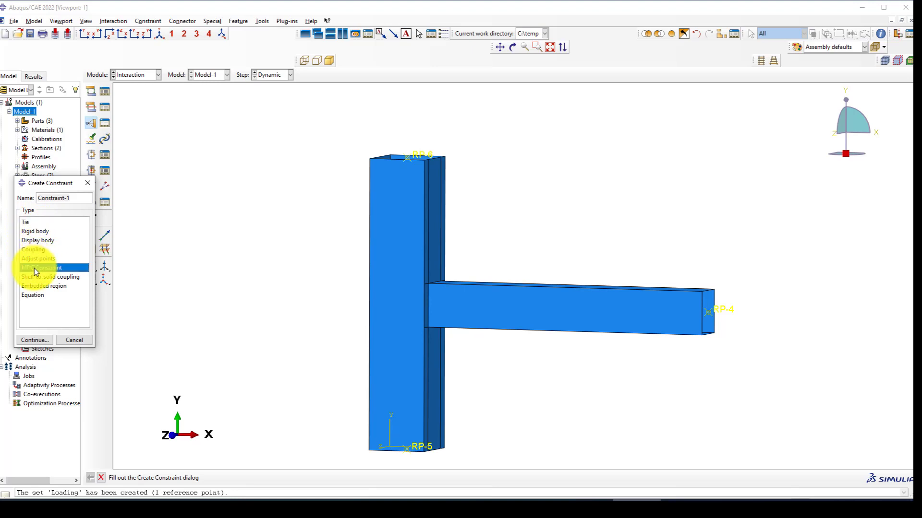
click(42, 339)
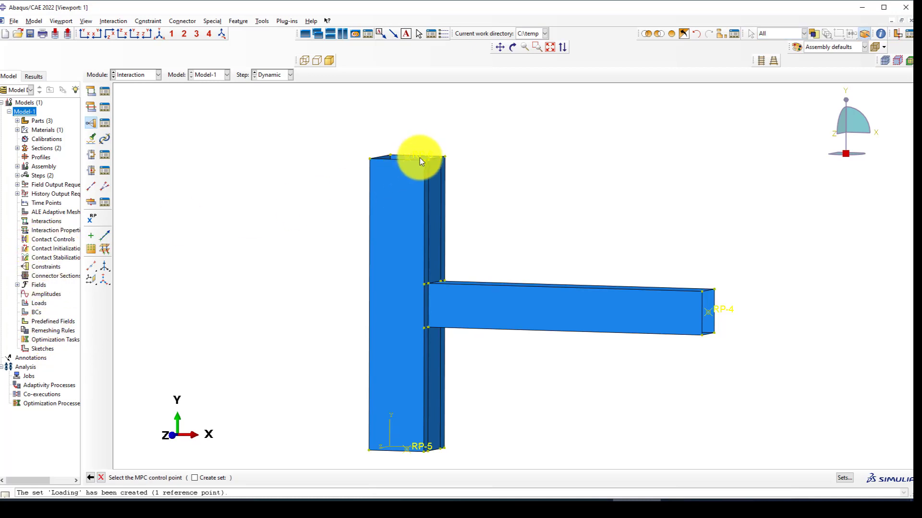
scroll(420, 158, down, 2)
click(160, 33)
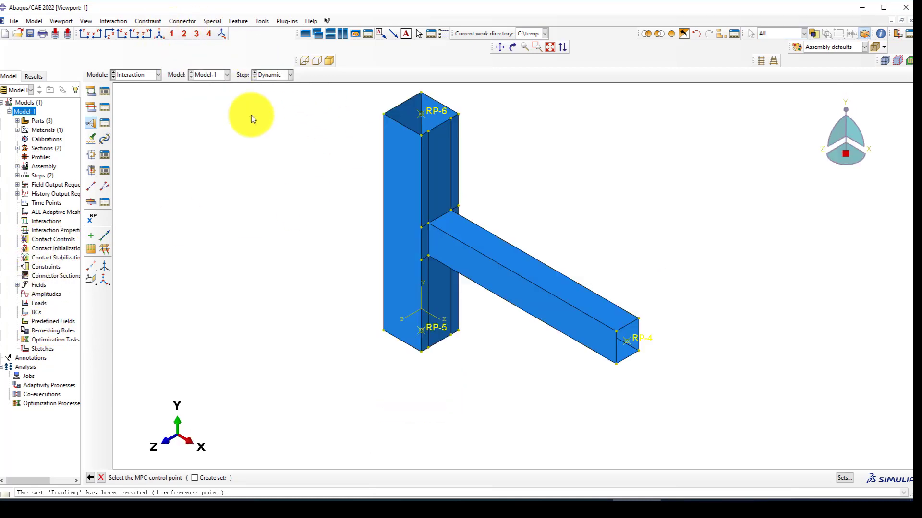
Make a Beam MPC with control point RP-6 and the two column-top edges.
click(434, 108)
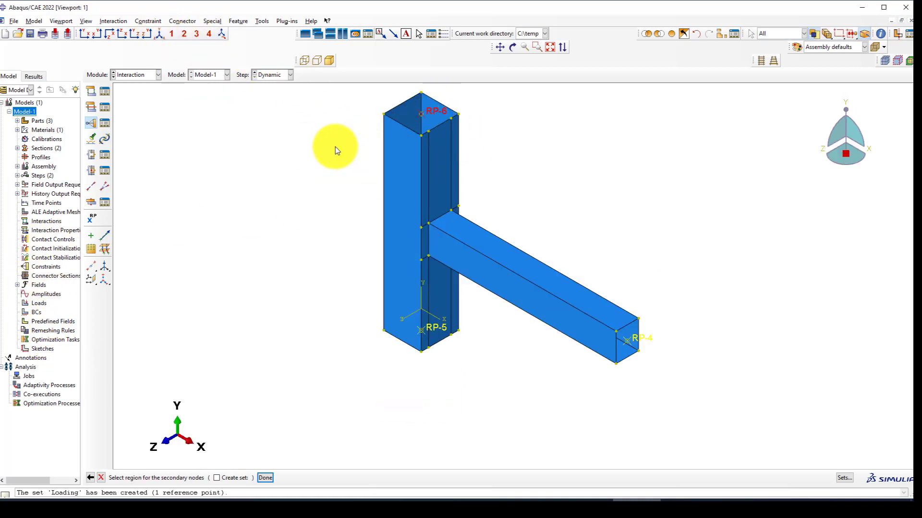
click(452, 109)
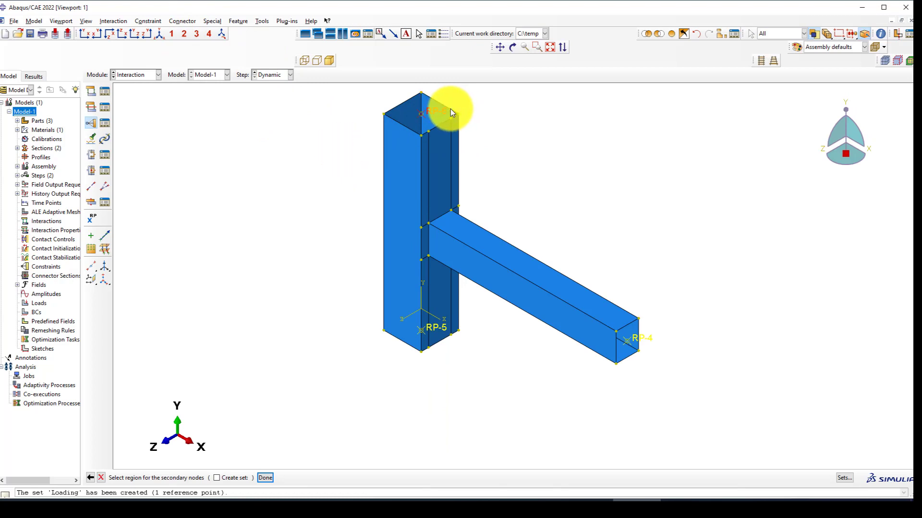
shift+click(398, 123)
scroll(429, 134, up, 1)
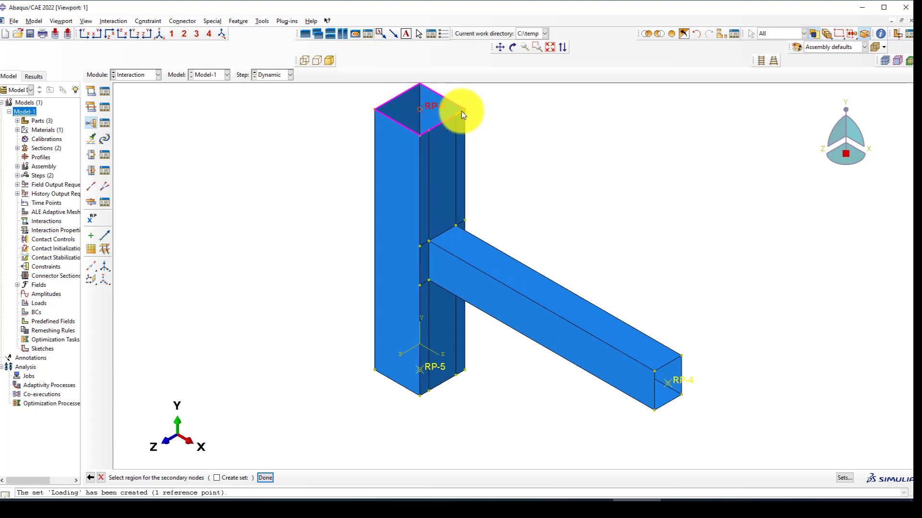
middle_click(312, 140)
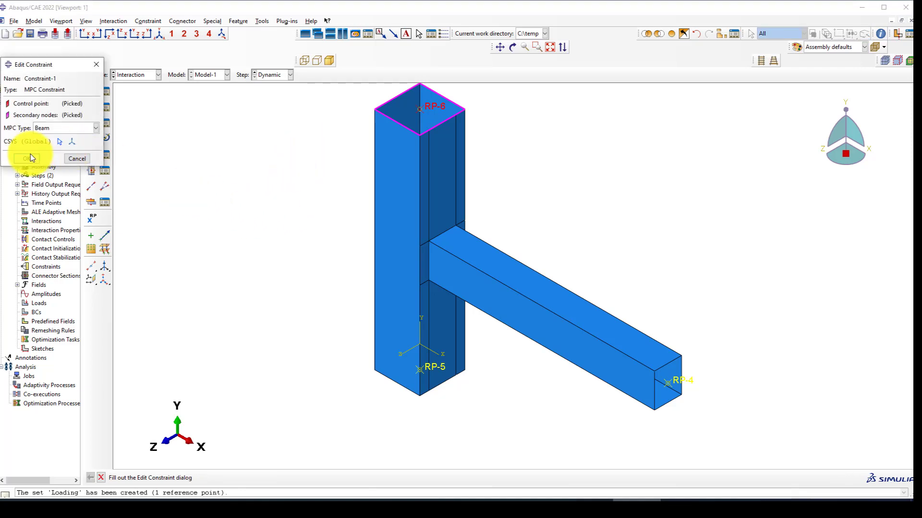
click(28, 159)
scroll(416, 120, down, 1)
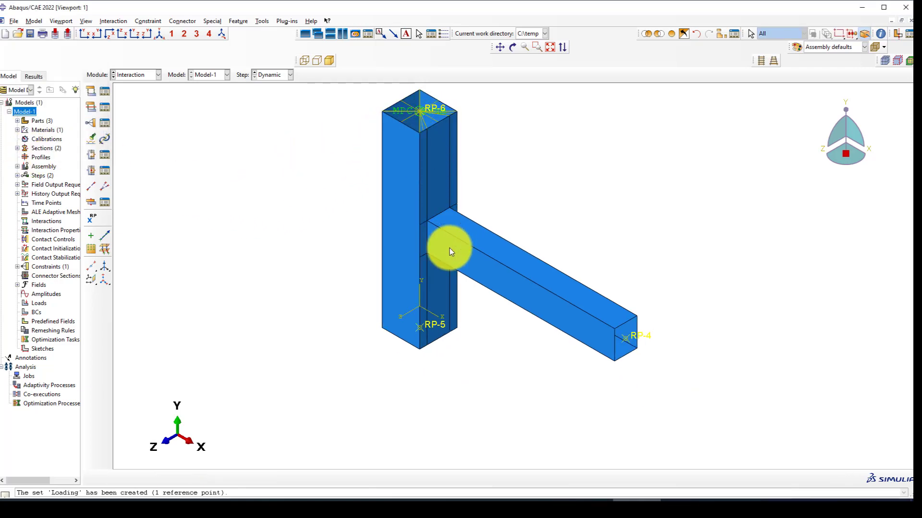
Rotate and zoom the view to bring RP-5 and the column's lower end into view.
ctrl+alt+right_drag(449, 248, 494, 139)
scroll(390, 324, up, 1)
scroll(407, 327, down, 2)
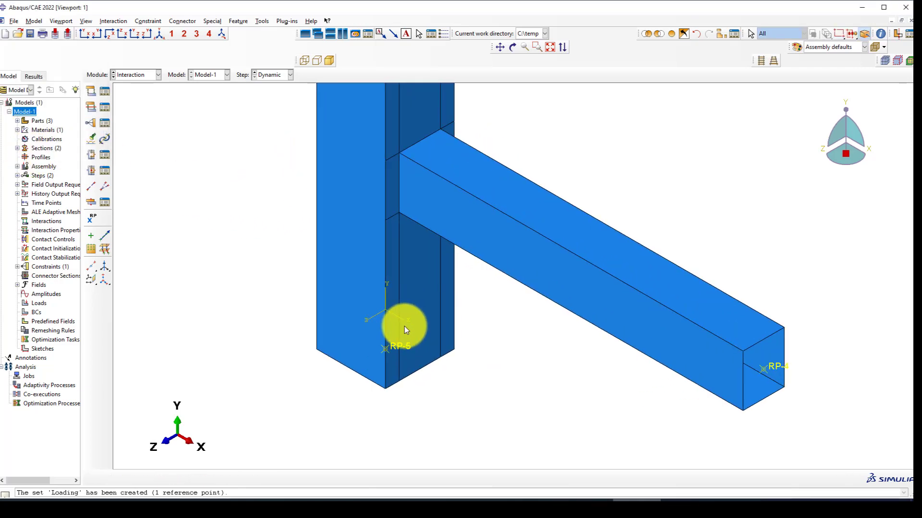
click(512, 47)
drag(449, 294, 449, 258)
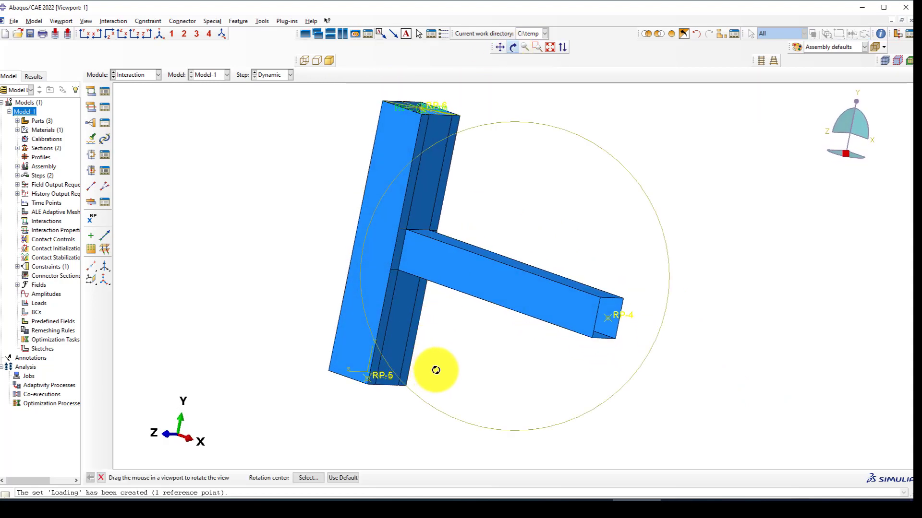
drag(434, 368, 439, 308)
drag(421, 185, 356, 350)
scroll(350, 355, up, 3)
scroll(329, 330, up, 2)
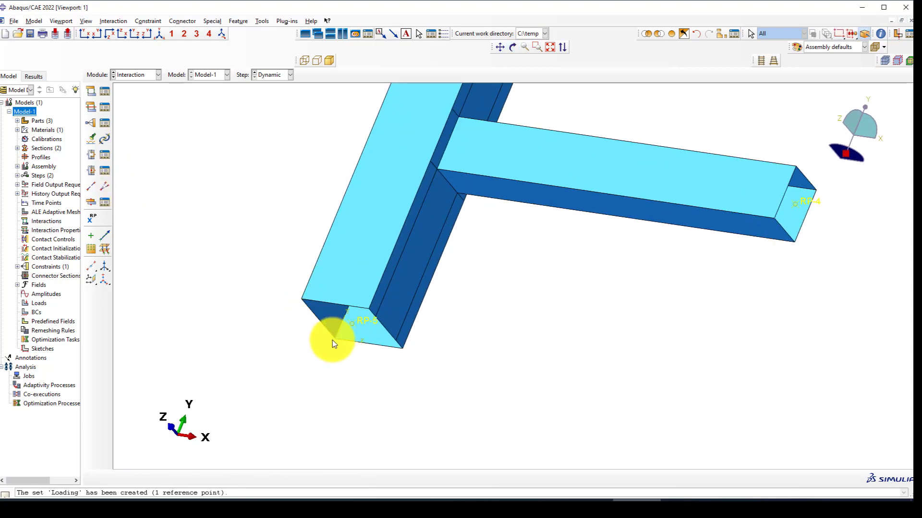
Create Constraint-2, a Beam MPC tying RP-5 to the column's bottom end-face edges.
click(90, 123)
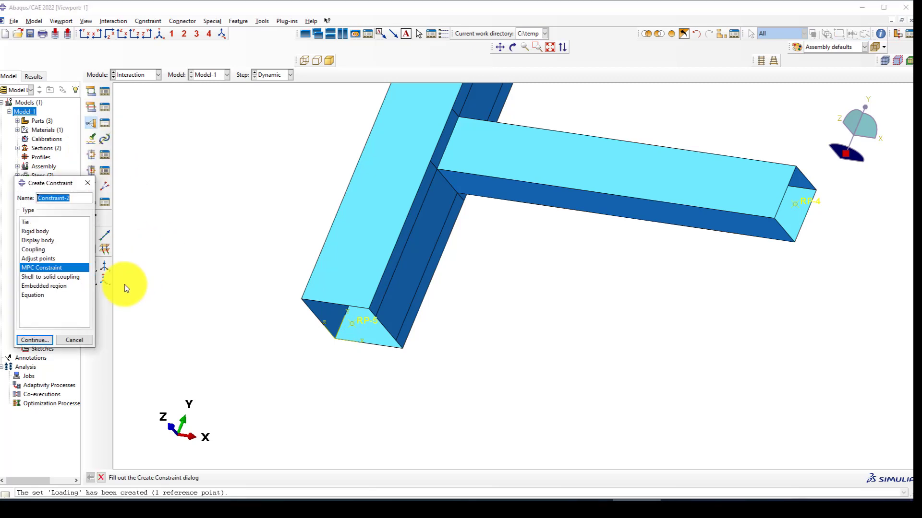
click(34, 340)
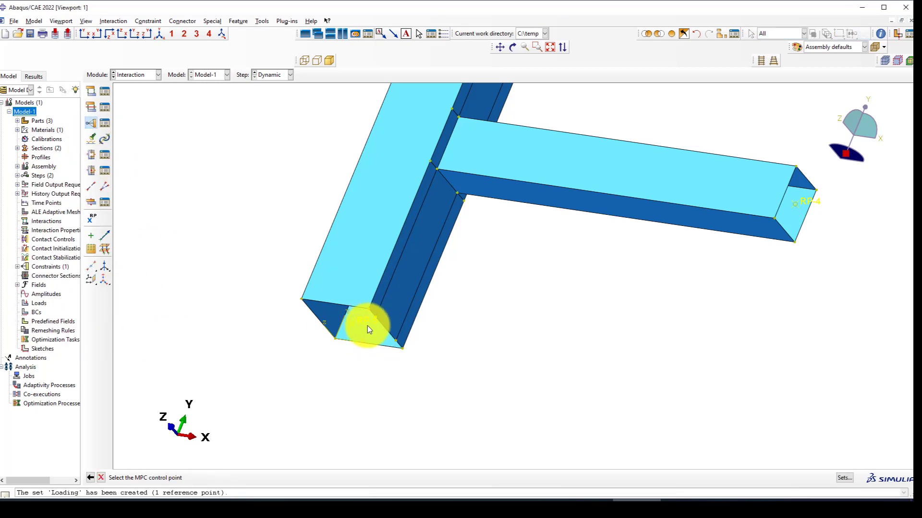
click(353, 323)
scroll(331, 359, up, 1)
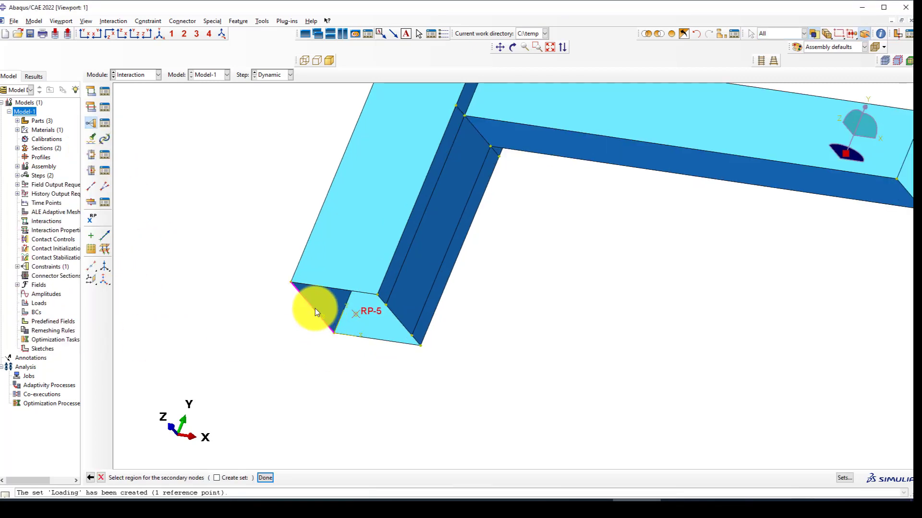
scroll(384, 304, up, 1)
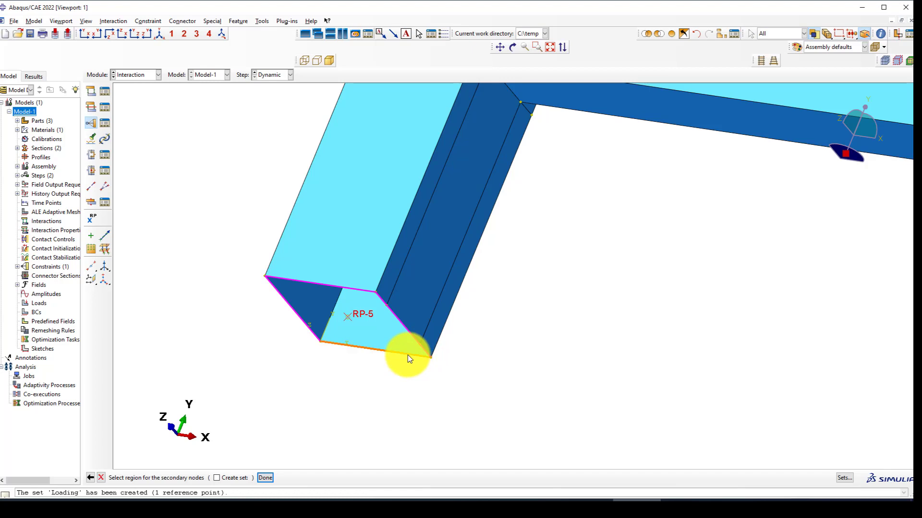
middle_click(367, 309)
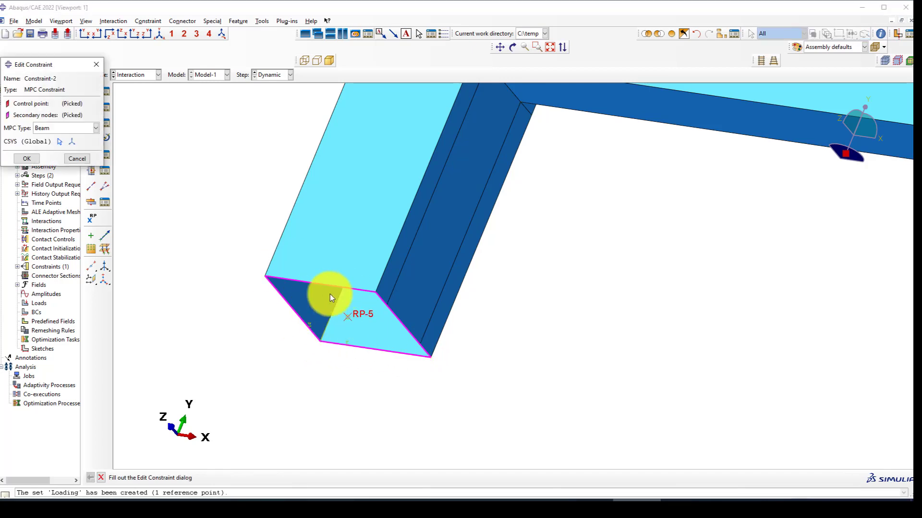
click(30, 158)
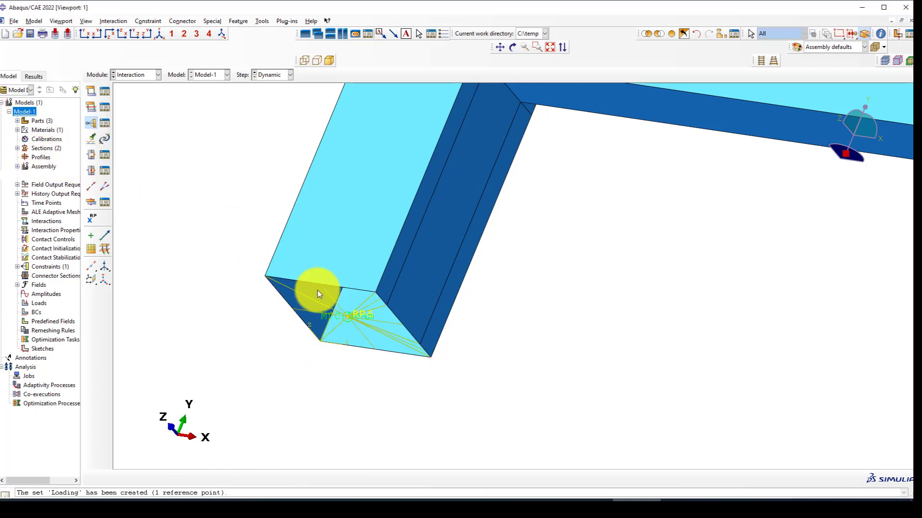
scroll(318, 290, down, 2)
Create Constraint-3, a Beam MPC tying RP-4 to the two edges of the beam's free end.
click(159, 34)
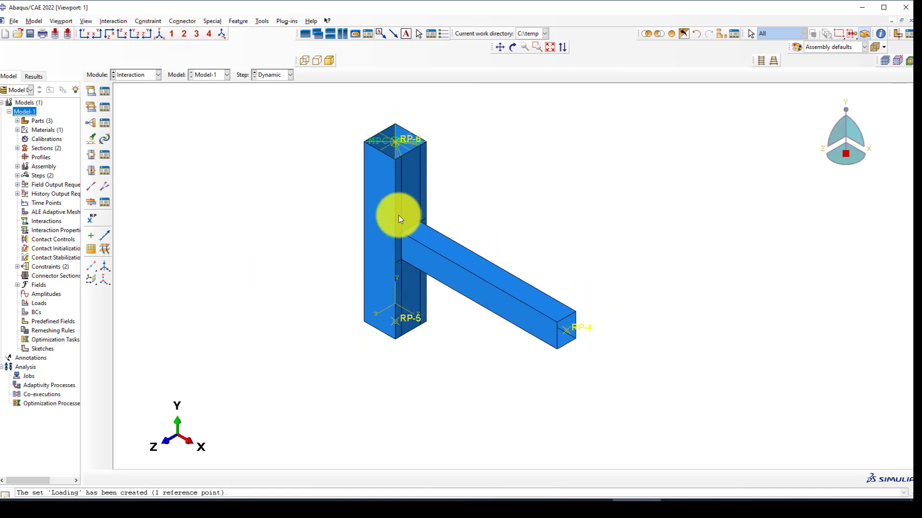
scroll(528, 336, up, 4)
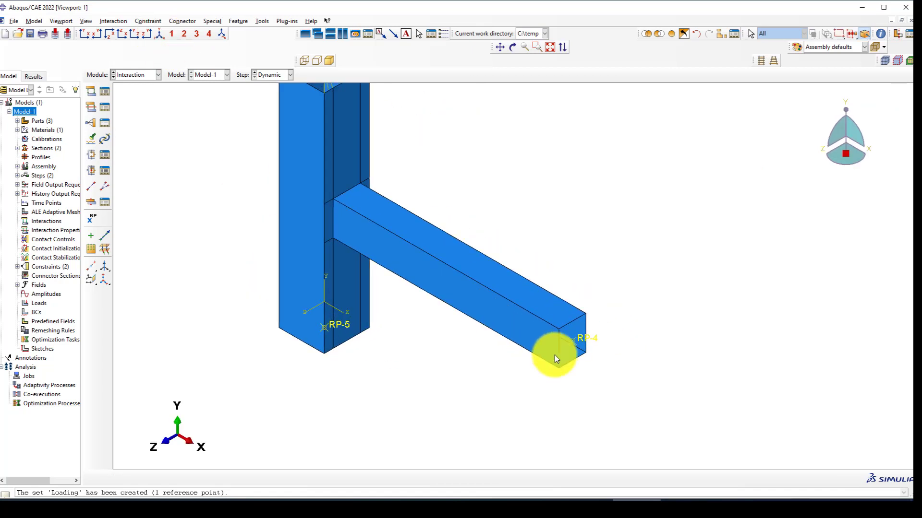
click(91, 124)
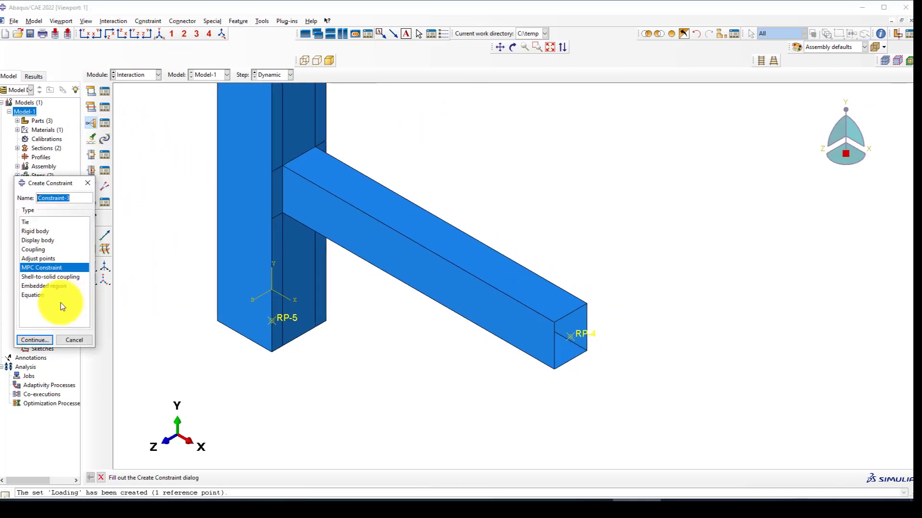
click(37, 338)
scroll(575, 338, up, 2)
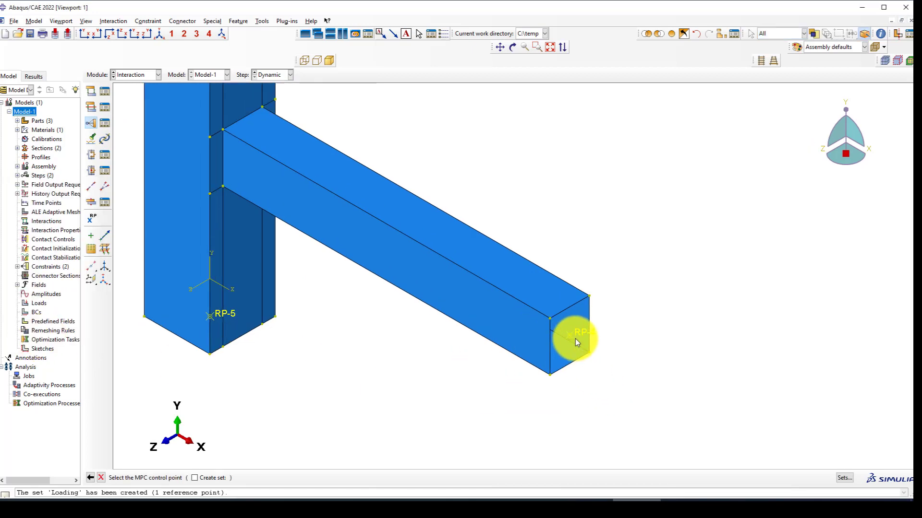
click(576, 336)
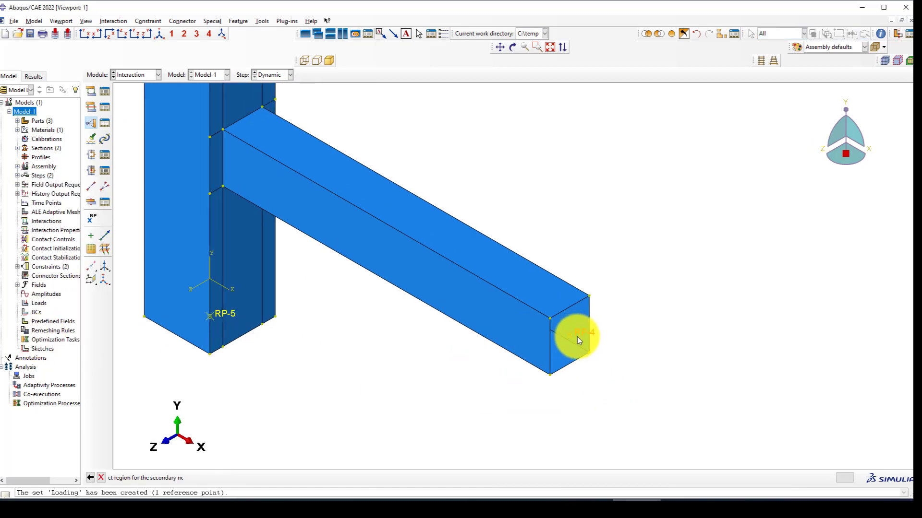
click(589, 308)
shift+click(550, 337)
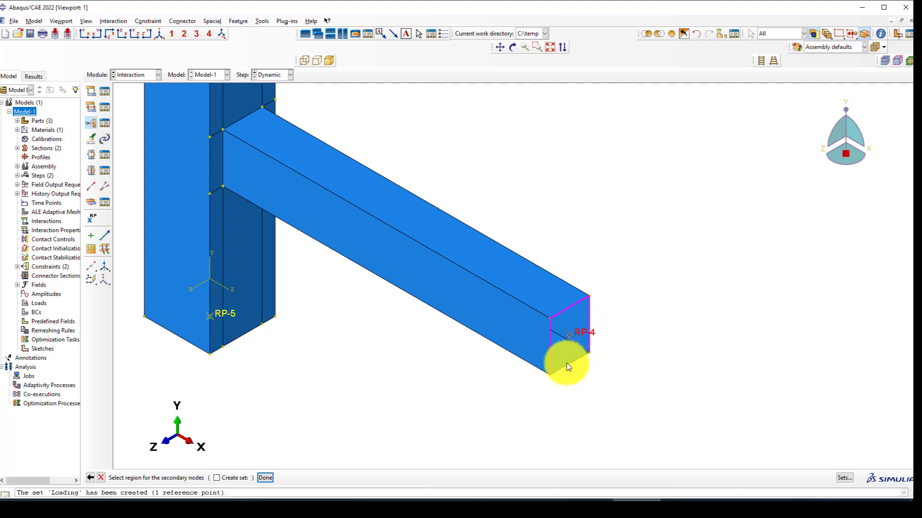
middle_click(441, 358)
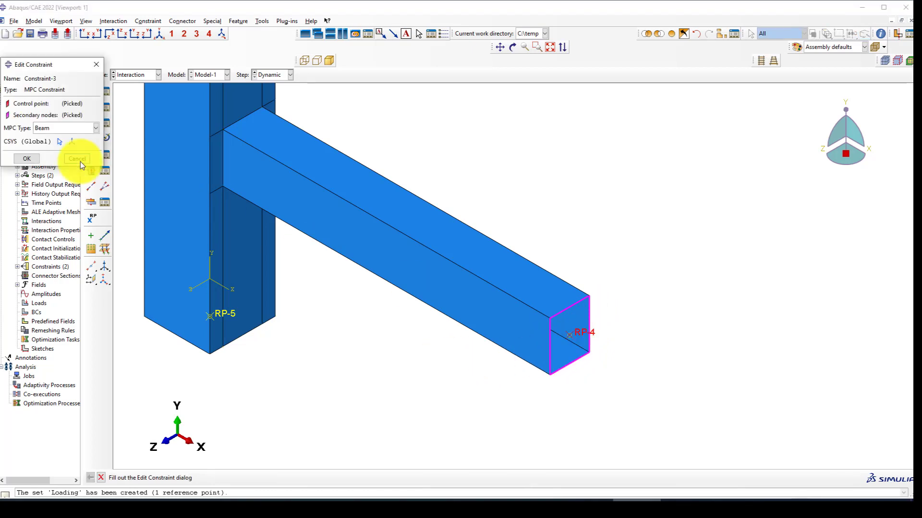
click(26, 158)
scroll(528, 336, down, 5)
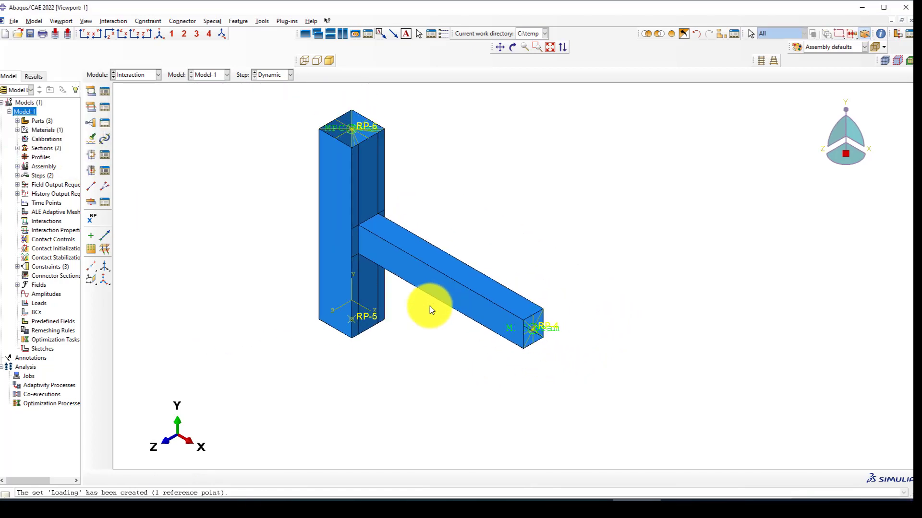
Tilt the model to check the constraints, then switch to the Load module.
ctrl+alt+drag(522, 350, 390, 258)
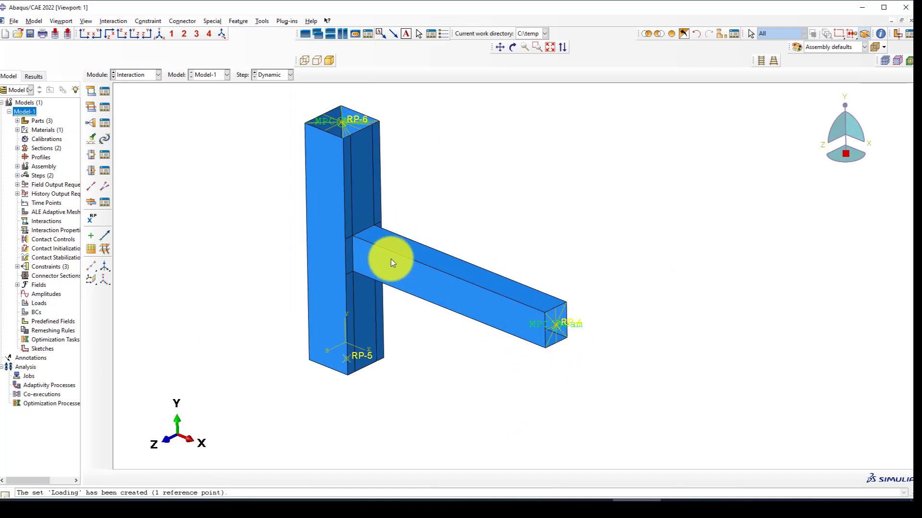
scroll(388, 252, up, 2)
click(128, 74)
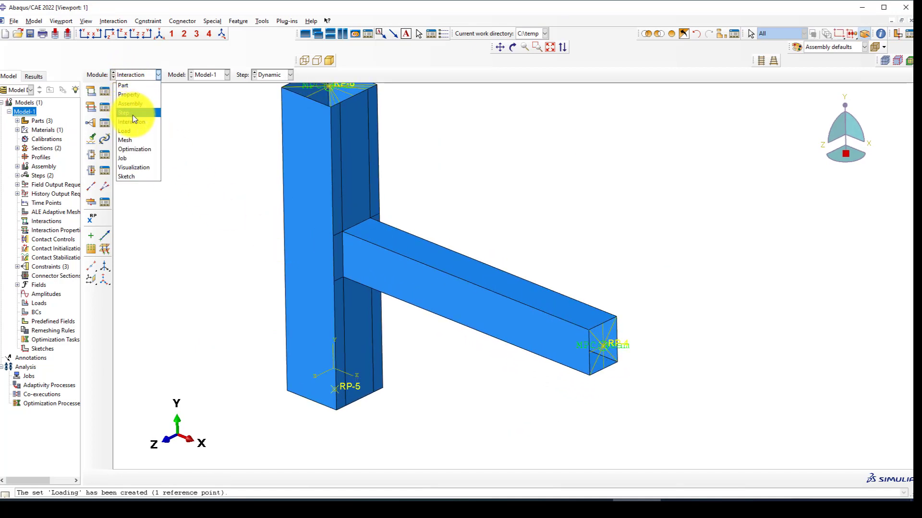
click(130, 130)
scroll(476, 326, down, 2)
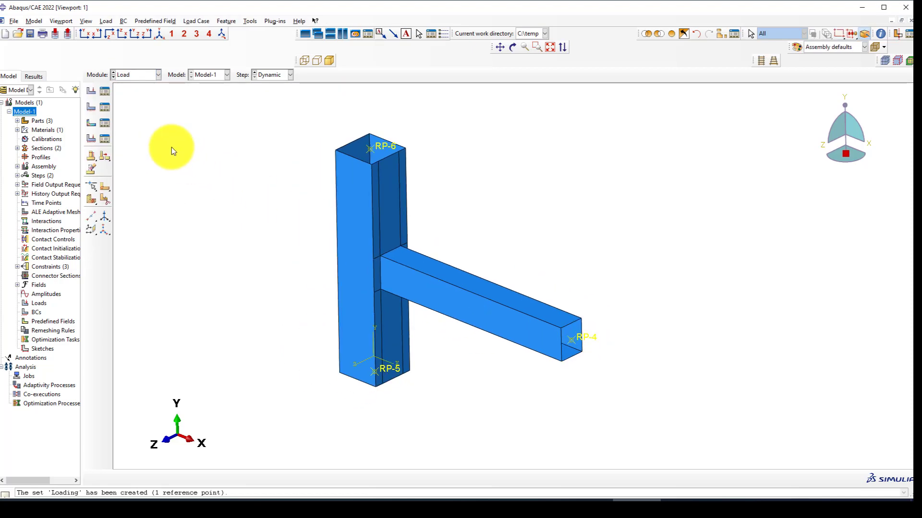
Create BC-1 in the Initial step, fixing the column's left side face with ENCASTRE.
click(97, 111)
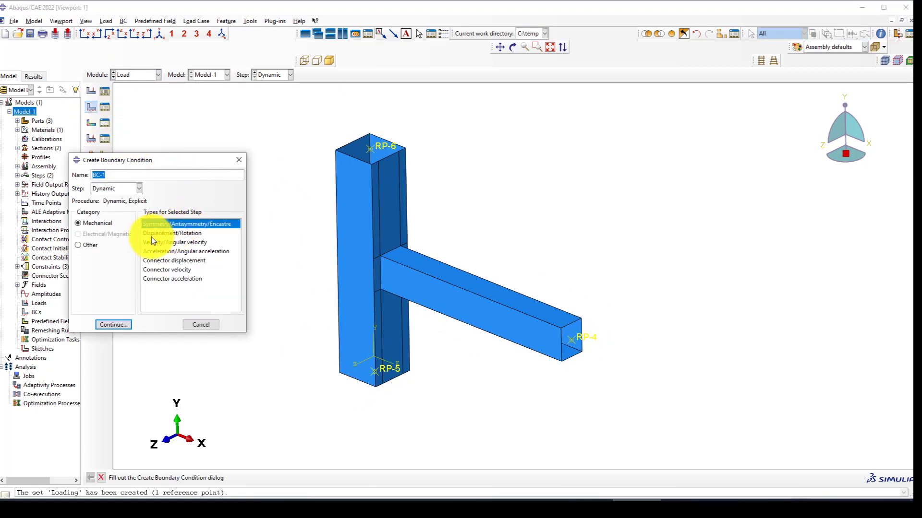
click(139, 188)
click(119, 198)
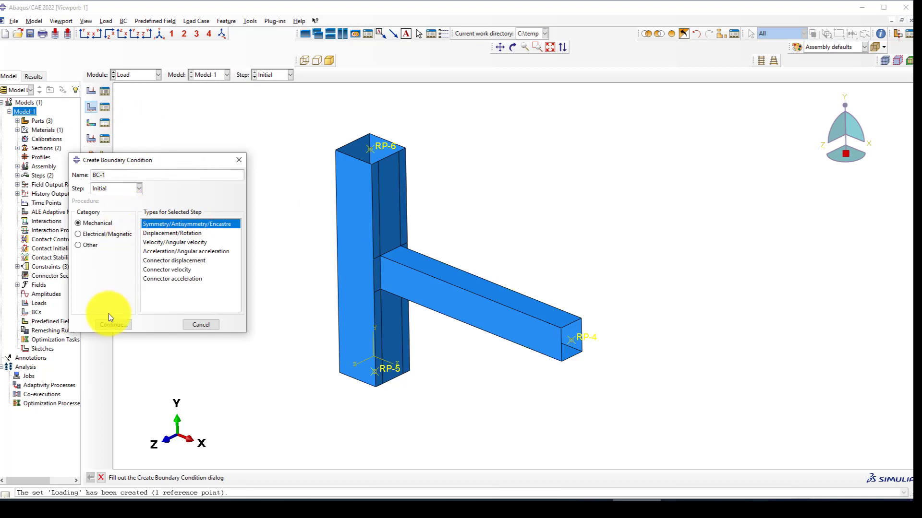
click(125, 324)
ctrl+alt+drag(385, 338, 490, 331)
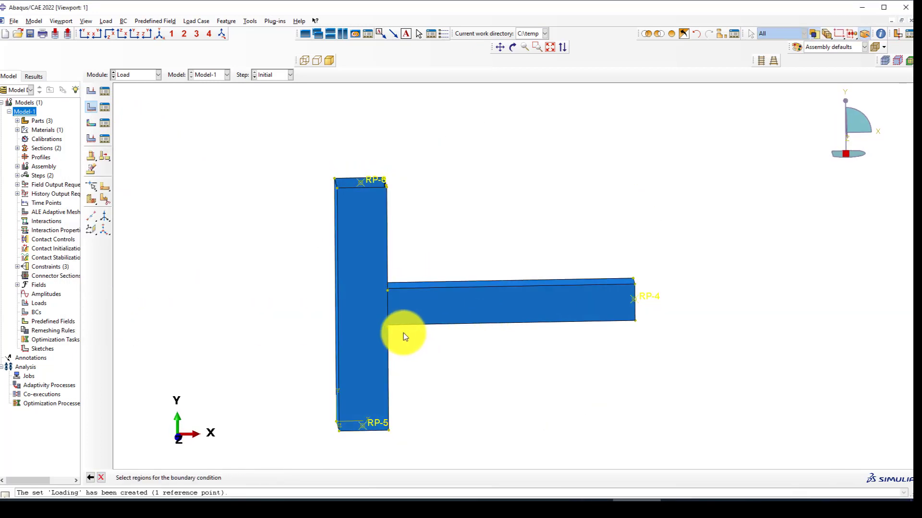
scroll(380, 317, up, 2)
mouse_move(380, 315)
ctrl+alt+mouse_down()
mouse_move(449, 304)
mouse_move(369, 318)
ctrl+alt+mouse_up()
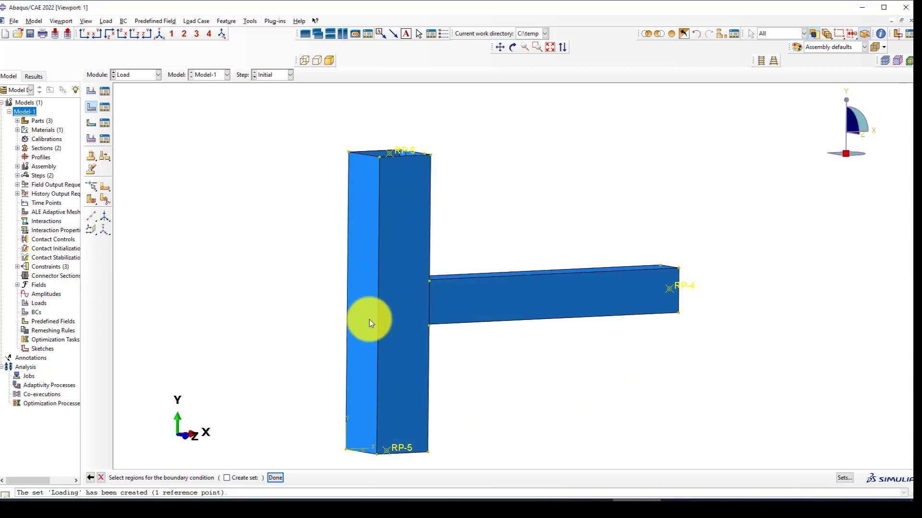
click(365, 287)
middle_click(284, 258)
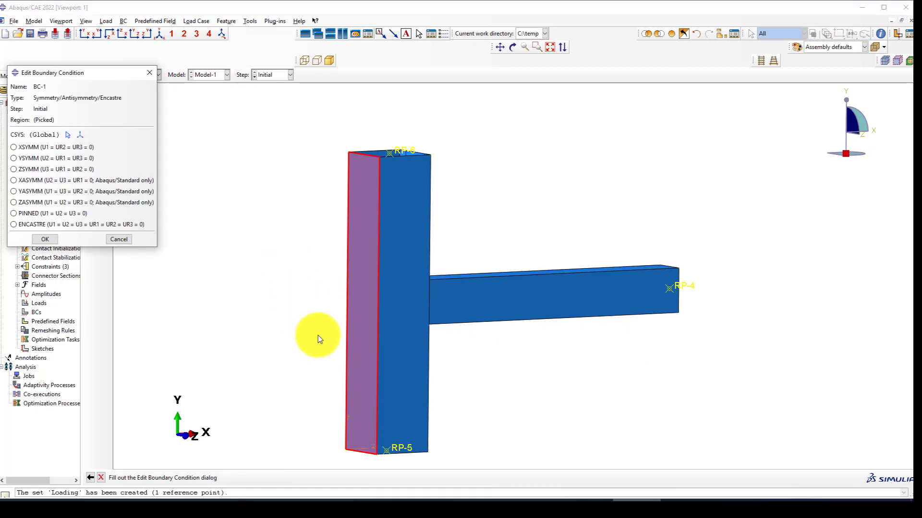
click(30, 226)
click(44, 239)
scroll(330, 192, down, 2)
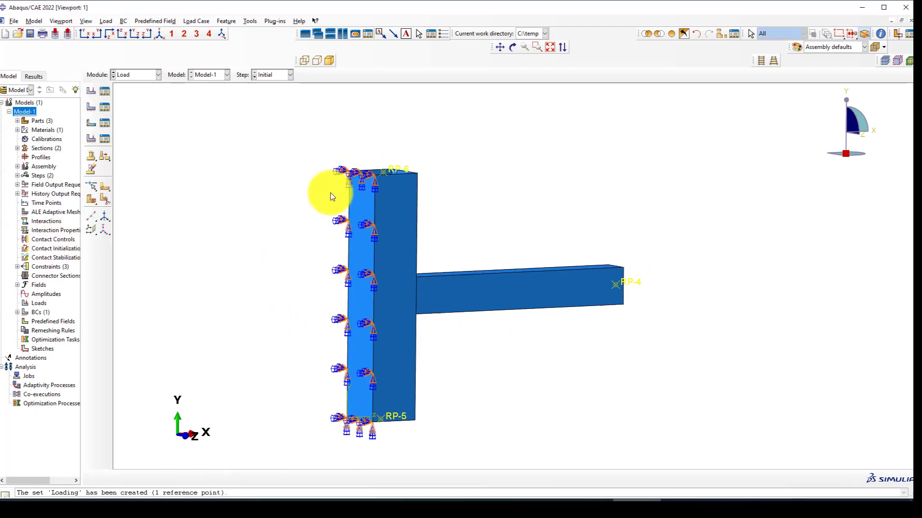
Return to the isometric view and rotate the model toward the front to inspect BC-1.
click(162, 34)
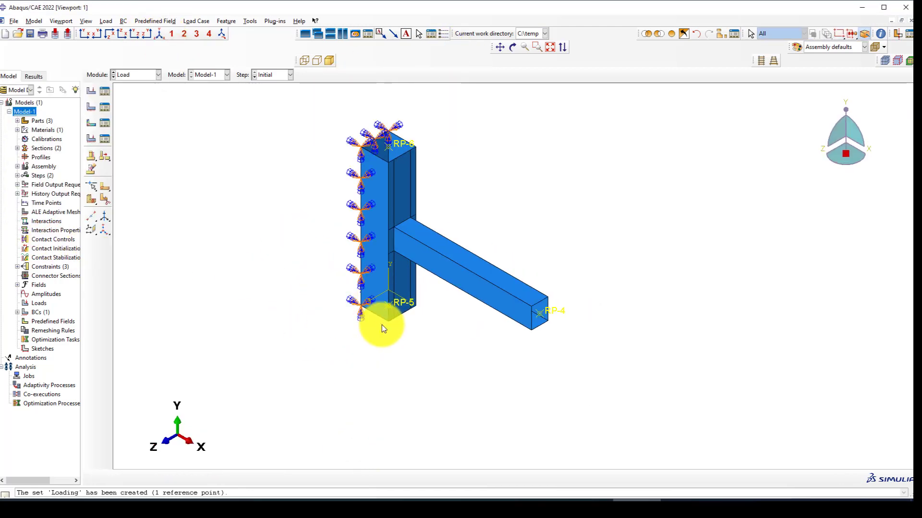
scroll(361, 149, up, 3)
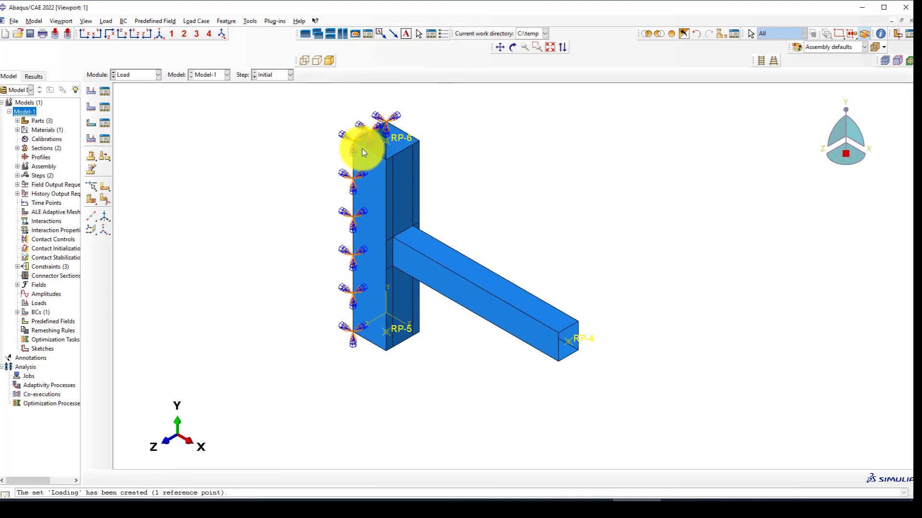
scroll(292, 247, down, 1)
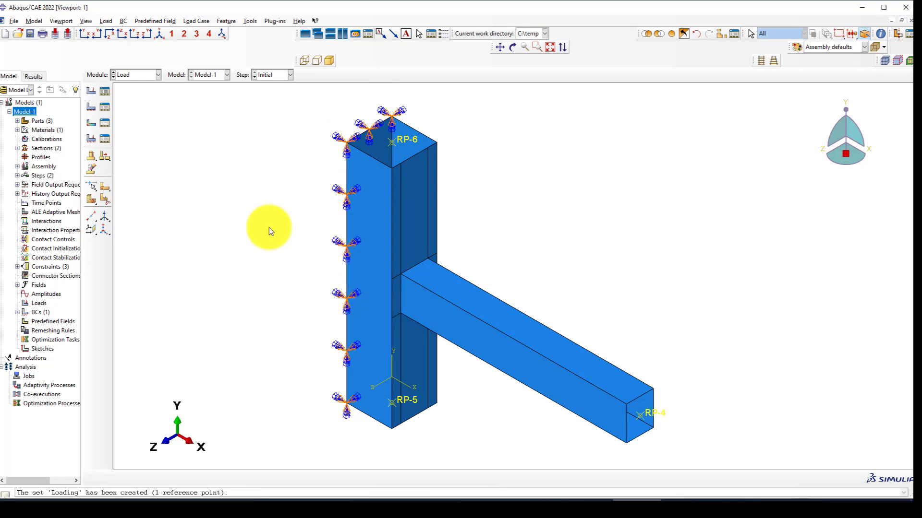
scroll(269, 230, down, 1)
click(512, 47)
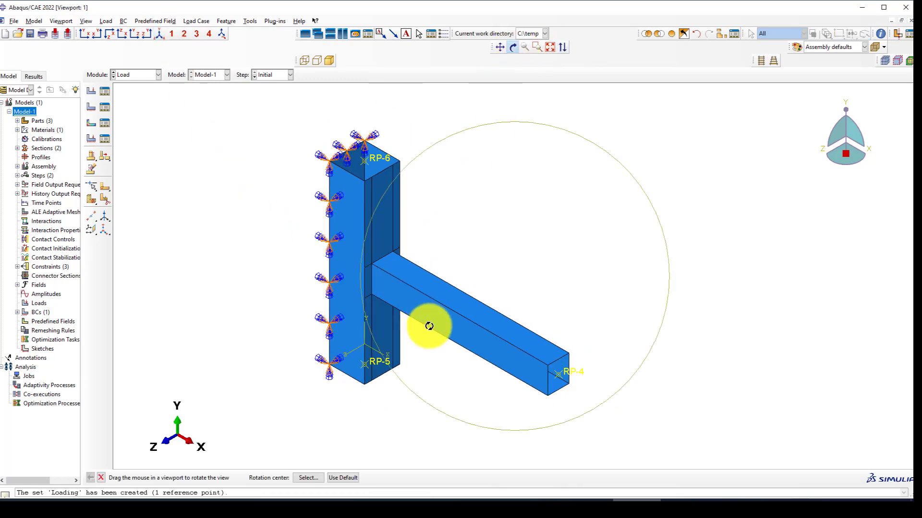
drag(429, 326, 445, 270)
key(Escape)
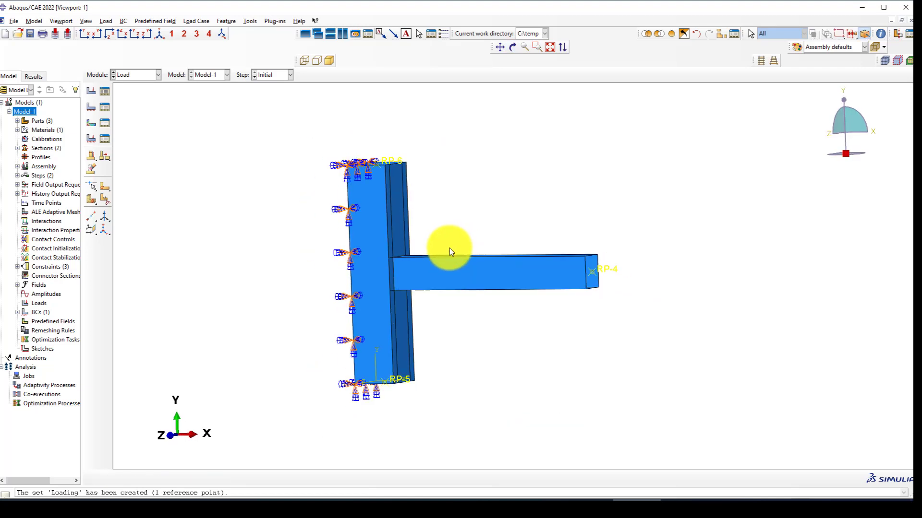
scroll(449, 250, up, 1)
Create a Displacement/Rotation condition in the Dynamic step on the Loading set with U2 = -200.
click(93, 109)
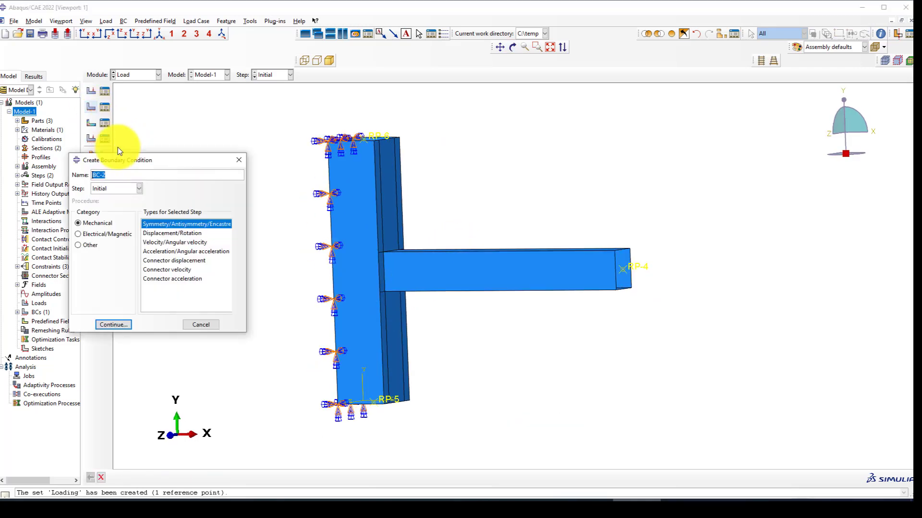
click(187, 233)
click(118, 188)
click(107, 206)
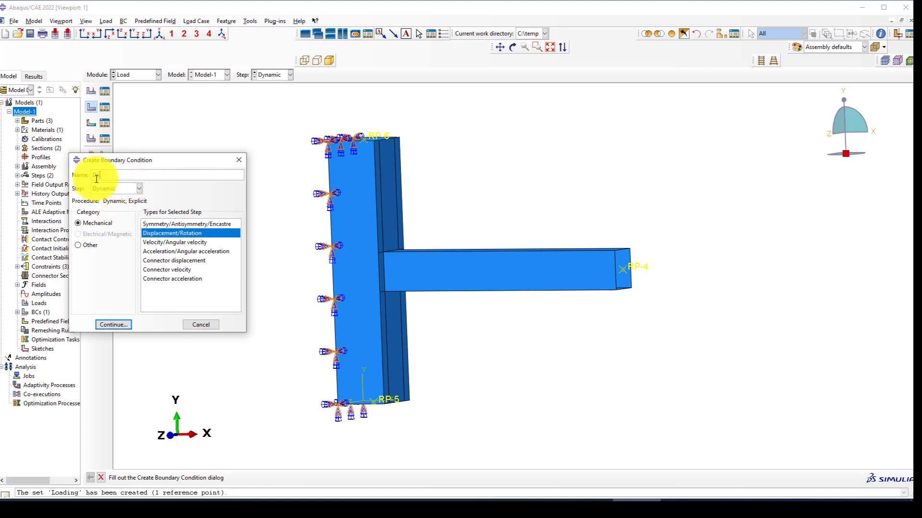
click(113, 325)
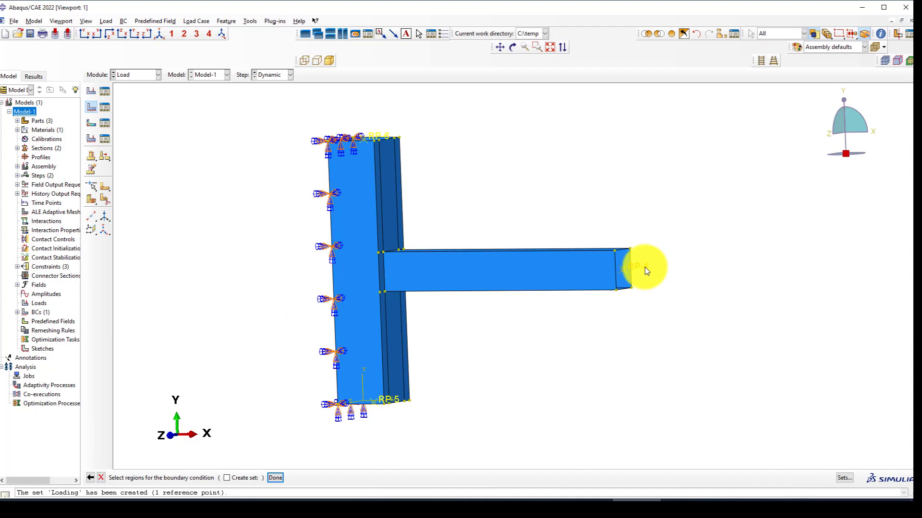
click(845, 482)
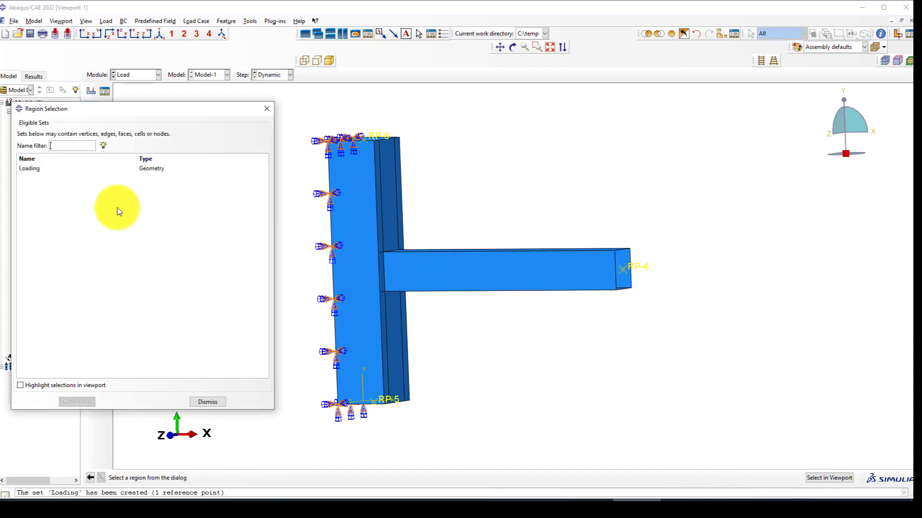
click(67, 171)
click(77, 402)
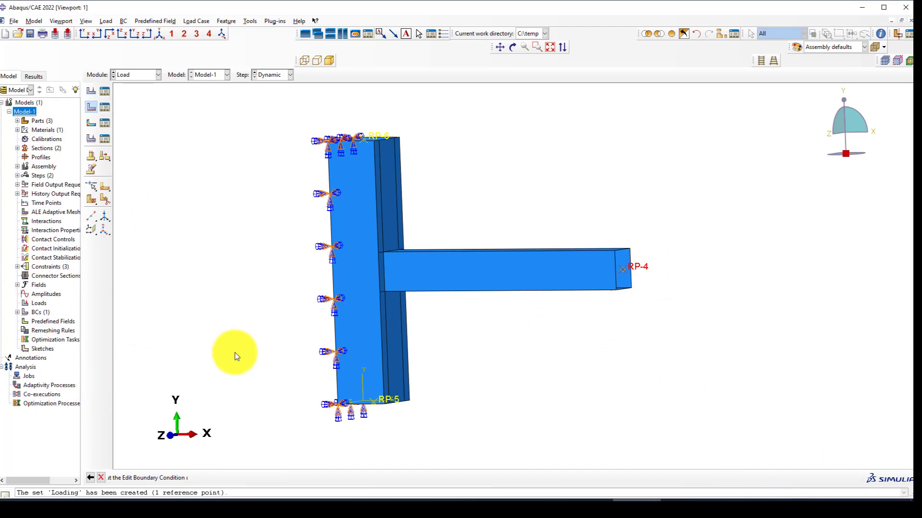
click(175, 236)
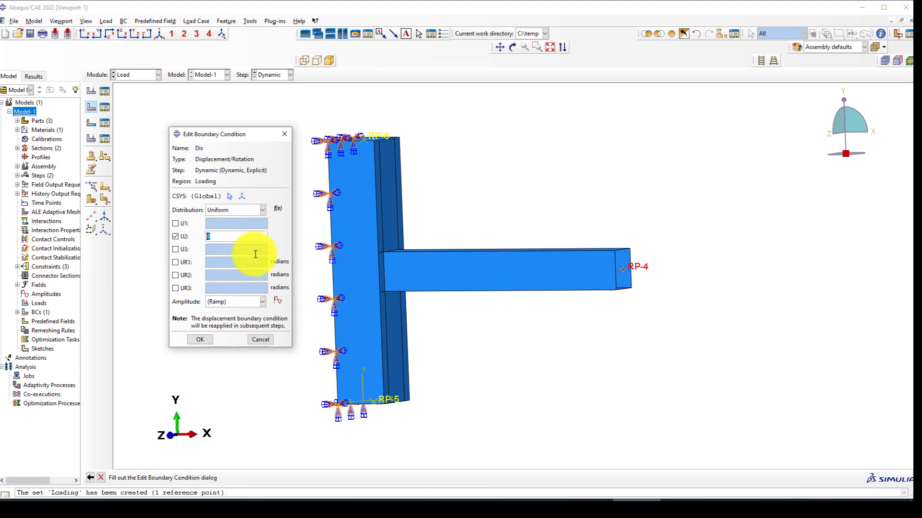
text(-)
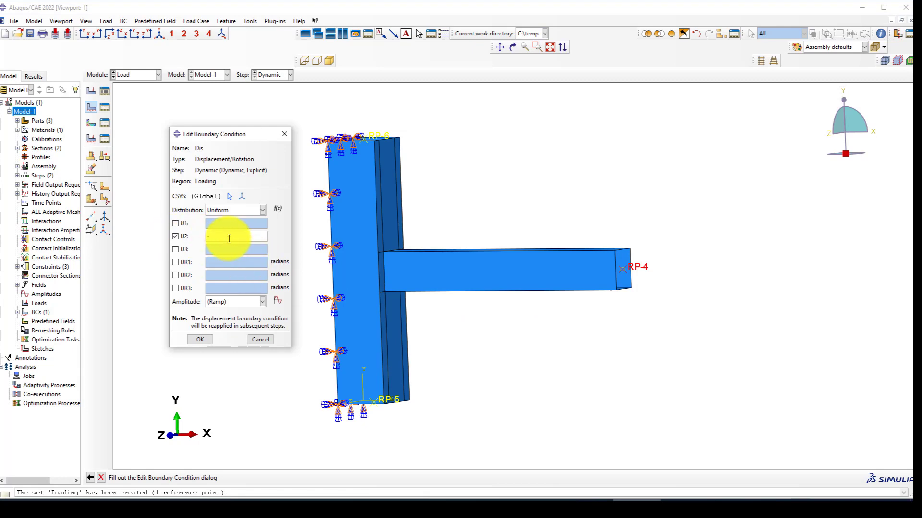
text(200)
Define tabular amplitude Amp-1 with points (0, 0) and (1, 1).
click(232, 303)
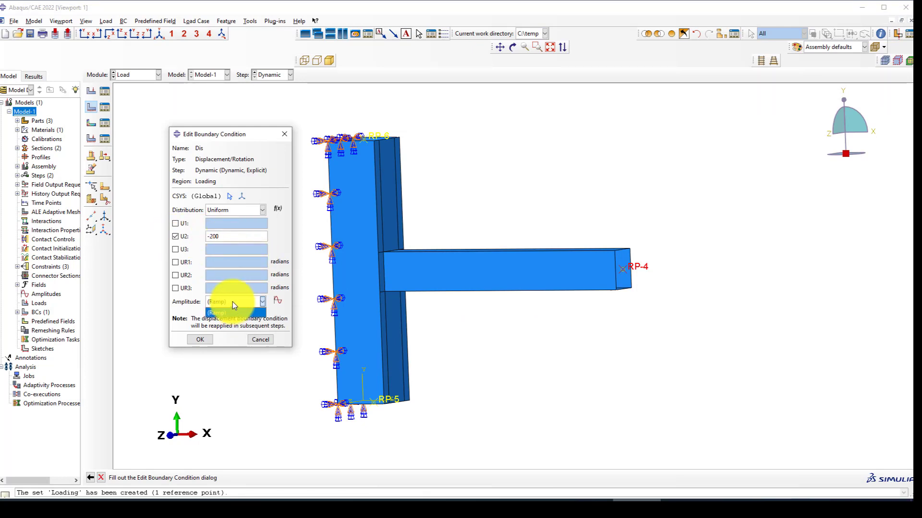
click(233, 301)
click(276, 301)
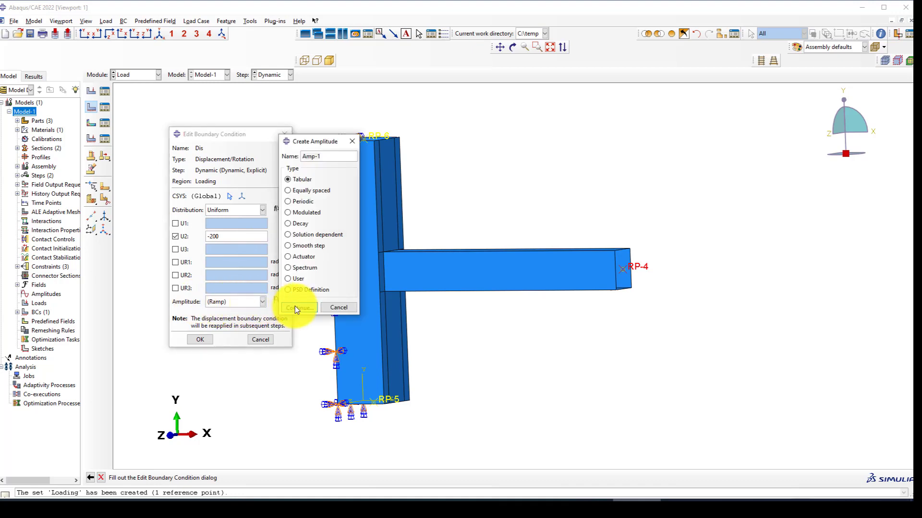
click(296, 307)
click(398, 204)
text(0)
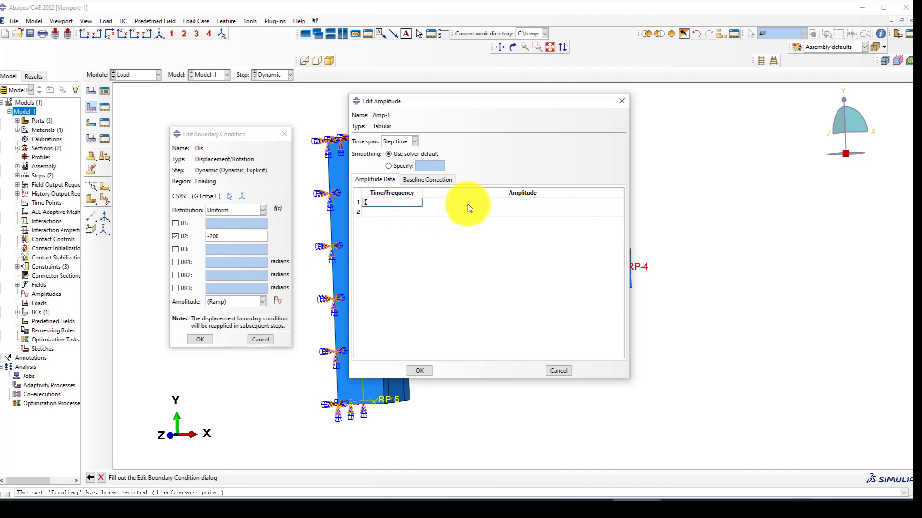
click(467, 204)
text(0)
click(403, 211)
text(1)
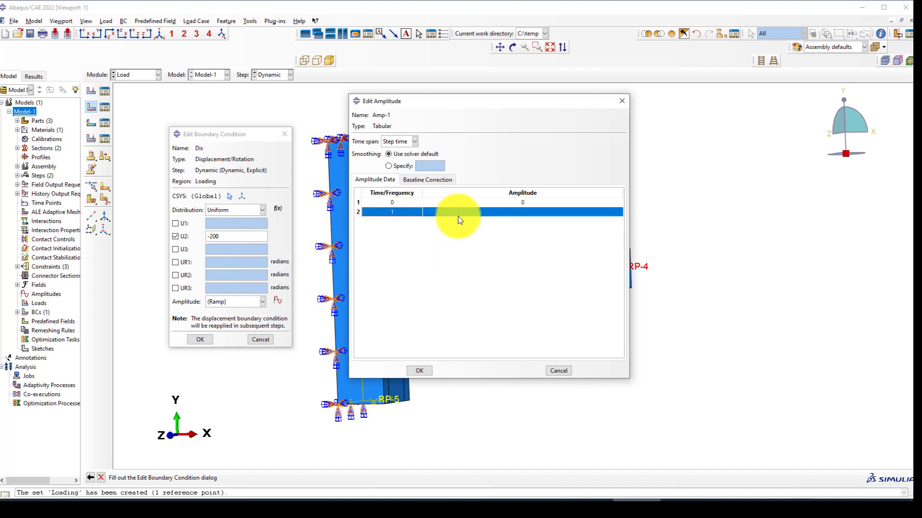
click(471, 214)
text(1)
key(Return)
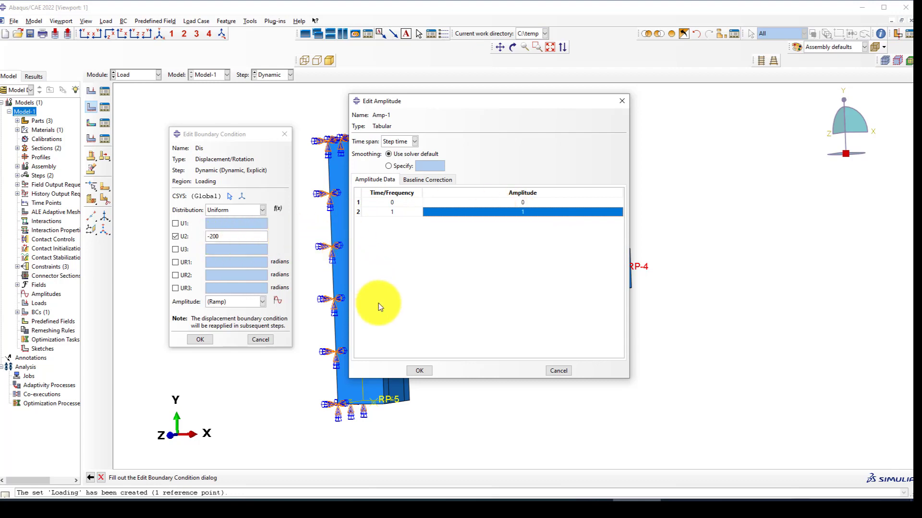
click(414, 369)
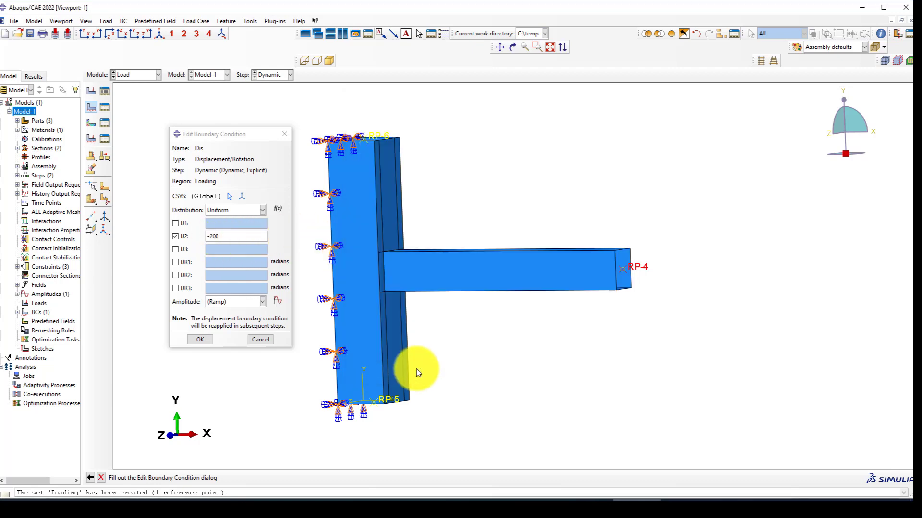
Assign Amp-1 to the displacement condition and save it.
click(224, 304)
click(220, 321)
click(201, 339)
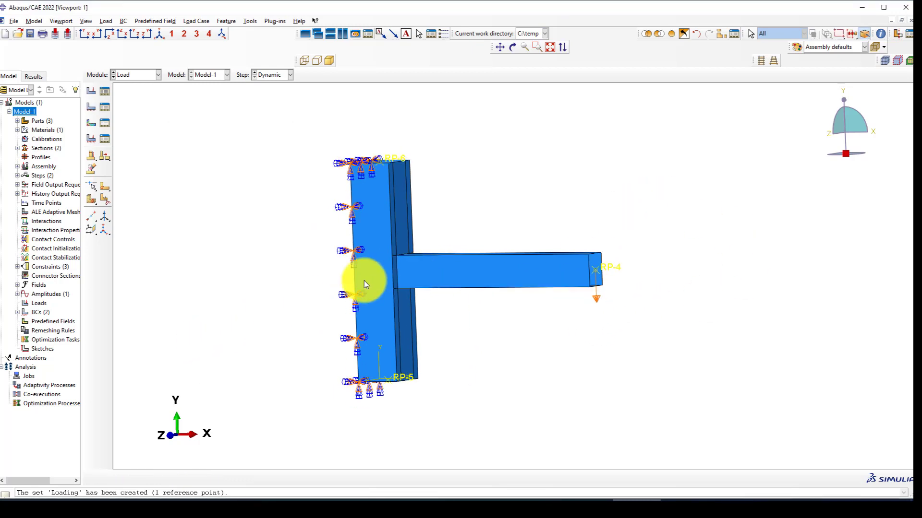
click(127, 75)
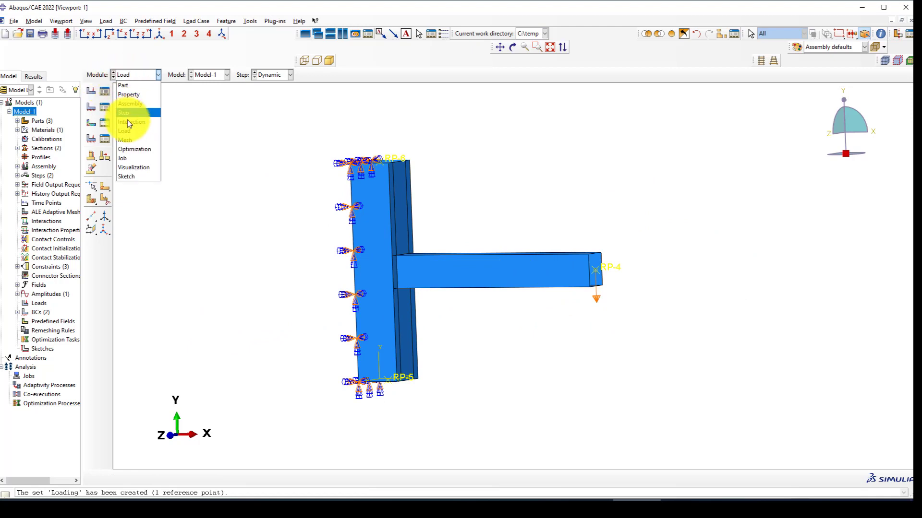
Show part BCJ in the Mesh module and seed it globally with size 50.
click(126, 139)
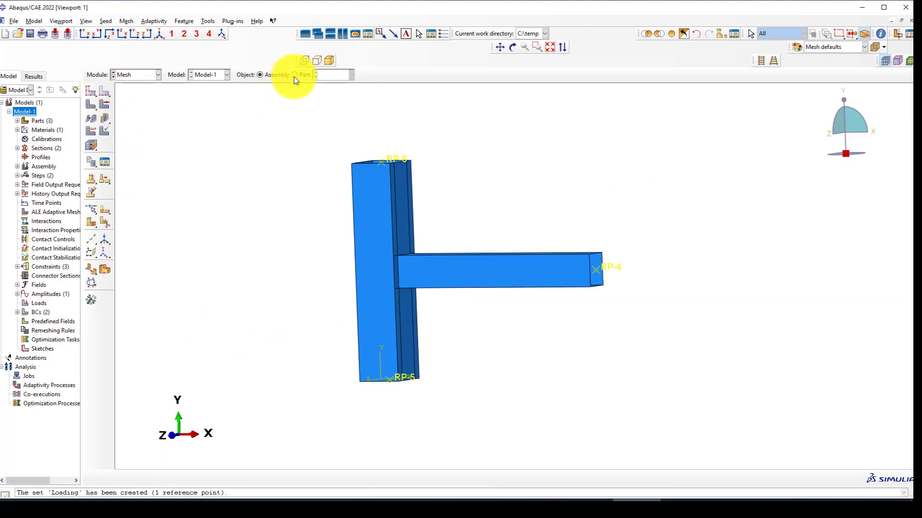
click(294, 75)
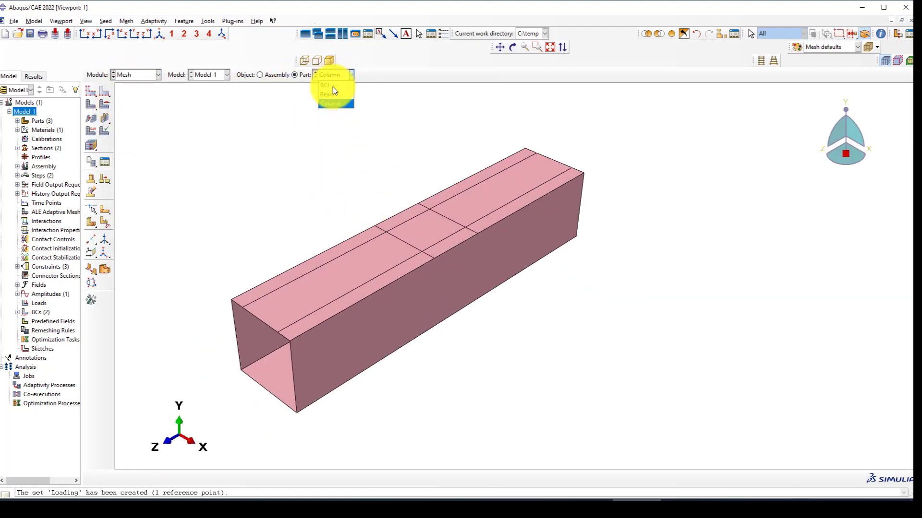
click(330, 86)
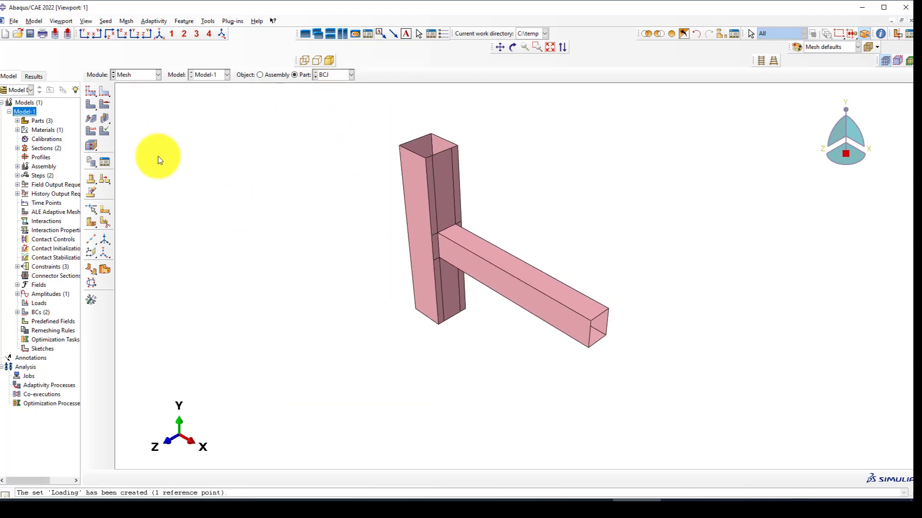
click(91, 91)
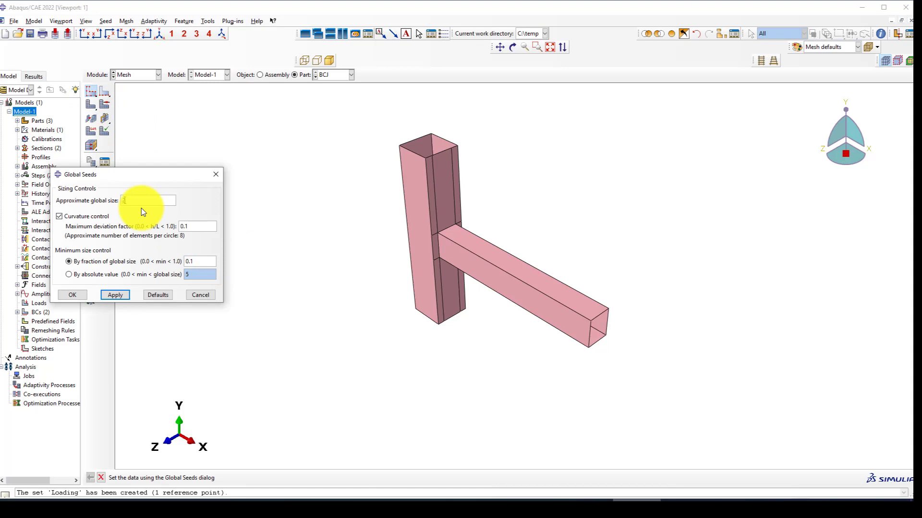
click(117, 294)
click(73, 294)
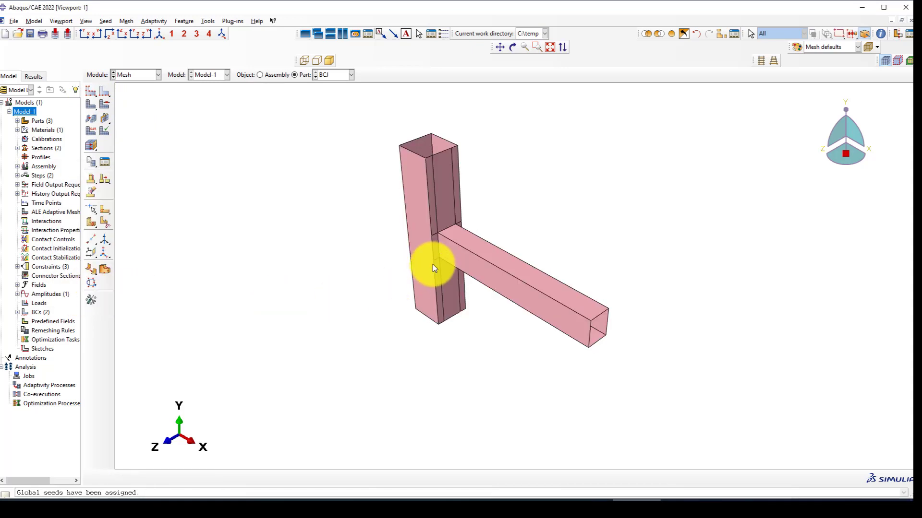
Zoom in to inspect the seeded joint and start meshing the BCJ part.
scroll(464, 222, up, 3)
scroll(463, 221, up, 1)
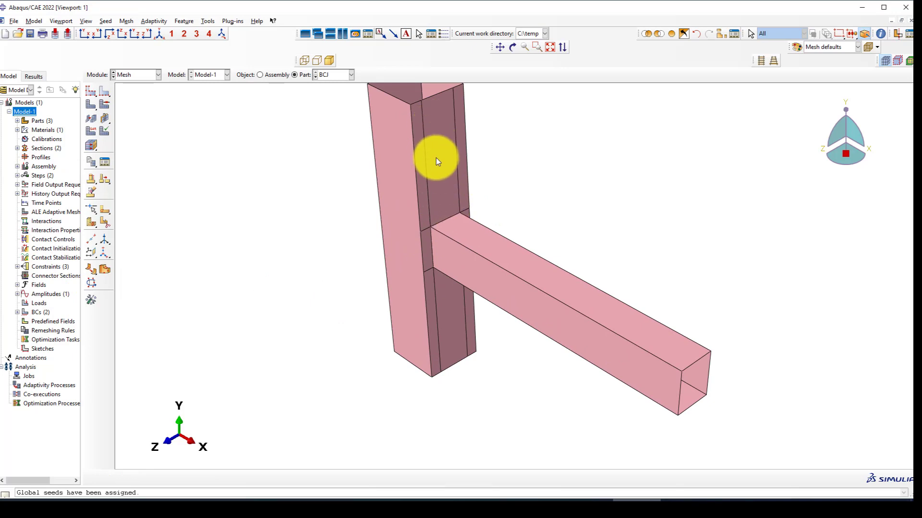
scroll(428, 252, up, 2)
scroll(429, 226, down, 2)
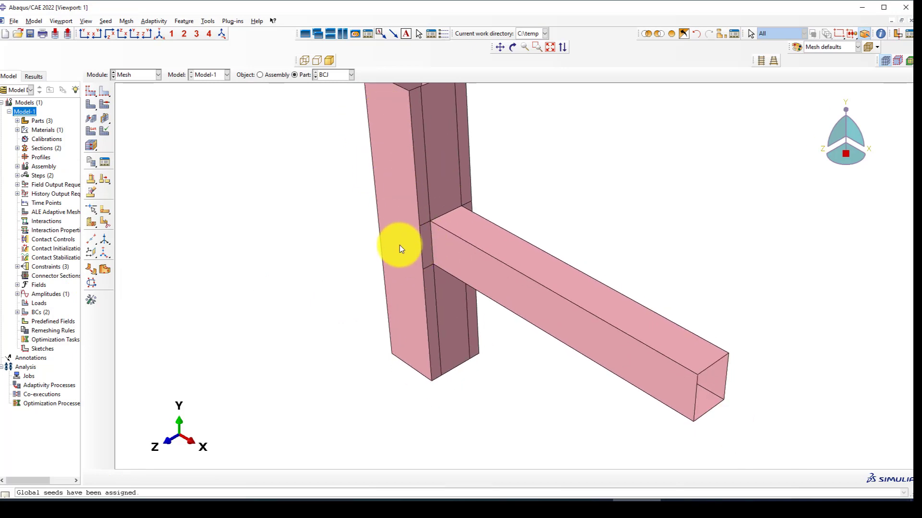
scroll(450, 232, up, 1)
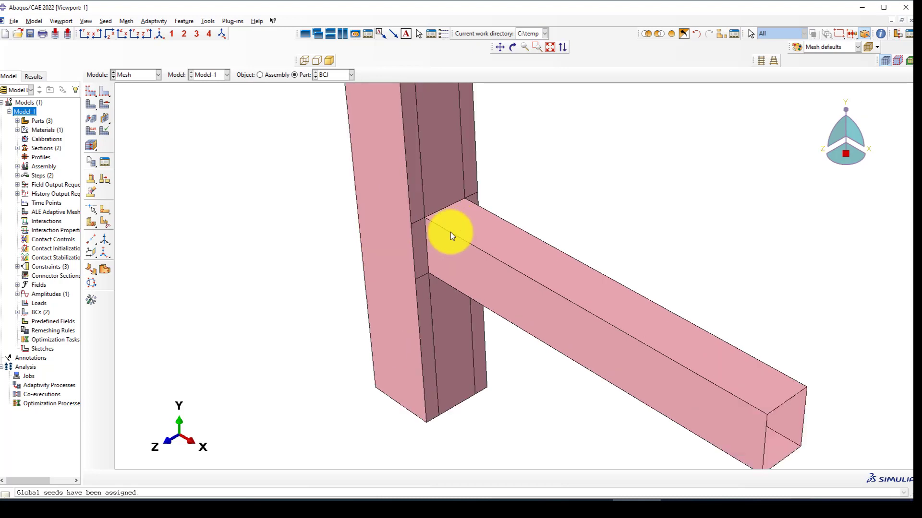
scroll(421, 234, up, 1)
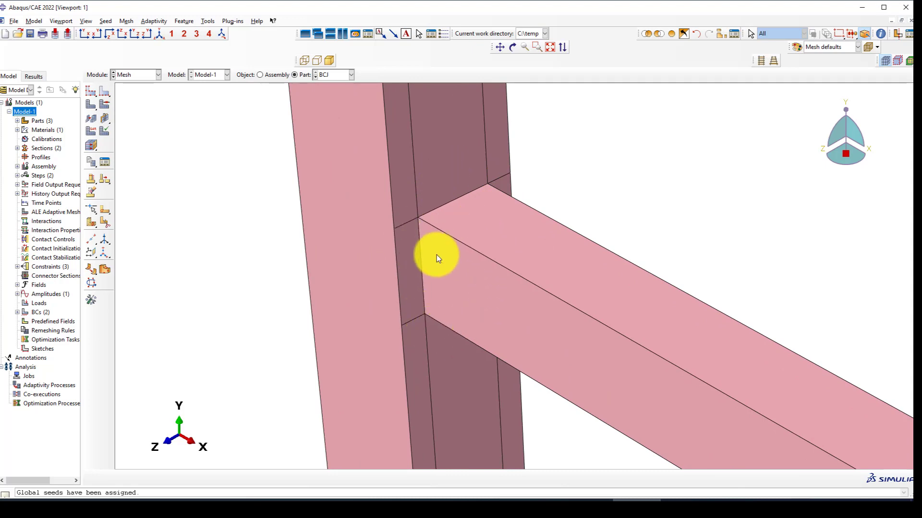
scroll(438, 258, down, 5)
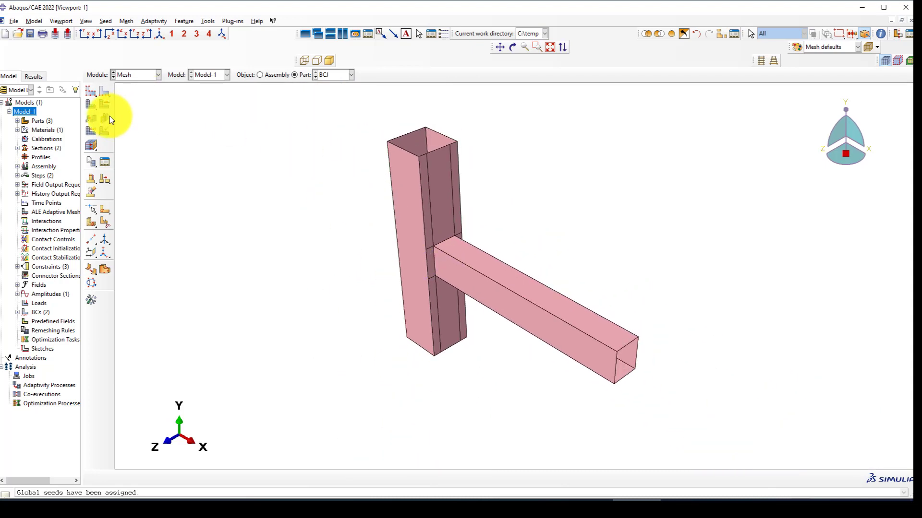
click(91, 104)
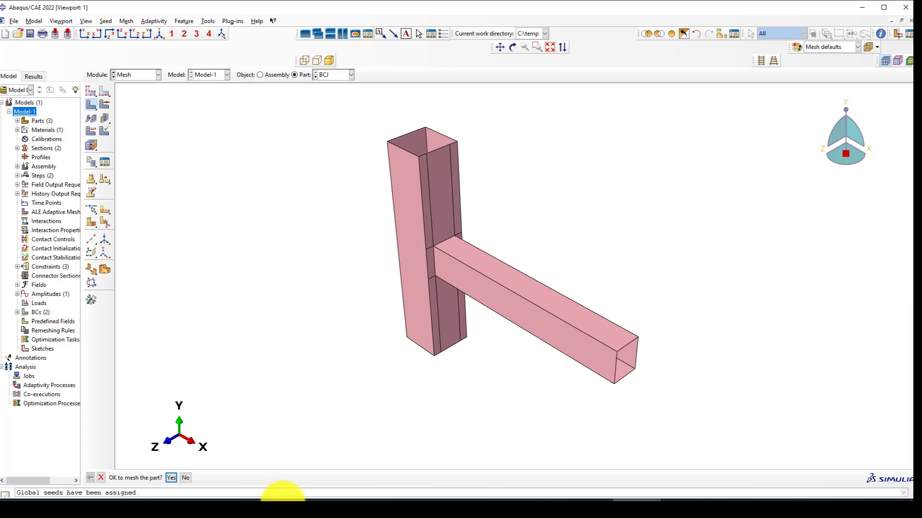
Confirm meshing so BCJ gets 2200 elements, then zoom to look over the mesh.
click(180, 476)
scroll(456, 260, up, 3)
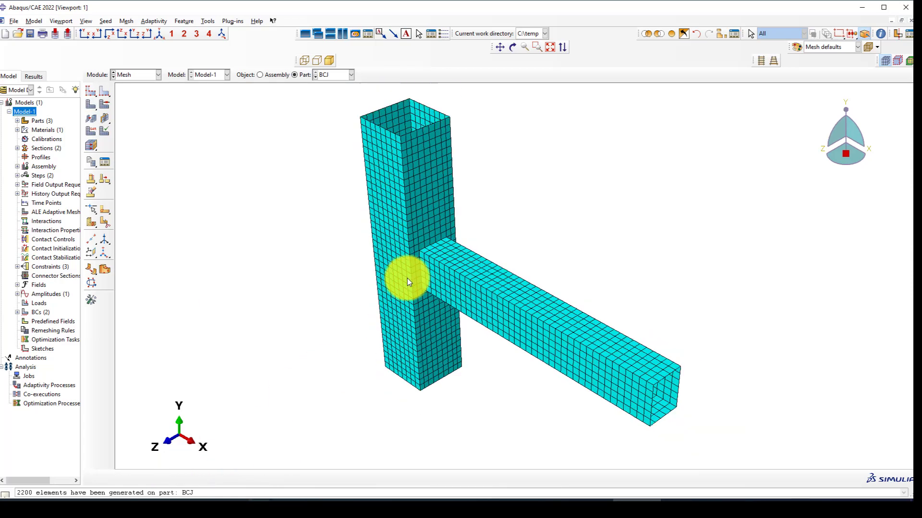
scroll(407, 282, down, 1)
scroll(388, 266, down, 2)
scroll(435, 317, up, 1)
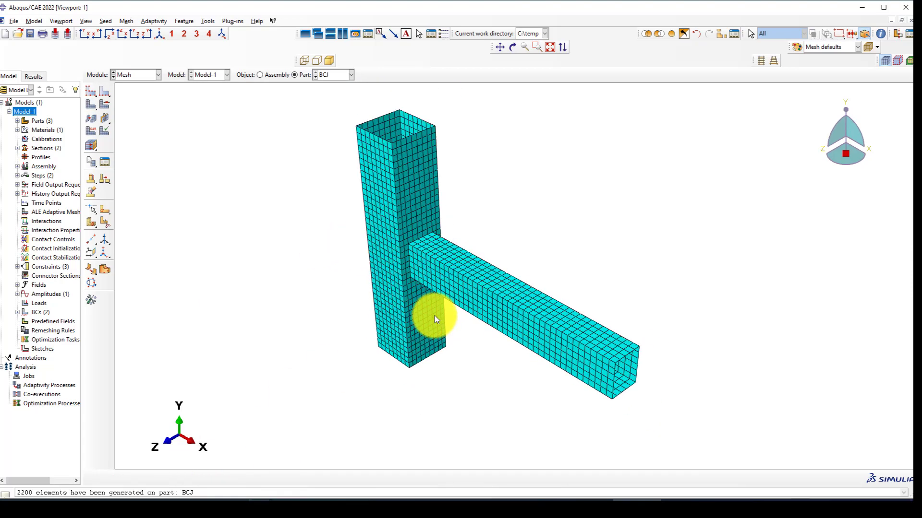
click(90, 130)
Select all faces of the BCJ part and switch its element type to the Explicit library.
scroll(363, 261, down, 3)
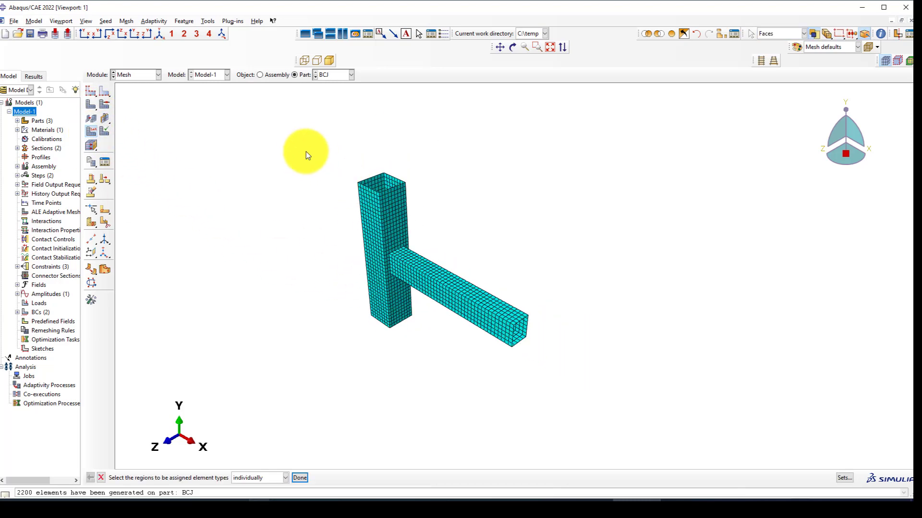
drag(302, 148, 540, 380)
middle_click(352, 295)
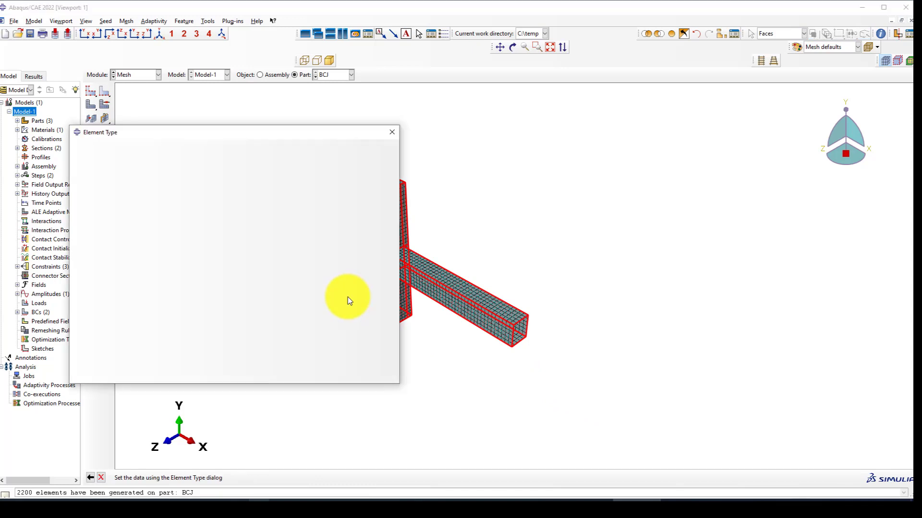
click(129, 161)
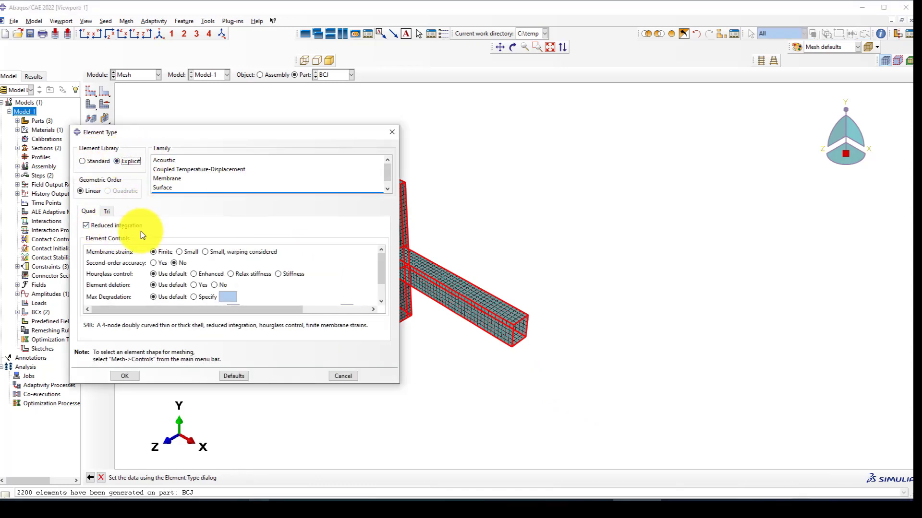
scroll(644, 243, up, 5)
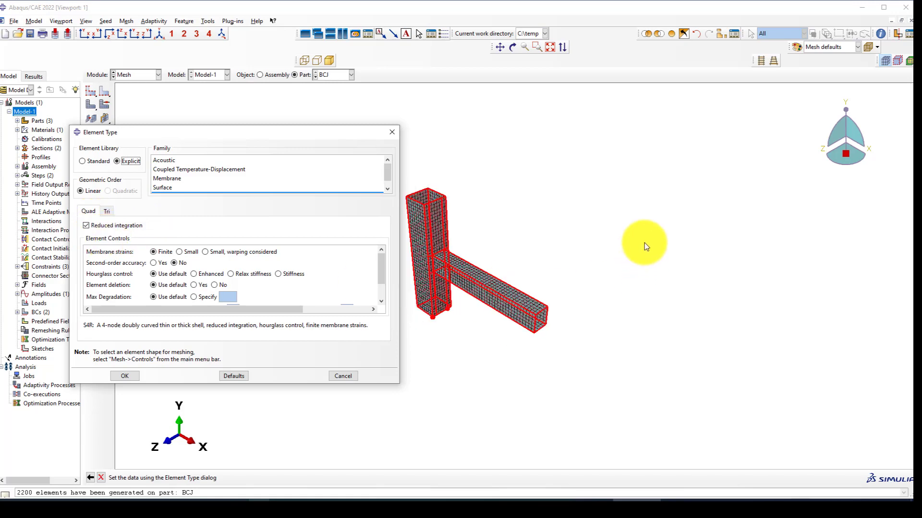
scroll(523, 240, down, 8)
scroll(499, 257, down, 2)
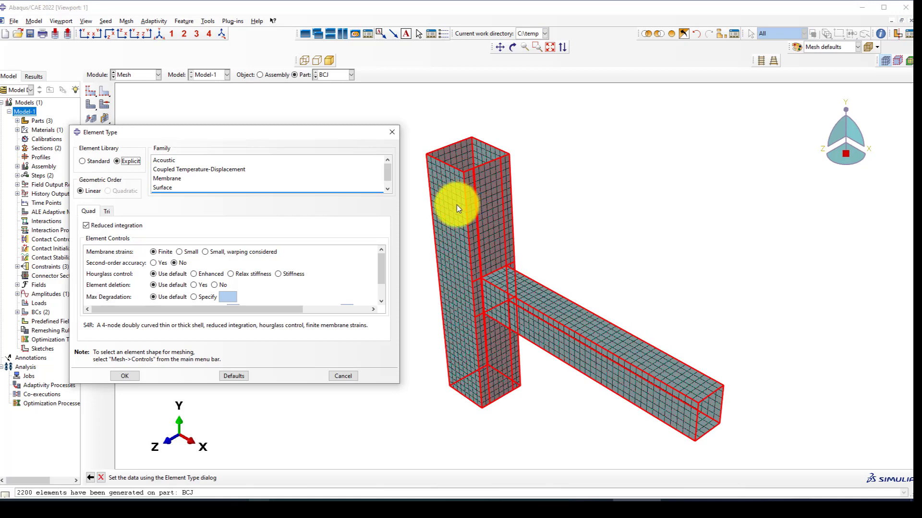
scroll(456, 204, up, 2)
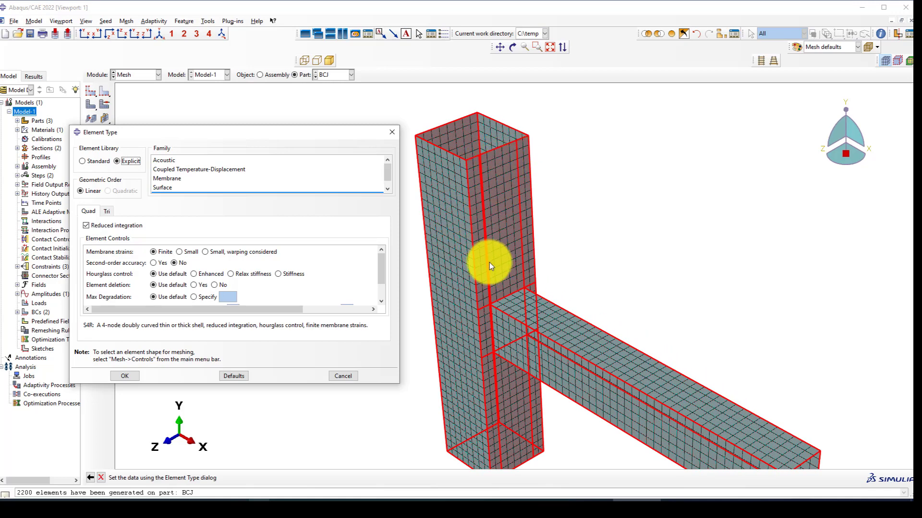
scroll(500, 207, up, 3)
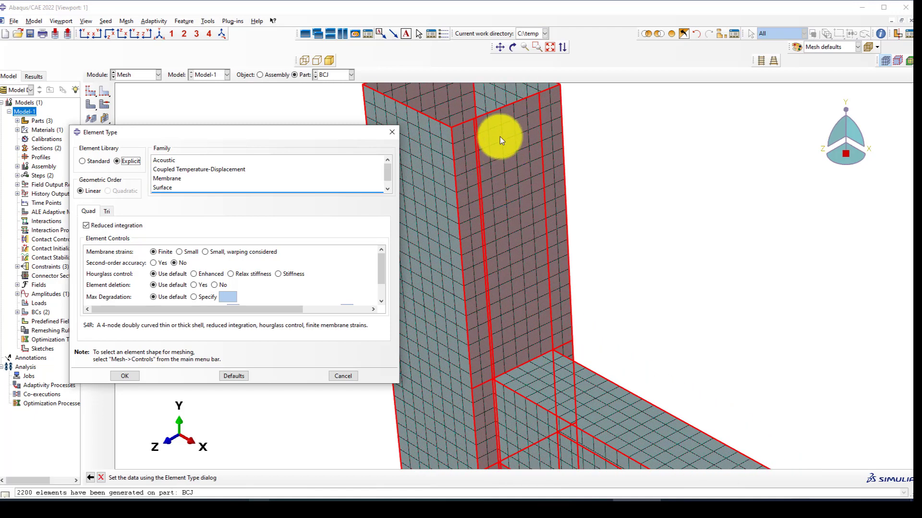
scroll(491, 119, up, 2)
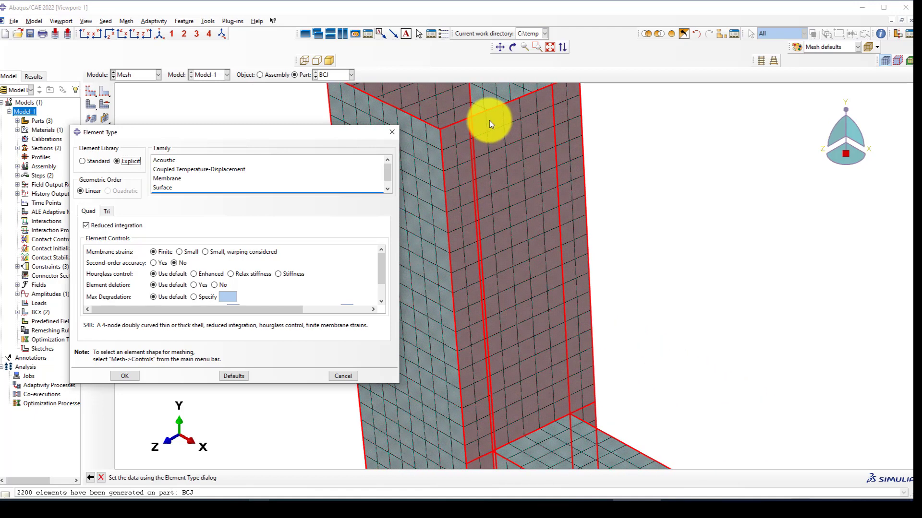
scroll(500, 119, up, 1)
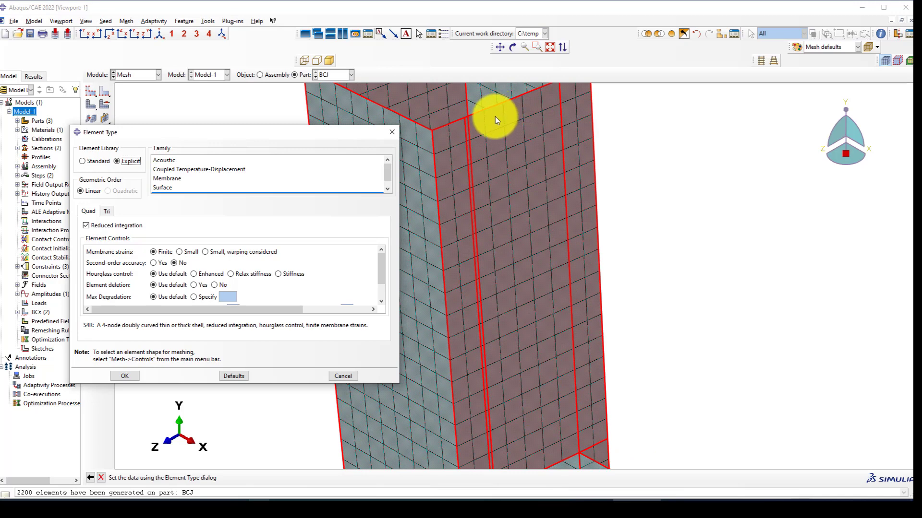
scroll(494, 116, up, 1)
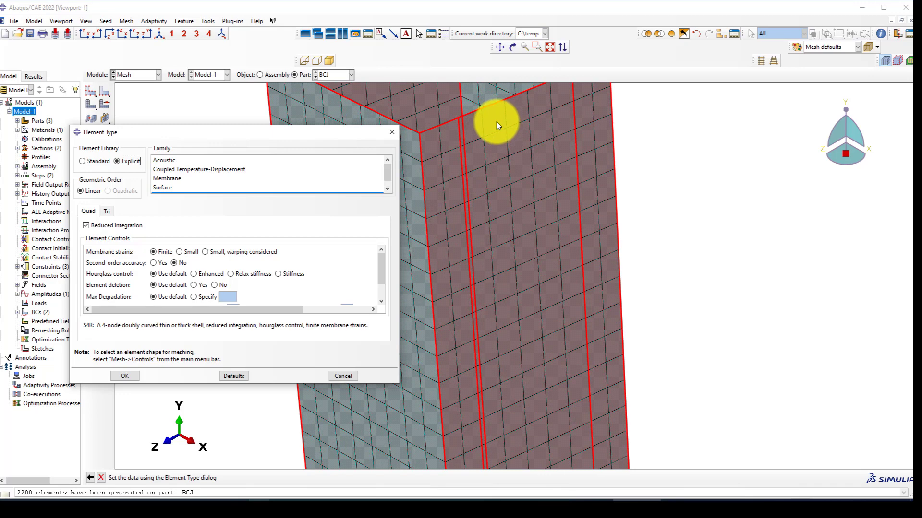
scroll(497, 125, down, 3)
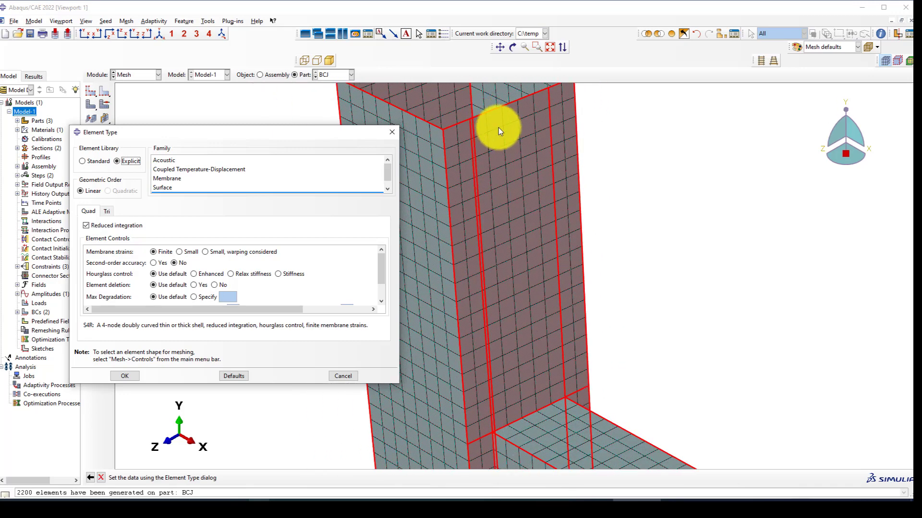
scroll(490, 122, down, 2)
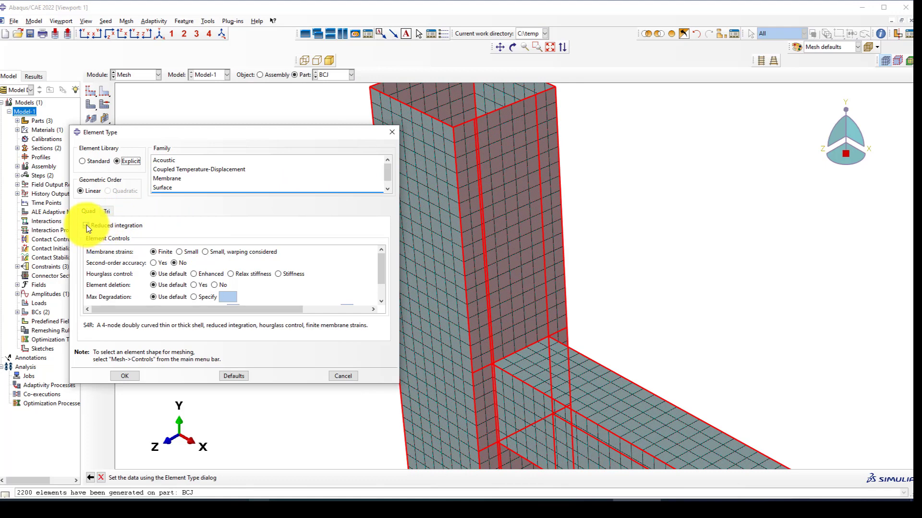
Turn off reduced integration and enable element deletion, giving full-integration S4 shells.
click(103, 225)
scroll(524, 205, up, 4)
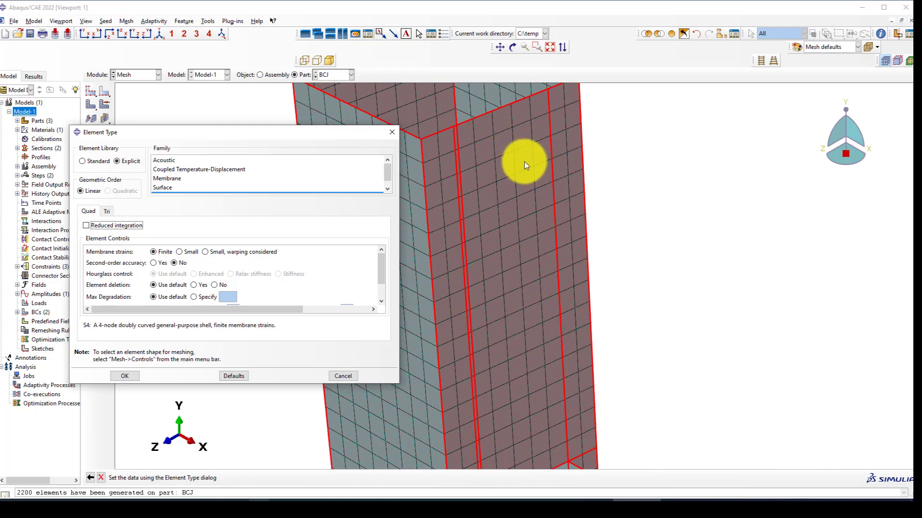
scroll(570, 187, down, 1)
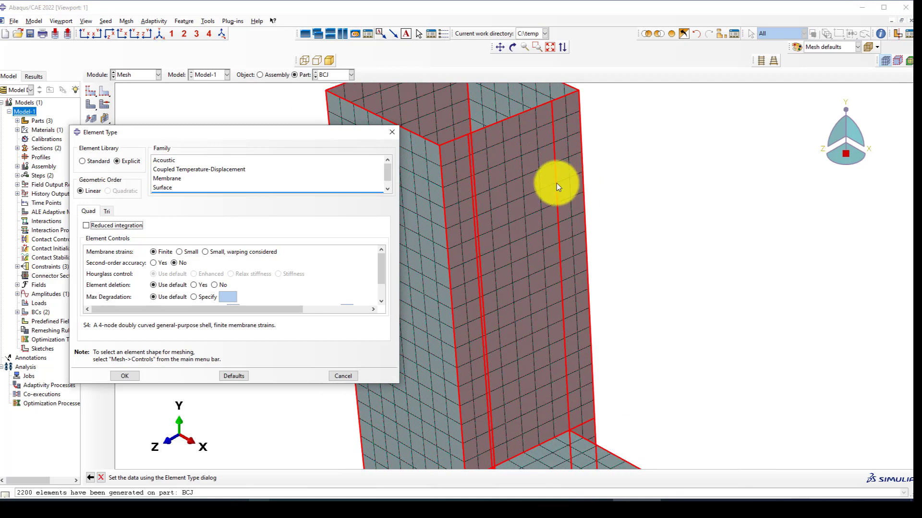
scroll(261, 273, down, 1)
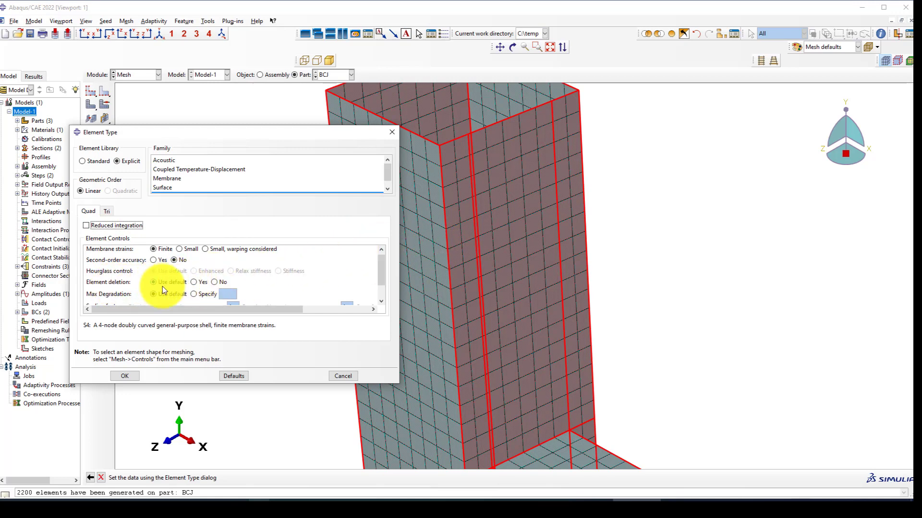
click(194, 282)
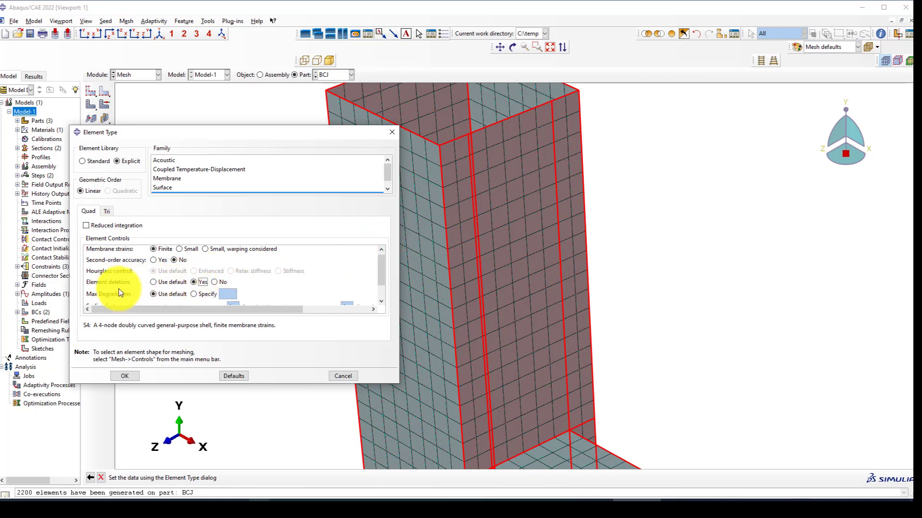
click(128, 375)
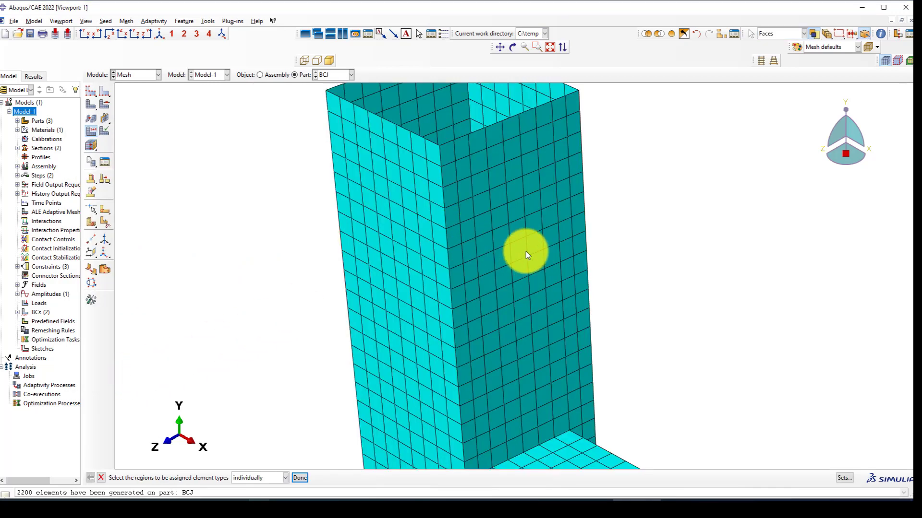
Switch to the Job module.
scroll(368, 145, up, 6)
click(128, 75)
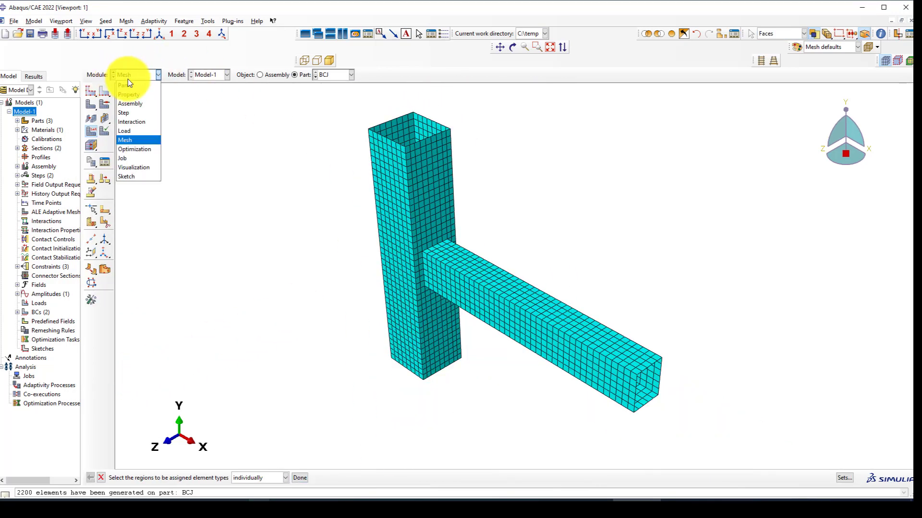
click(134, 158)
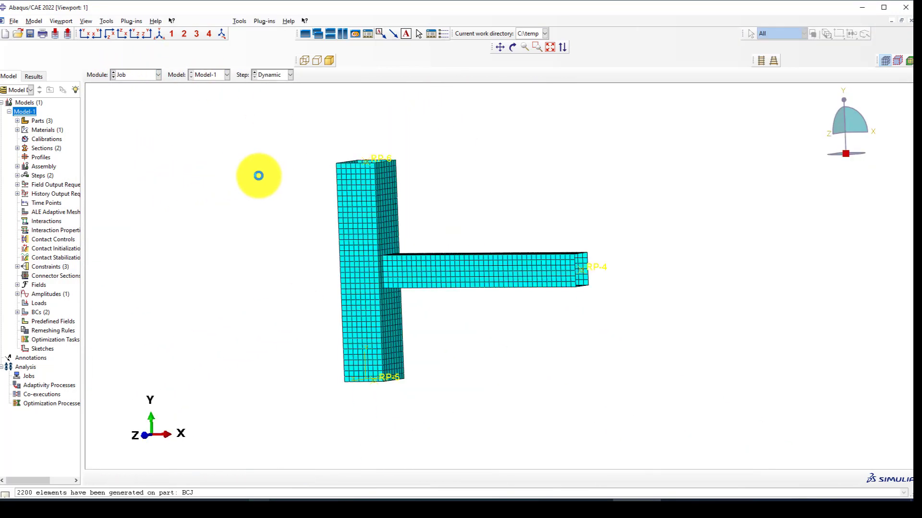
scroll(383, 209, down, 2)
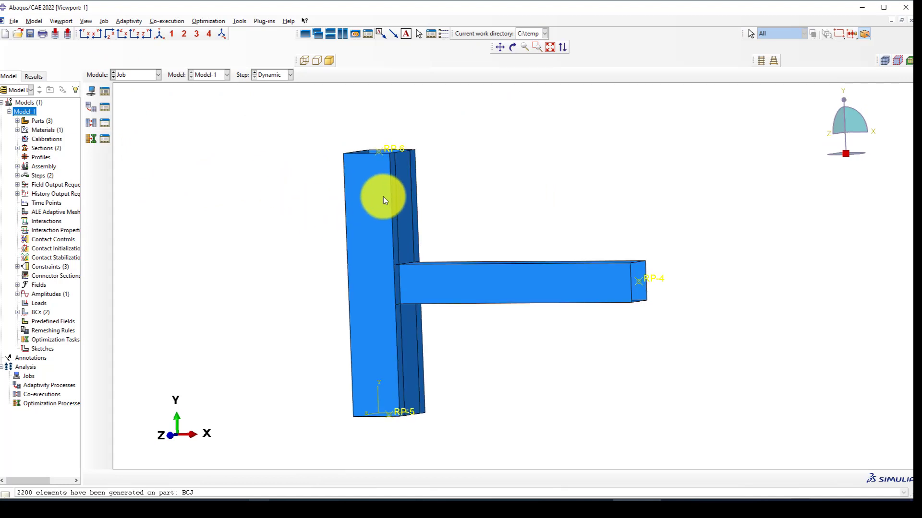
Insert a *Shear Failure line with value 0.04 after the plastic table in Model-1's keywords.
right_click(24, 109)
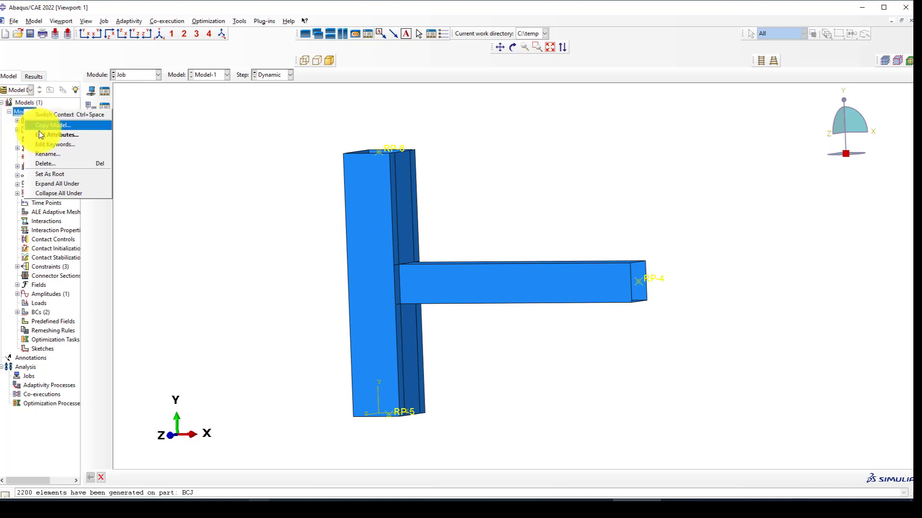
click(60, 145)
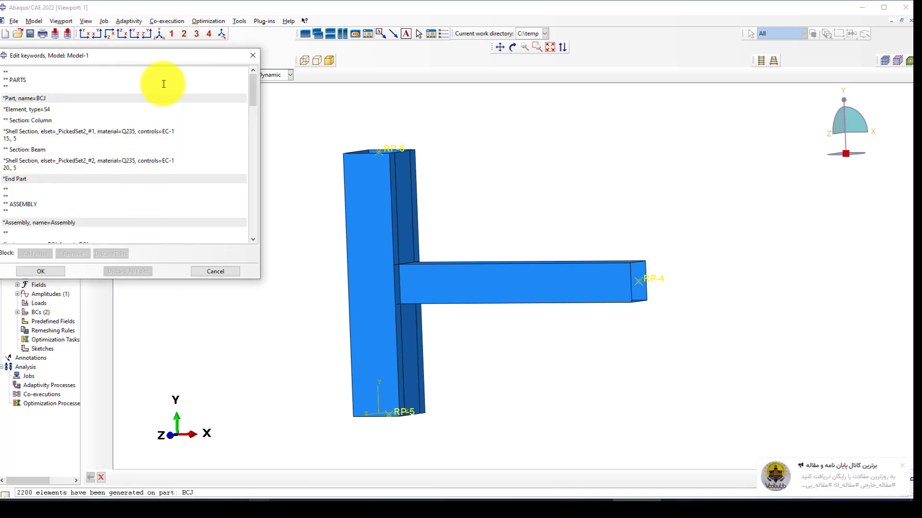
drag(160, 56, 274, 84)
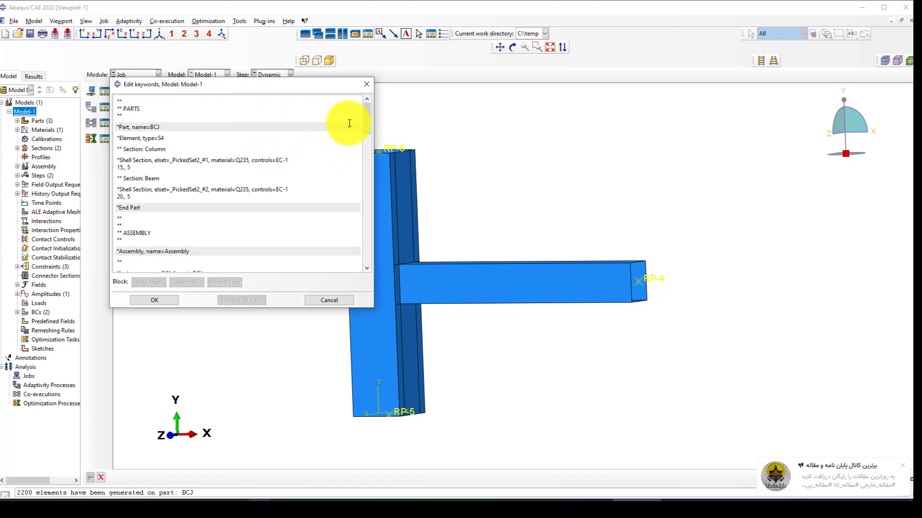
drag(366, 123, 354, 204)
click(163, 173)
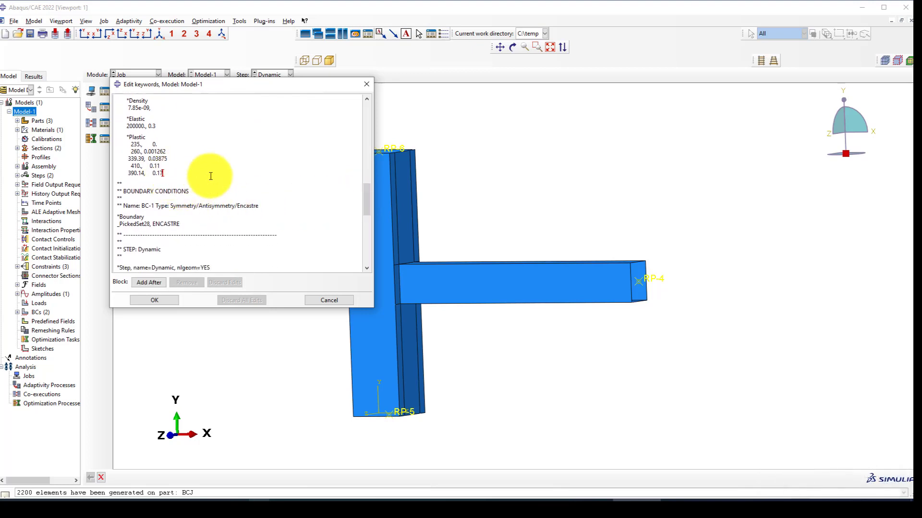
key(Return)
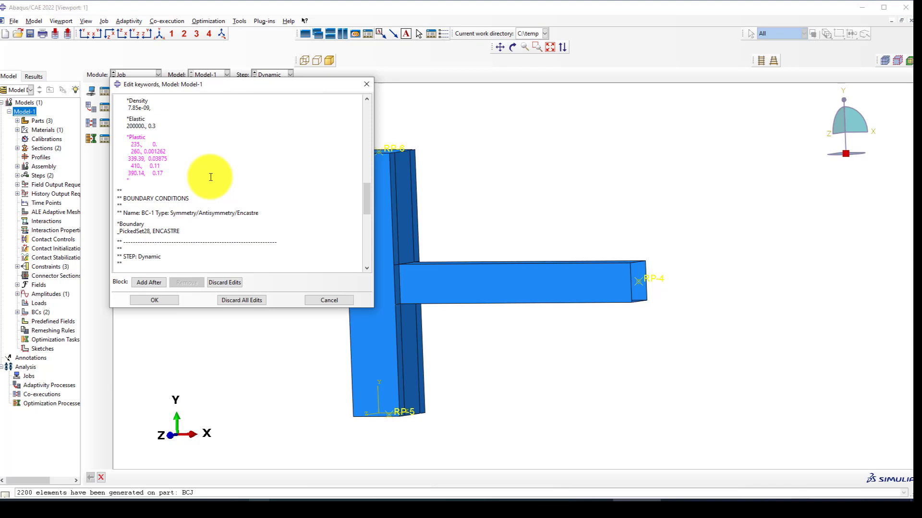
text(Shear Failure)
key(Return)
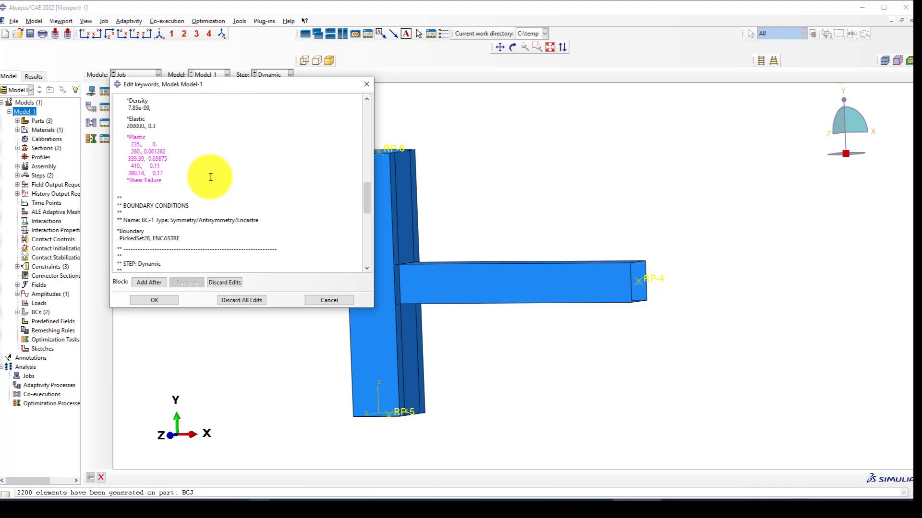
text(0.04,)
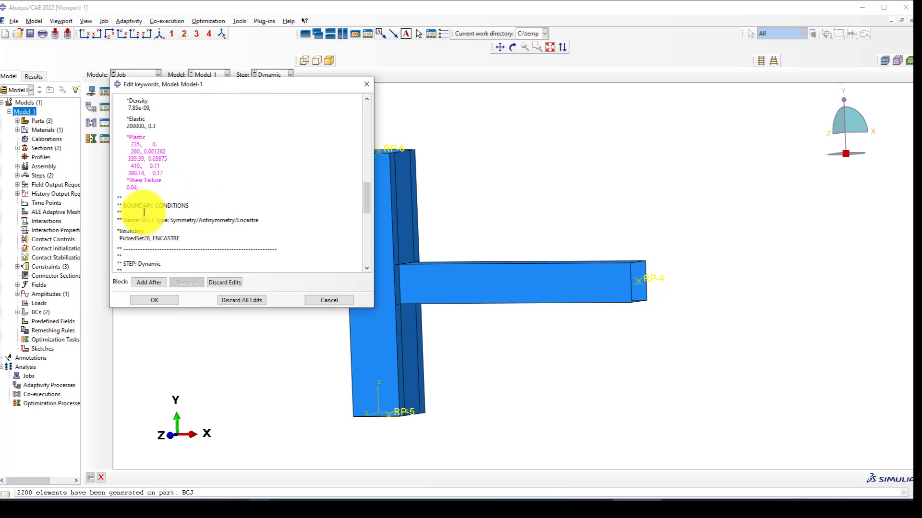
click(152, 301)
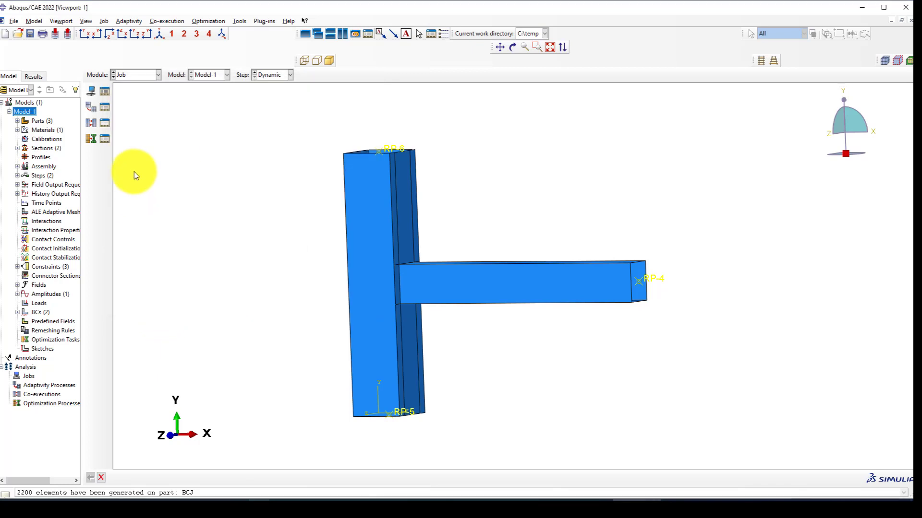
Create the full-analysis job BCJ-Model for Model-1 in the Job Manager and submit it.
click(125, 76)
click(125, 76)
click(105, 92)
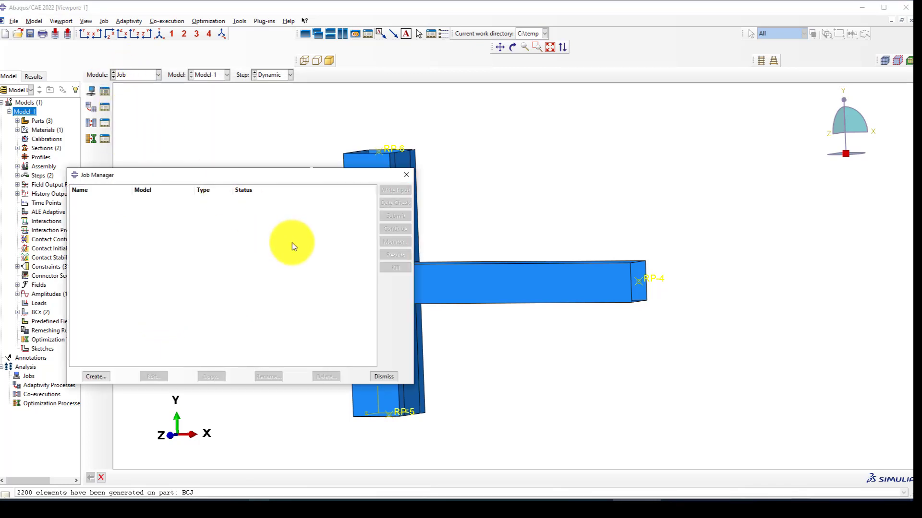
click(94, 378)
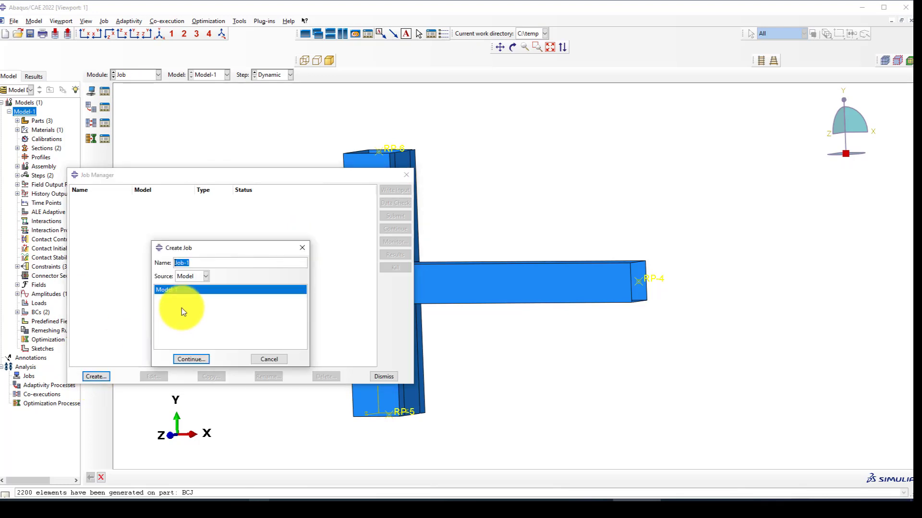
text(BCJ-Model)
click(200, 358)
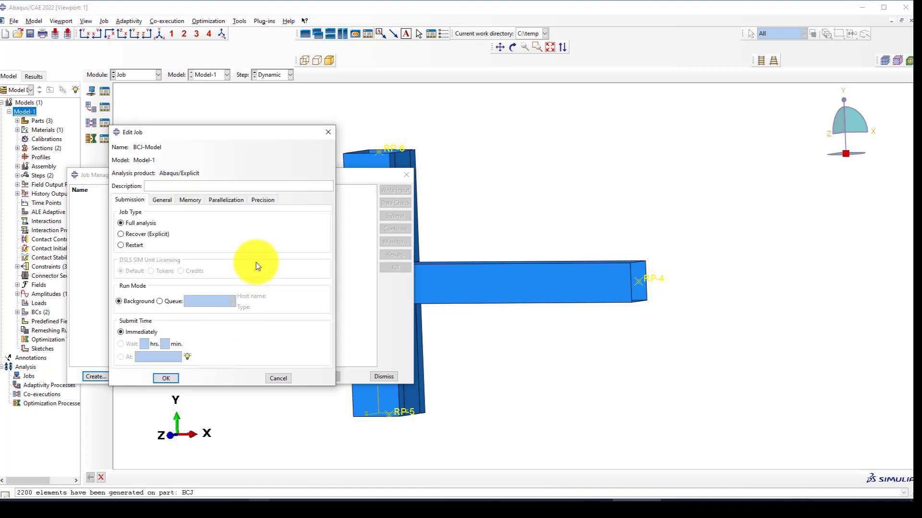
click(224, 200)
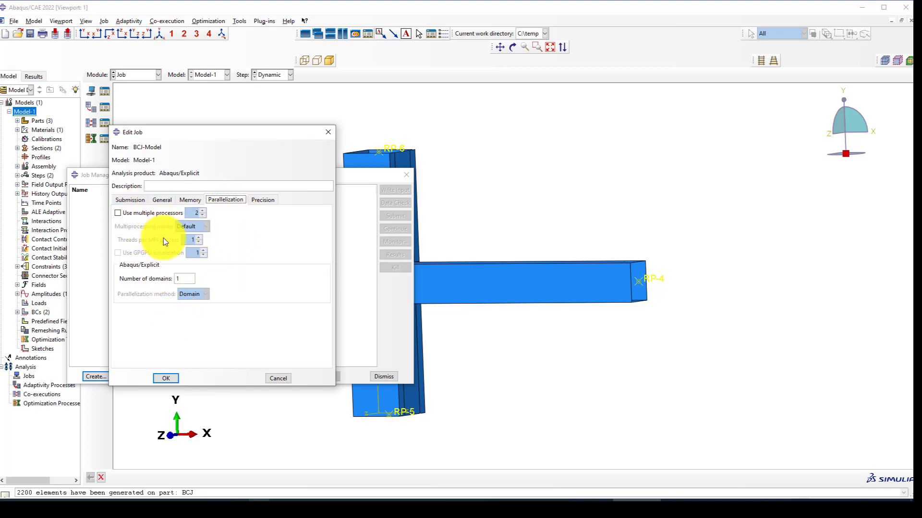
click(165, 379)
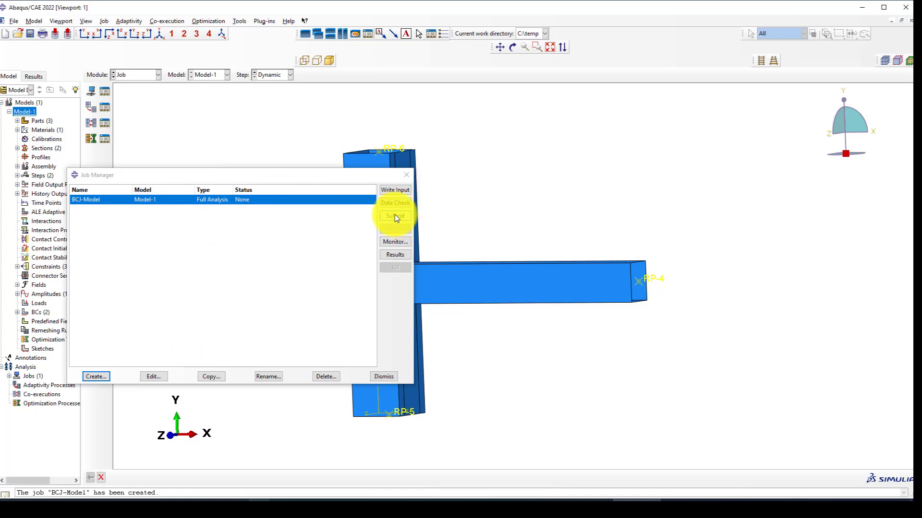
click(395, 215)
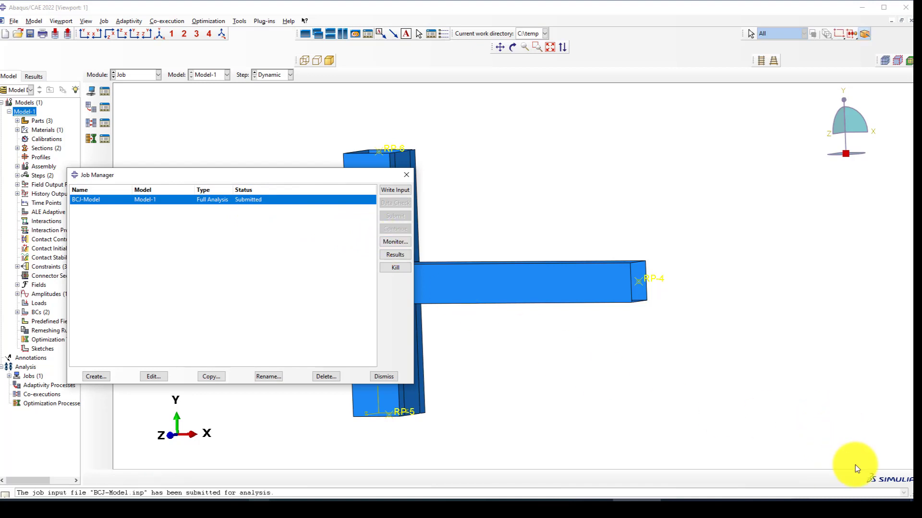
Follow the BCJ-Model run in the Job Monitor, then open its results for postprocessing.
click(395, 242)
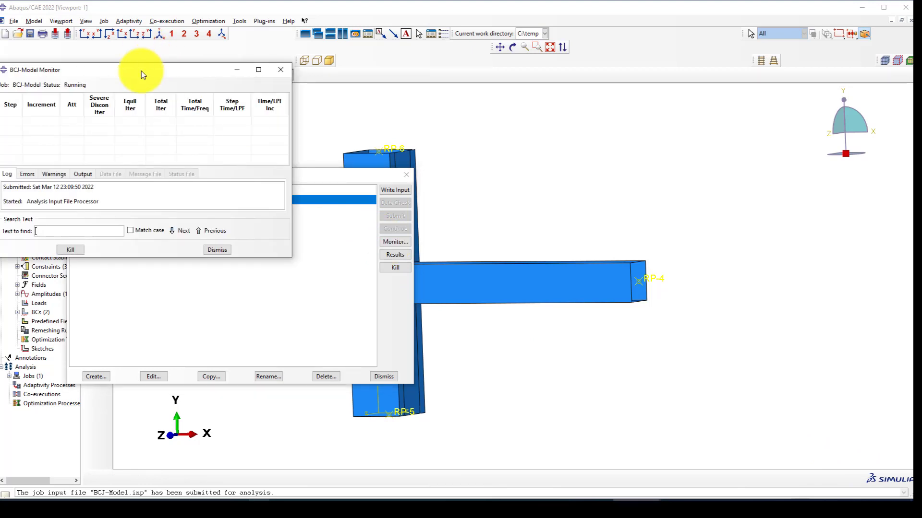
drag(141, 71, 459, 122)
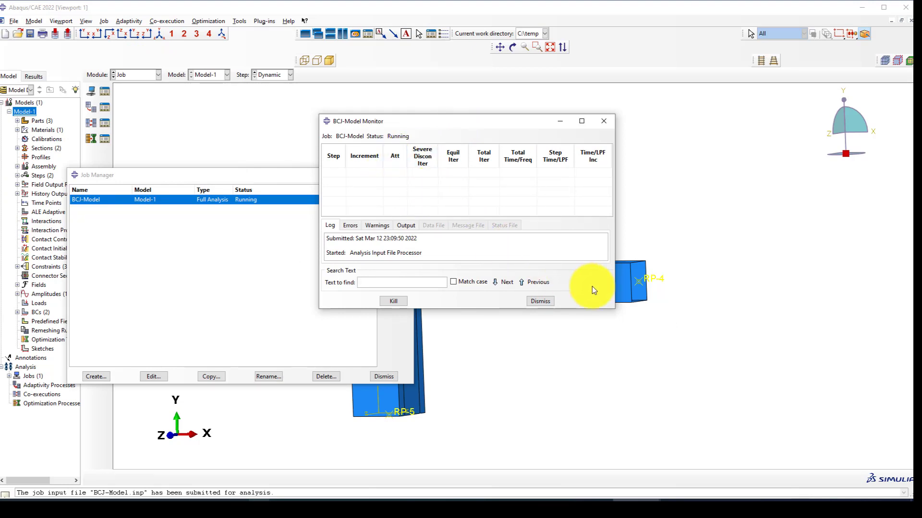
drag(503, 120, 391, 111)
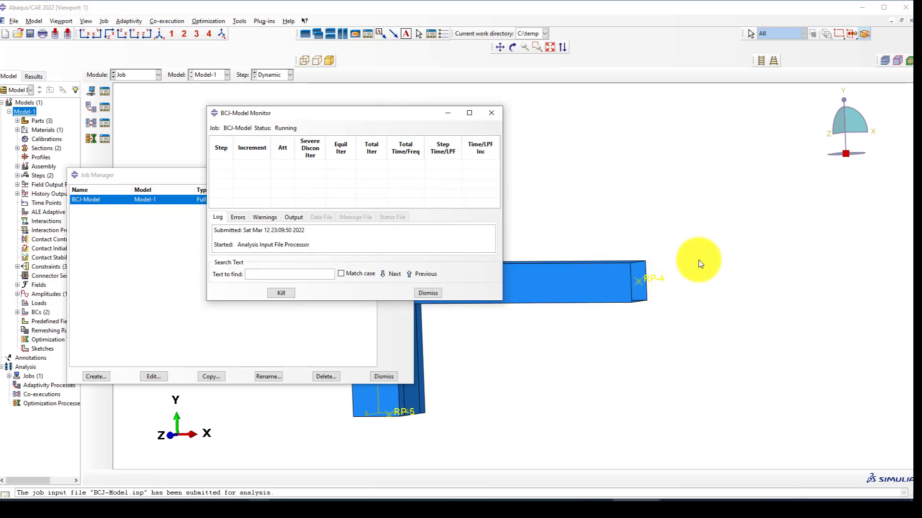
scroll(699, 260, up, 5)
scroll(534, 224, down, 4)
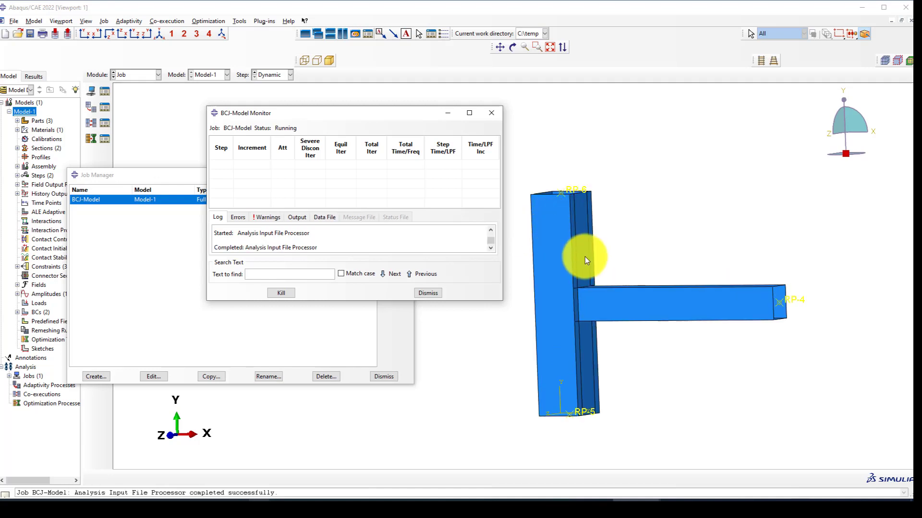
scroll(579, 271, down, 2)
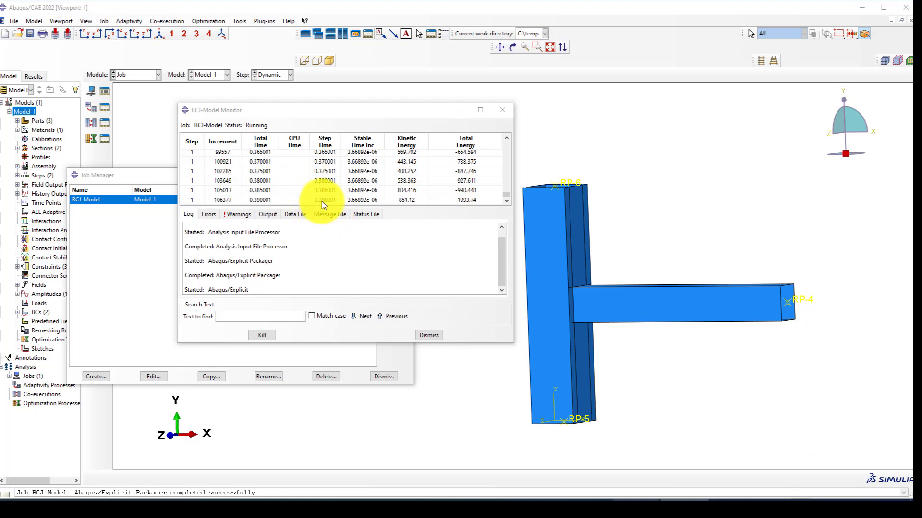
click(465, 111)
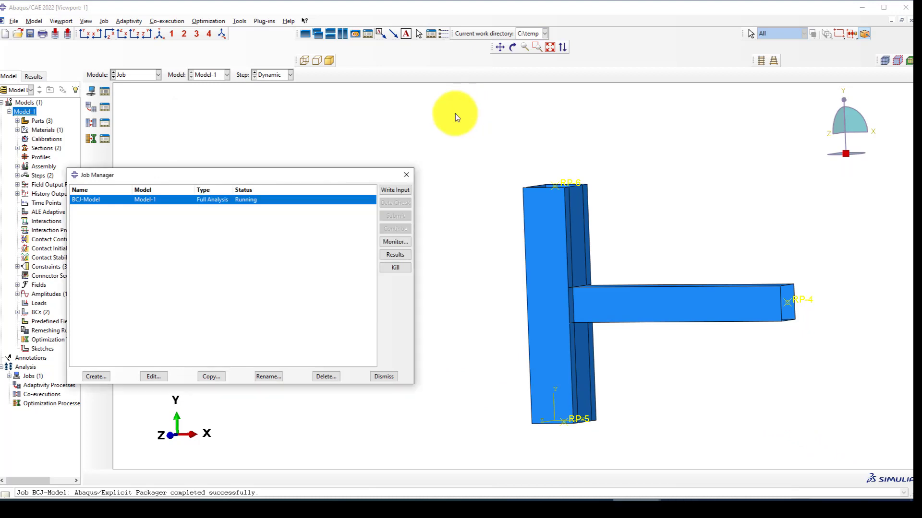
click(396, 254)
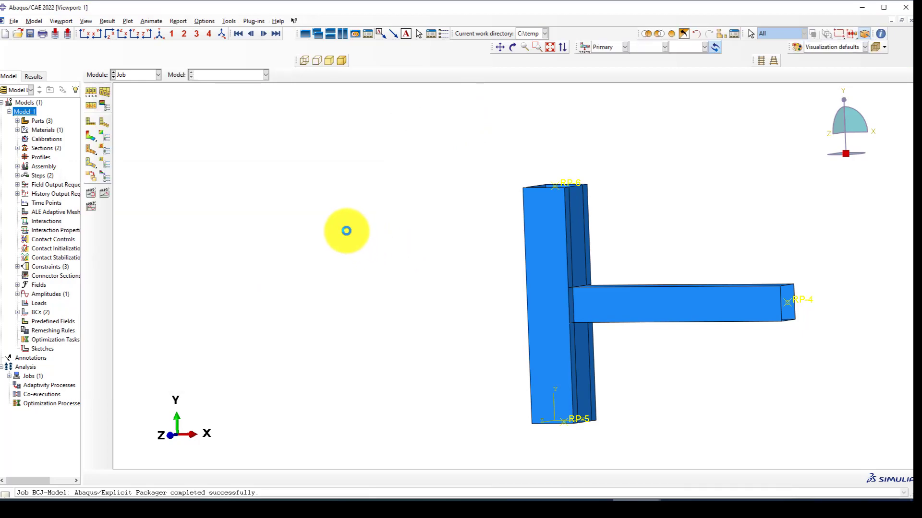
Plot Mises contours on the deformed T-joint and rotate the view around the column-beam connection.
click(93, 136)
scroll(437, 235, up, 4)
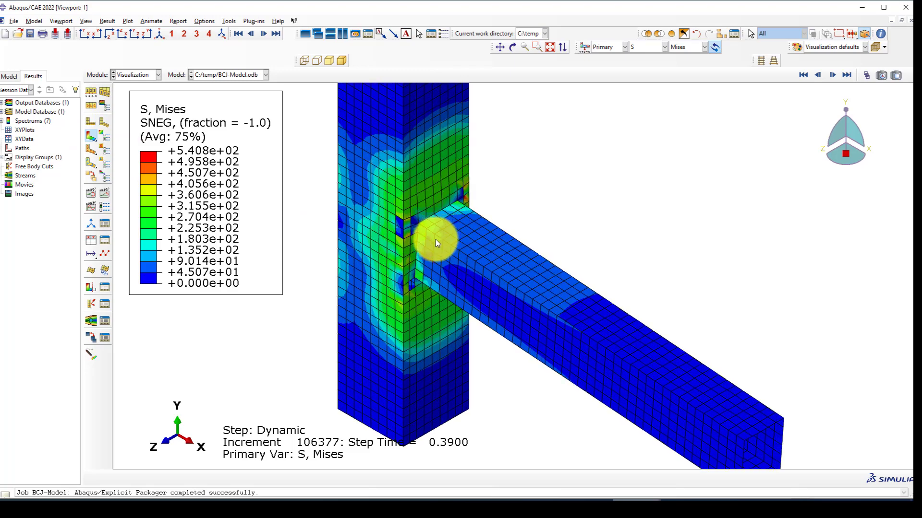
ctrl+alt+drag(435, 239, 453, 263)
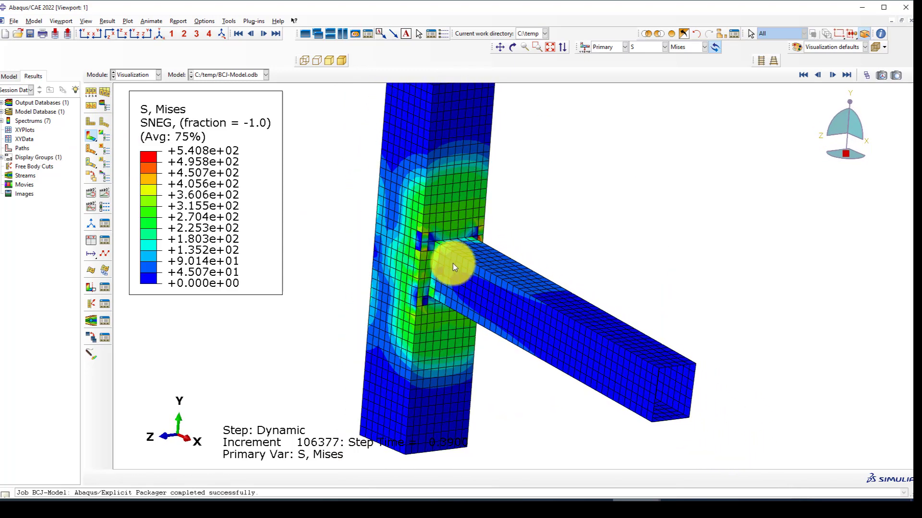
scroll(446, 270, up, 6)
scroll(384, 226, down, 2)
scroll(434, 235, up, 2)
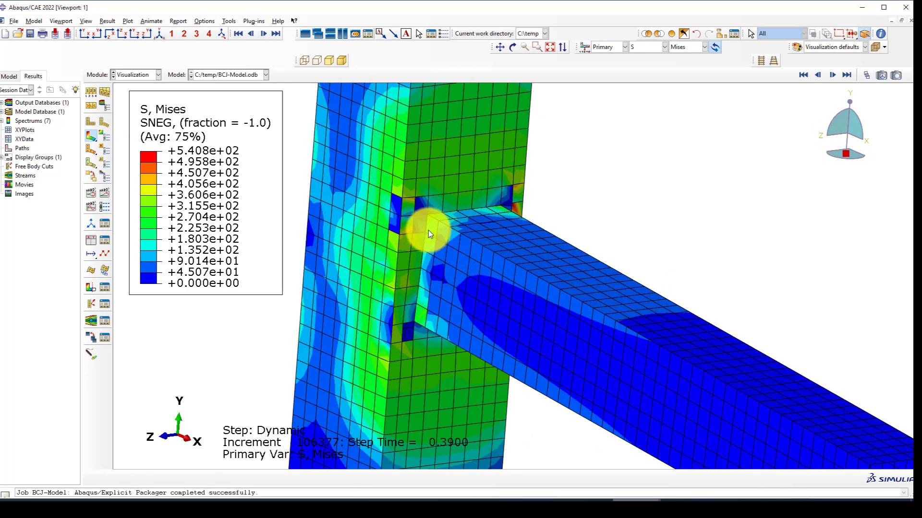
ctrl+alt+drag(422, 229, 437, 381)
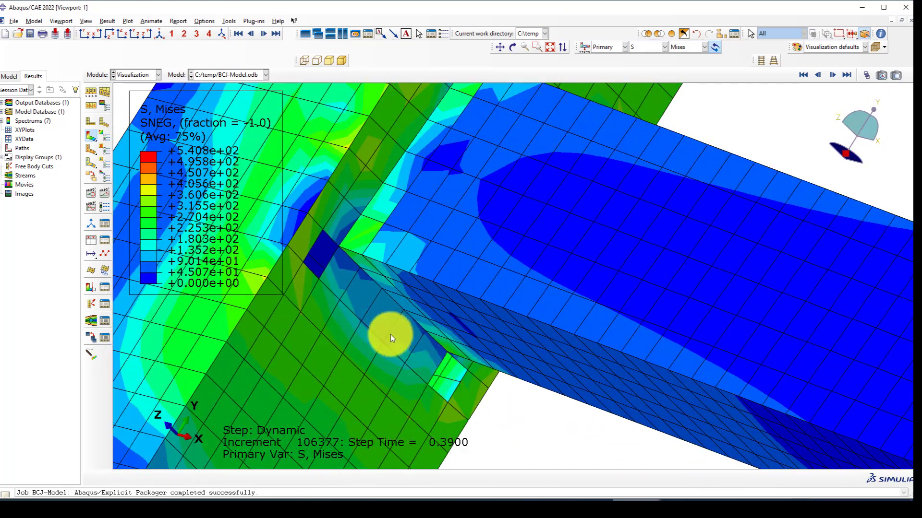
ctrl+alt+drag(390, 334, 345, 384)
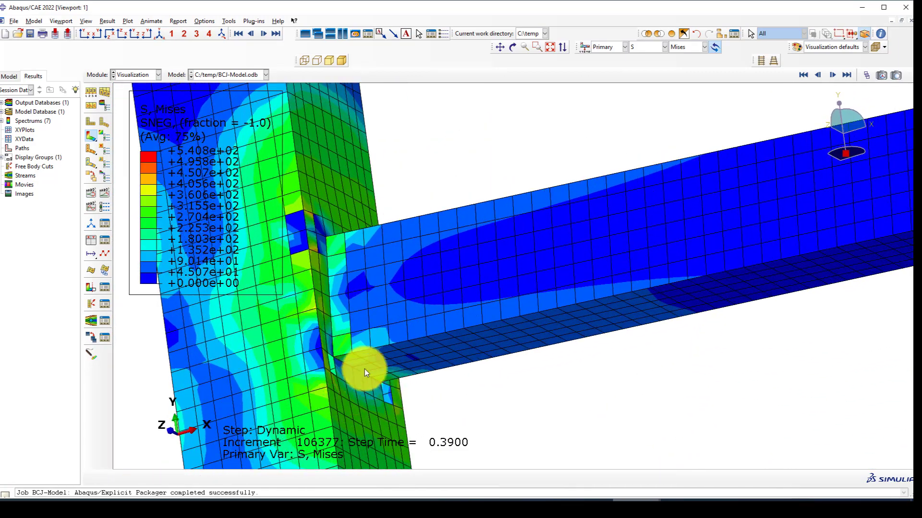
scroll(364, 369, down, 5)
ctrl+alt+drag(408, 288, 484, 294)
scroll(446, 278, down, 5)
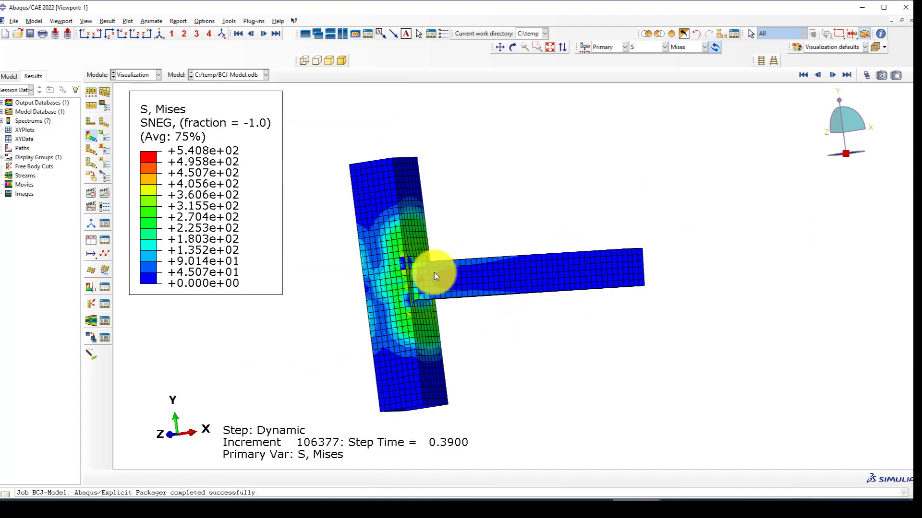
scroll(364, 298, up, 2)
scroll(259, 210, down, 1)
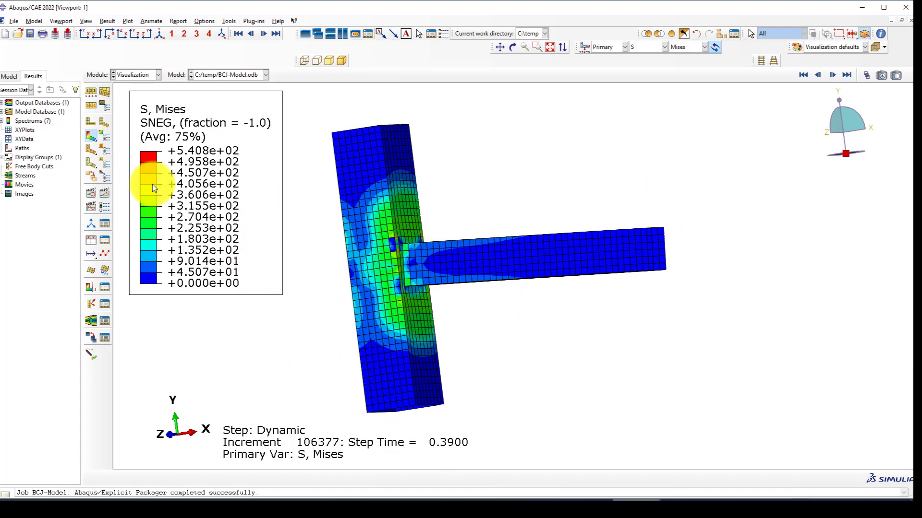
Animate the Mises contours through the Dynamic step while zooming and rotating around the joint.
click(109, 194)
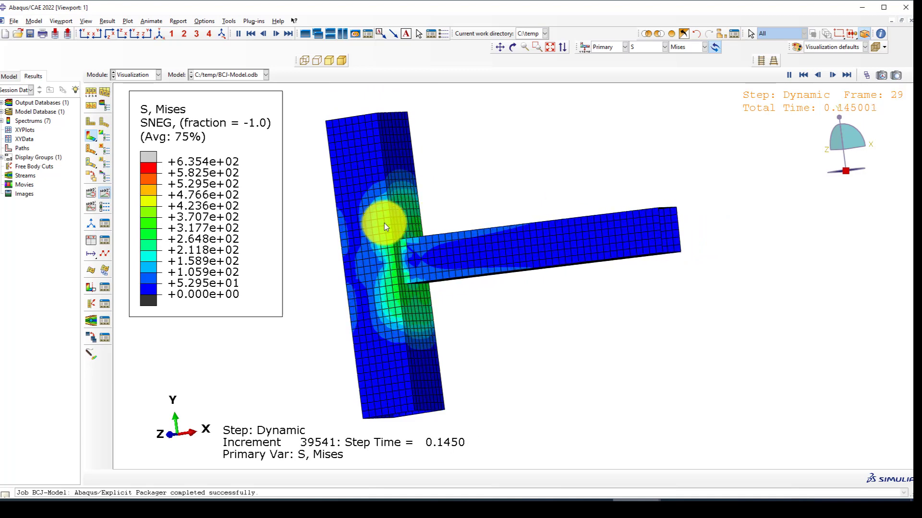
scroll(429, 281, up, 1)
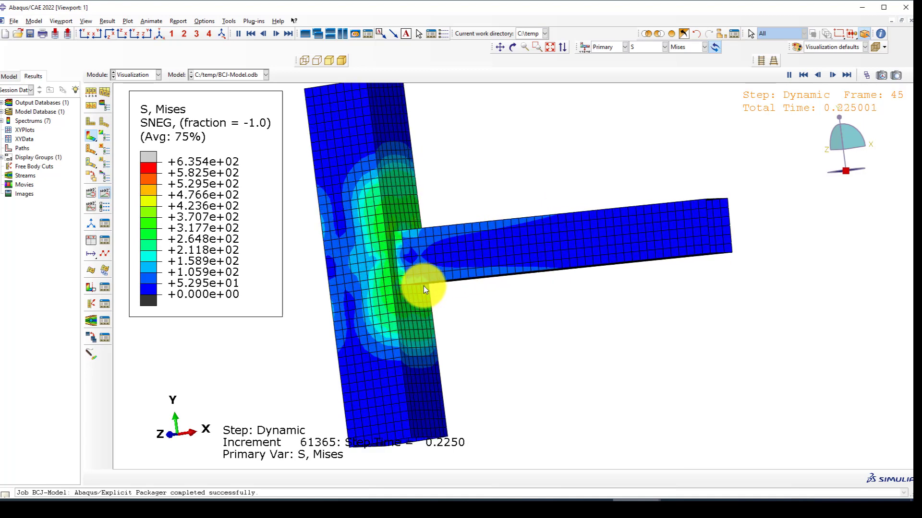
scroll(418, 288, up, 2)
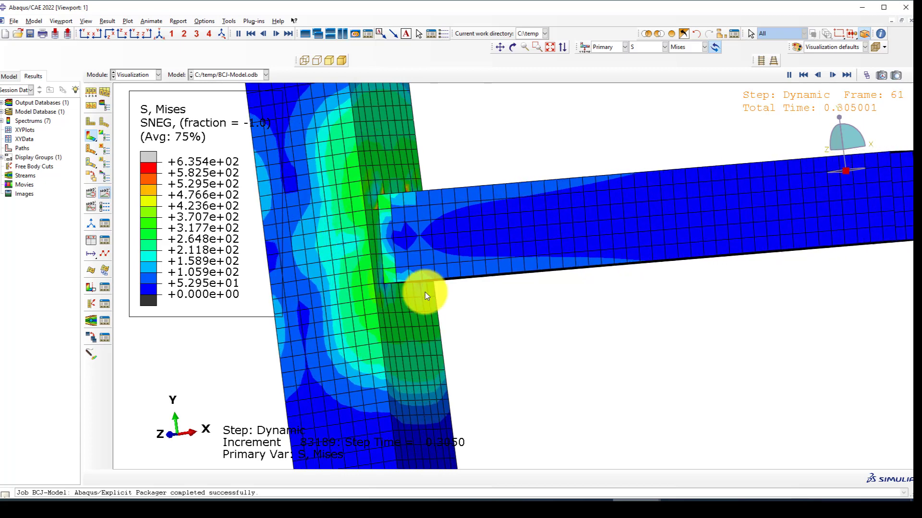
scroll(387, 288, up, 4)
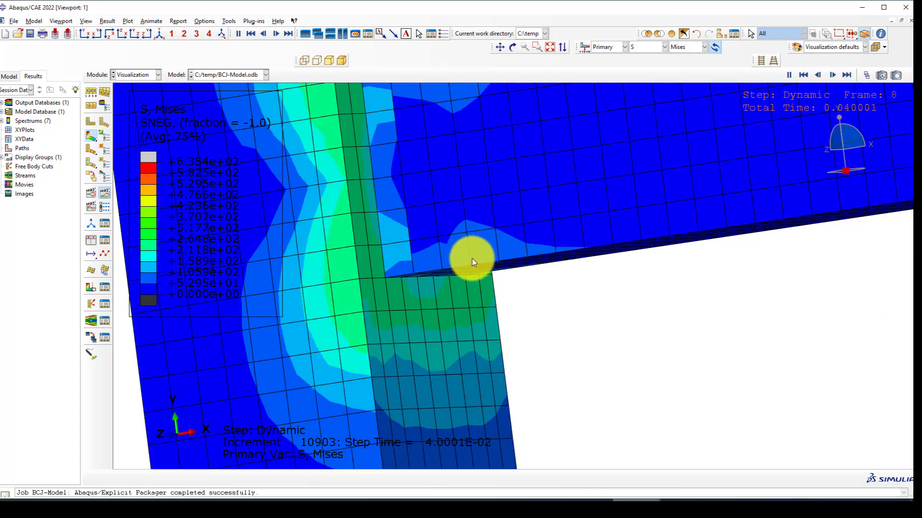
ctrl+alt+drag(455, 356, 444, 323)
scroll(433, 314, down, 4)
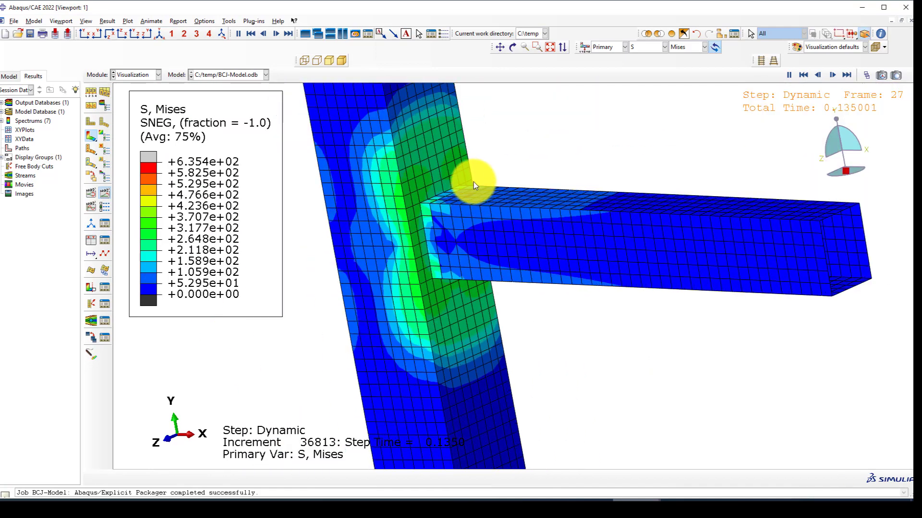
scroll(451, 187, up, 3)
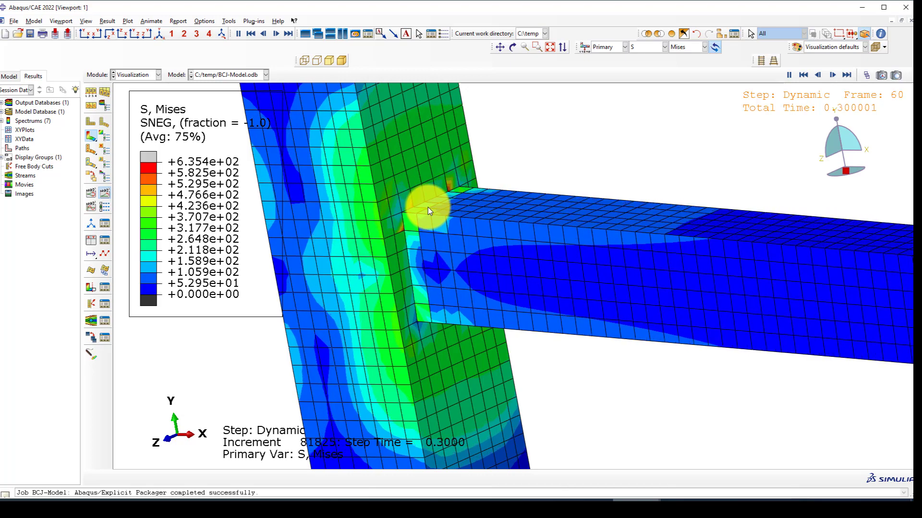
scroll(448, 191, up, 2)
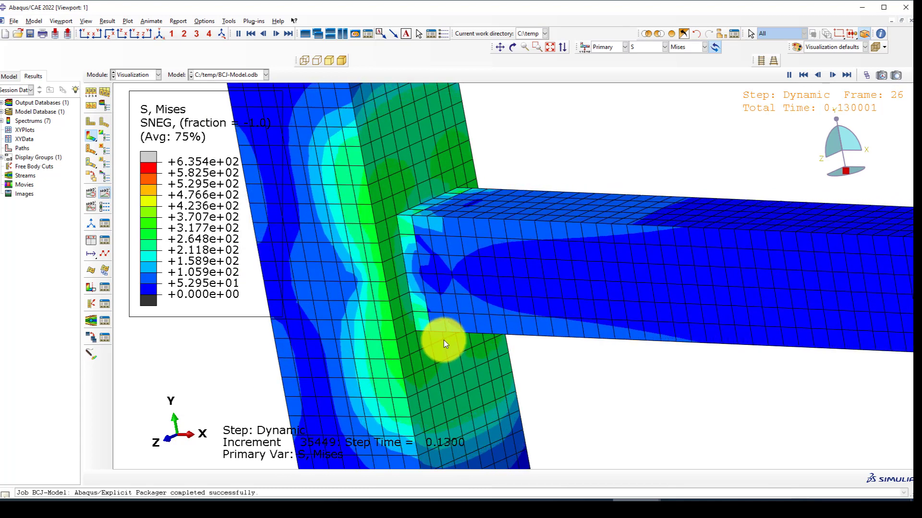
ctrl+alt+drag(500, 324, 498, 298)
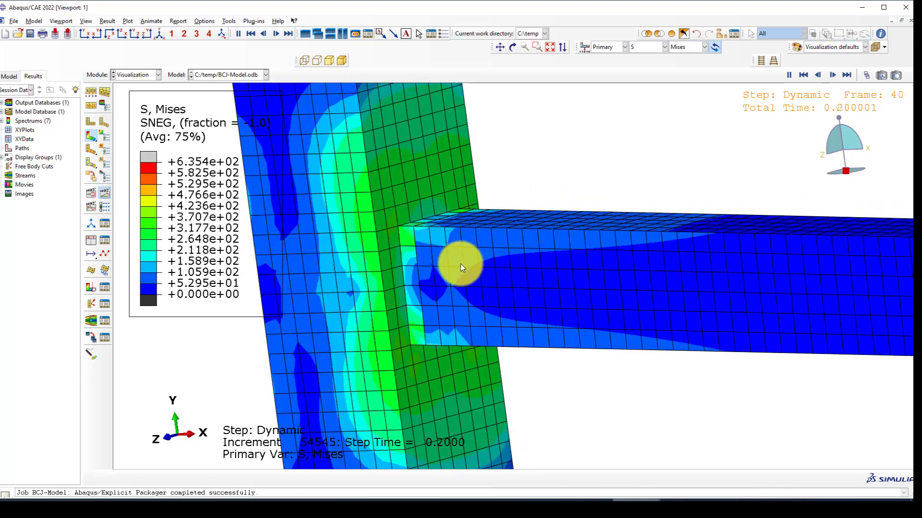
key(F3)
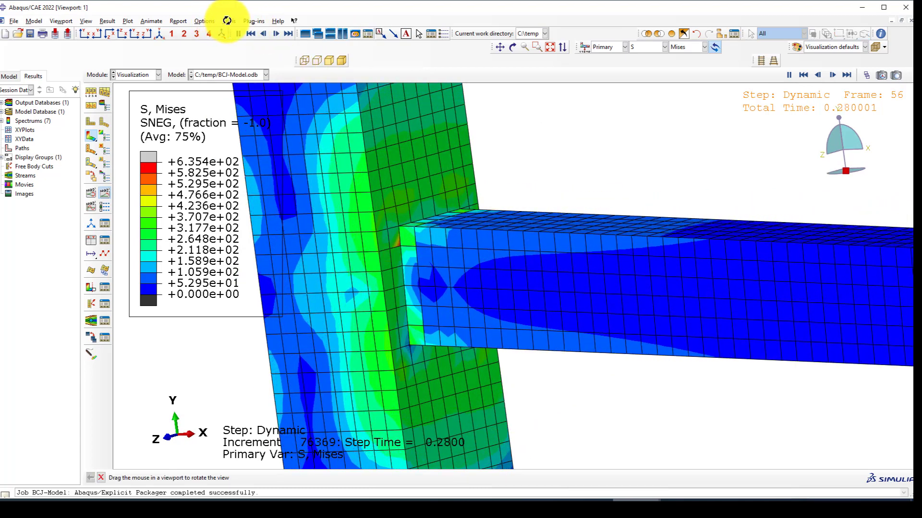
click(203, 20)
click(212, 33)
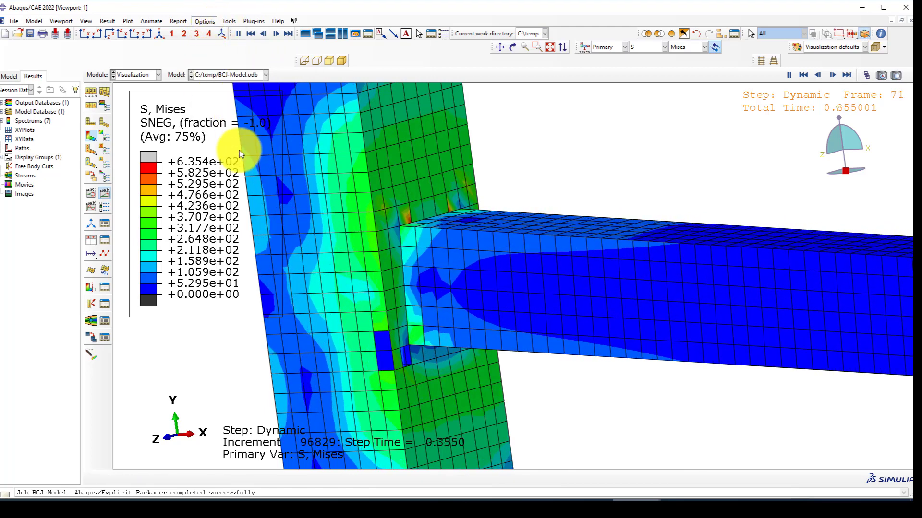
Show only free edges on the contour plot, hiding the mesh lines.
click(129, 201)
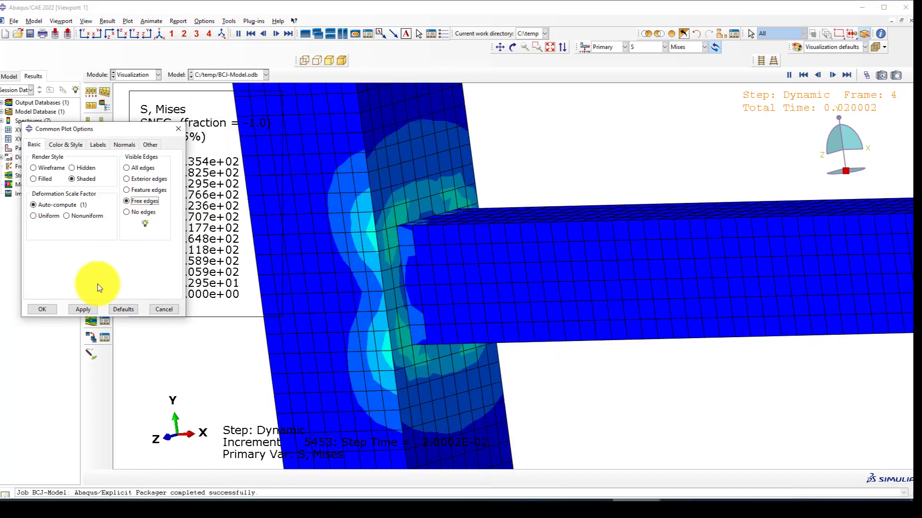
click(83, 309)
click(42, 309)
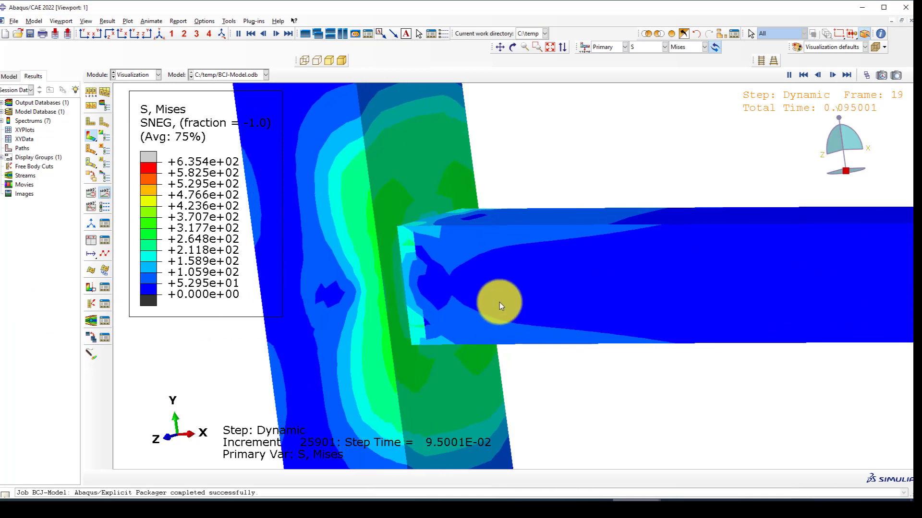
scroll(478, 278, up, 1)
ctrl+alt+drag(531, 320, 526, 422)
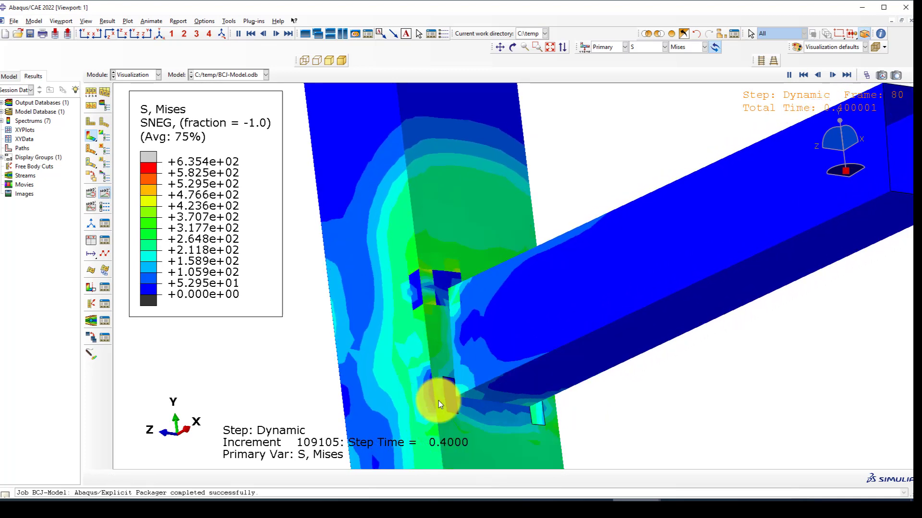
Render shell thickness in the ODB display options and switch to an isometric view.
click(87, 21)
click(119, 198)
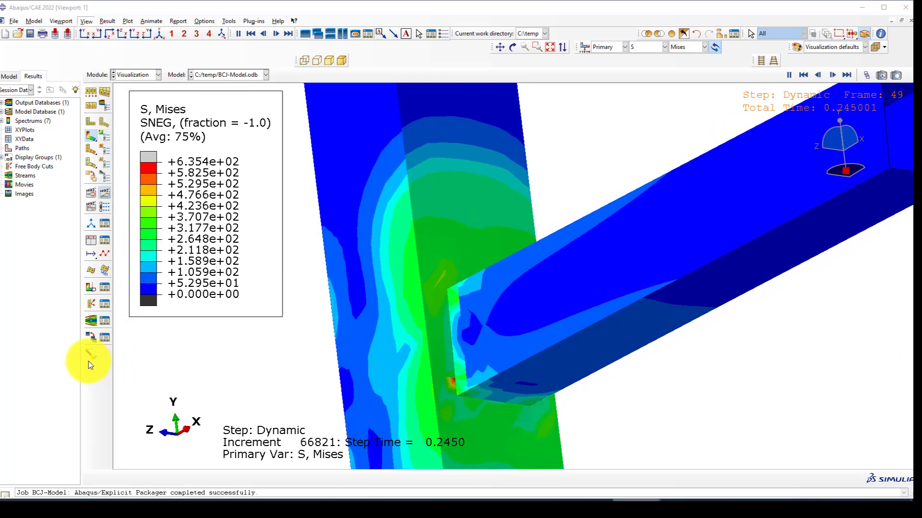
click(53, 289)
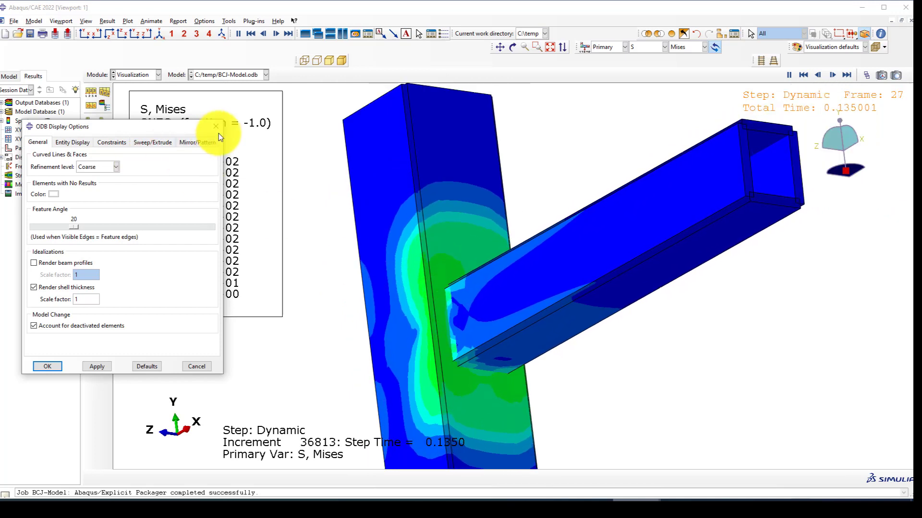
click(216, 127)
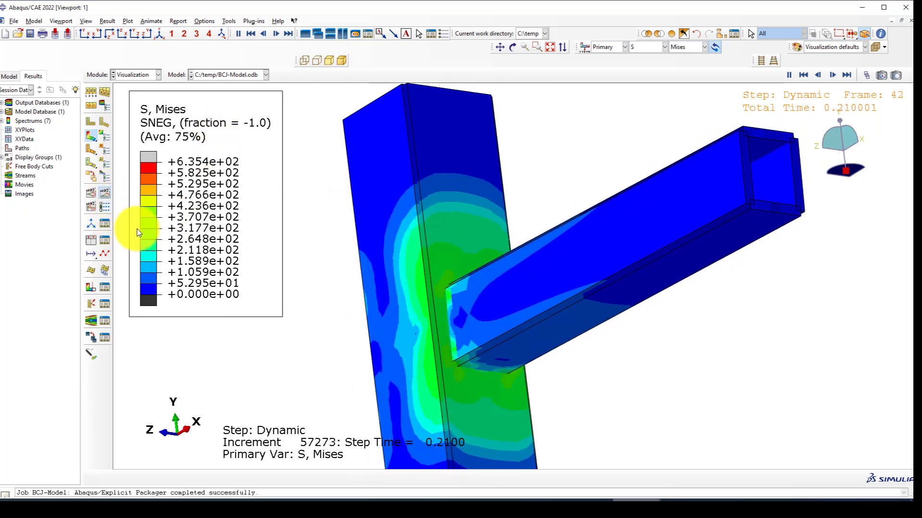
click(158, 34)
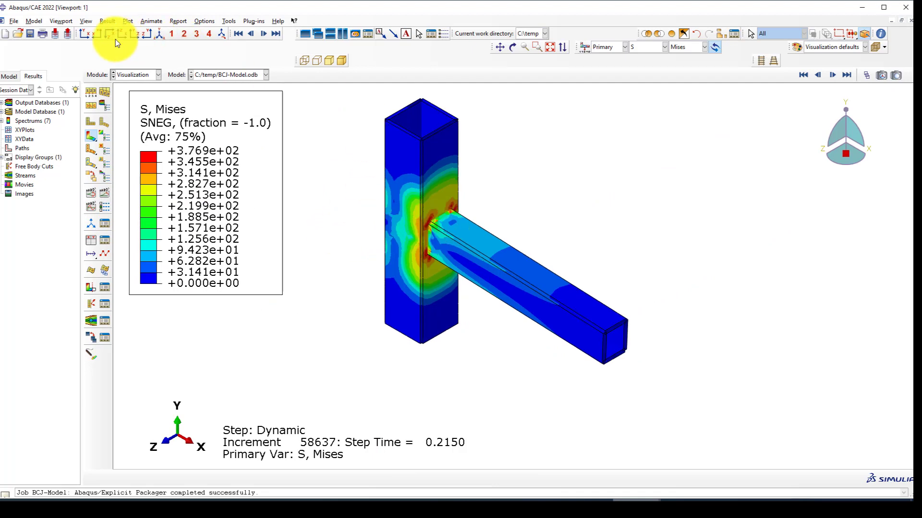
Save the Loading node's RF2 and U2 histories as XY data and plot both against time.
click(103, 245)
click(402, 195)
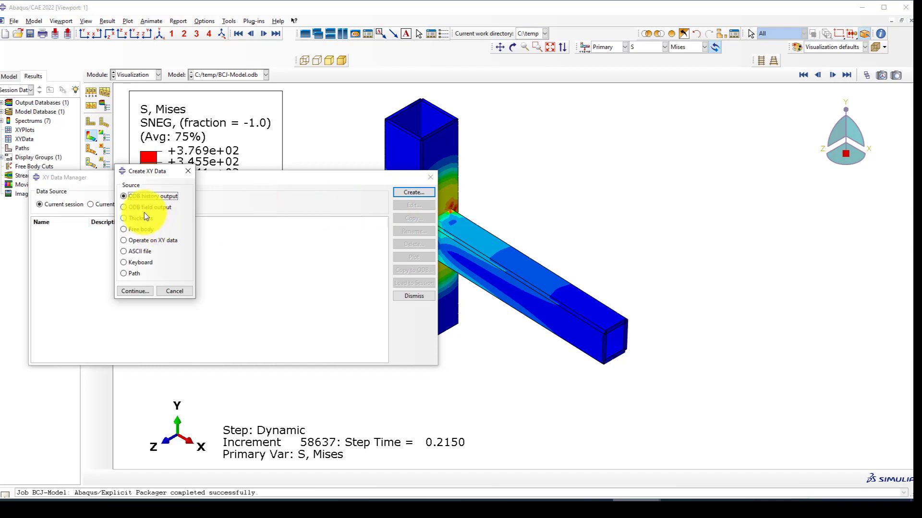
click(130, 291)
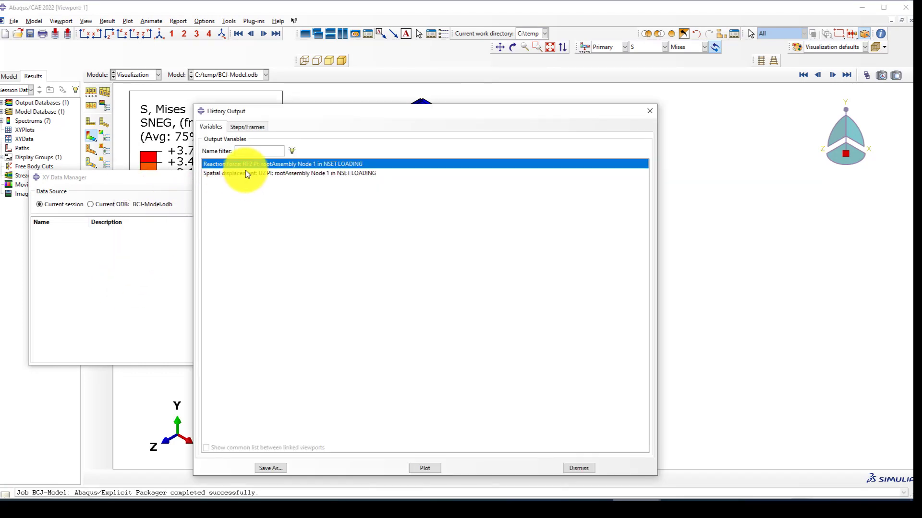
shift+click(247, 172)
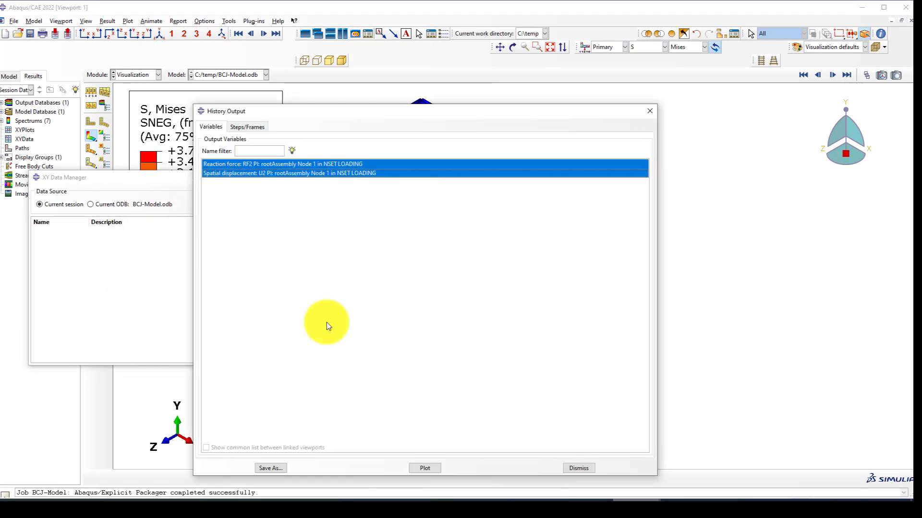
click(278, 466)
click(393, 382)
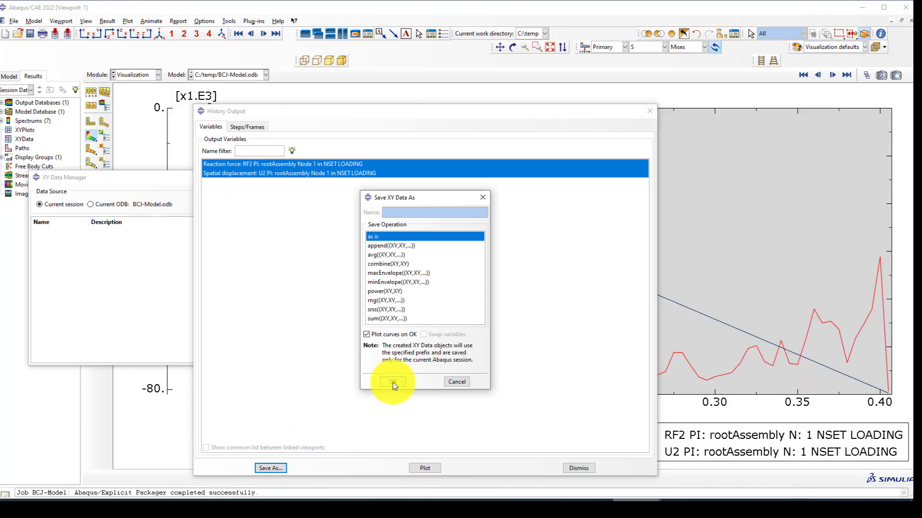
click(655, 112)
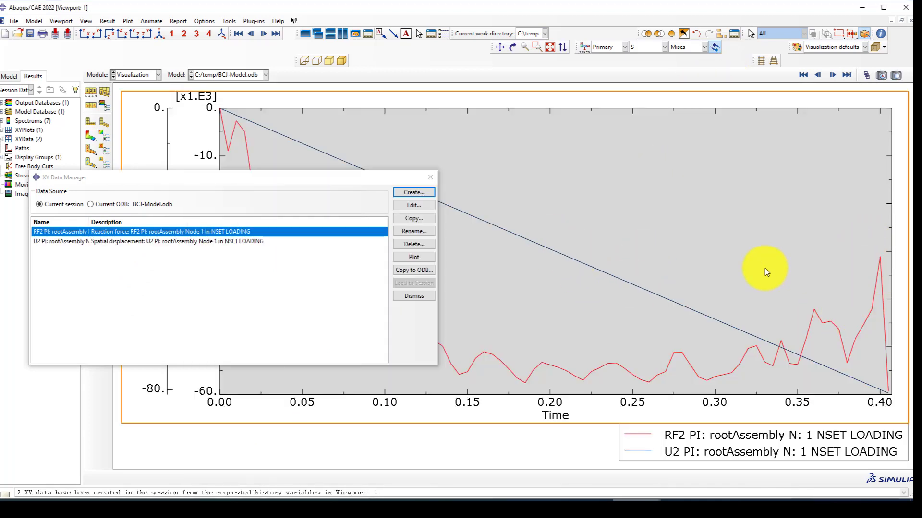
scroll(763, 268, down, 1)
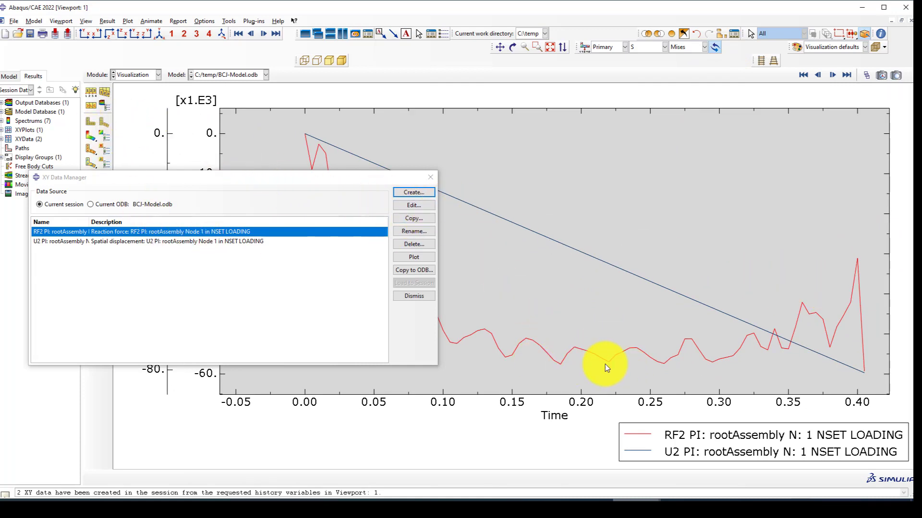
click(406, 193)
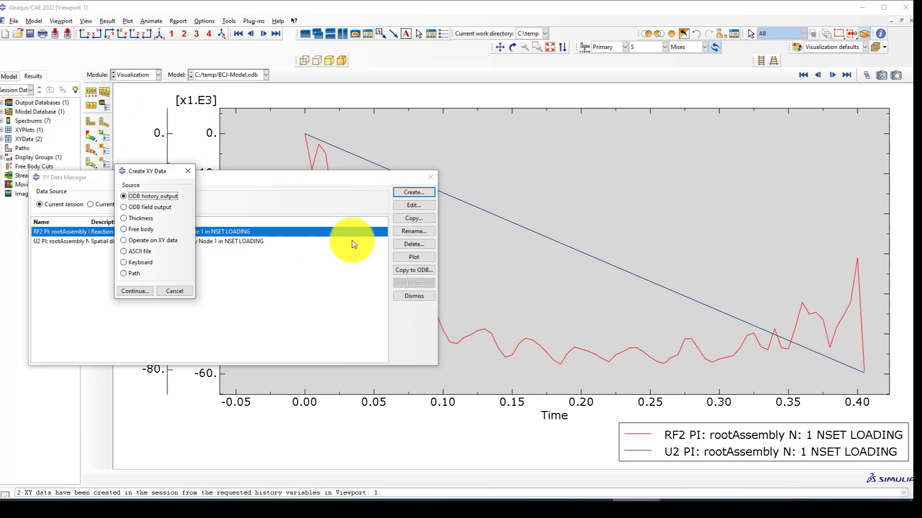
Filter RF2 with butterworthFilter at cutoff 1, plot it, and save it as RF.
click(151, 241)
click(137, 290)
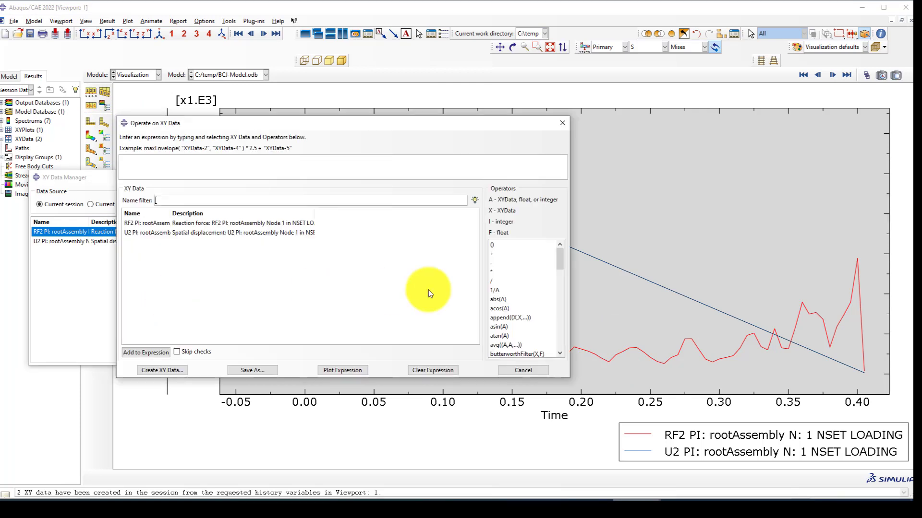
scroll(532, 315, down, 2)
click(505, 299)
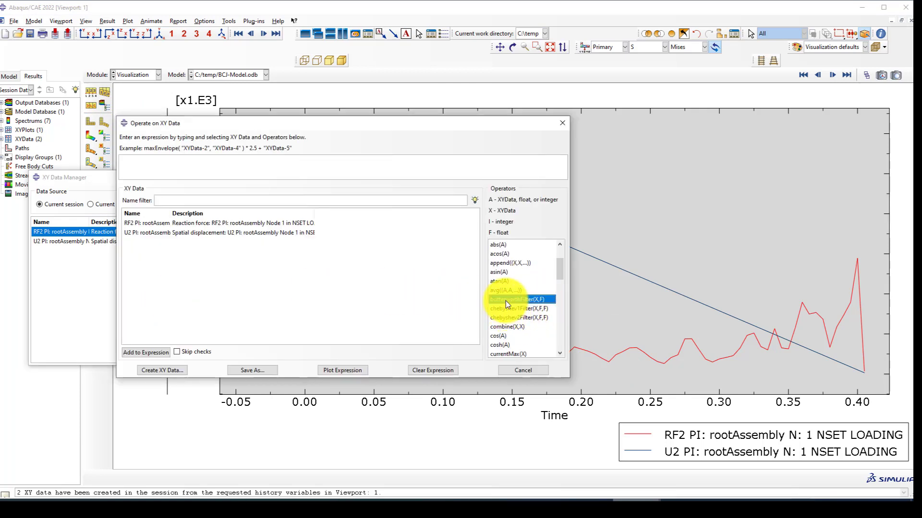
double_click(232, 225)
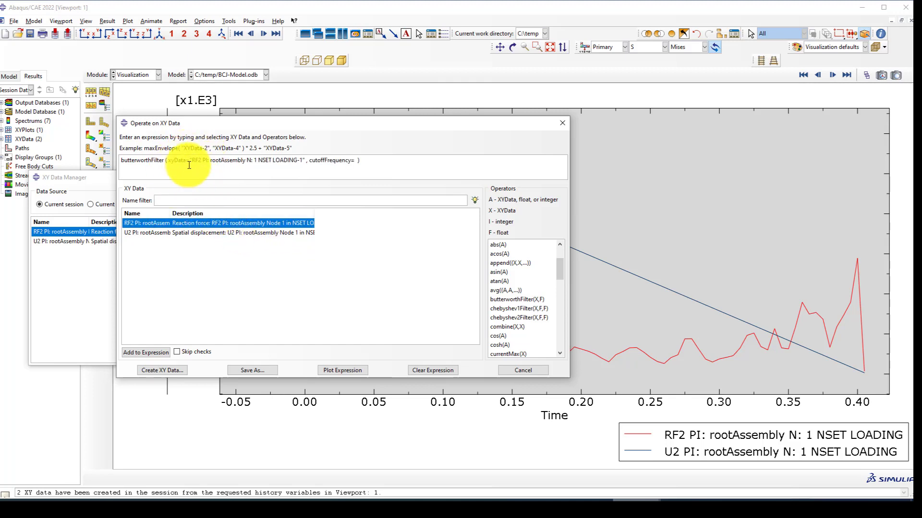
click(355, 162)
text(1)
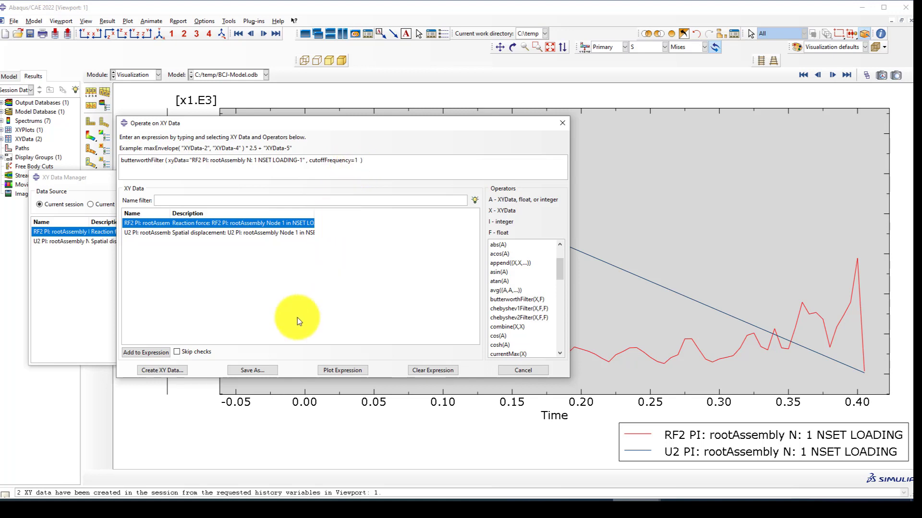
click(335, 369)
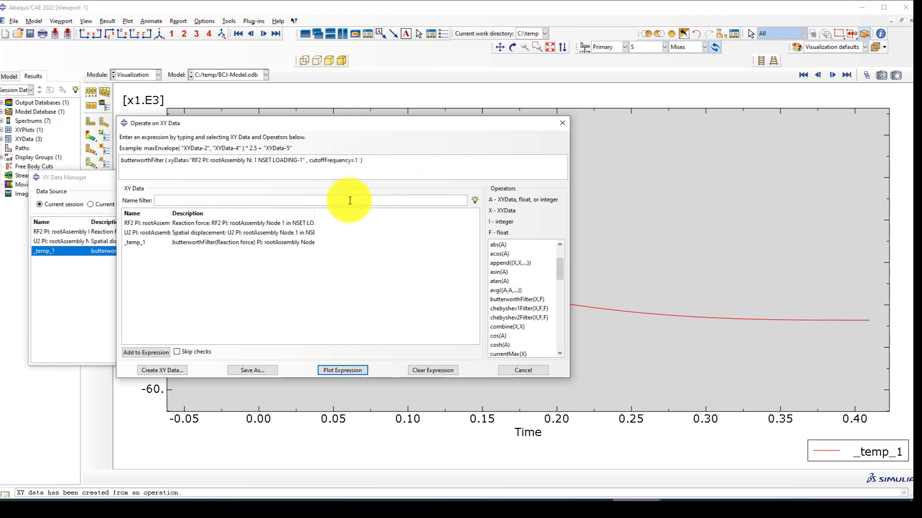
click(250, 372)
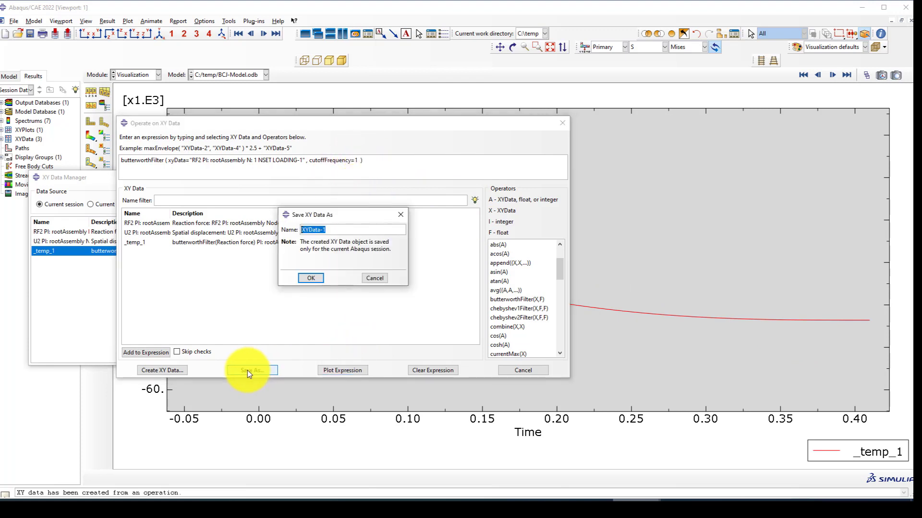
text(RF)
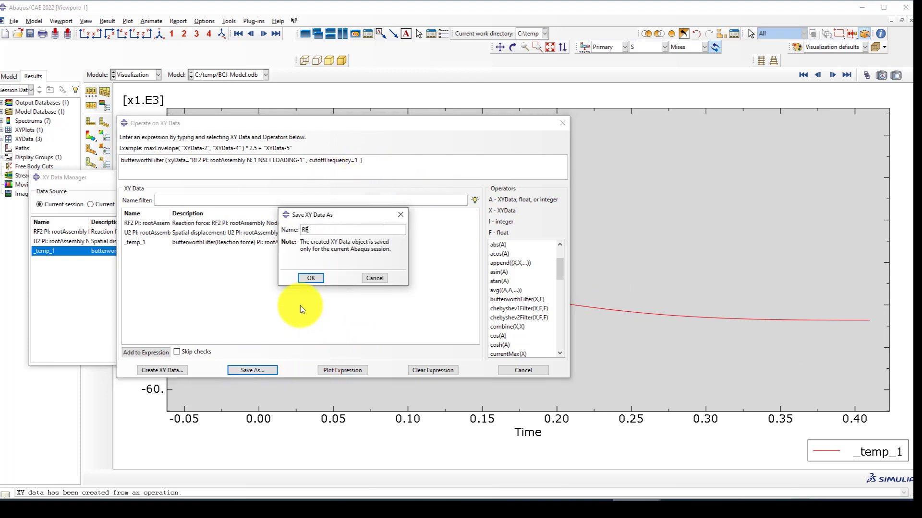
click(311, 278)
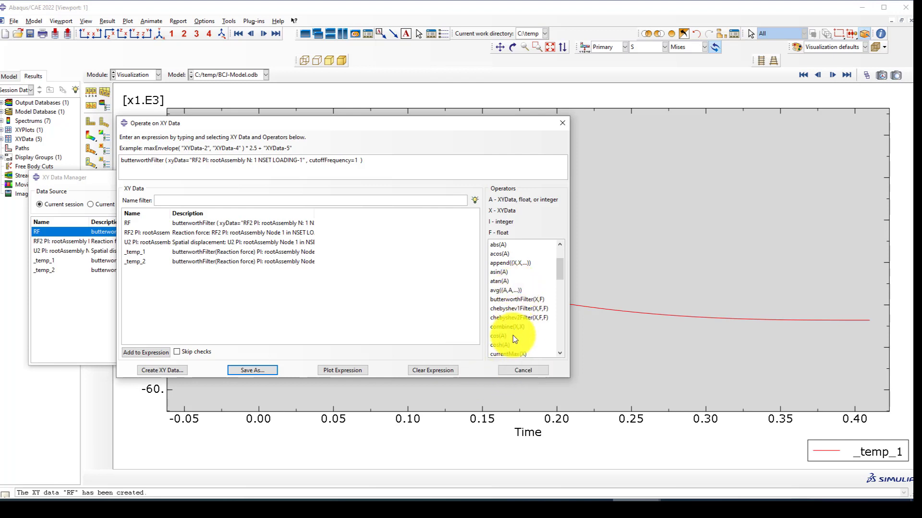
Build a combine expression pairing U2 displacement with the filtered RF.
click(433, 372)
click(503, 327)
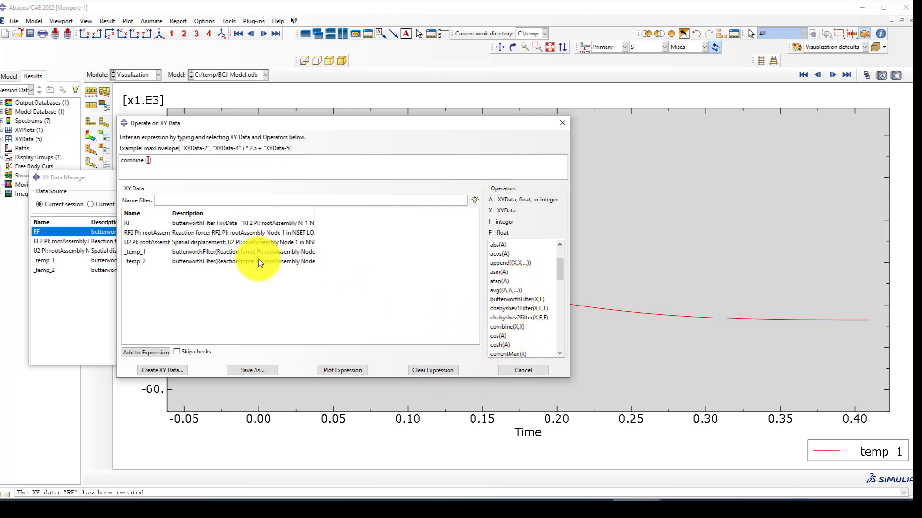
double_click(162, 241)
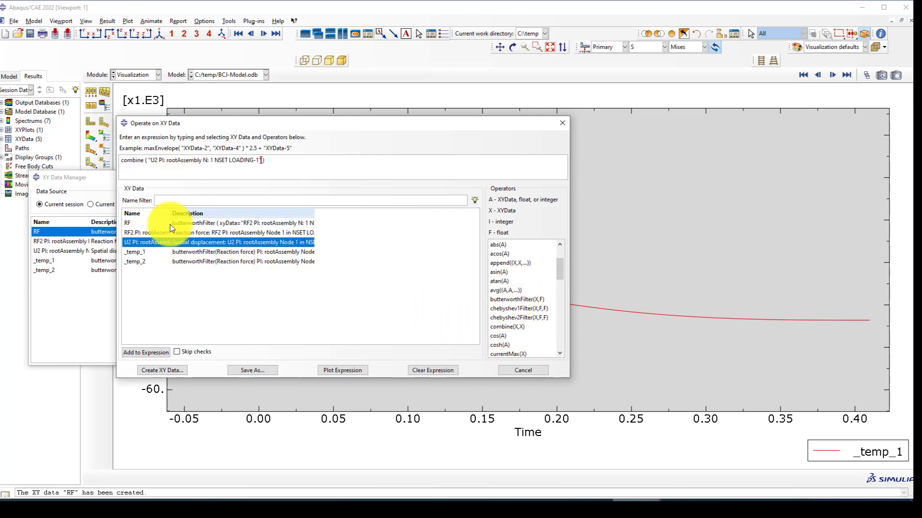
double_click(142, 225)
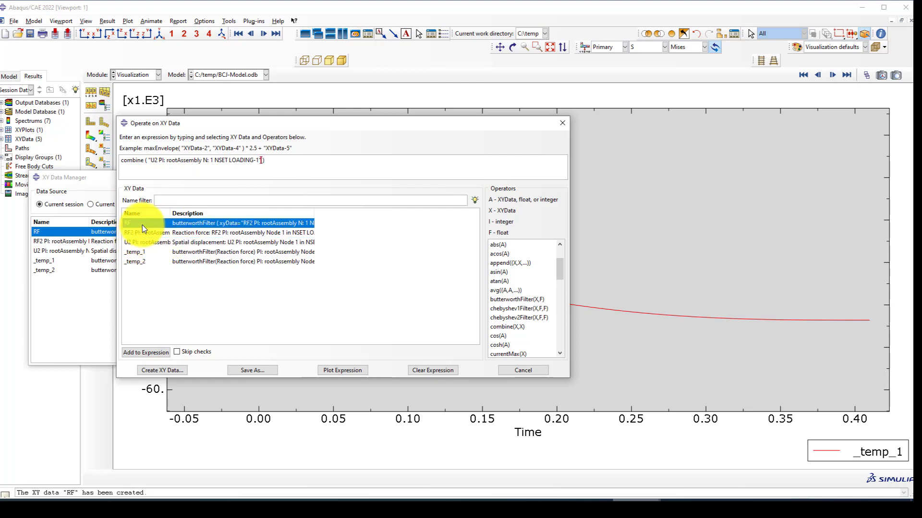
click(253, 371)
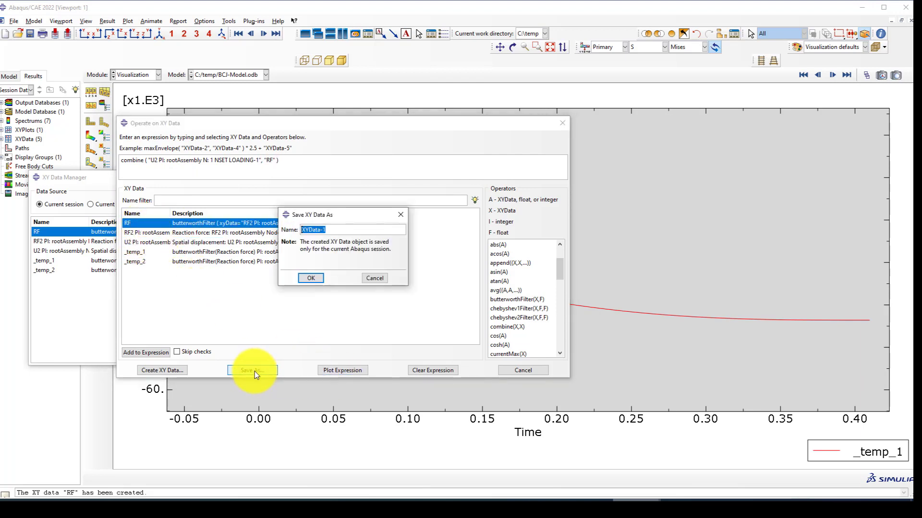
click(401, 214)
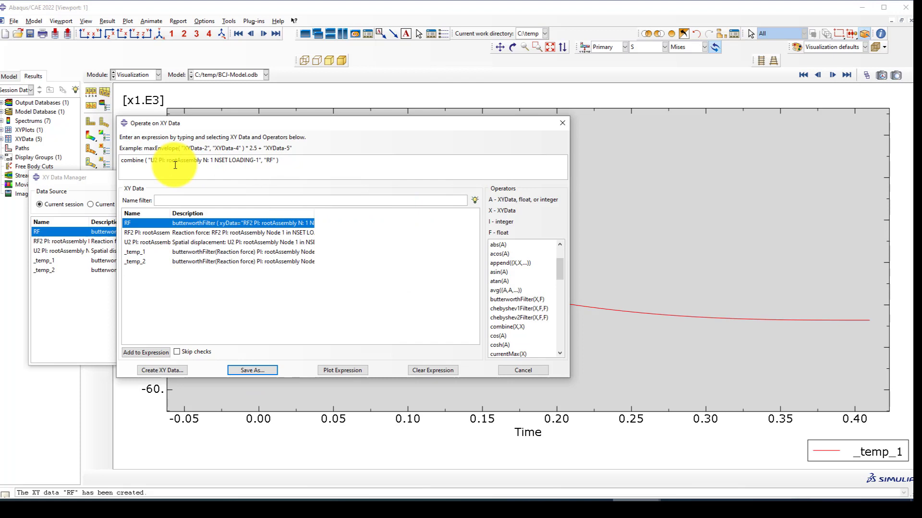
Negate both terms to combine(-1*U2, -1*RF), plot it, and save it as FD.
click(148, 160)
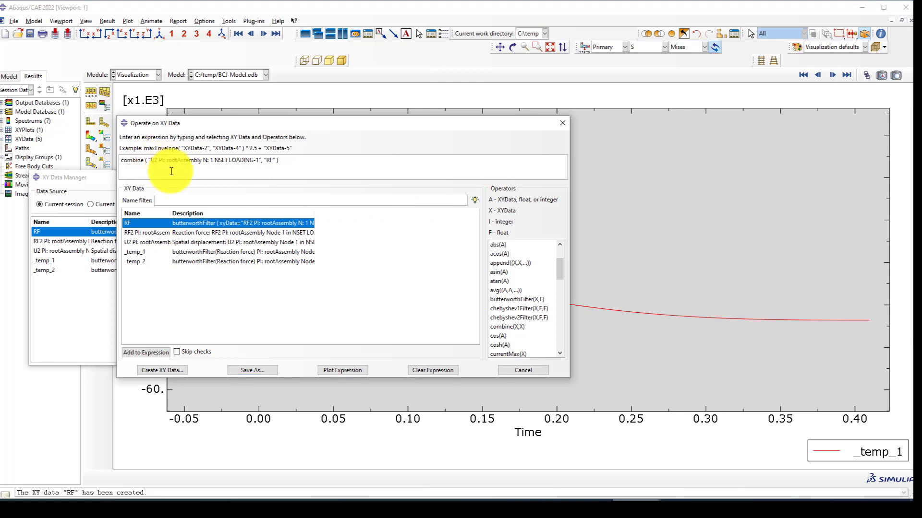
text(-1**)
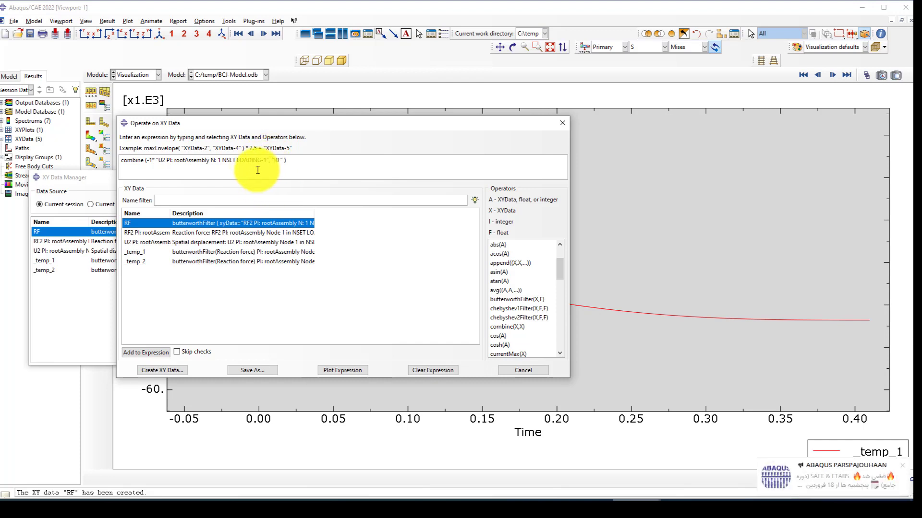
key(BackSpace)
text(-1*)
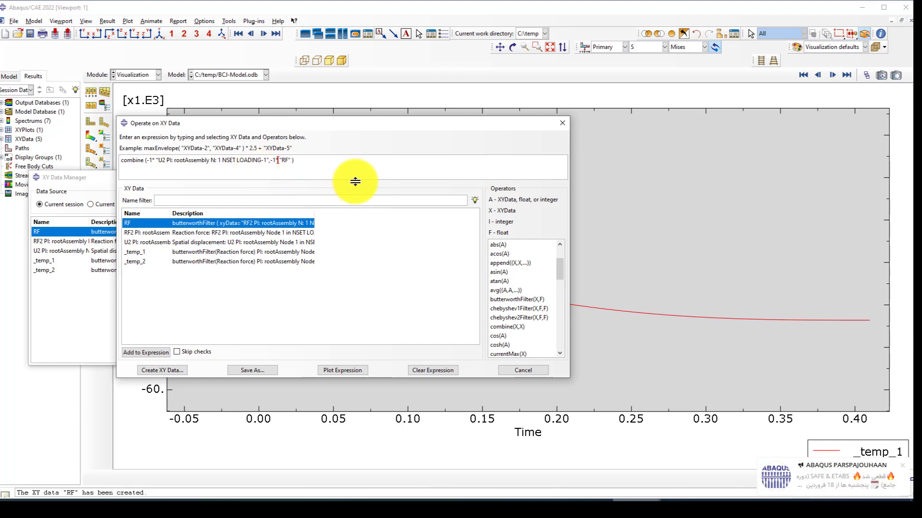
click(327, 372)
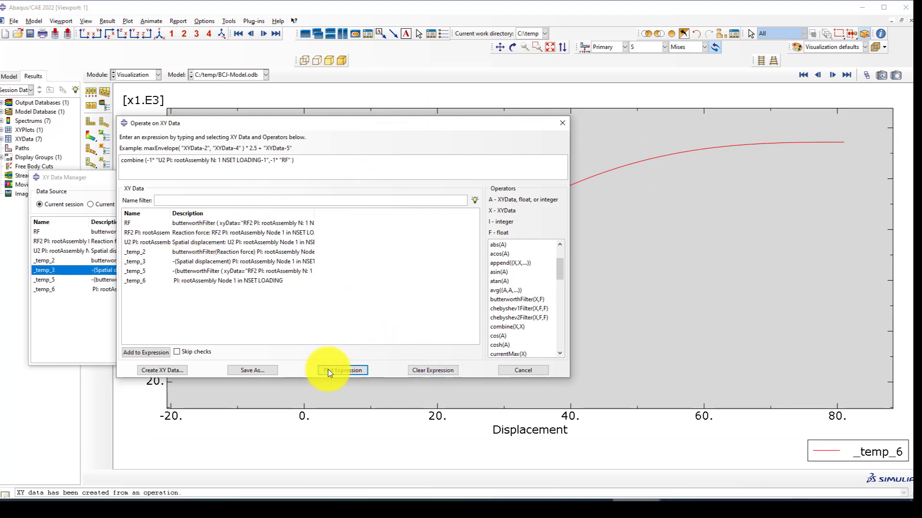
click(239, 371)
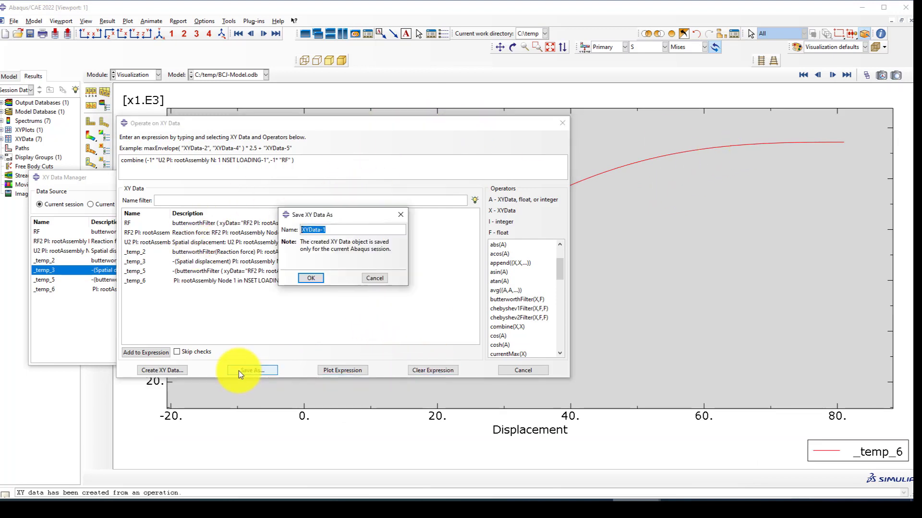
text(D)
key(BackSpace)
text(FD)
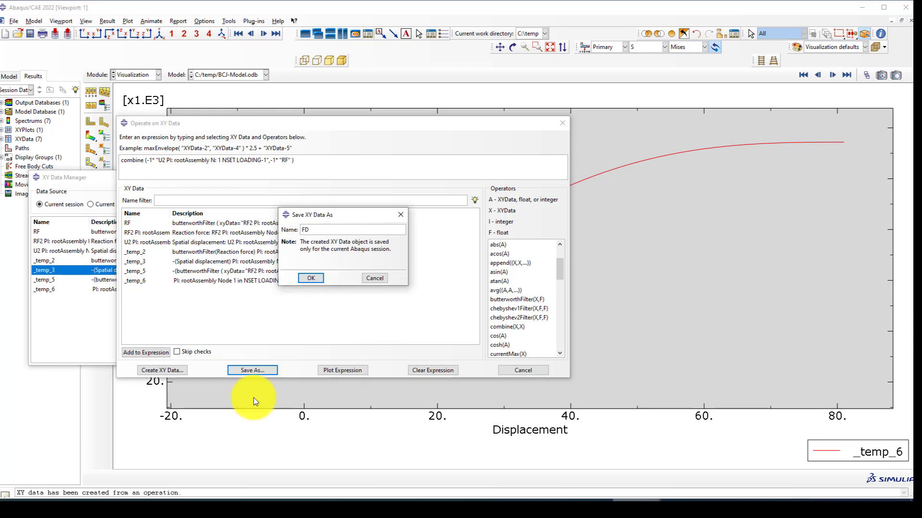
click(316, 277)
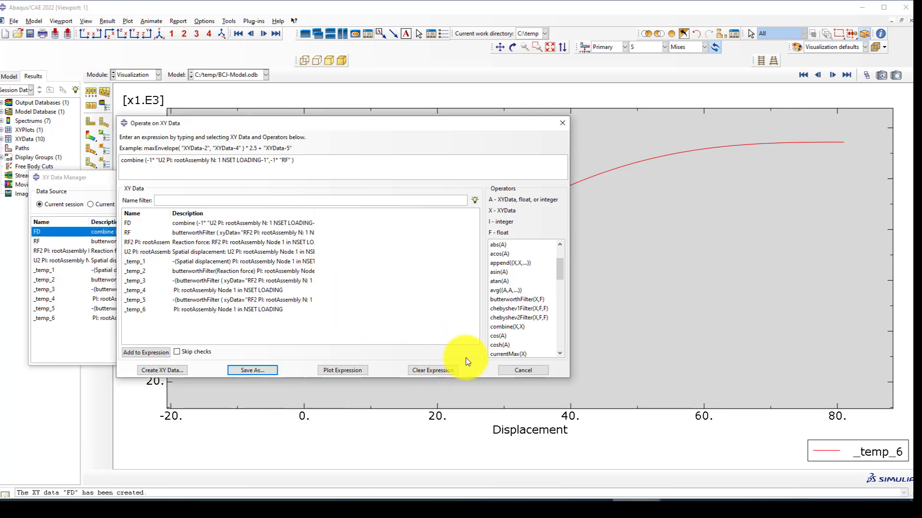
click(509, 370)
drag(94, 241, 108, 319)
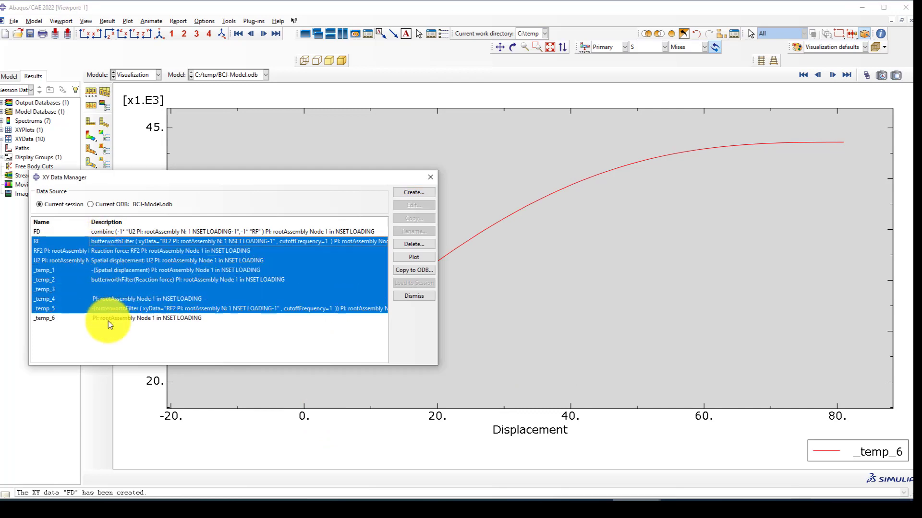
click(402, 244)
click(430, 267)
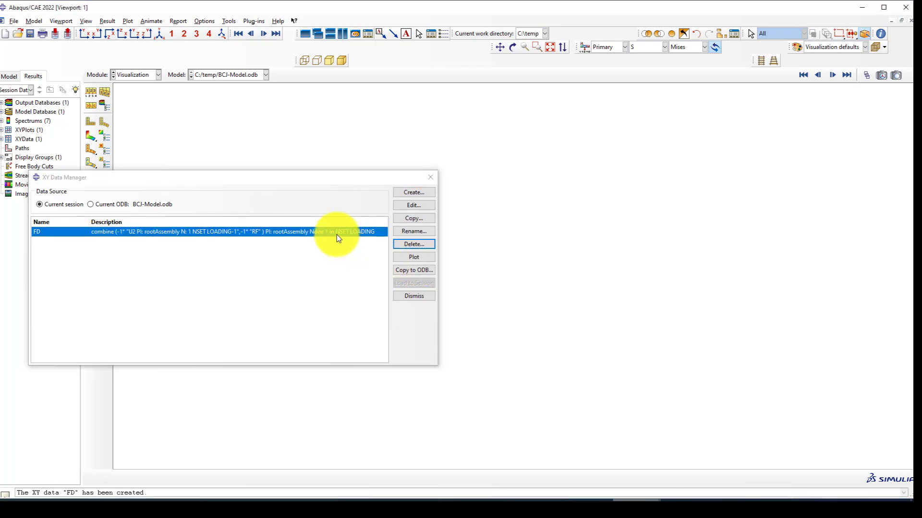
click(336, 235)
click(406, 257)
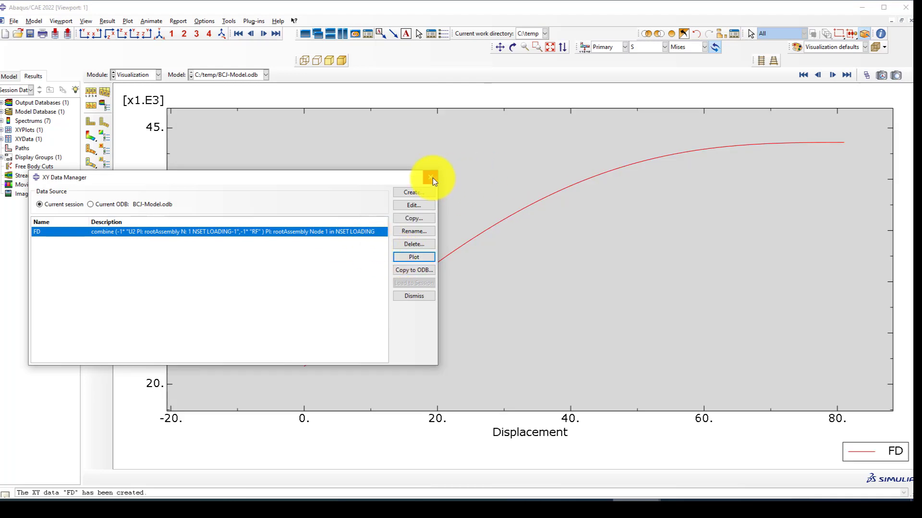
click(430, 178)
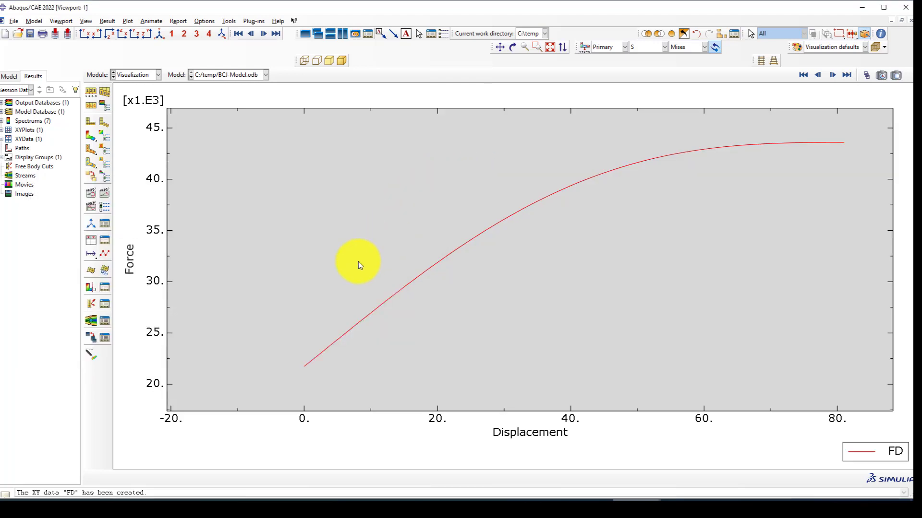
click(550, 46)
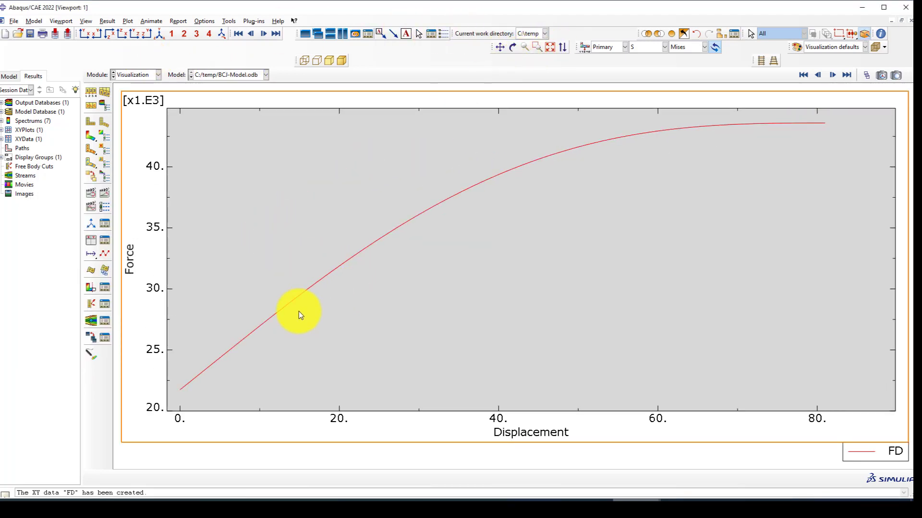
scroll(249, 327, down, 1)
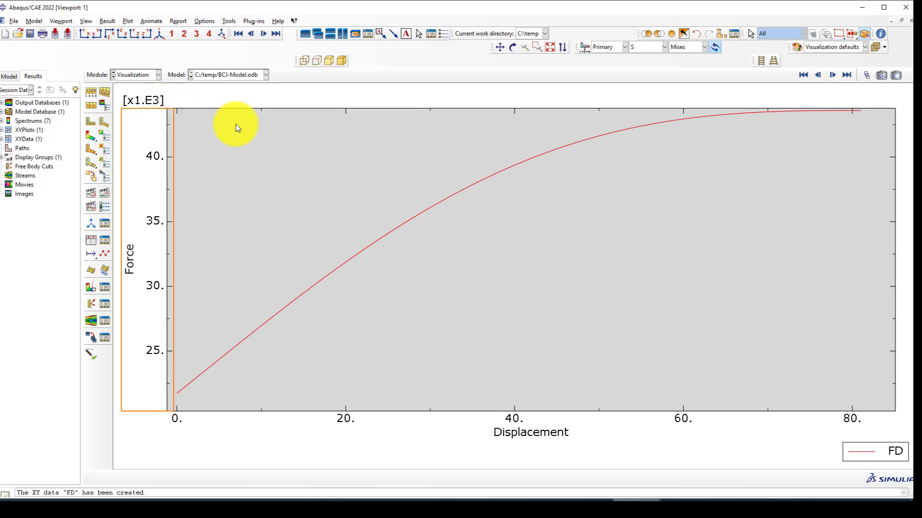
scroll(721, 154, down, 1)
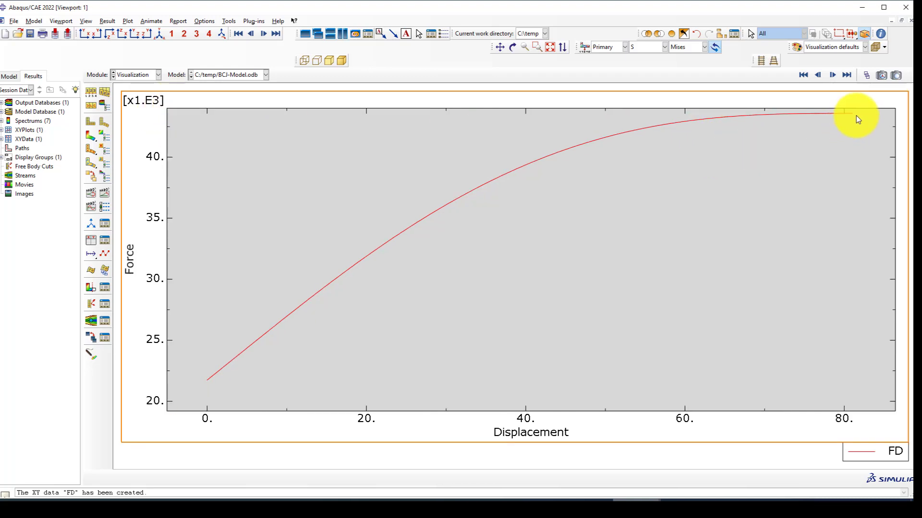
scroll(854, 113, up, 5)
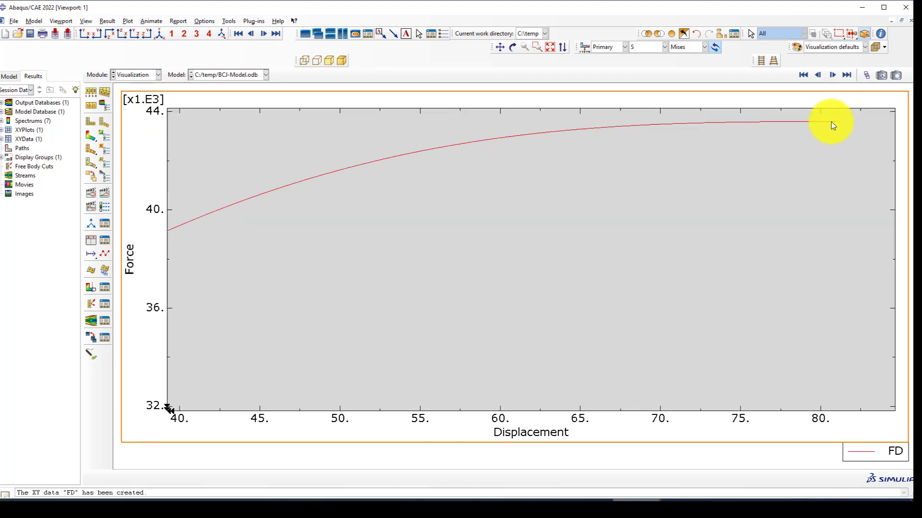
scroll(830, 122, down, 5)
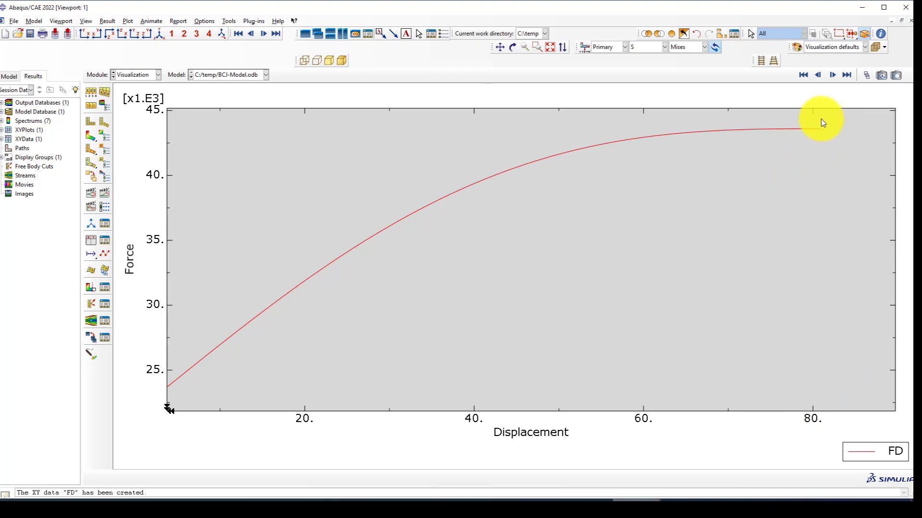
click(104, 240)
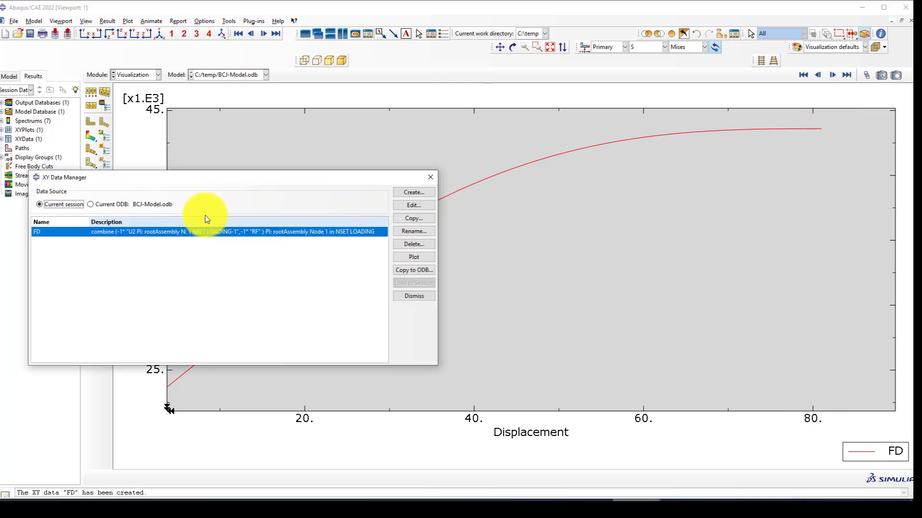
click(409, 205)
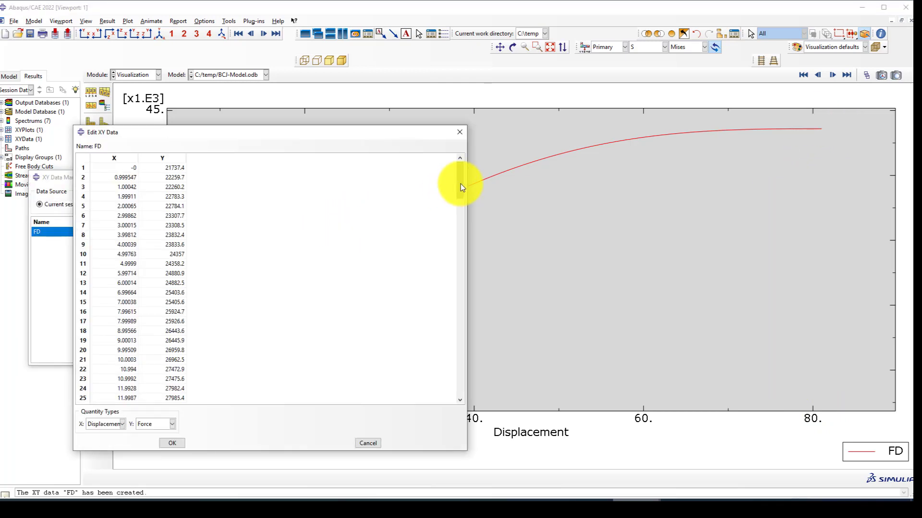
drag(462, 187, 361, 408)
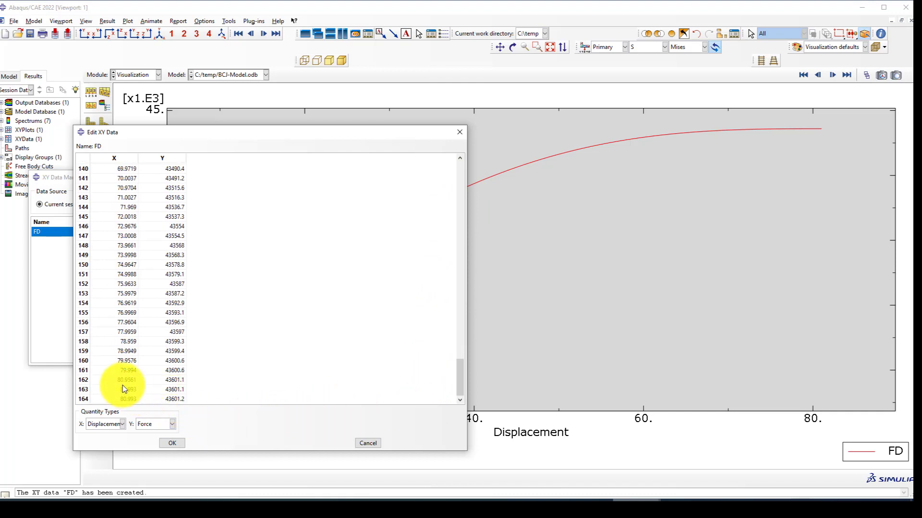
drag(125, 378, 165, 401)
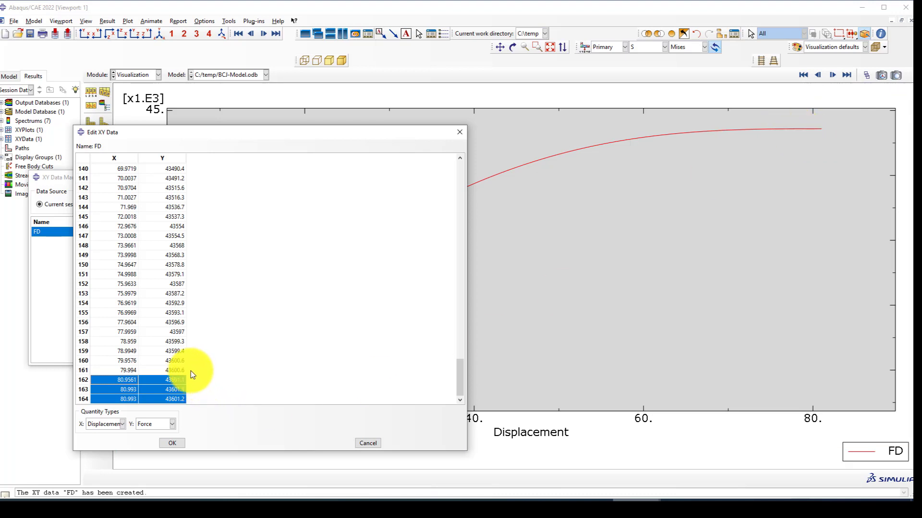
drag(173, 360, 174, 400)
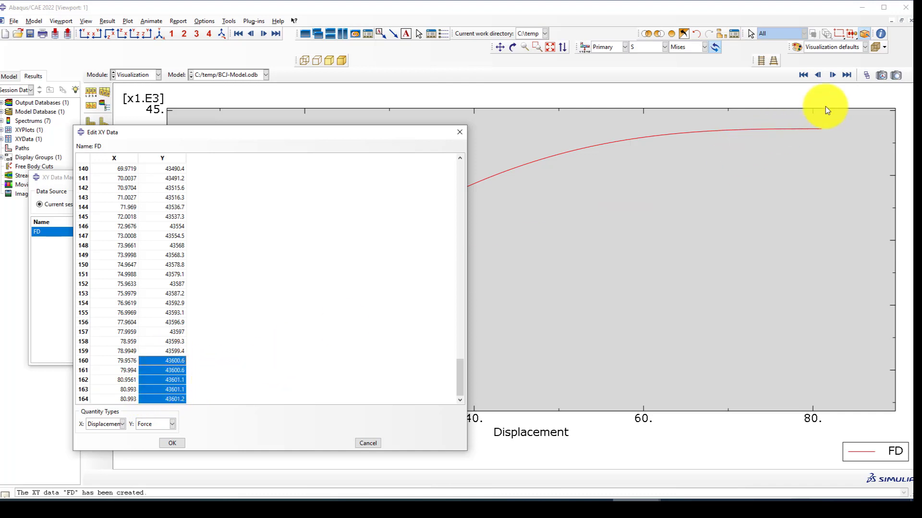
click(459, 132)
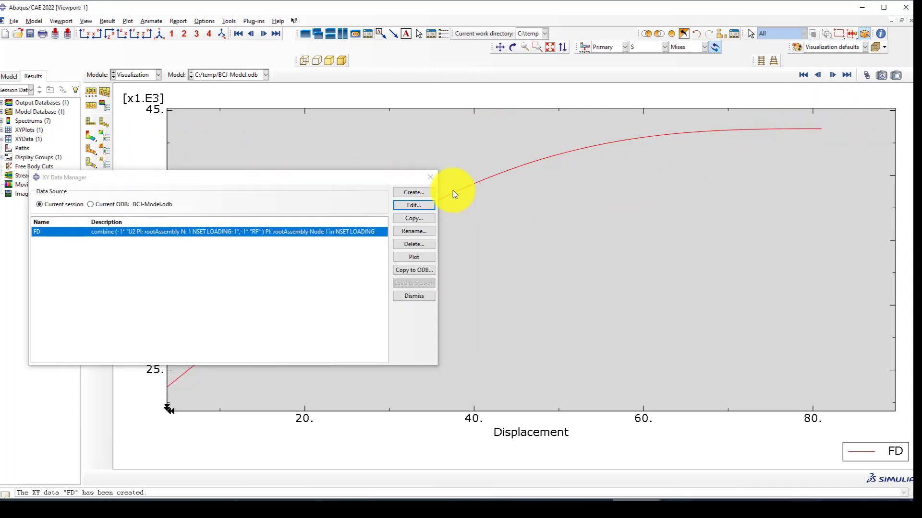
click(424, 179)
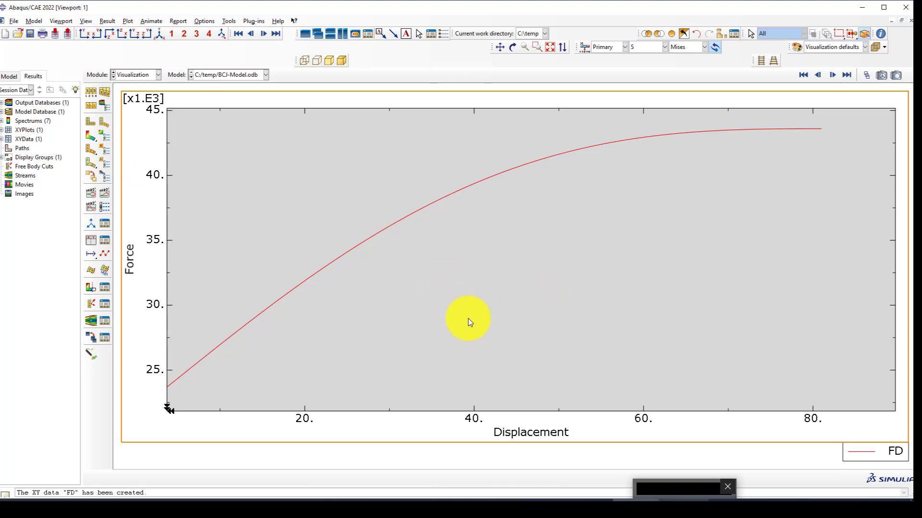
scroll(459, 314, up, 1)
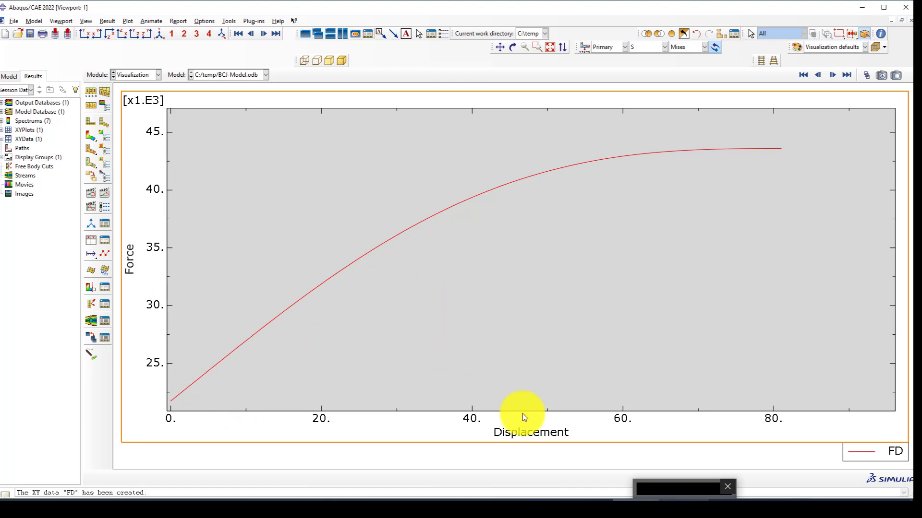
Plot Mises stress contours on the deformed T-joint, checking it from the front and isometric views.
click(90, 137)
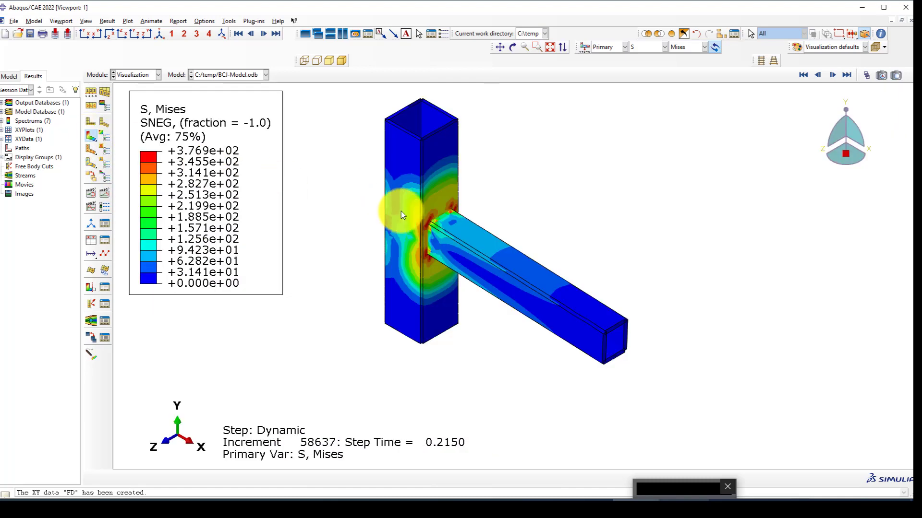
click(83, 33)
scroll(403, 296, up, 2)
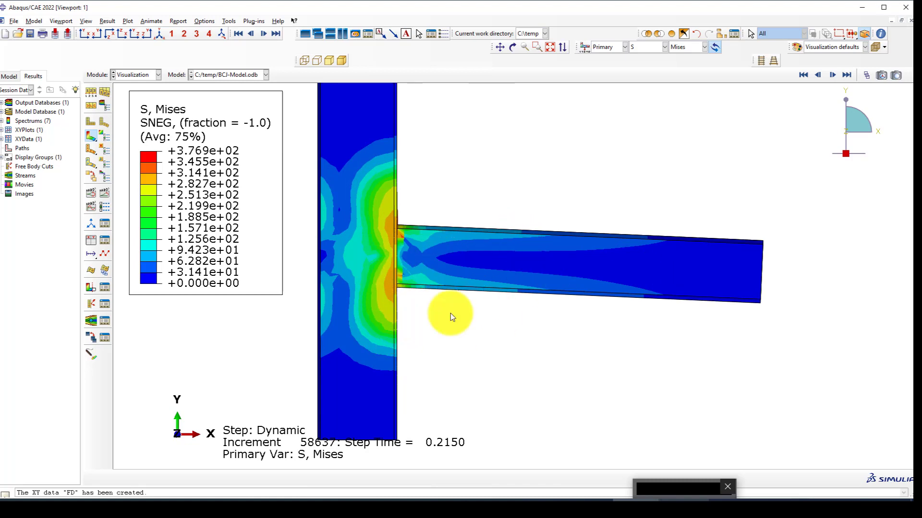
scroll(399, 348, down, 1)
scroll(384, 276, up, 1)
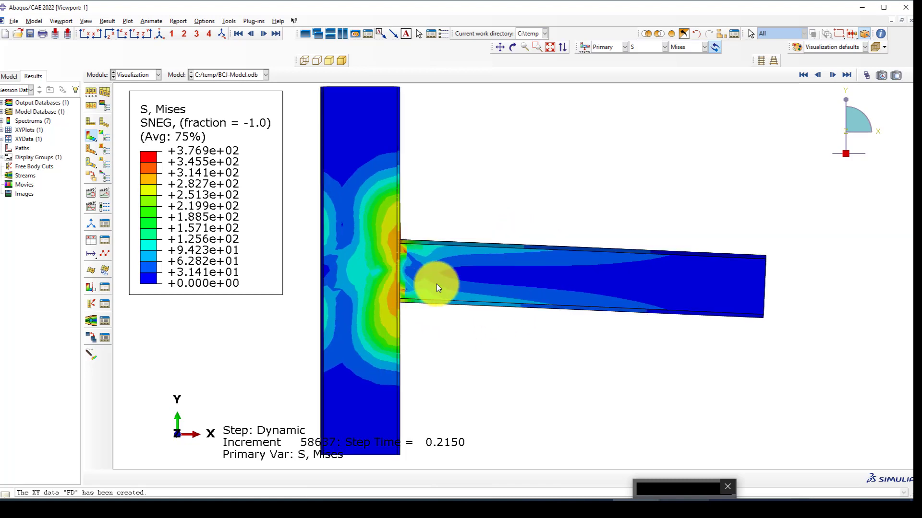
click(157, 32)
scroll(447, 244, up, 3)
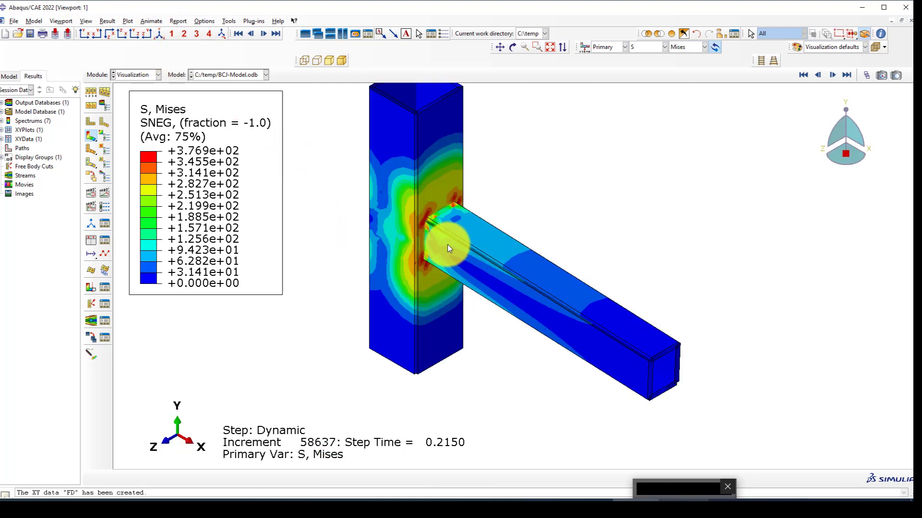
Advance the results to the later frame at step time 0.45.
click(843, 73)
scroll(451, 202, up, 4)
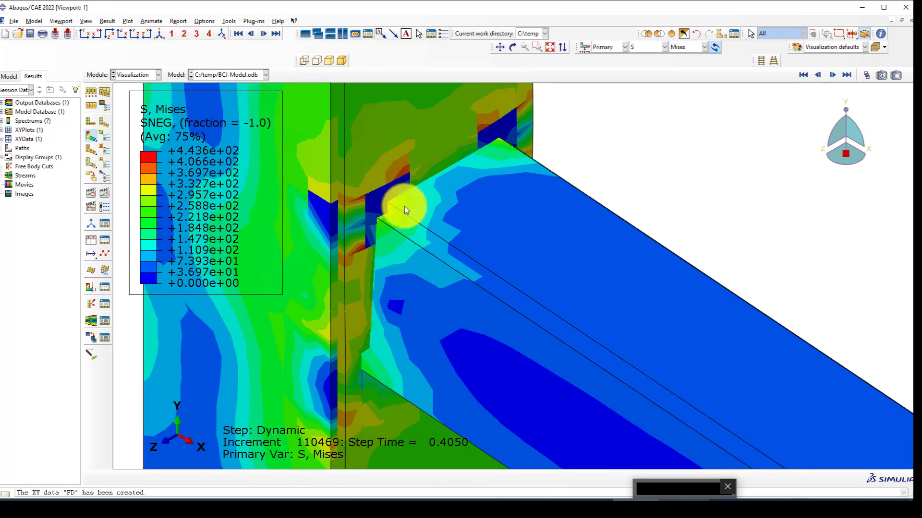
scroll(368, 219, down, 1)
scroll(415, 190, down, 3)
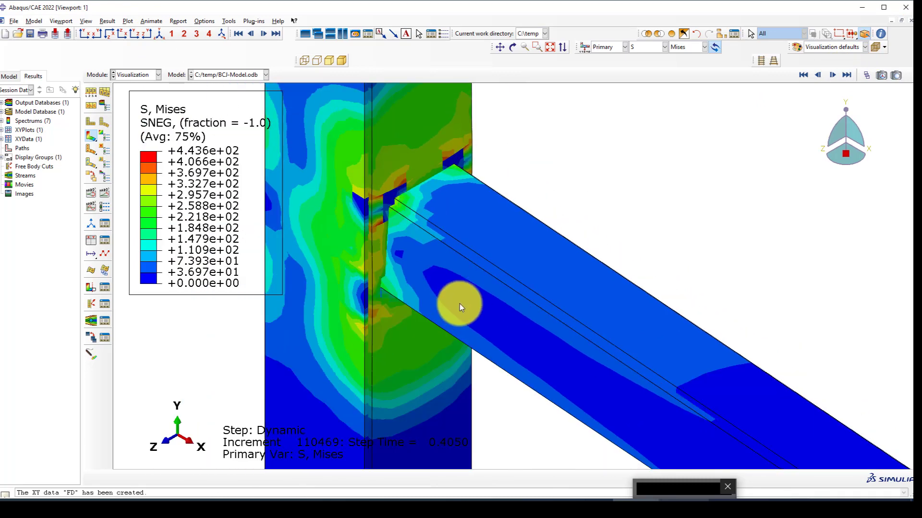
Rotate the joint to inspect the beam's underside, along the beam, and the column face.
ctrl+alt+drag(459, 304, 450, 158)
ctrl+alt+drag(425, 425, 414, 373)
scroll(352, 432, up, 5)
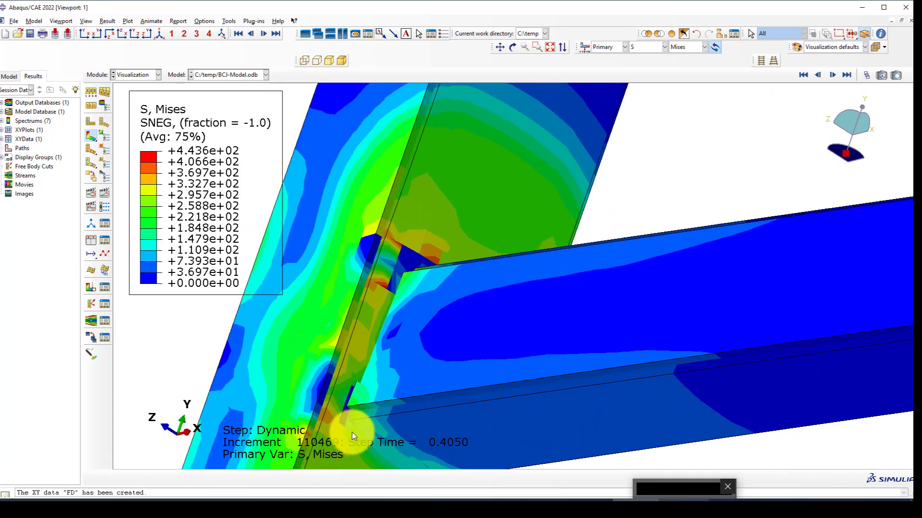
scroll(407, 304, down, 5)
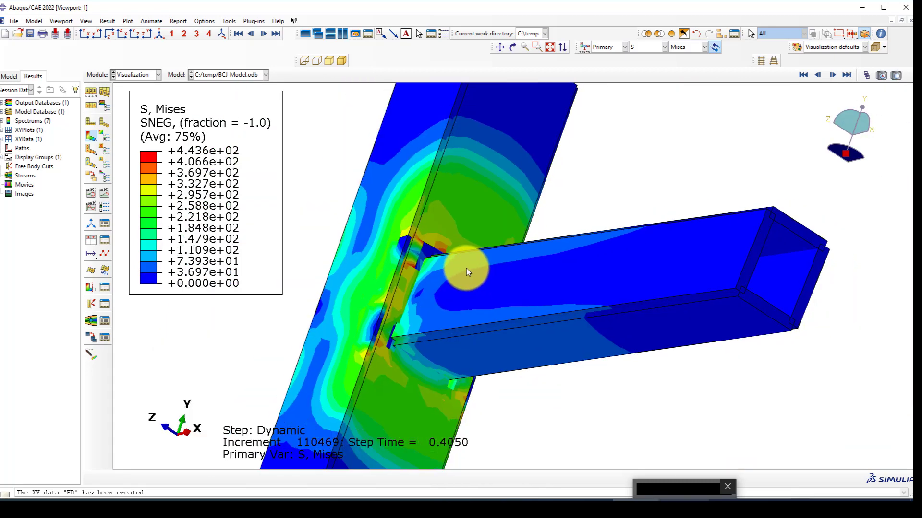
ctrl+alt+drag(465, 270, 337, 178)
scroll(560, 386, up, 5)
scroll(550, 367, down, 4)
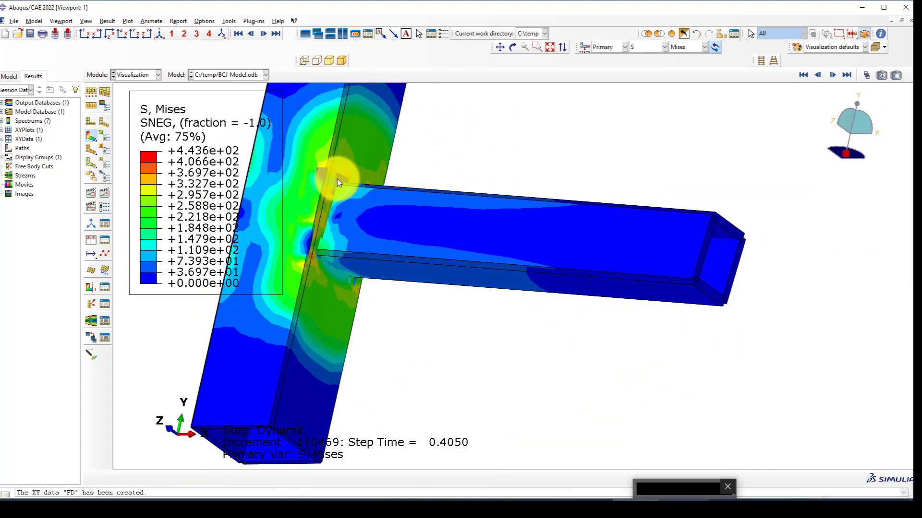
scroll(429, 222, down, 3)
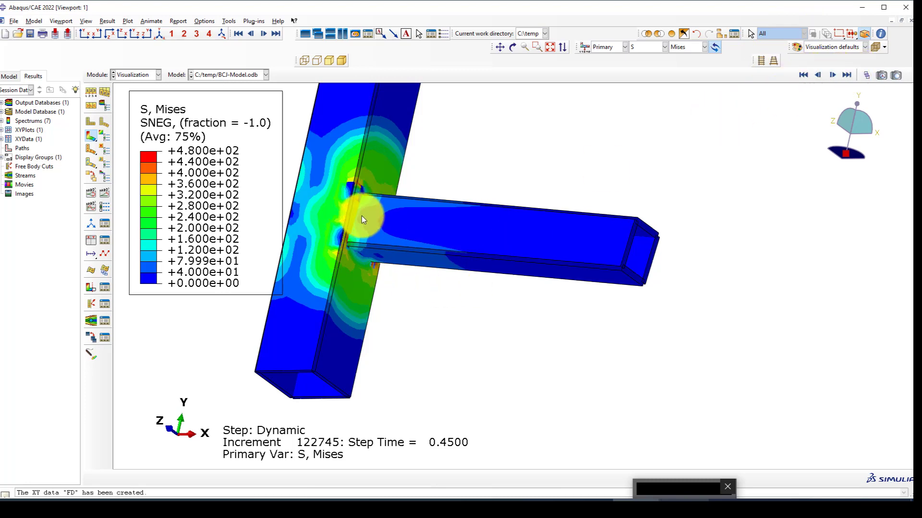
ctrl+alt+drag(361, 217, 618, 131)
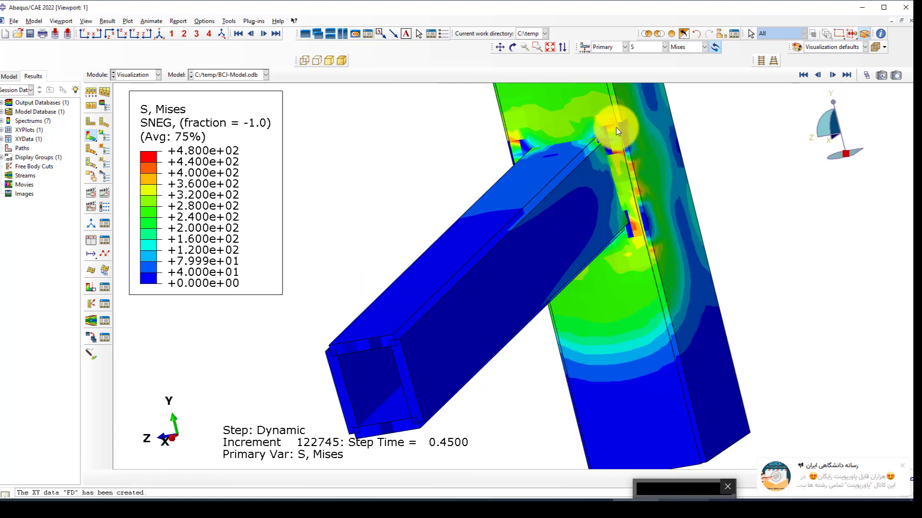
scroll(567, 201, down, 4)
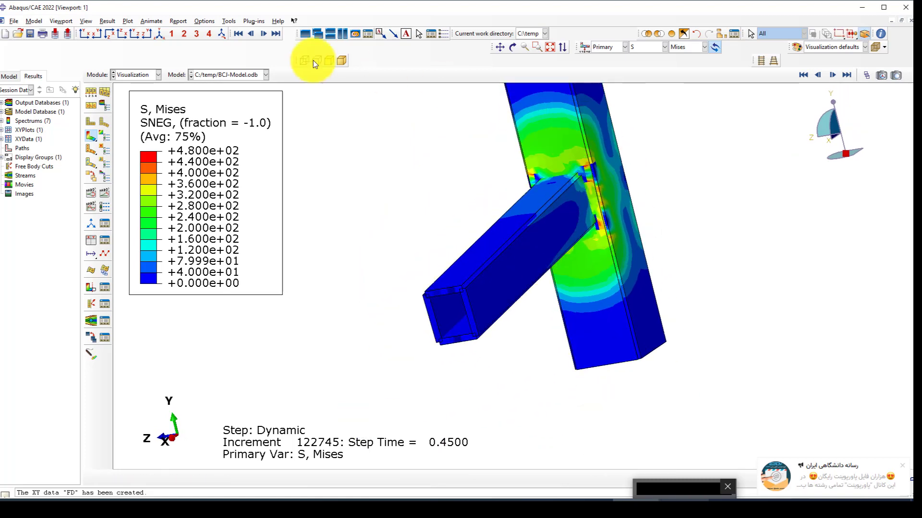
Restore the standard isometric view of the stressed joint.
click(159, 35)
scroll(458, 240, up, 2)
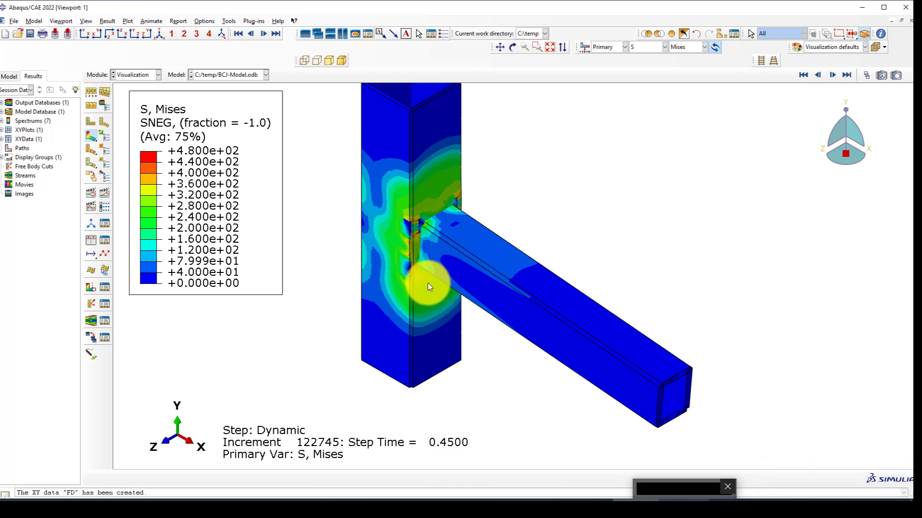
scroll(398, 234, up, 1)
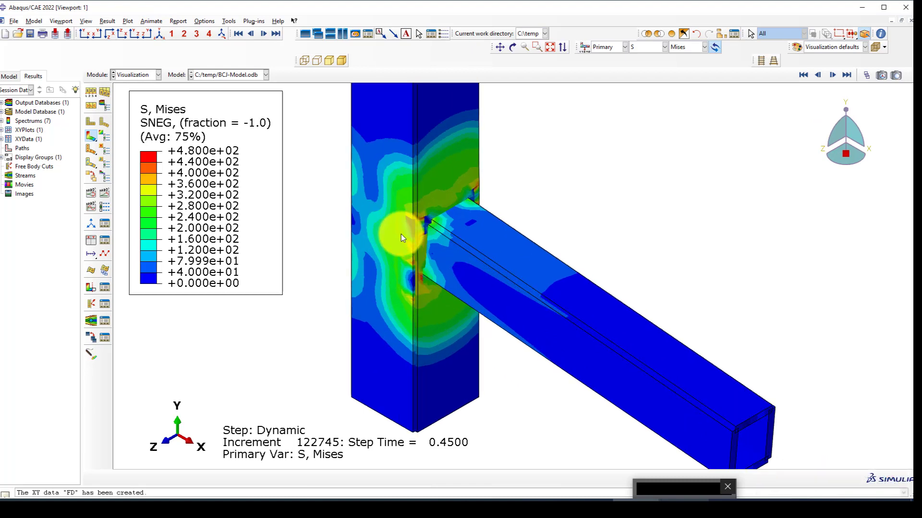
scroll(488, 291, down, 1)
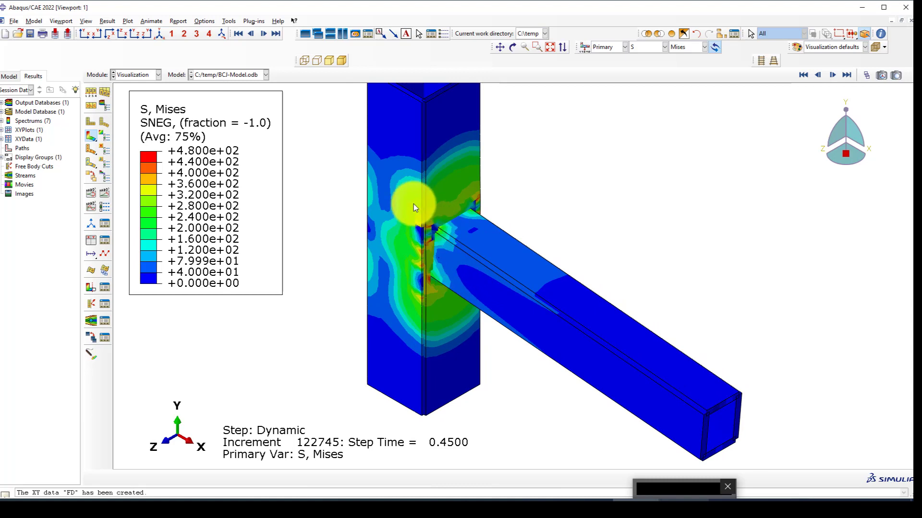